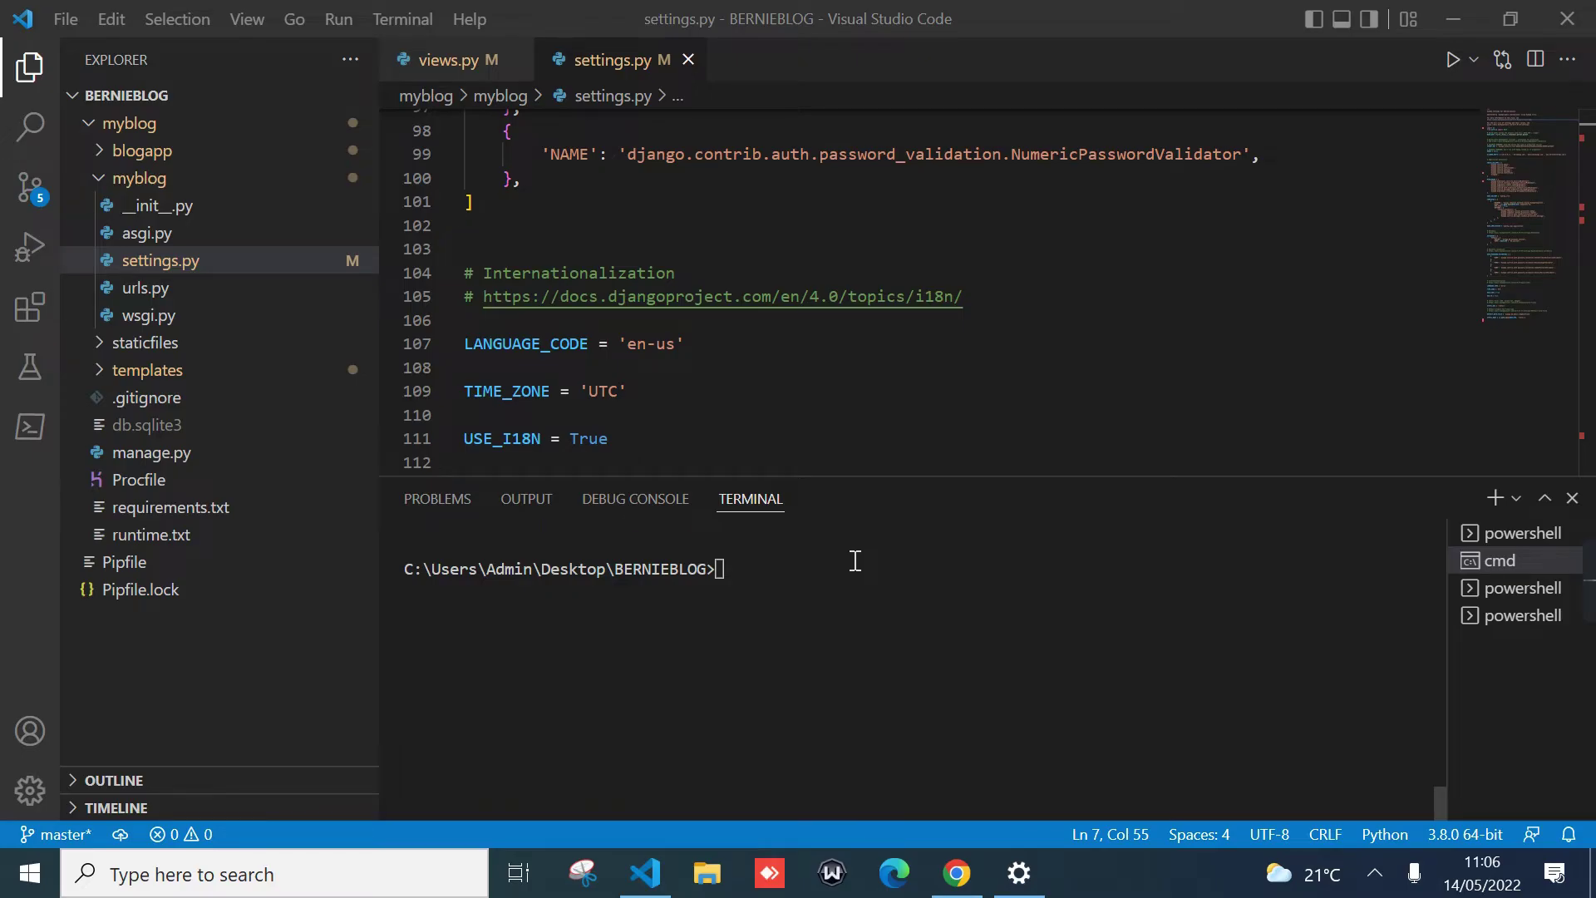
- Activate the project's virtual environment in the terminal with pipenv shell
left_click(855, 560)
type("pi")
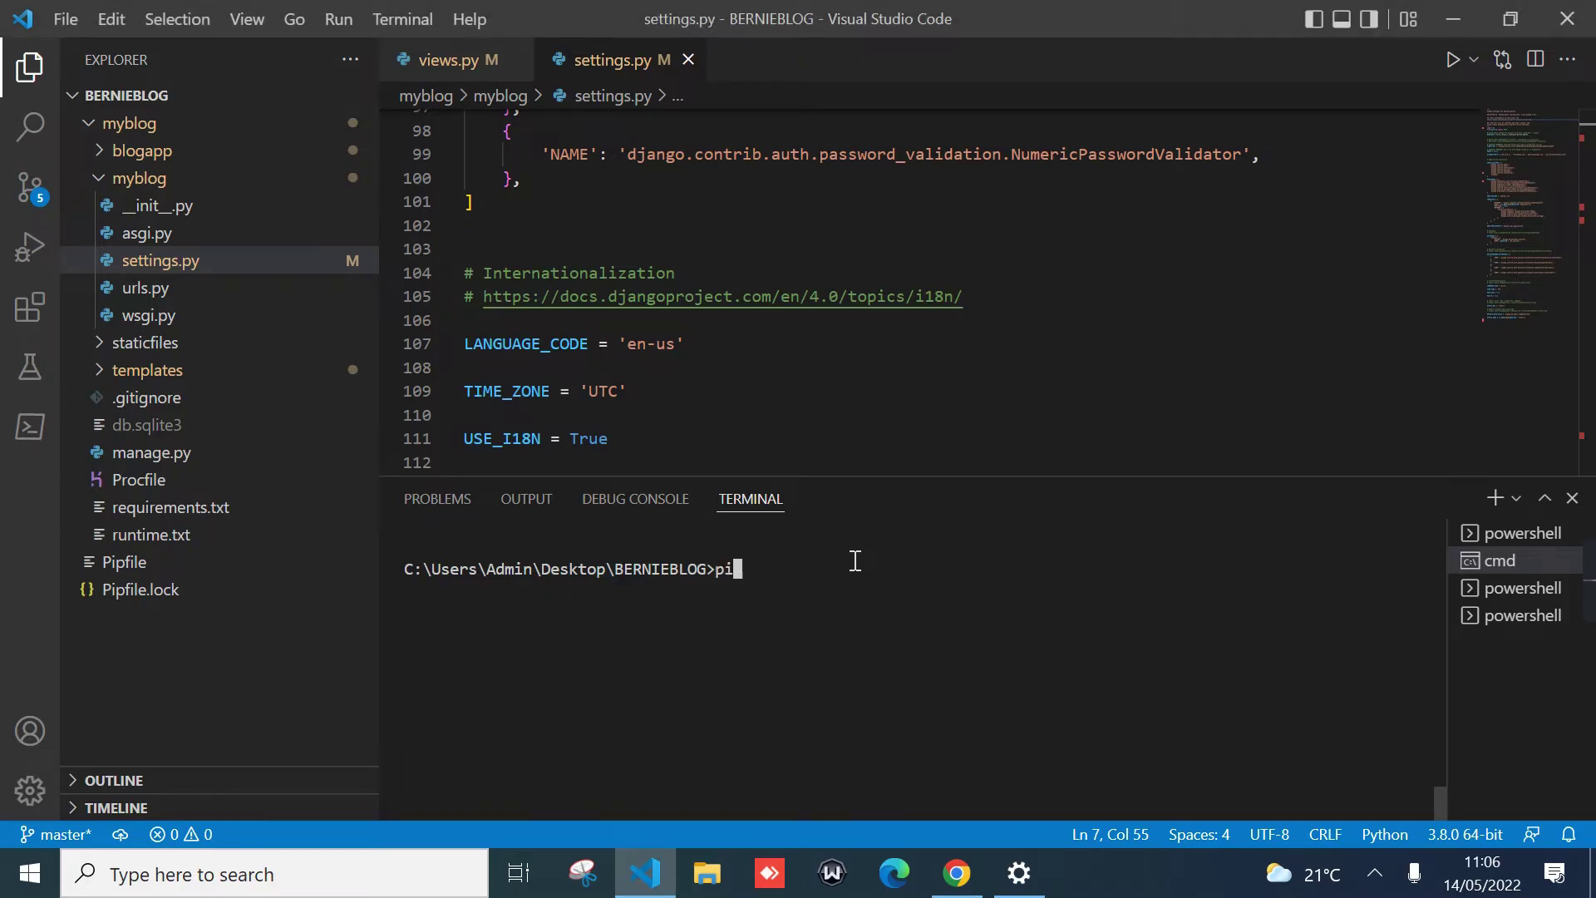
type("penv shell")
key("Return")
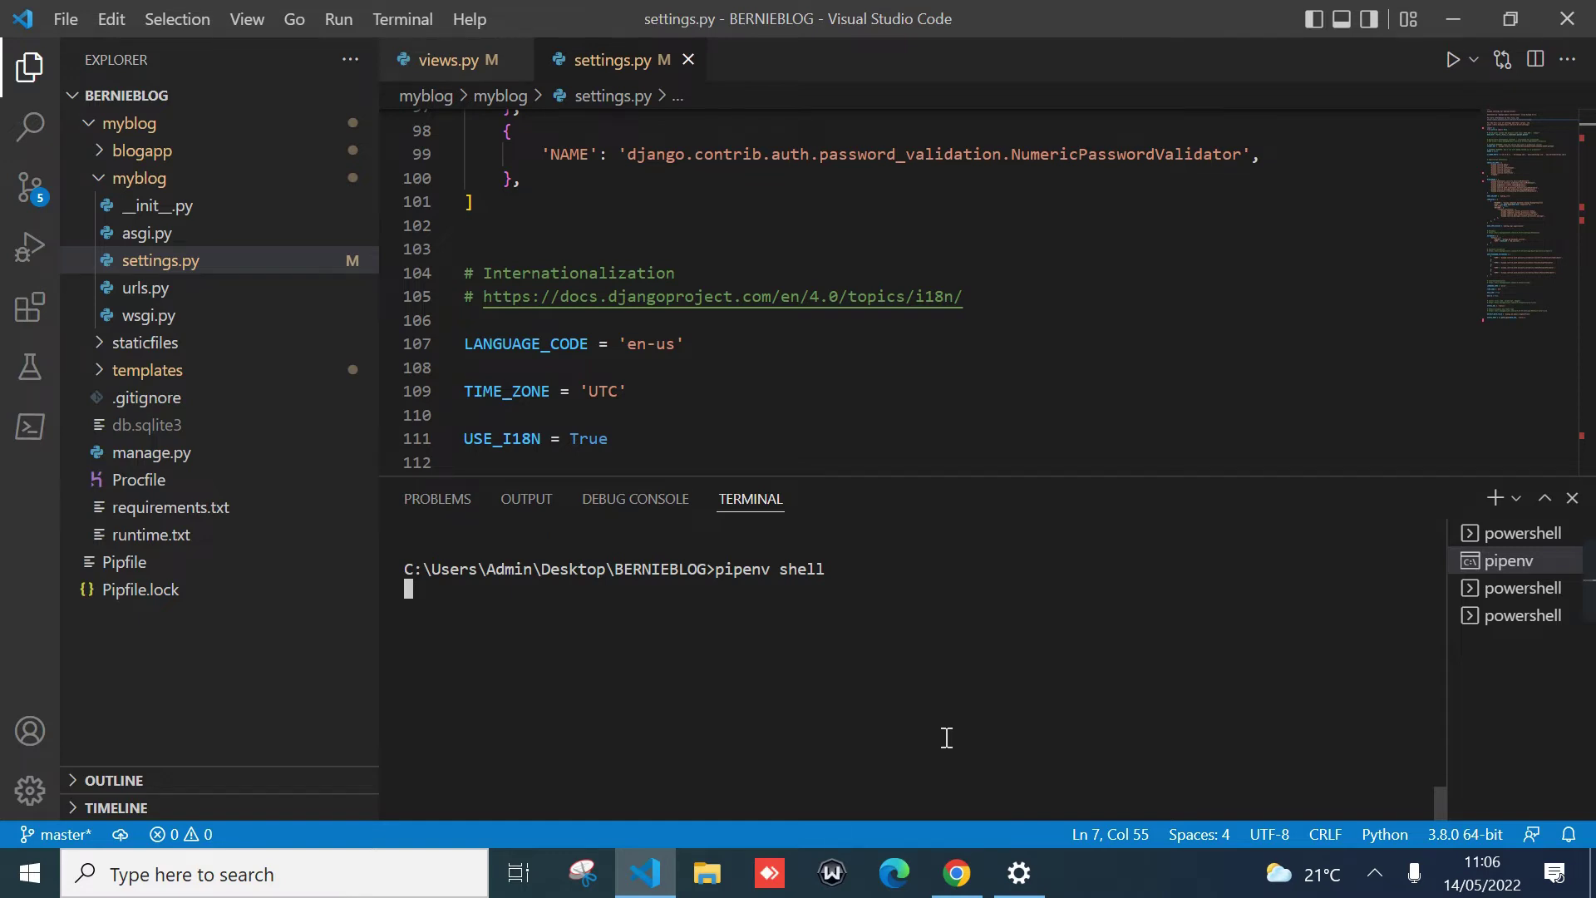
- Change the terminal's directory to myblog and clear the terminal output
type("cd myblog")
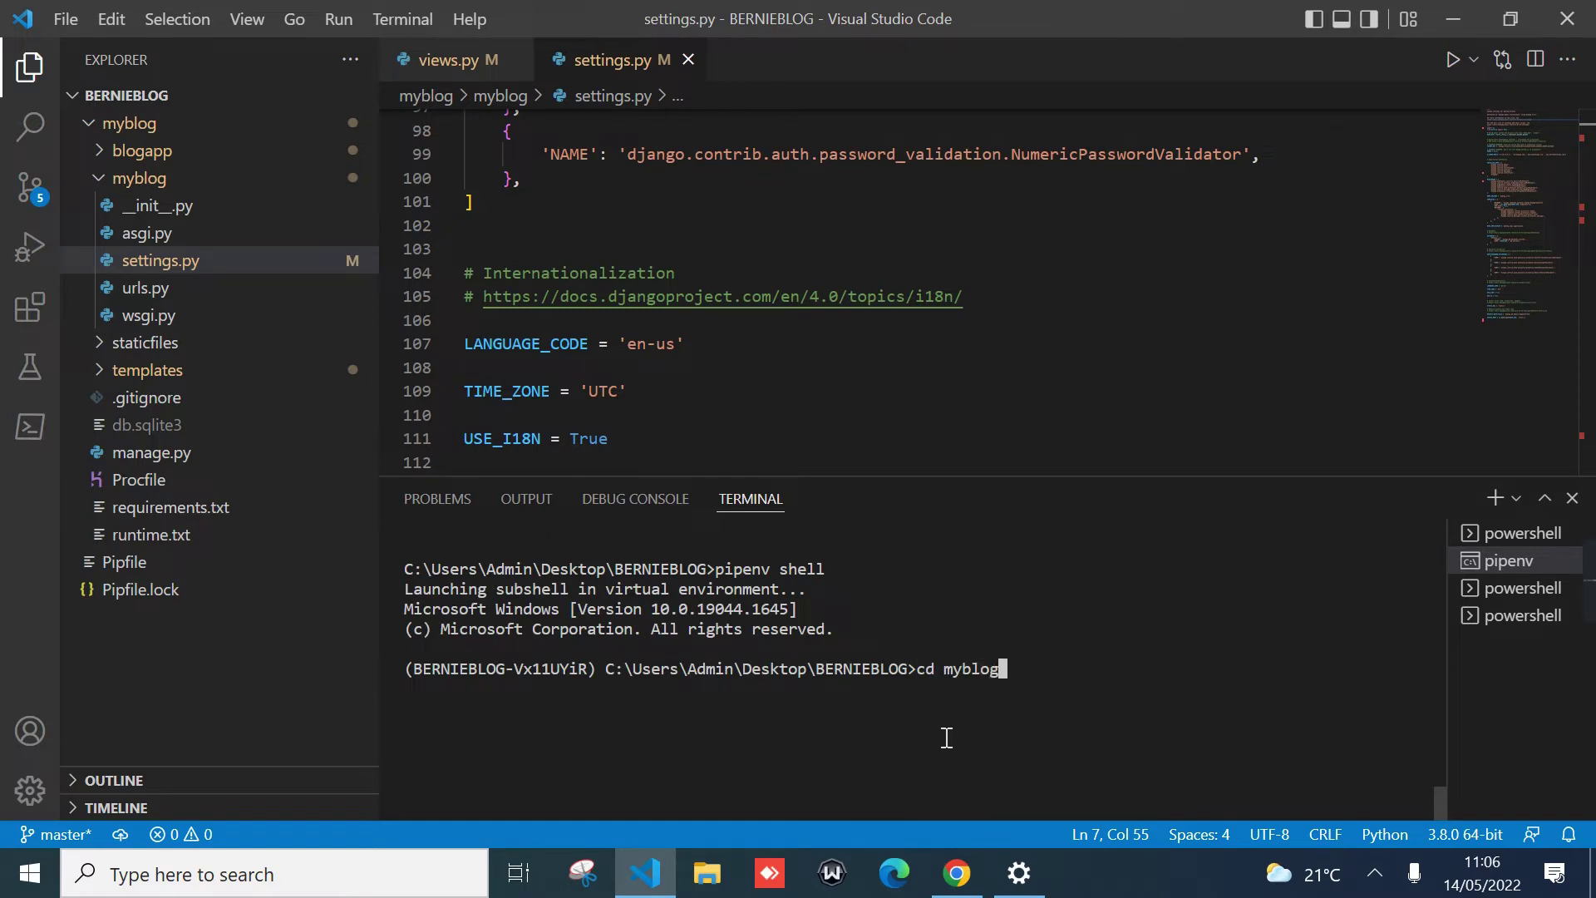
key("Return")
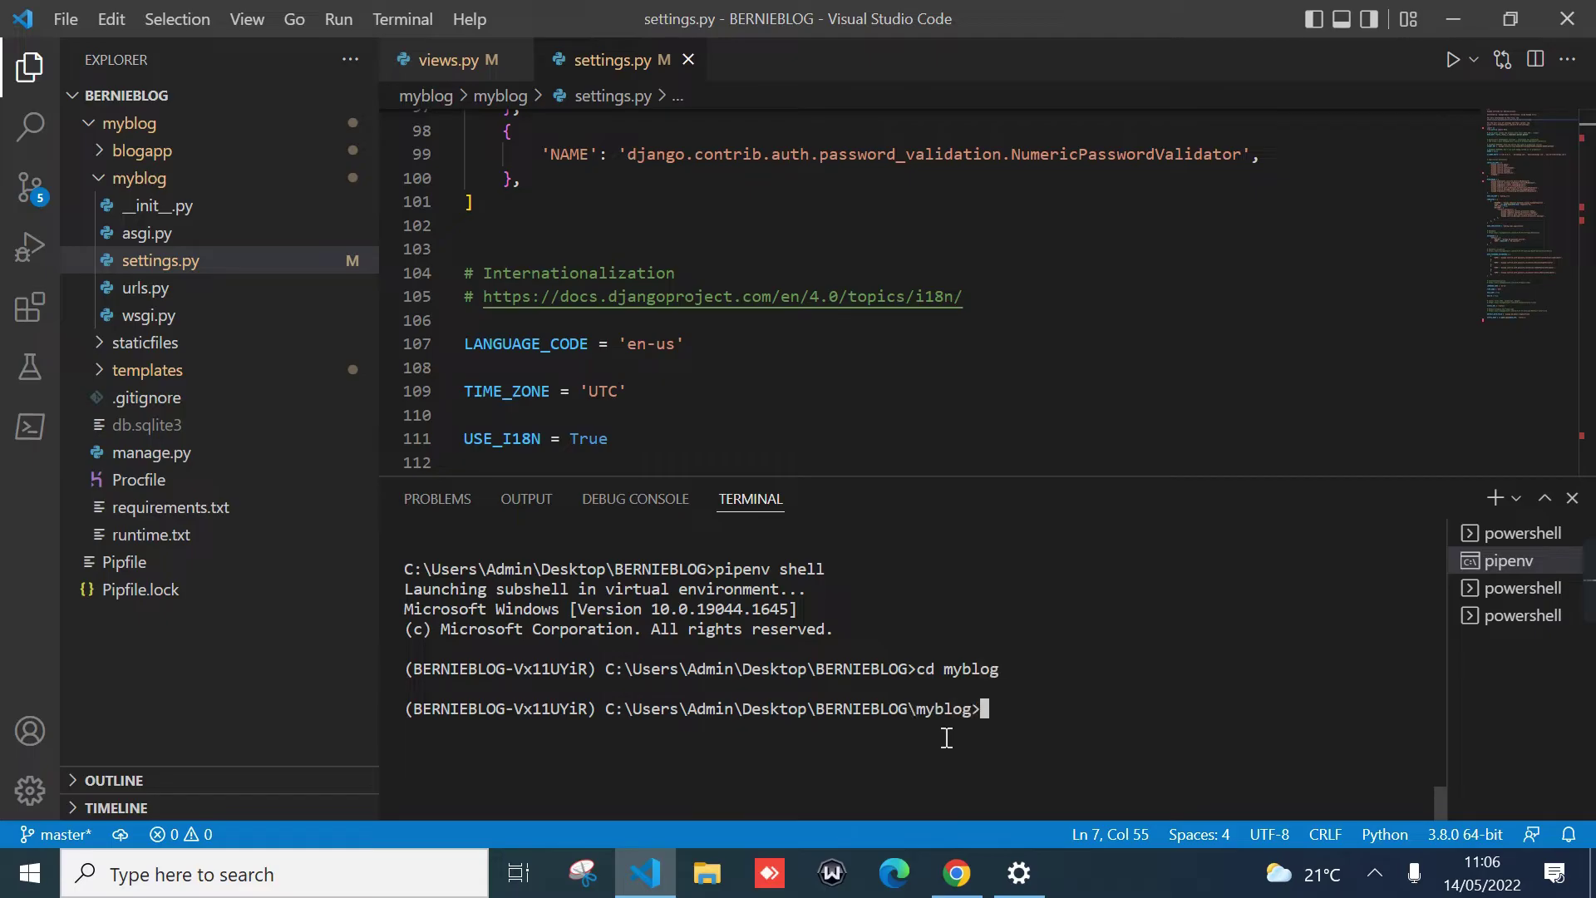
type("cls")
key("Return")
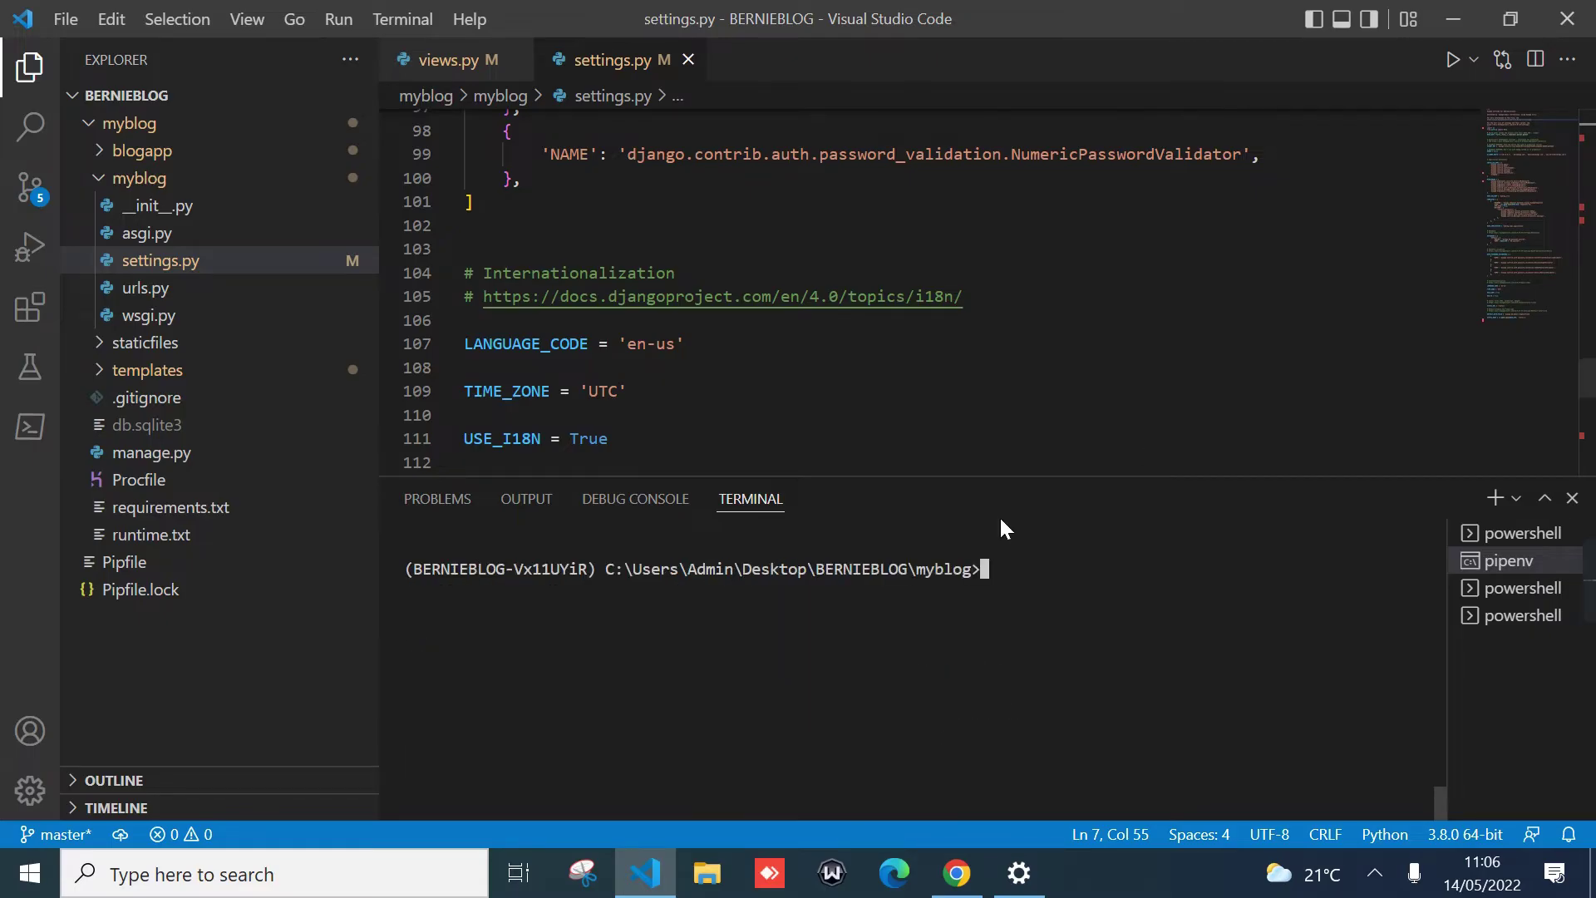
- Start the Django development server with python manage.py runserver
type("pi")
key("BackSpace")
key("BackSpace")
type("python")
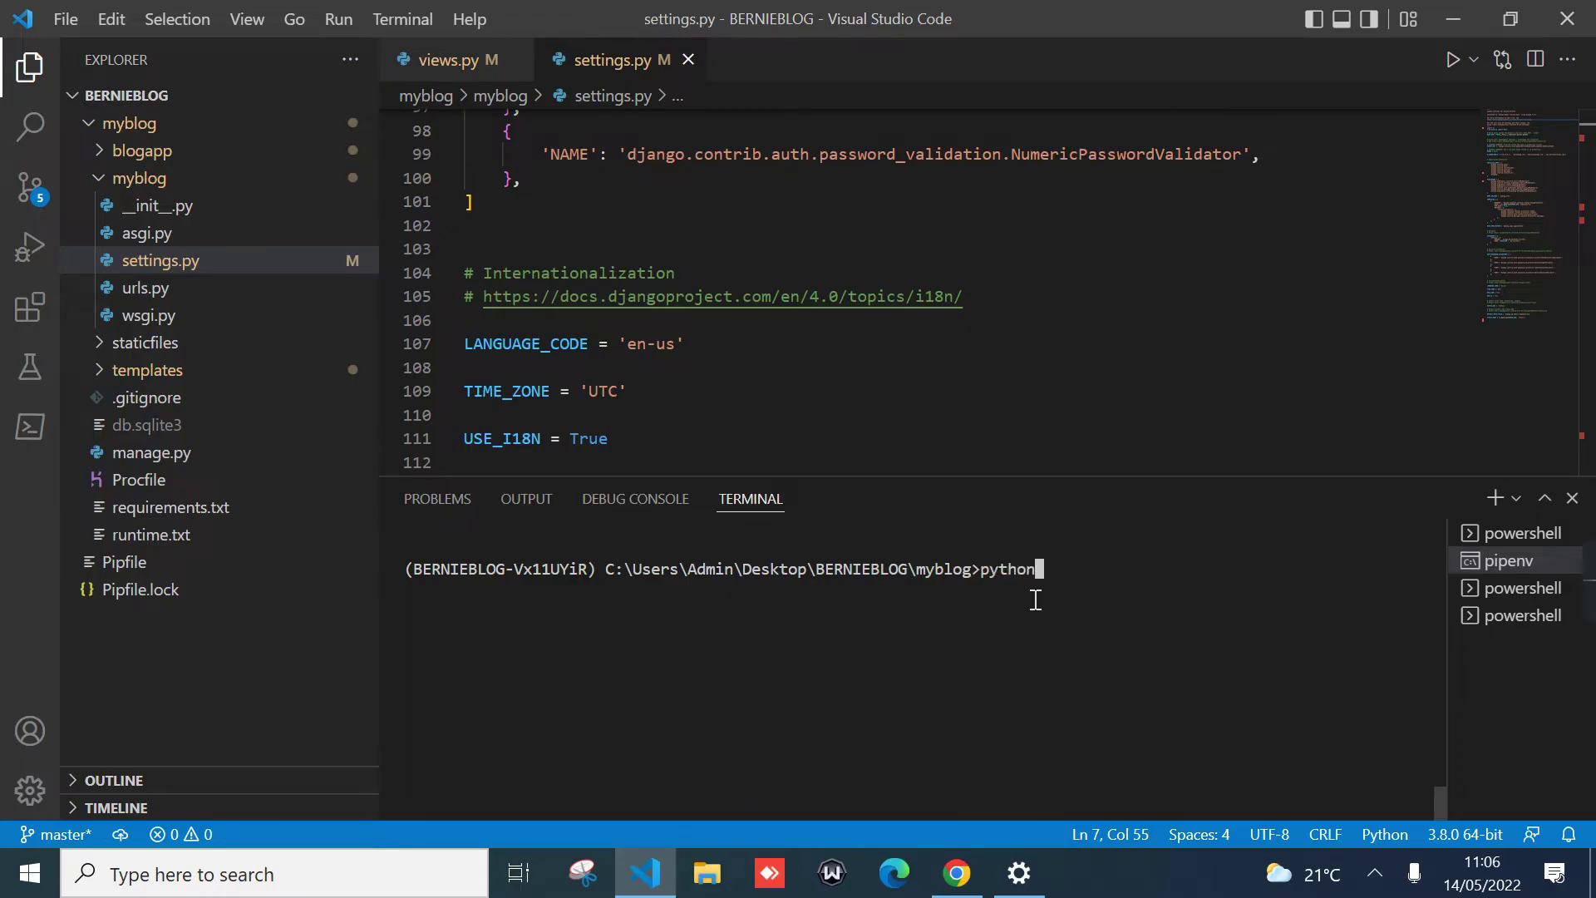
type(" manage.py runserver")
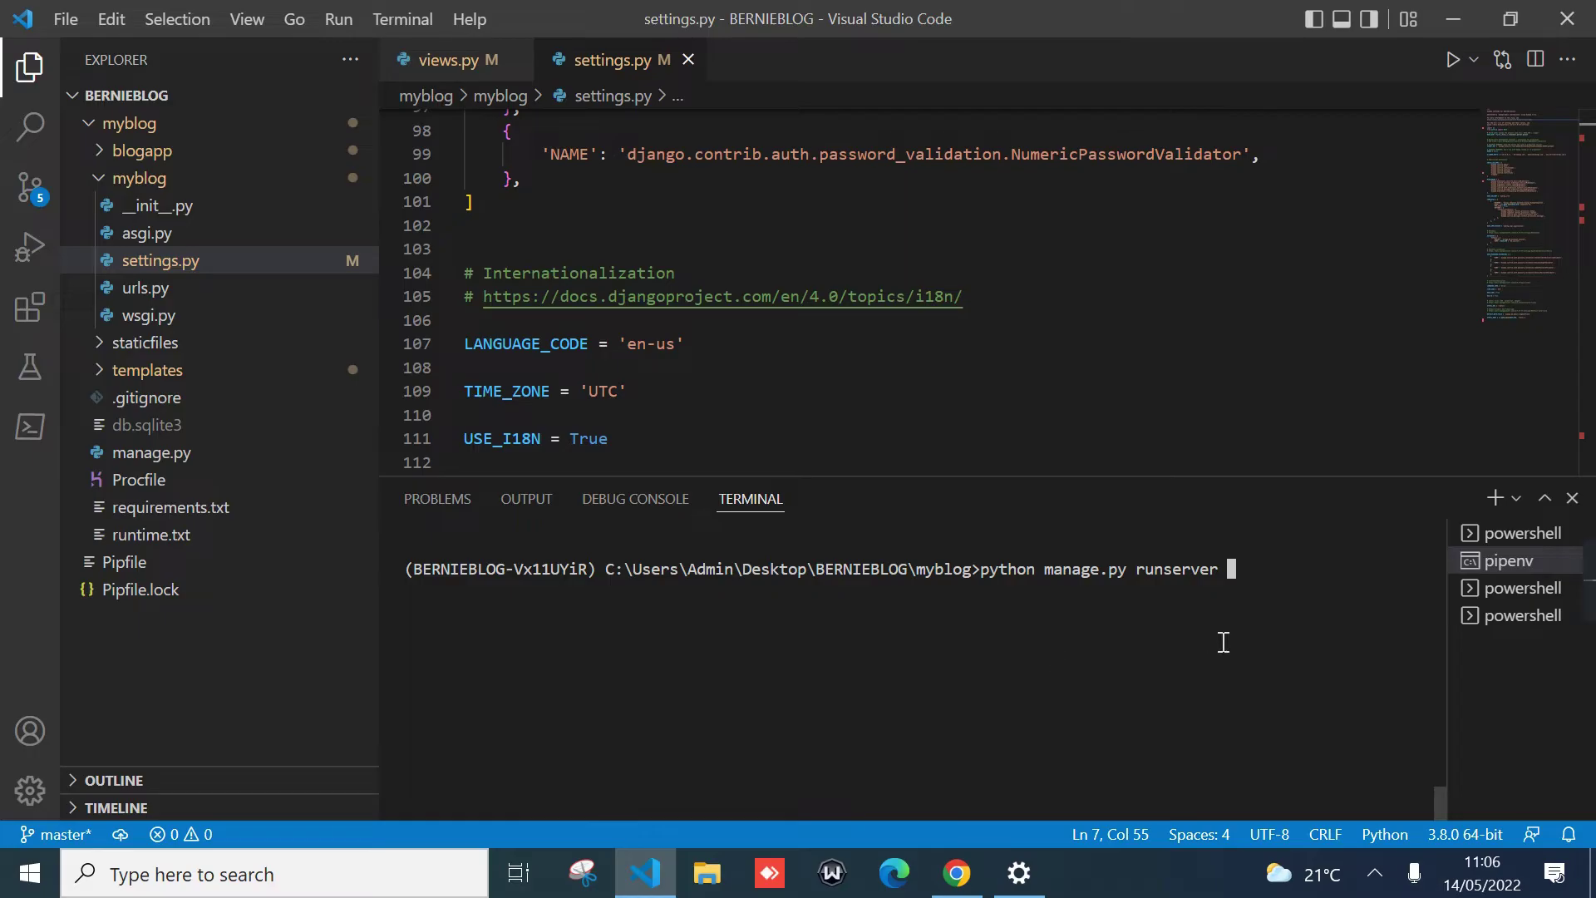
key("Return")
- Review the contents of the inner myblog folder and the blogapp folder, and collapse the project tree
left_click(99, 180)
left_click(99, 180)
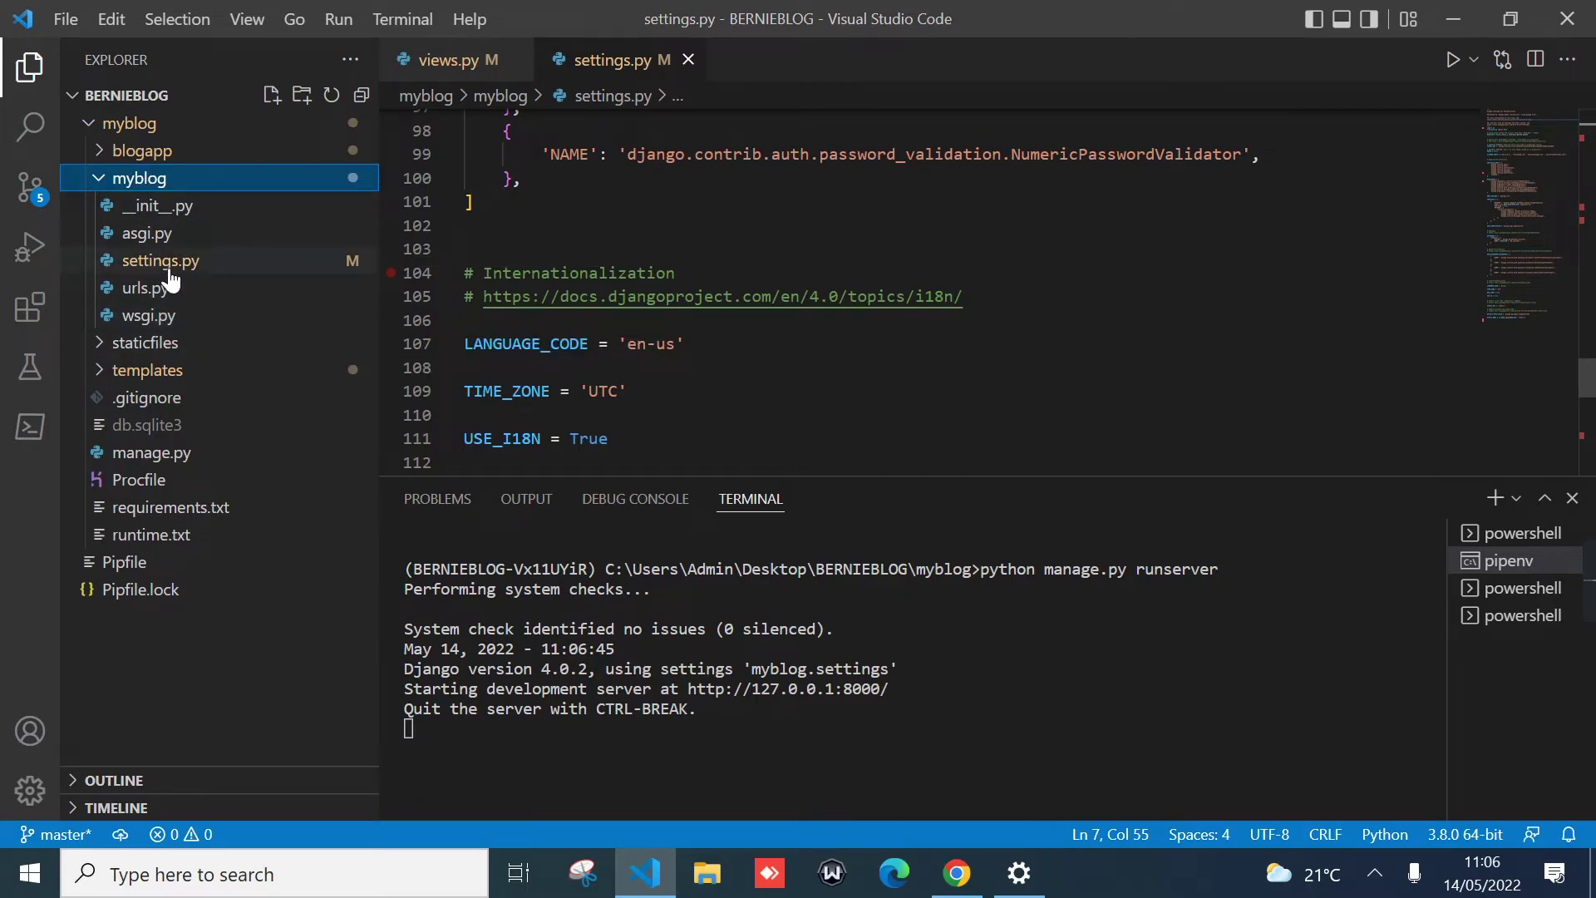
left_click(98, 188)
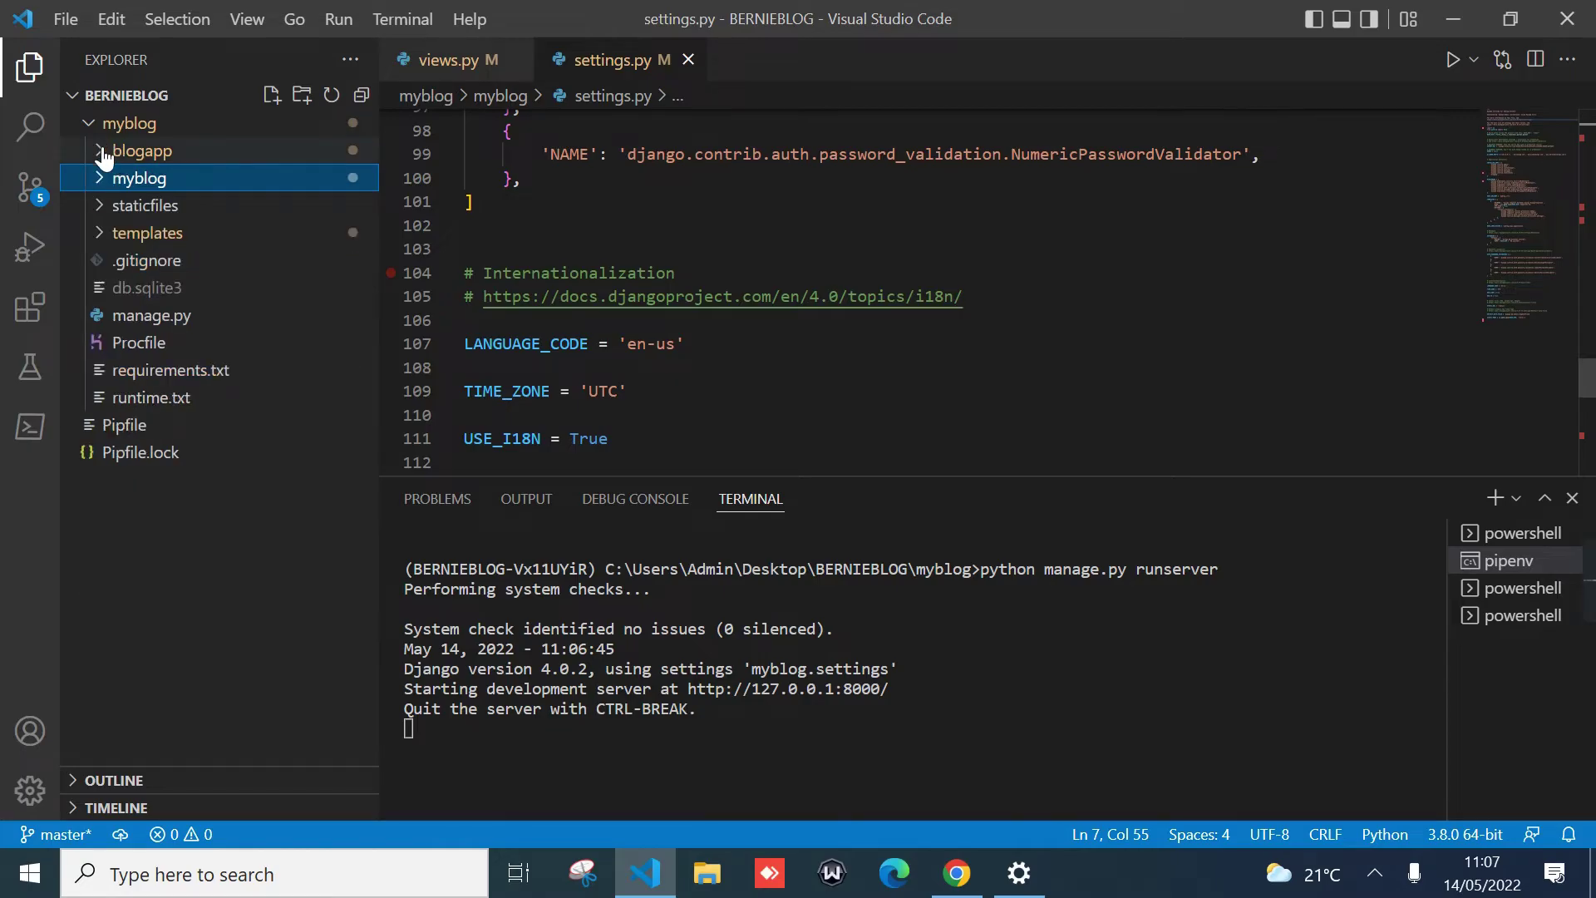
left_click(103, 154)
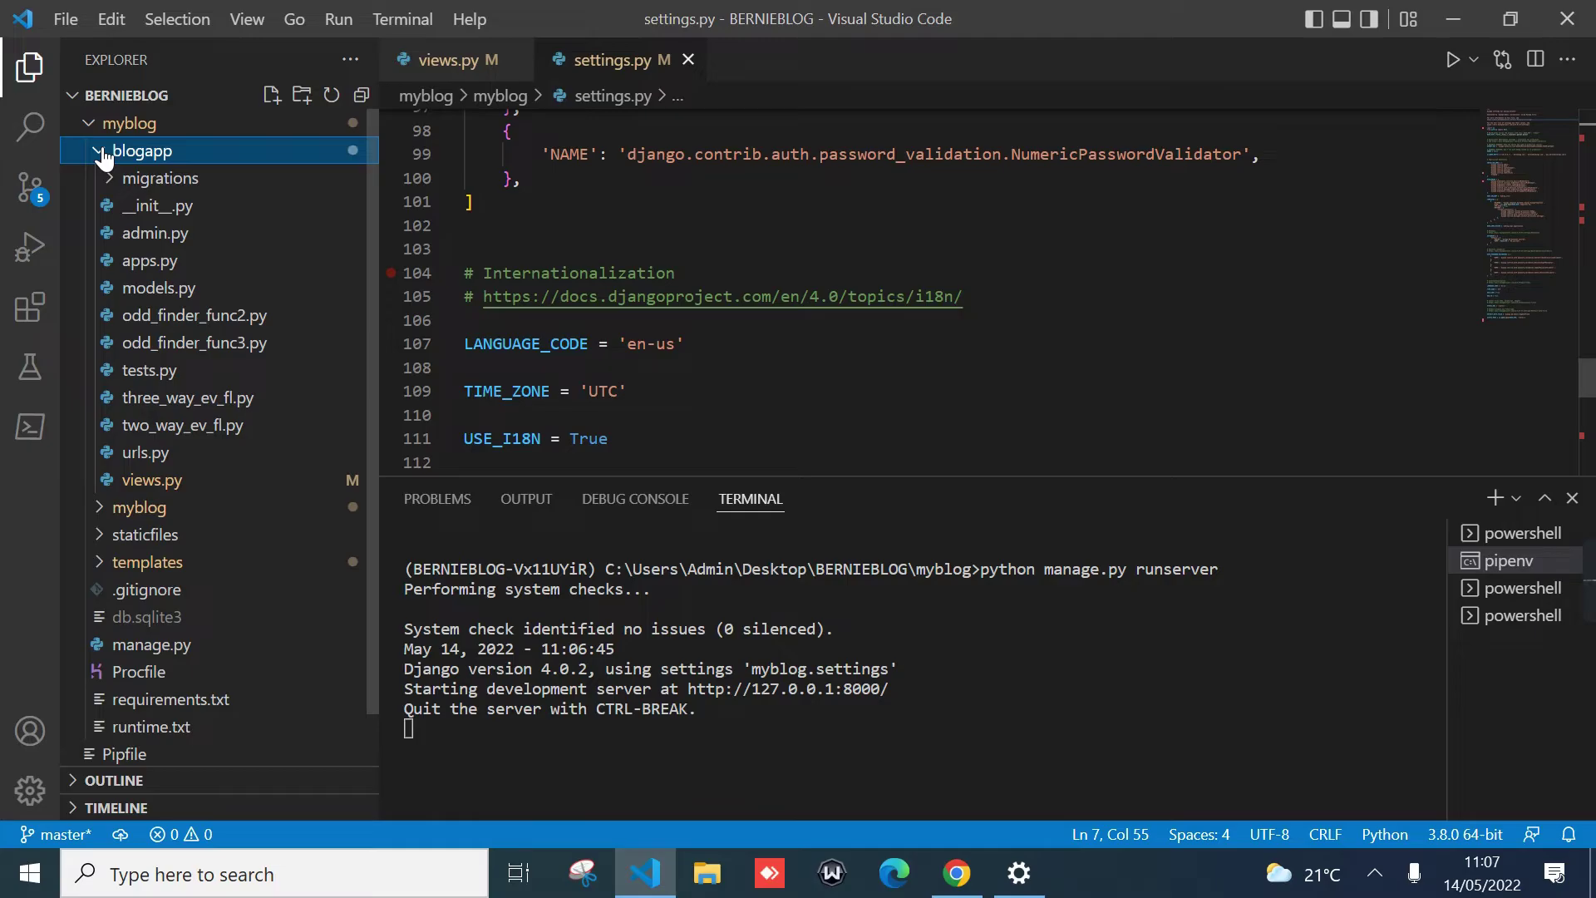
left_click(104, 154)
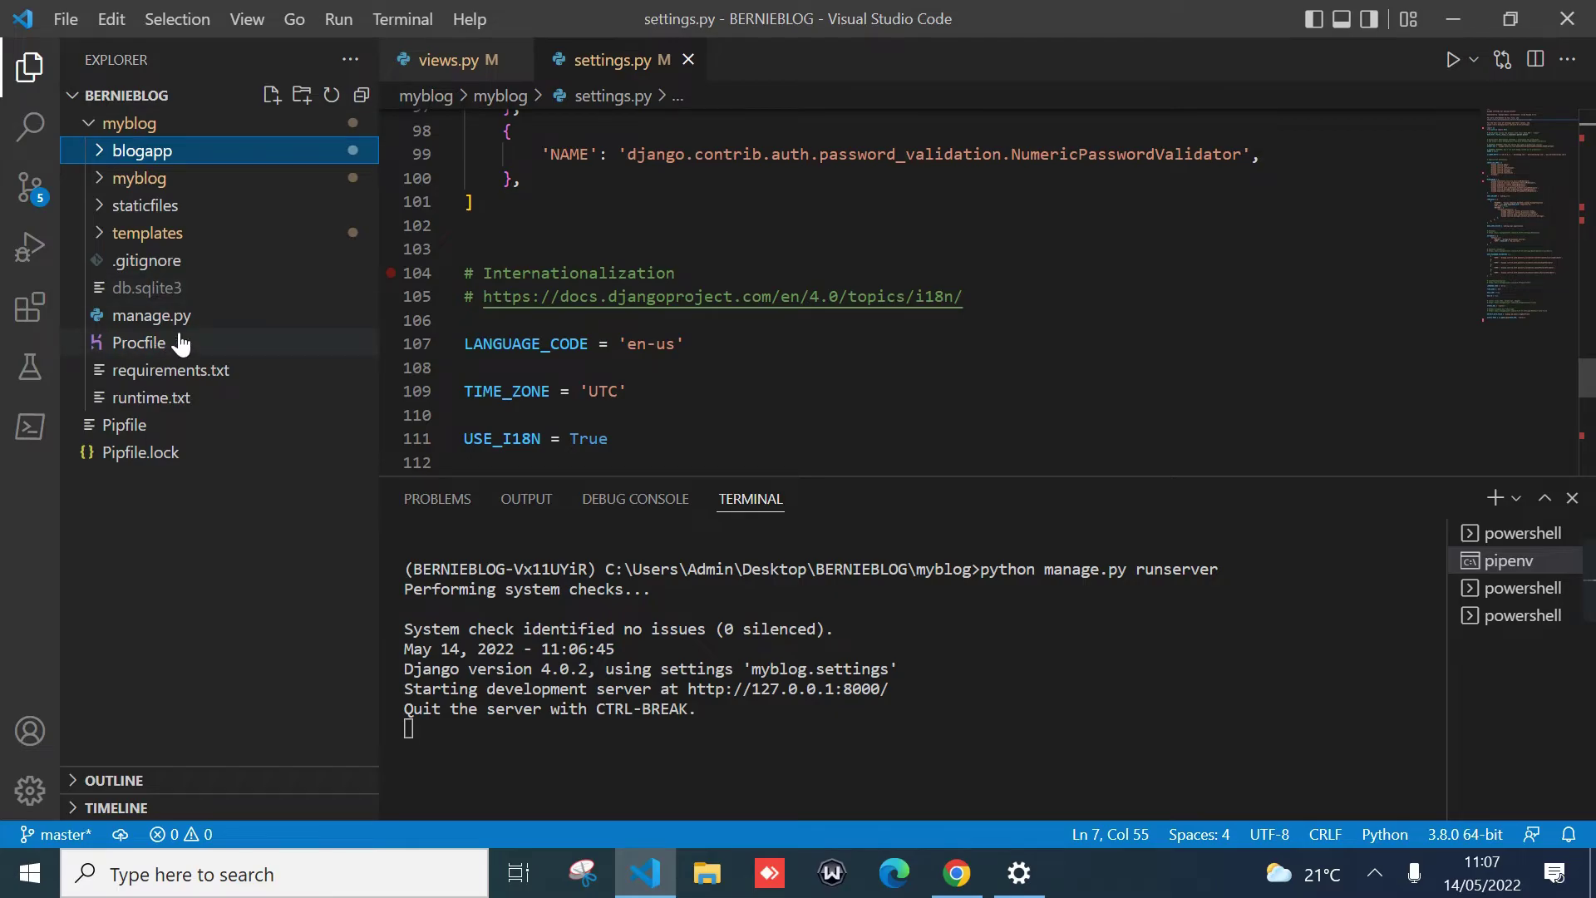
left_click(84, 128)
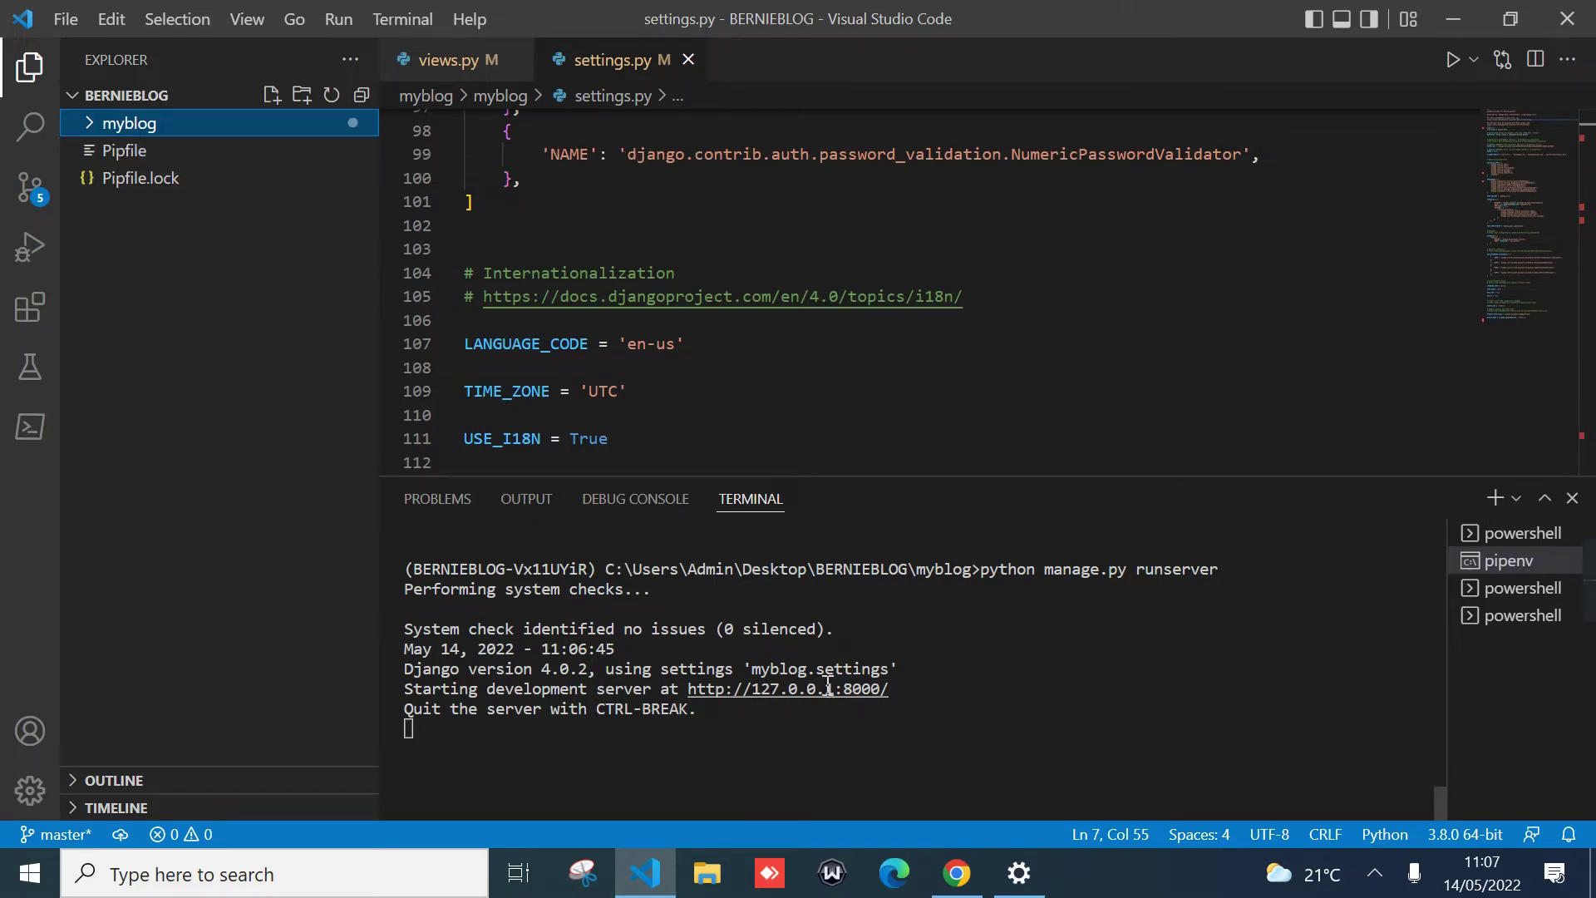
left_click(791, 690, "ctrl")
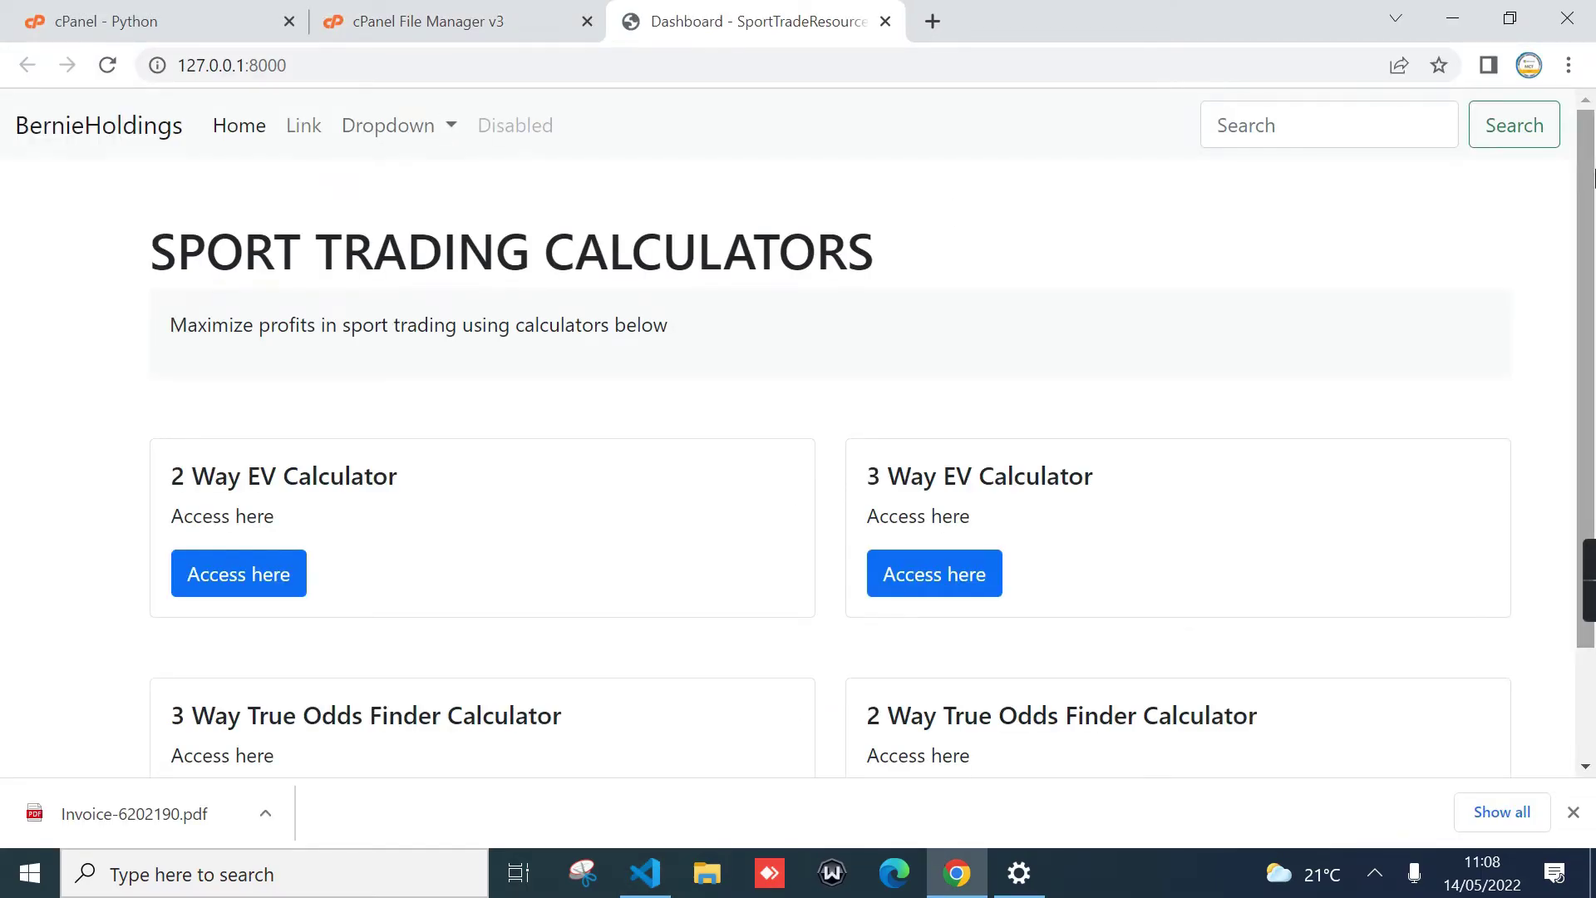
scroll(1592, 174, "down", 2)
scroll(1589, 177, "up", 2)
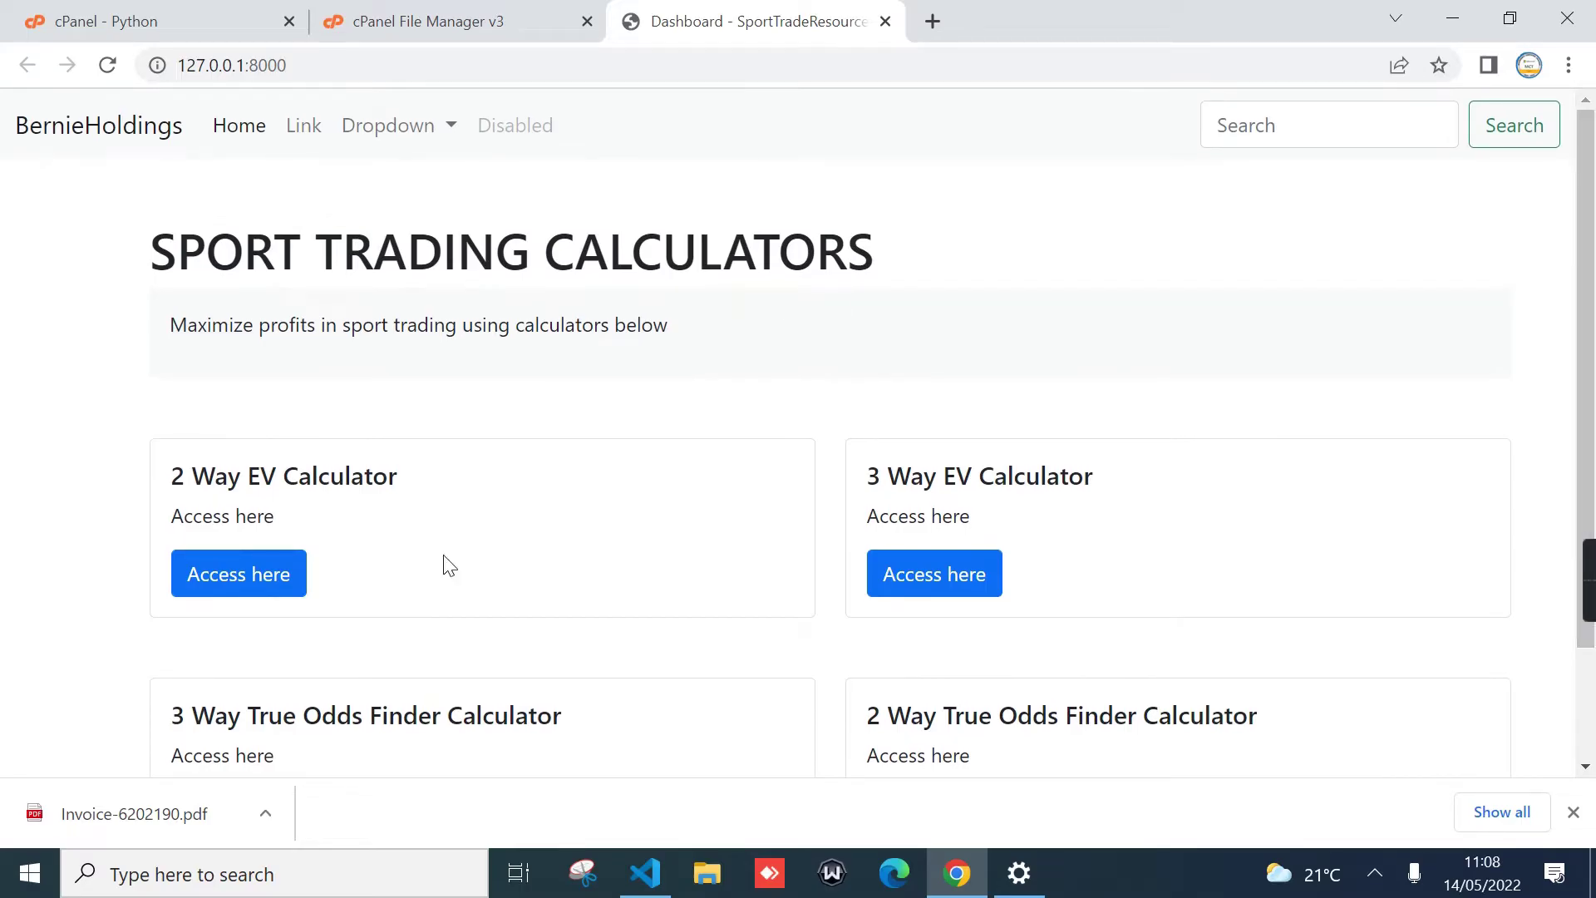
- View the 2 Way EV and 3 Way EV calculator pages, returning to the dashboard after each
left_click(242, 595)
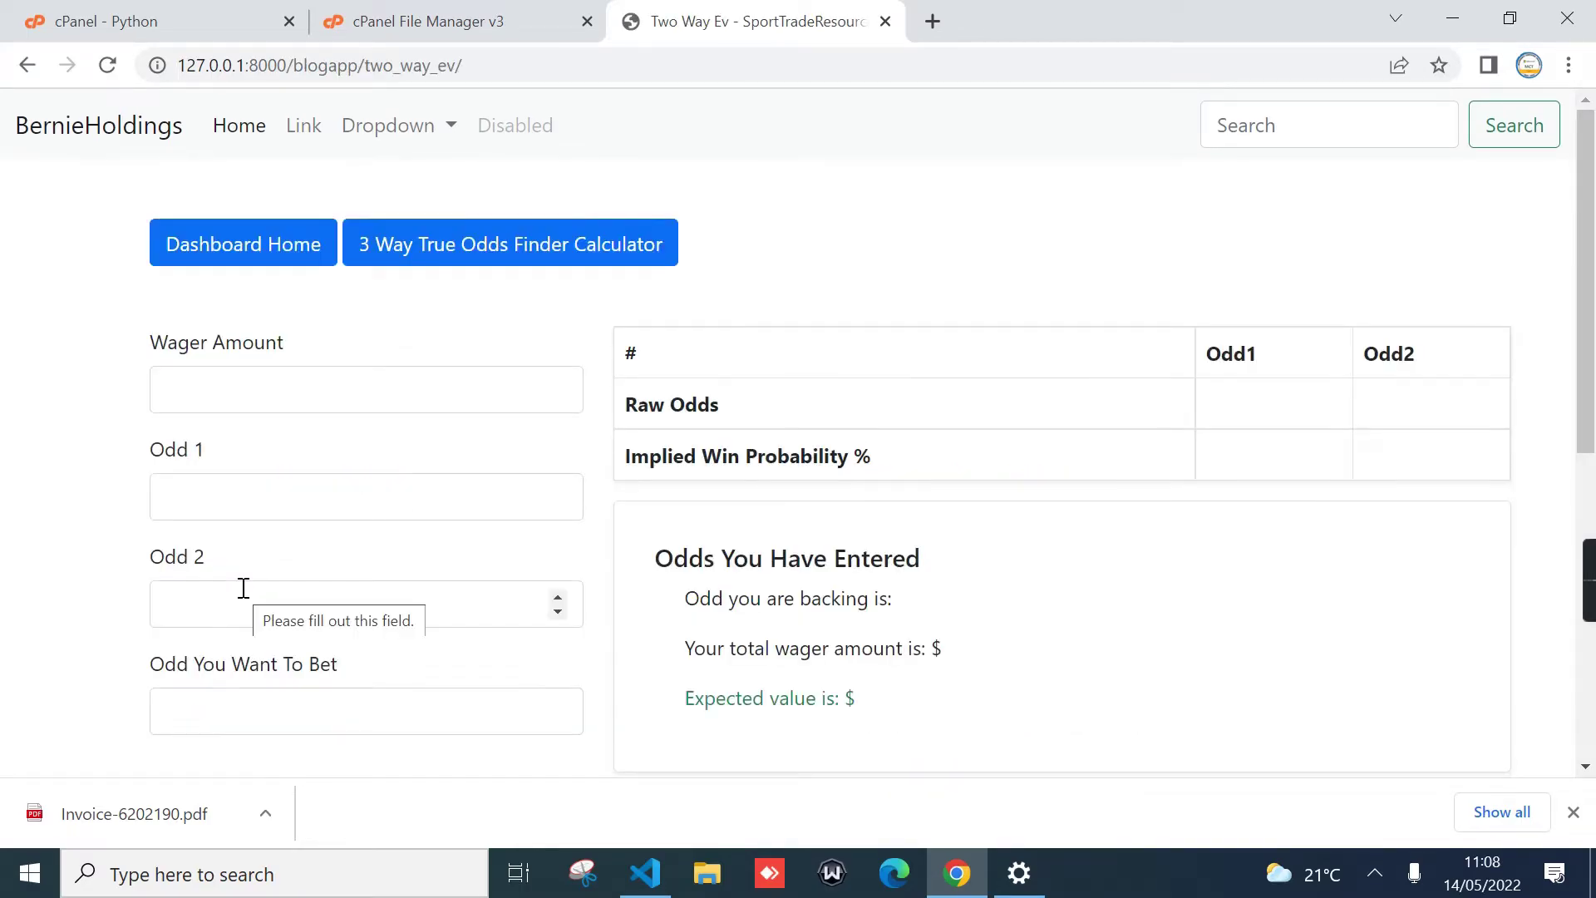
left_click(278, 247)
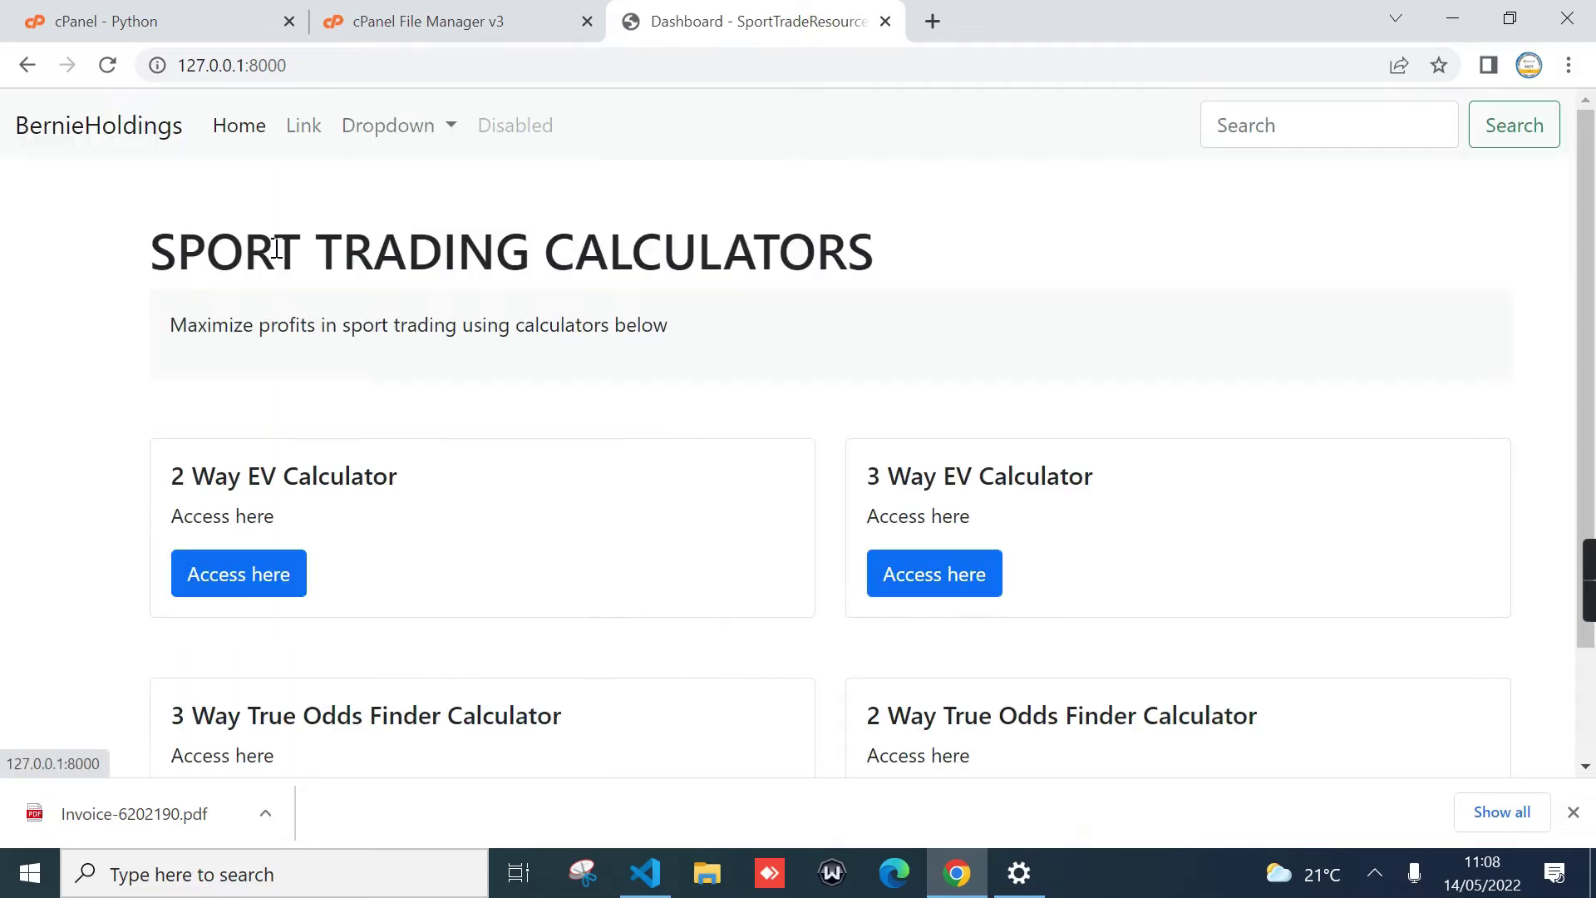
left_click(925, 584)
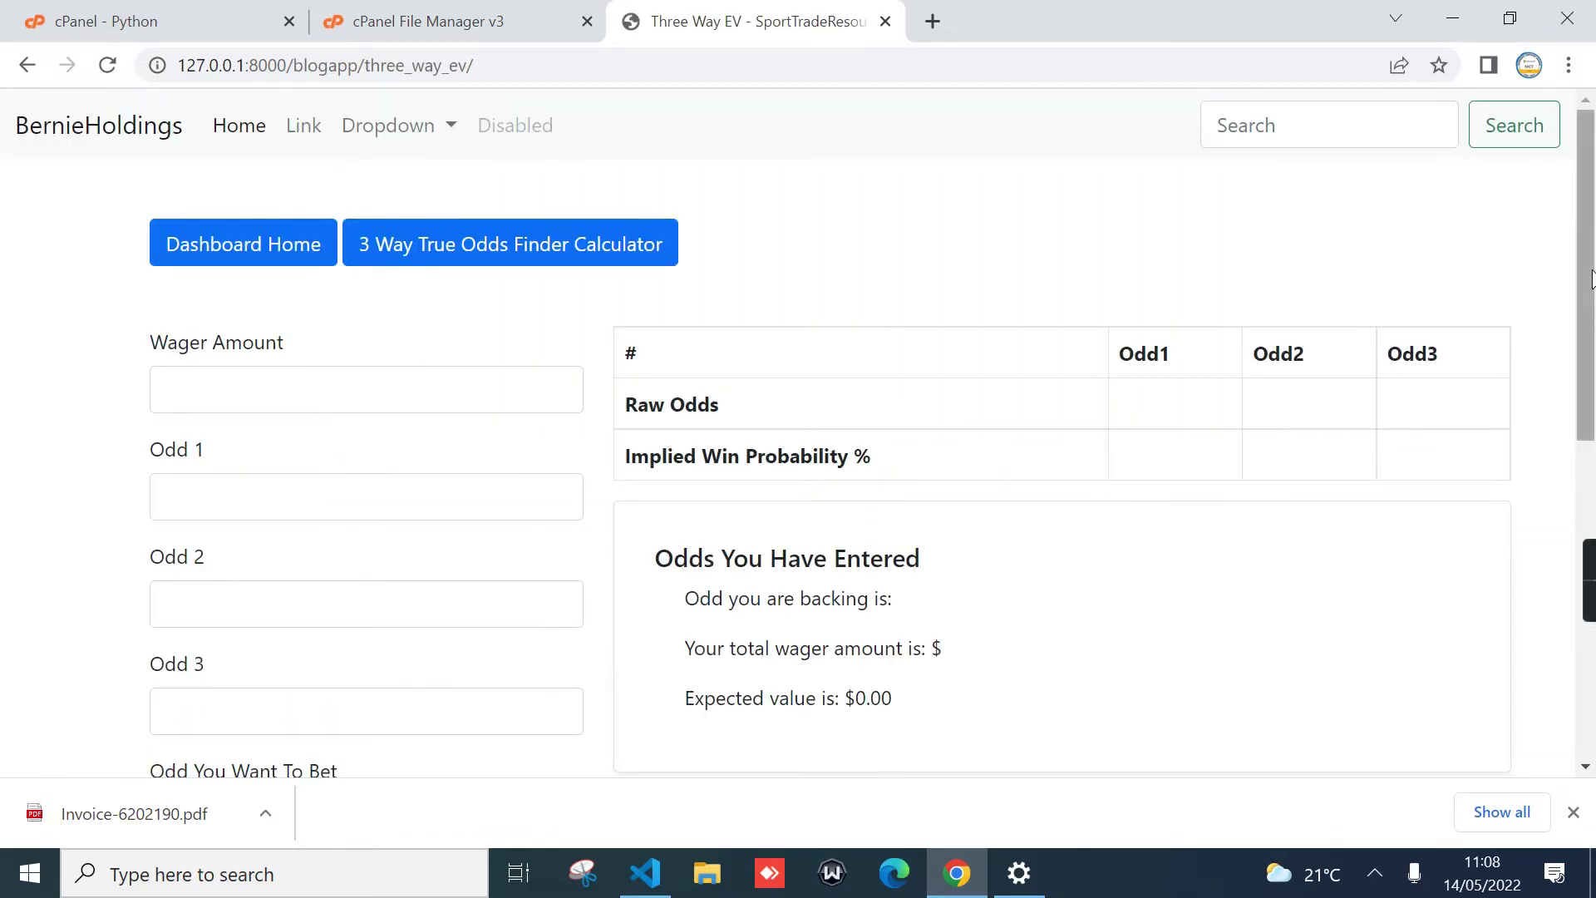
left_click(296, 242)
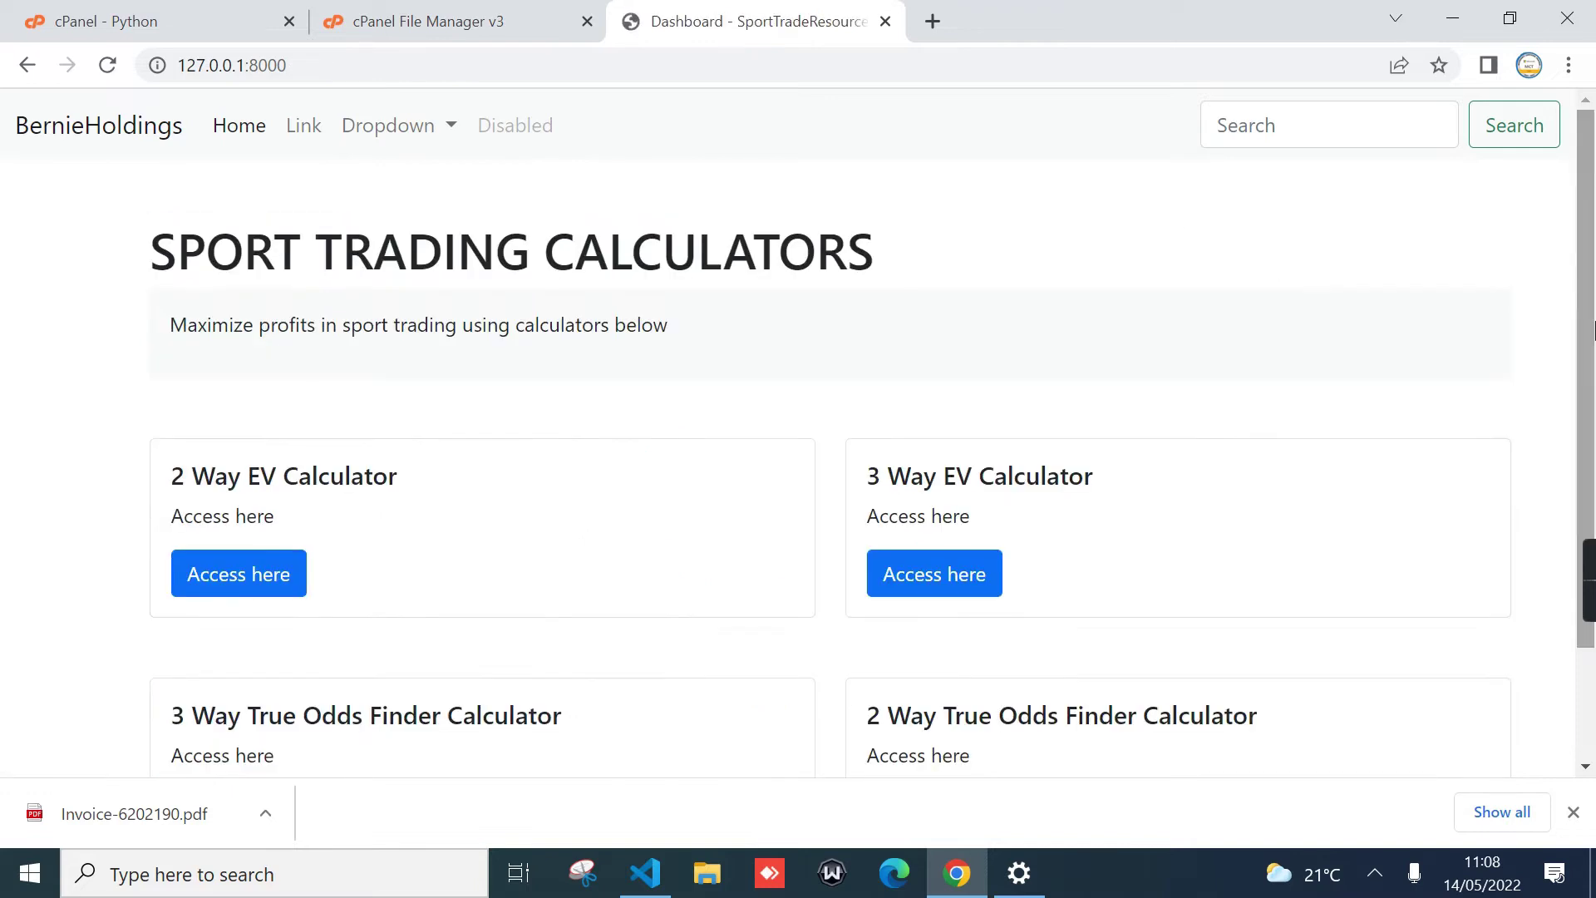
- View the 2 Way True Odds Finder Calculator page and return to the dashboard to check its local address
scroll(1592, 499, "down", 2)
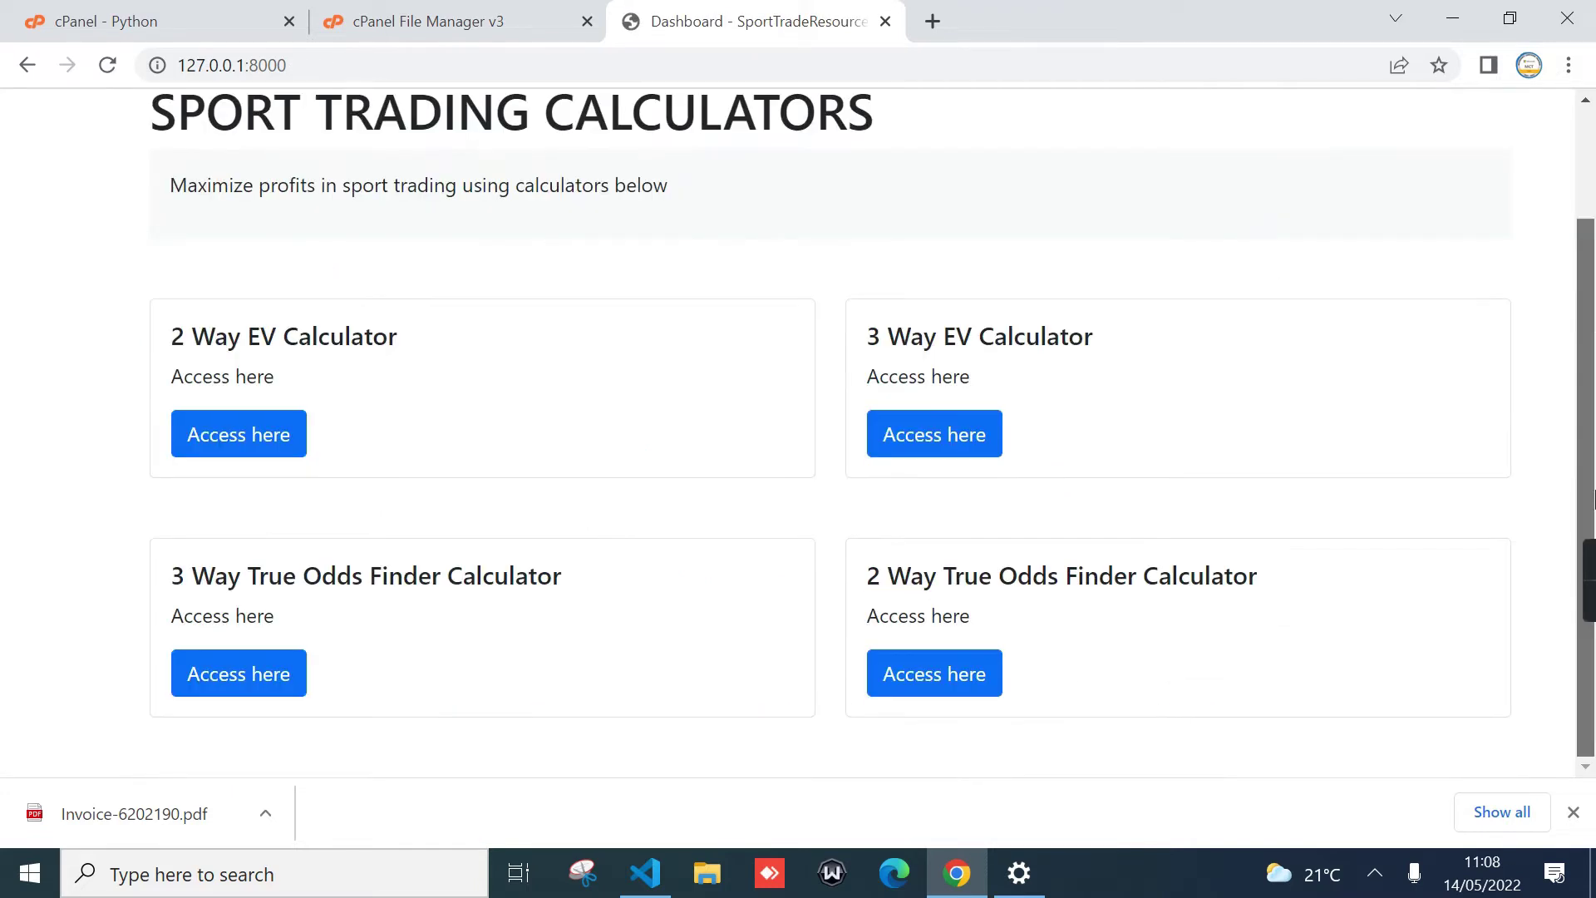
left_click(934, 688)
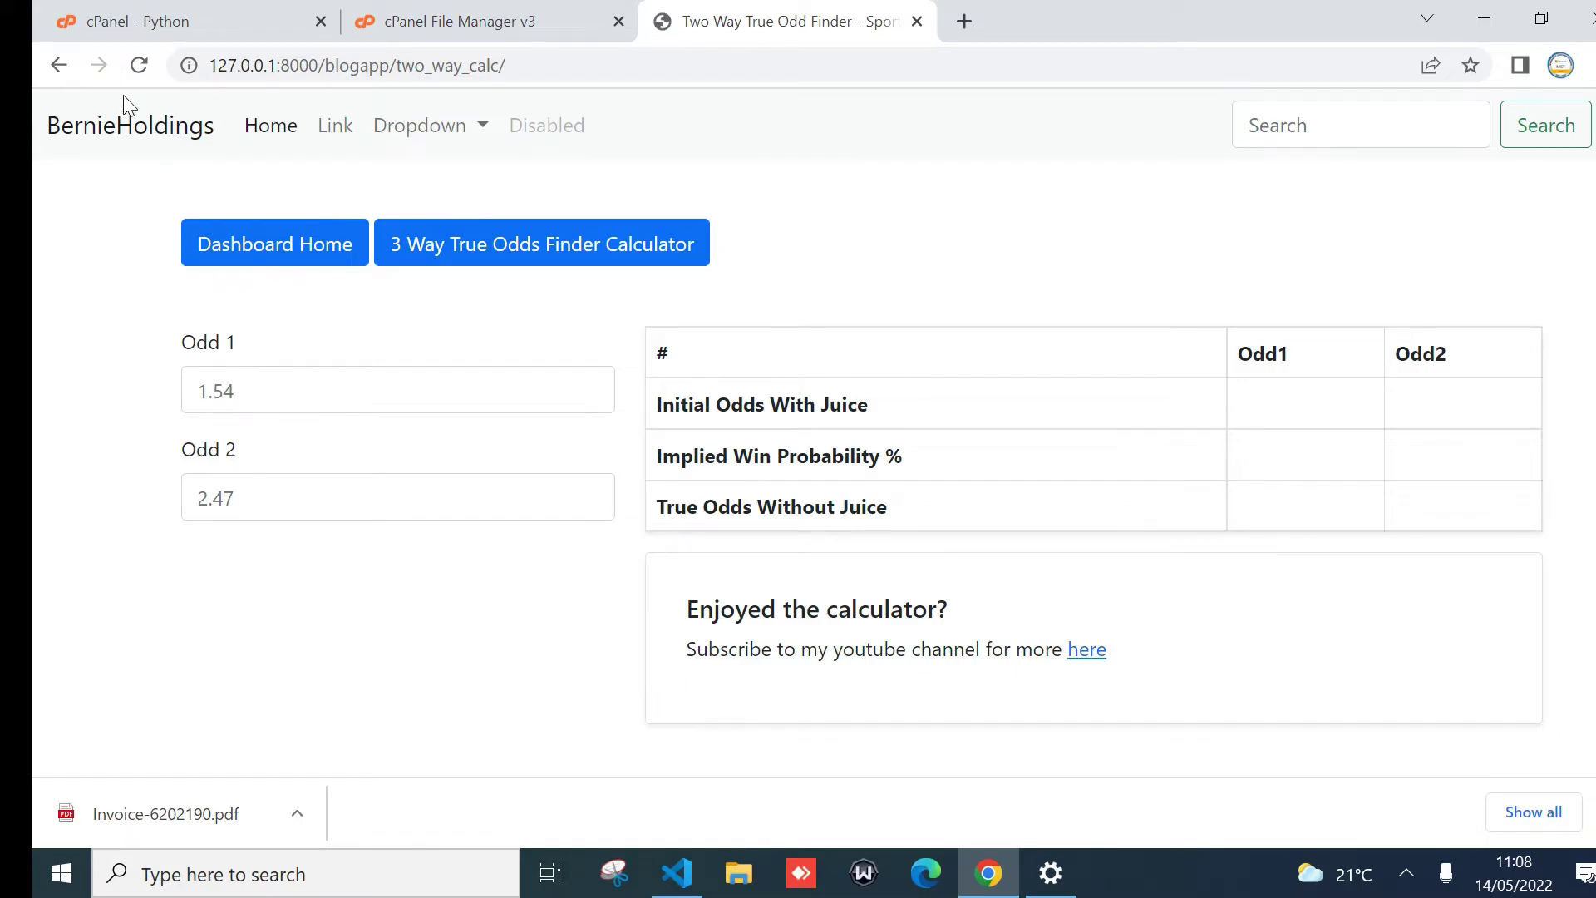
left_click(150, 140)
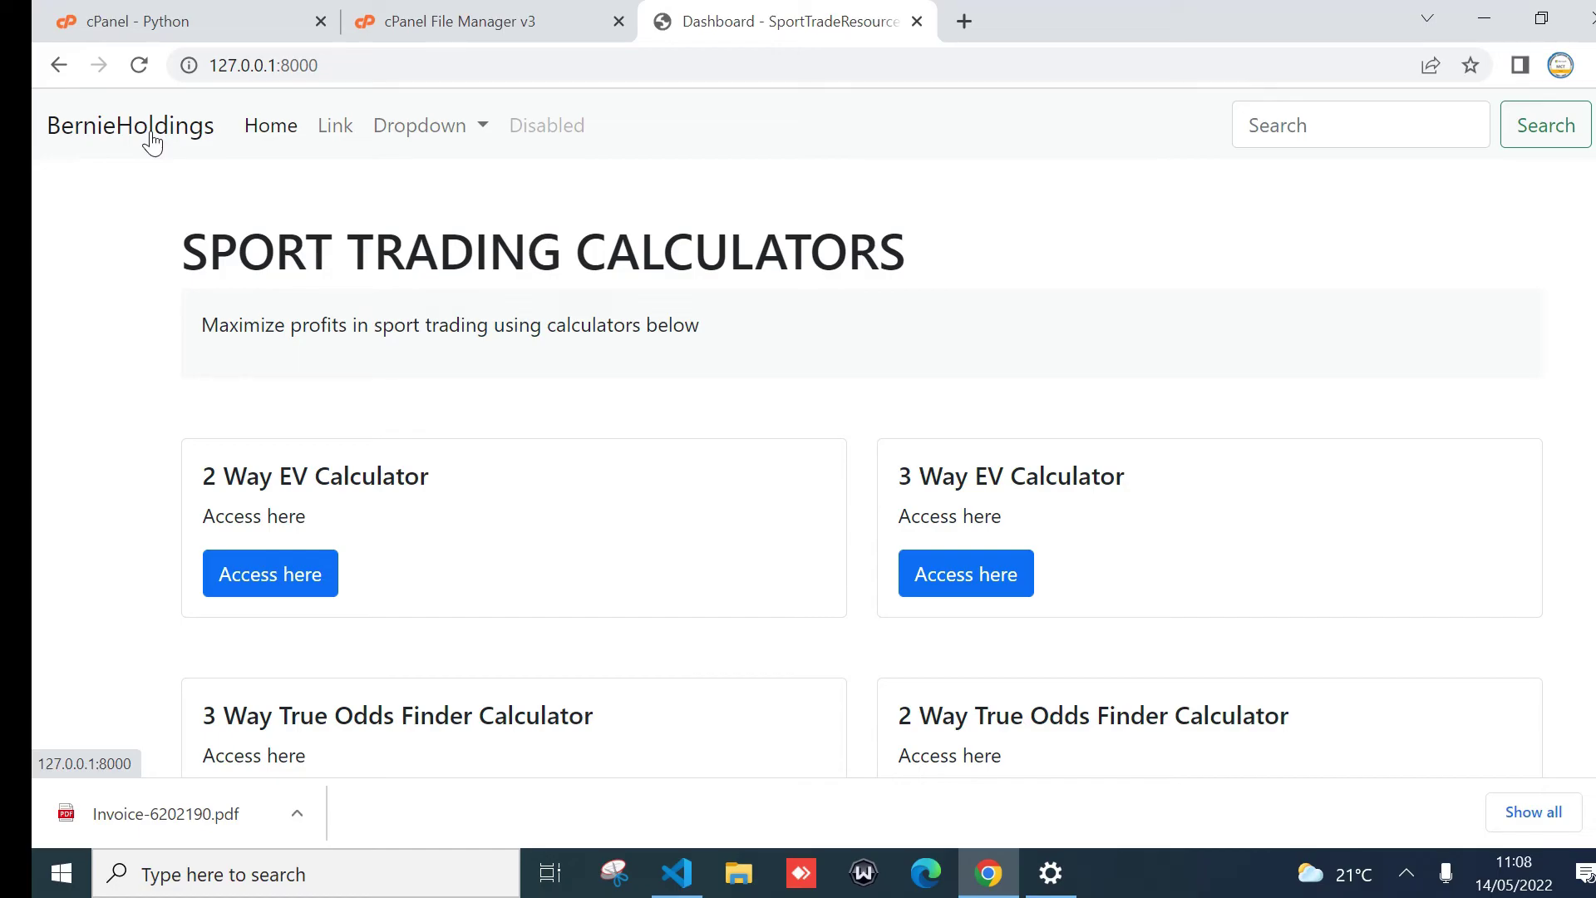
scroll(813, 465, "down", 2)
scroll(813, 465, "up", 2)
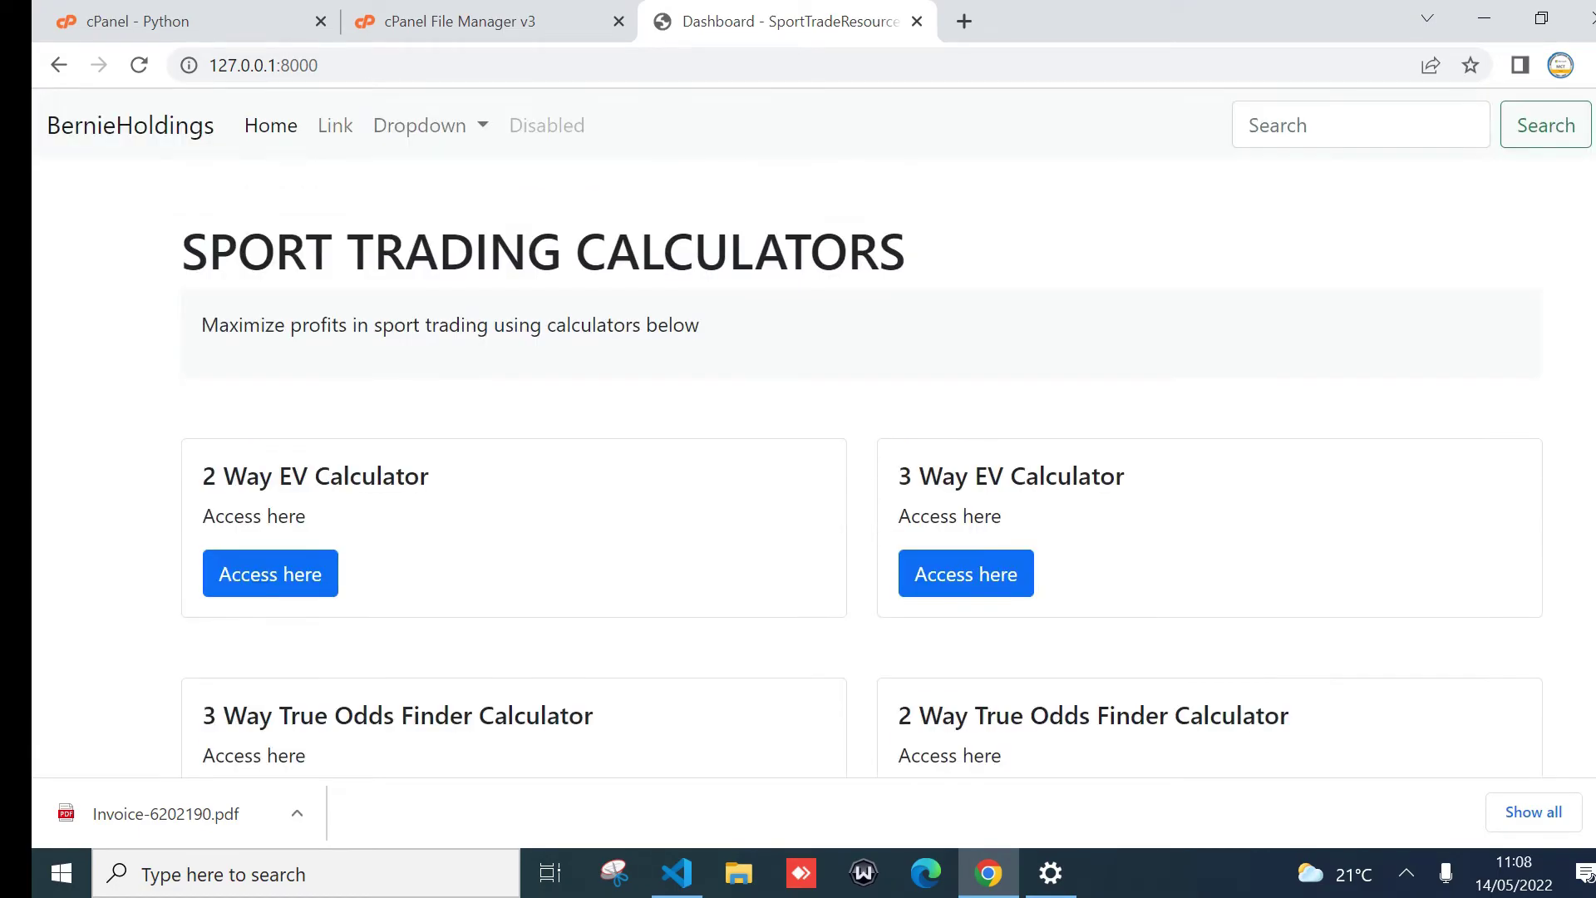
left_click(382, 66)
left_click(410, 66)
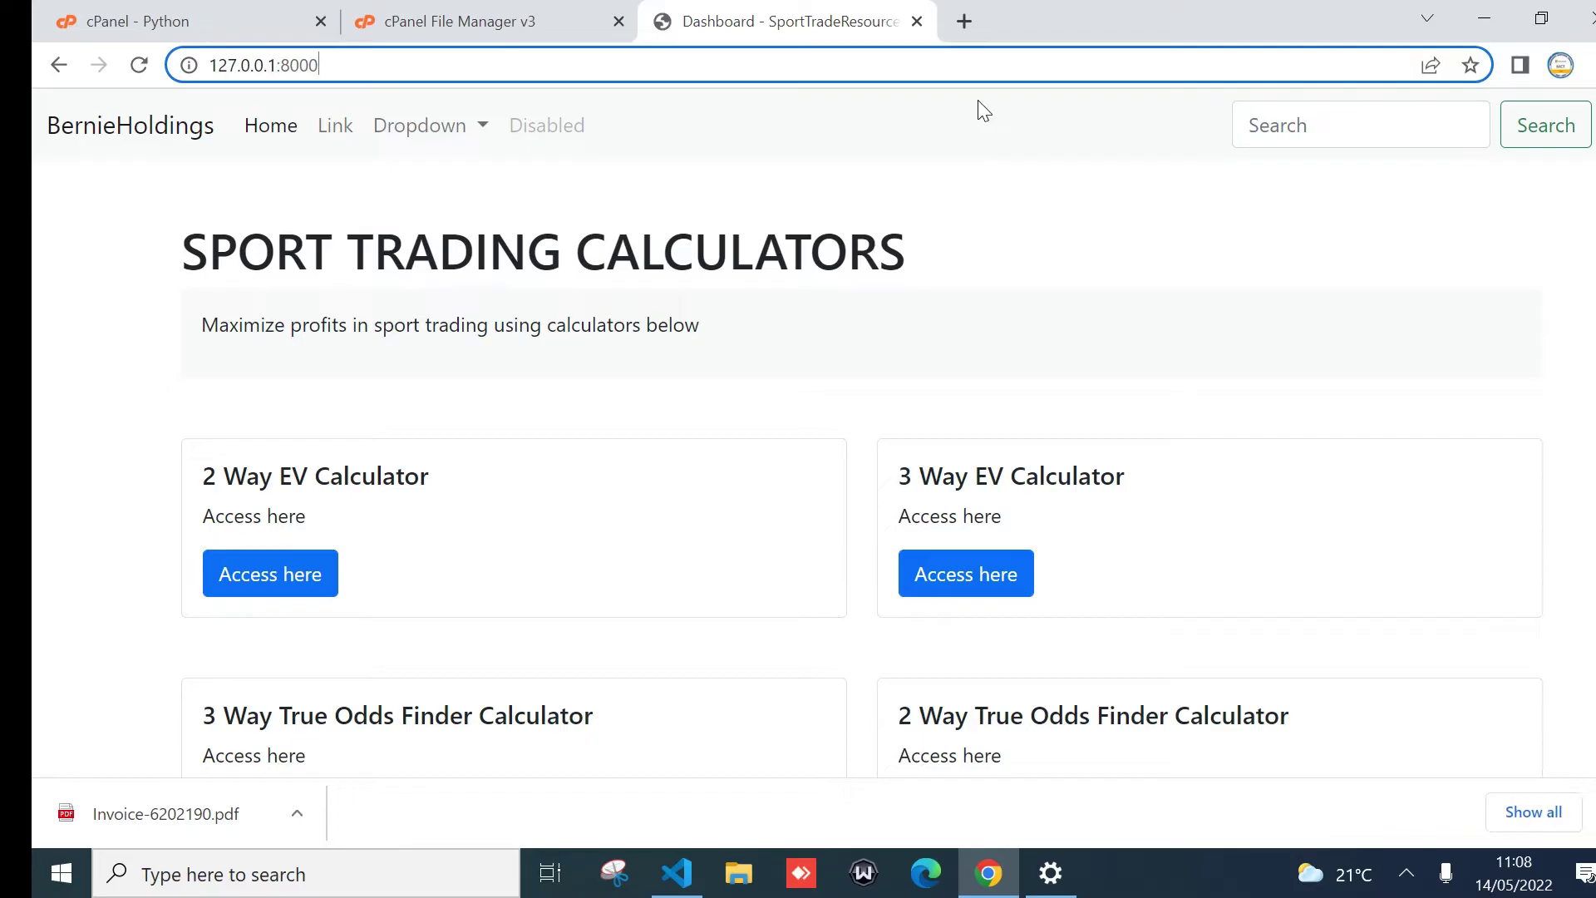
- Look at the hosting account's cPanel File Manager and Python web applications pages
left_click(453, 18)
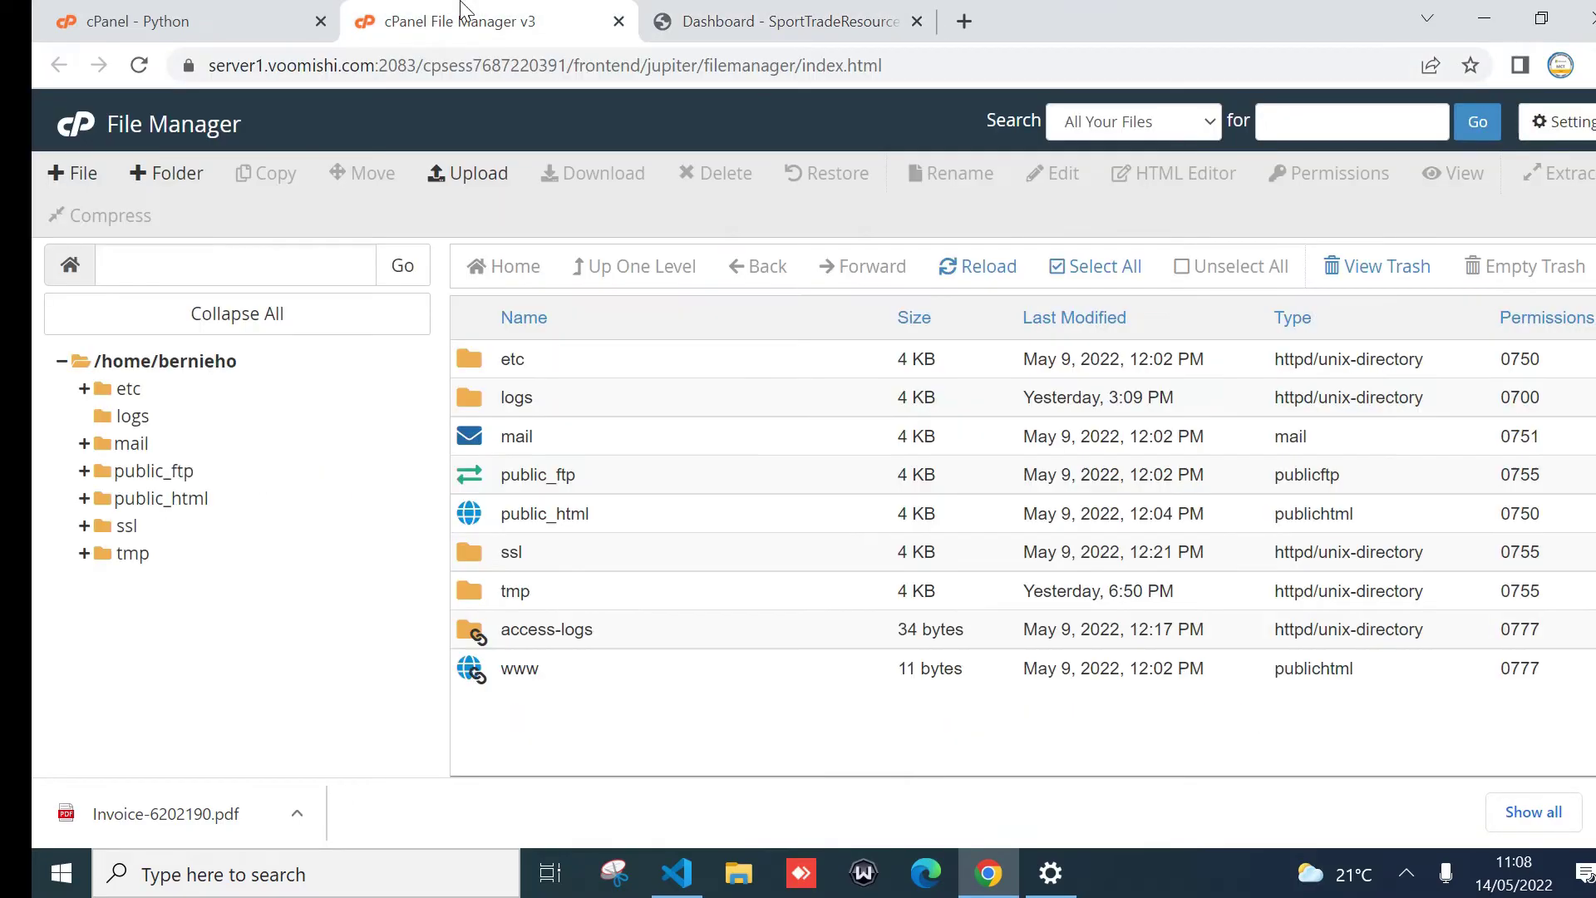
left_click(208, 12)
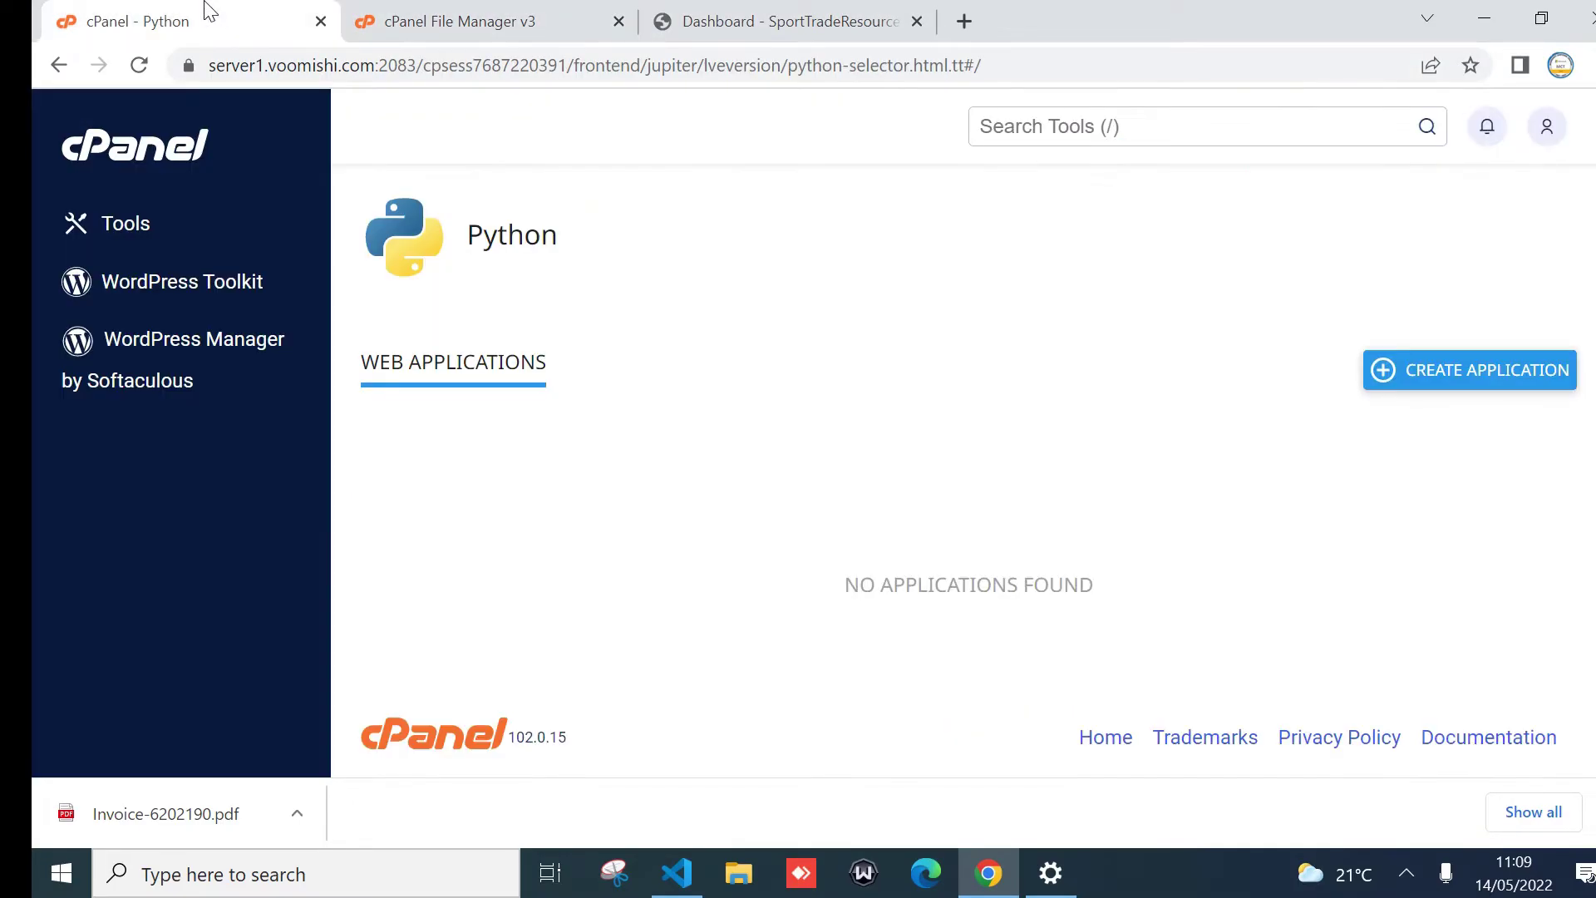
left_click(505, 12)
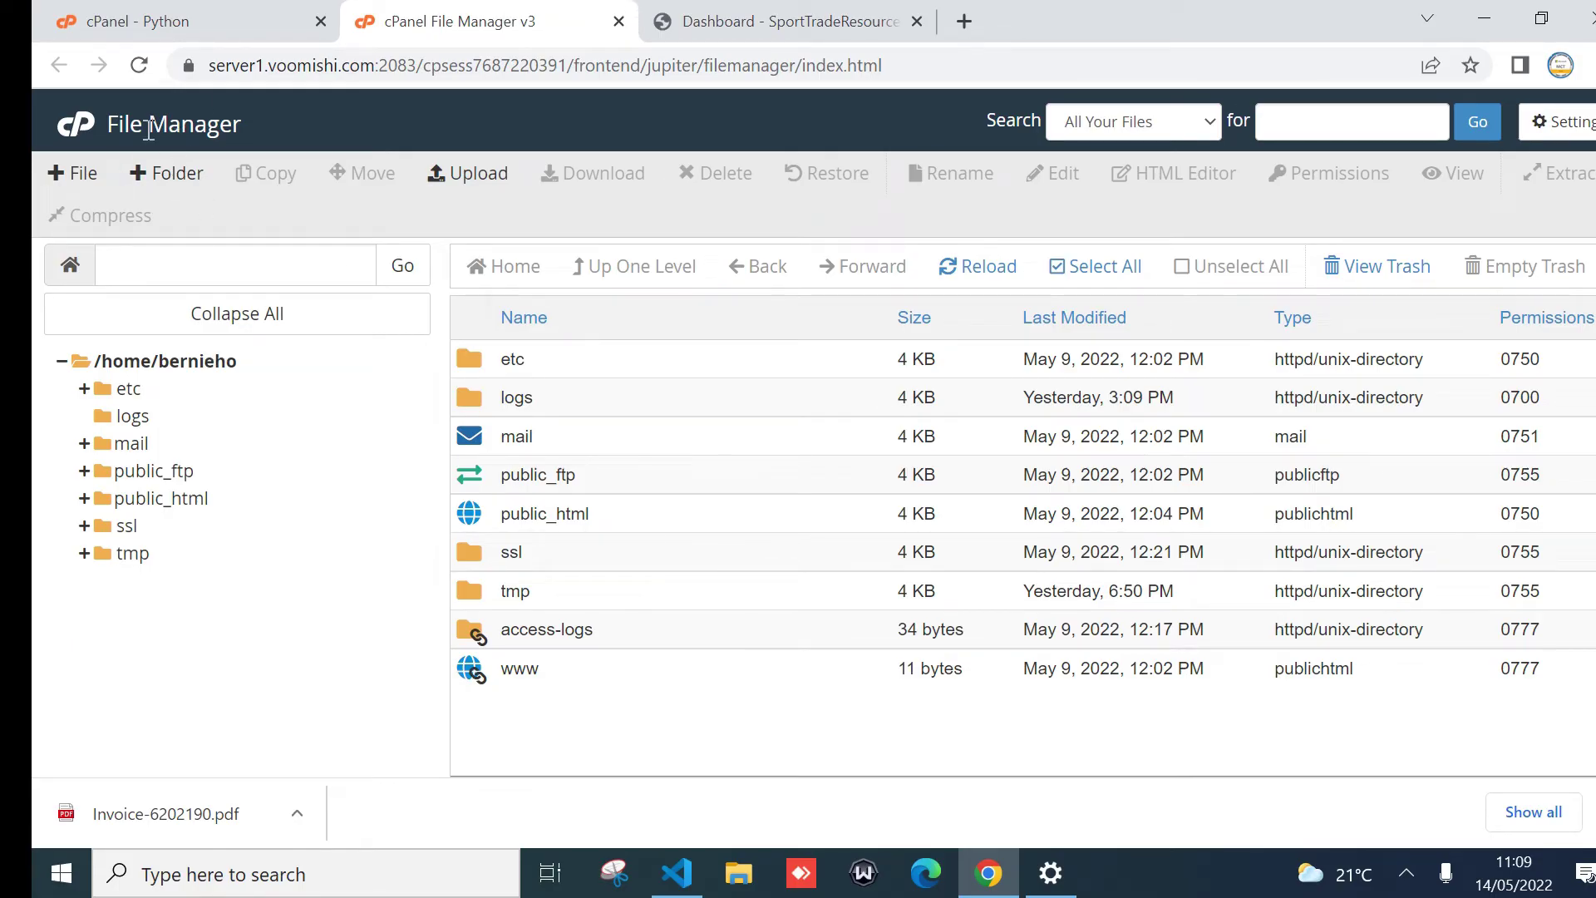
- Open the cPanel Tools page, locate File Manager under Files, and go back to the open File Manager
left_click(155, 163)
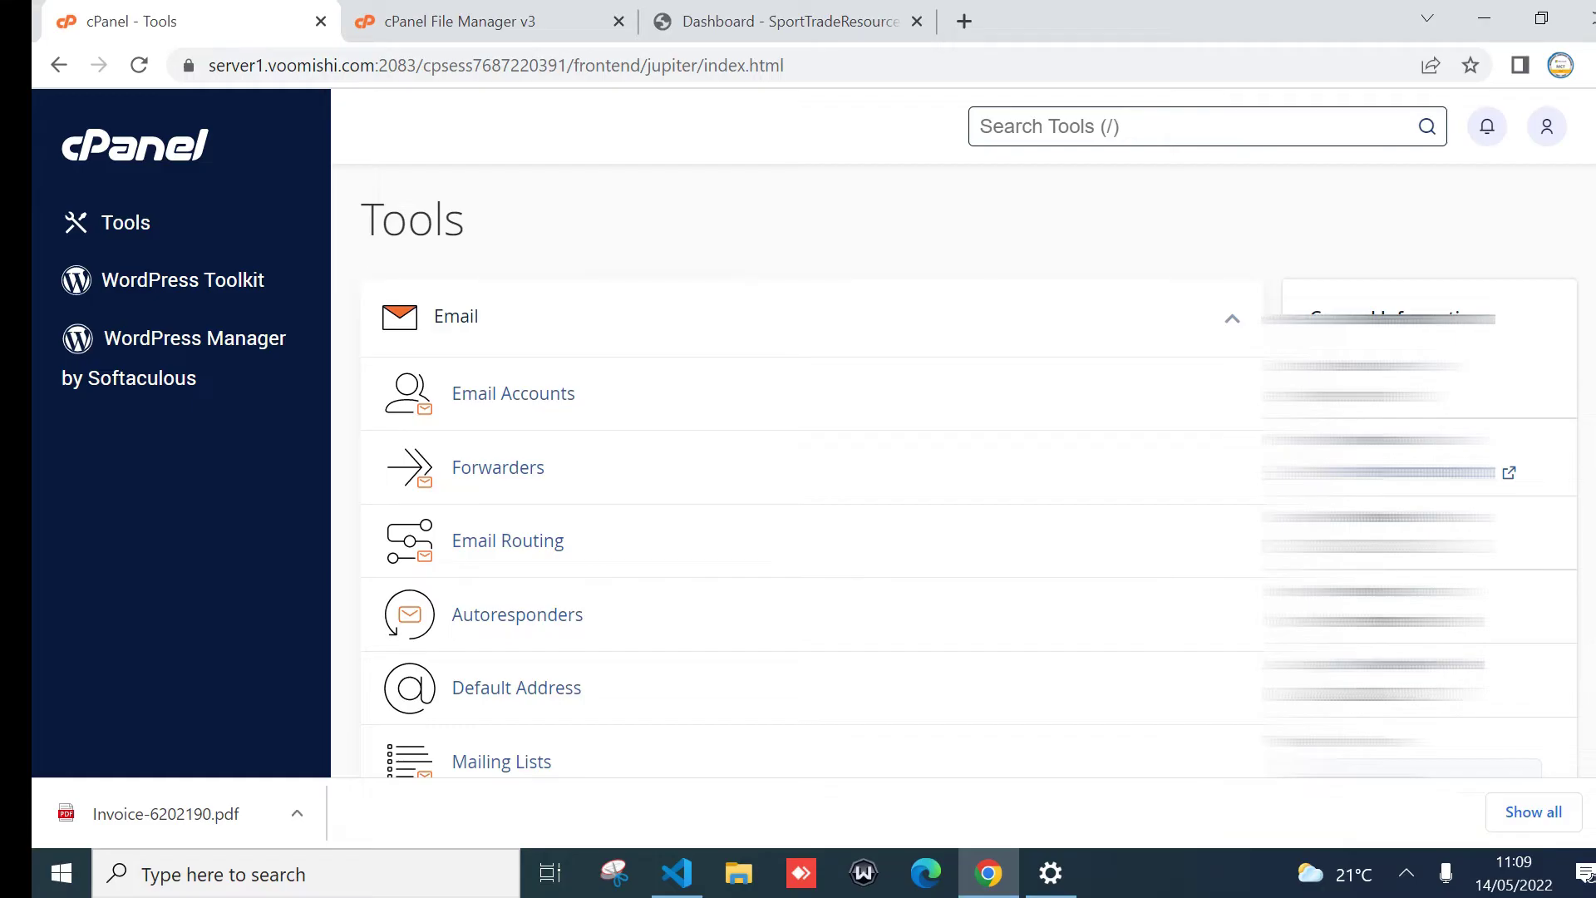
scroll(805, 470, "down", 10)
scroll(805, 470, "up", 4)
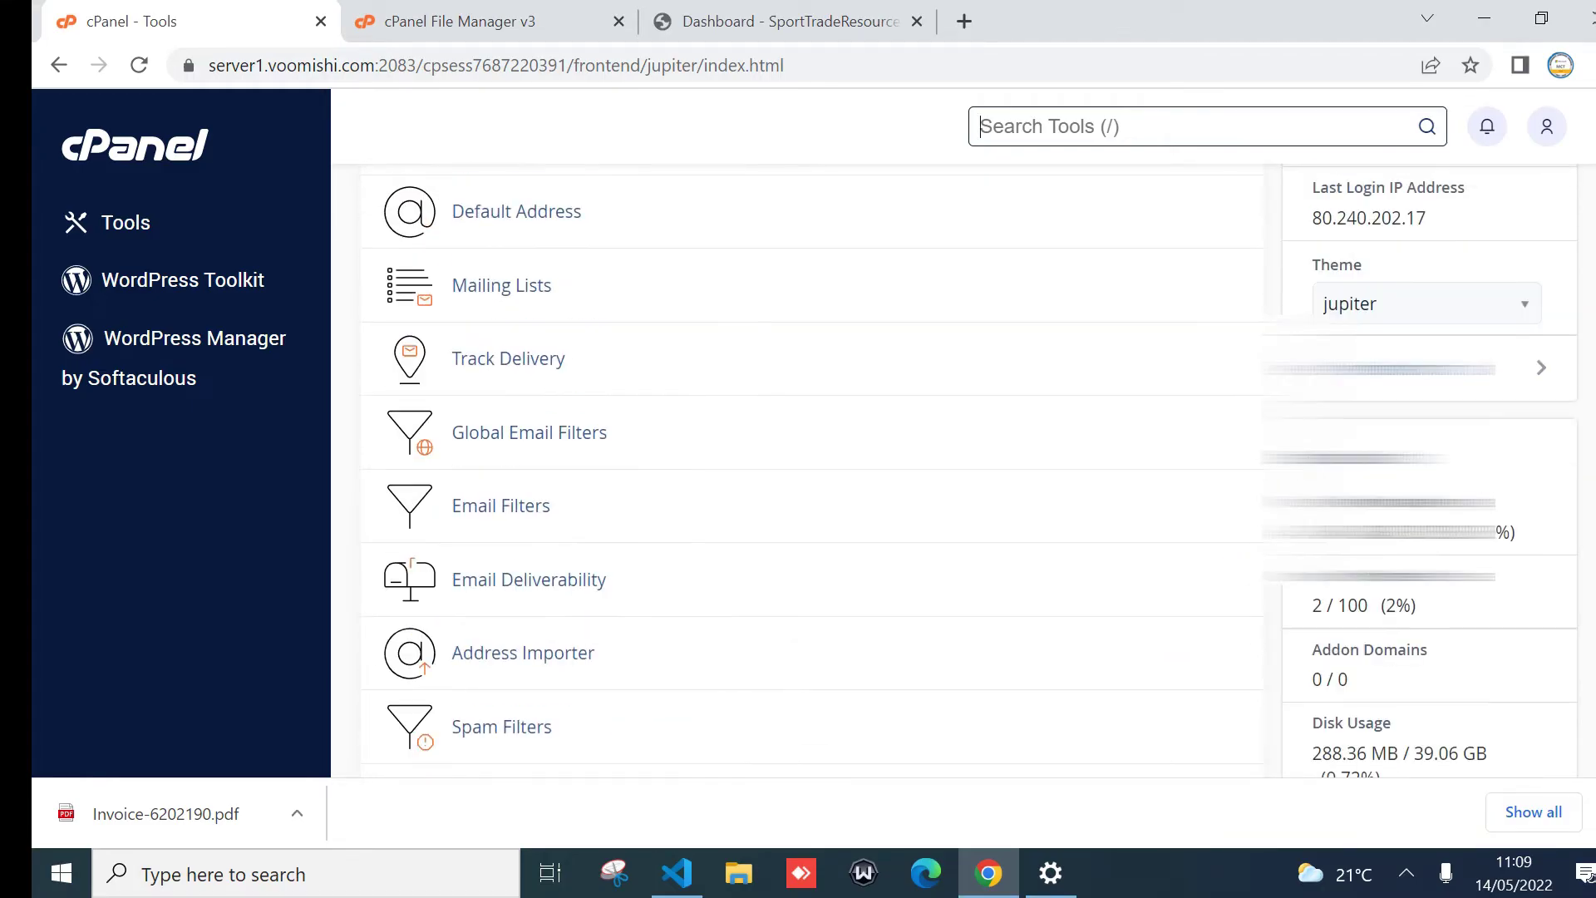
scroll(805, 470, "down", 13)
scroll(805, 470, "down", 9)
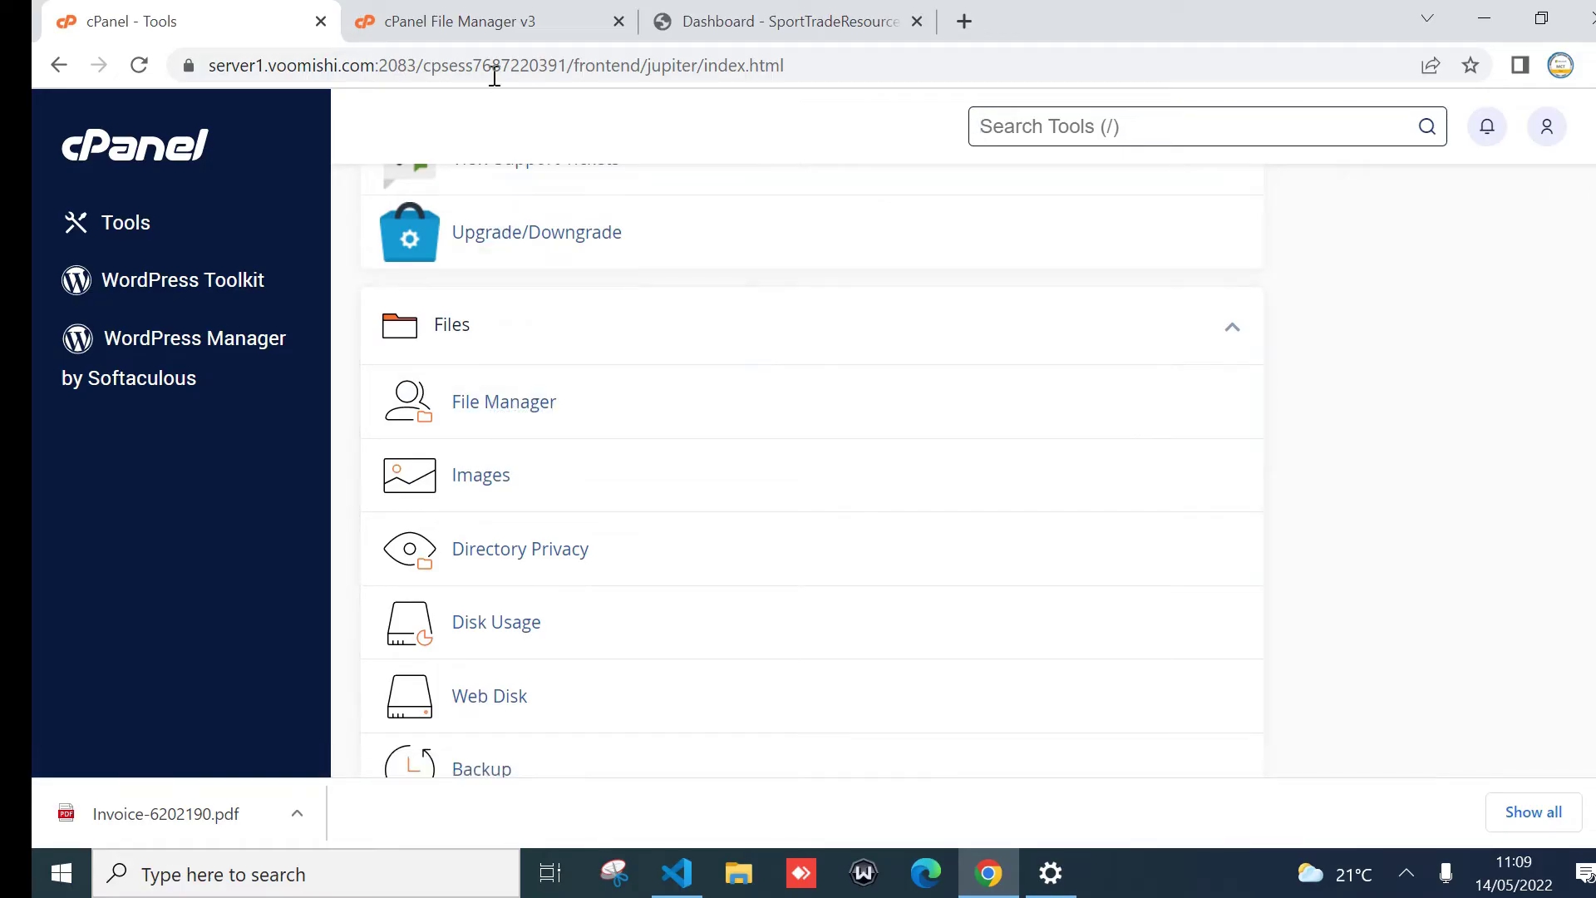
left_click(486, 23)
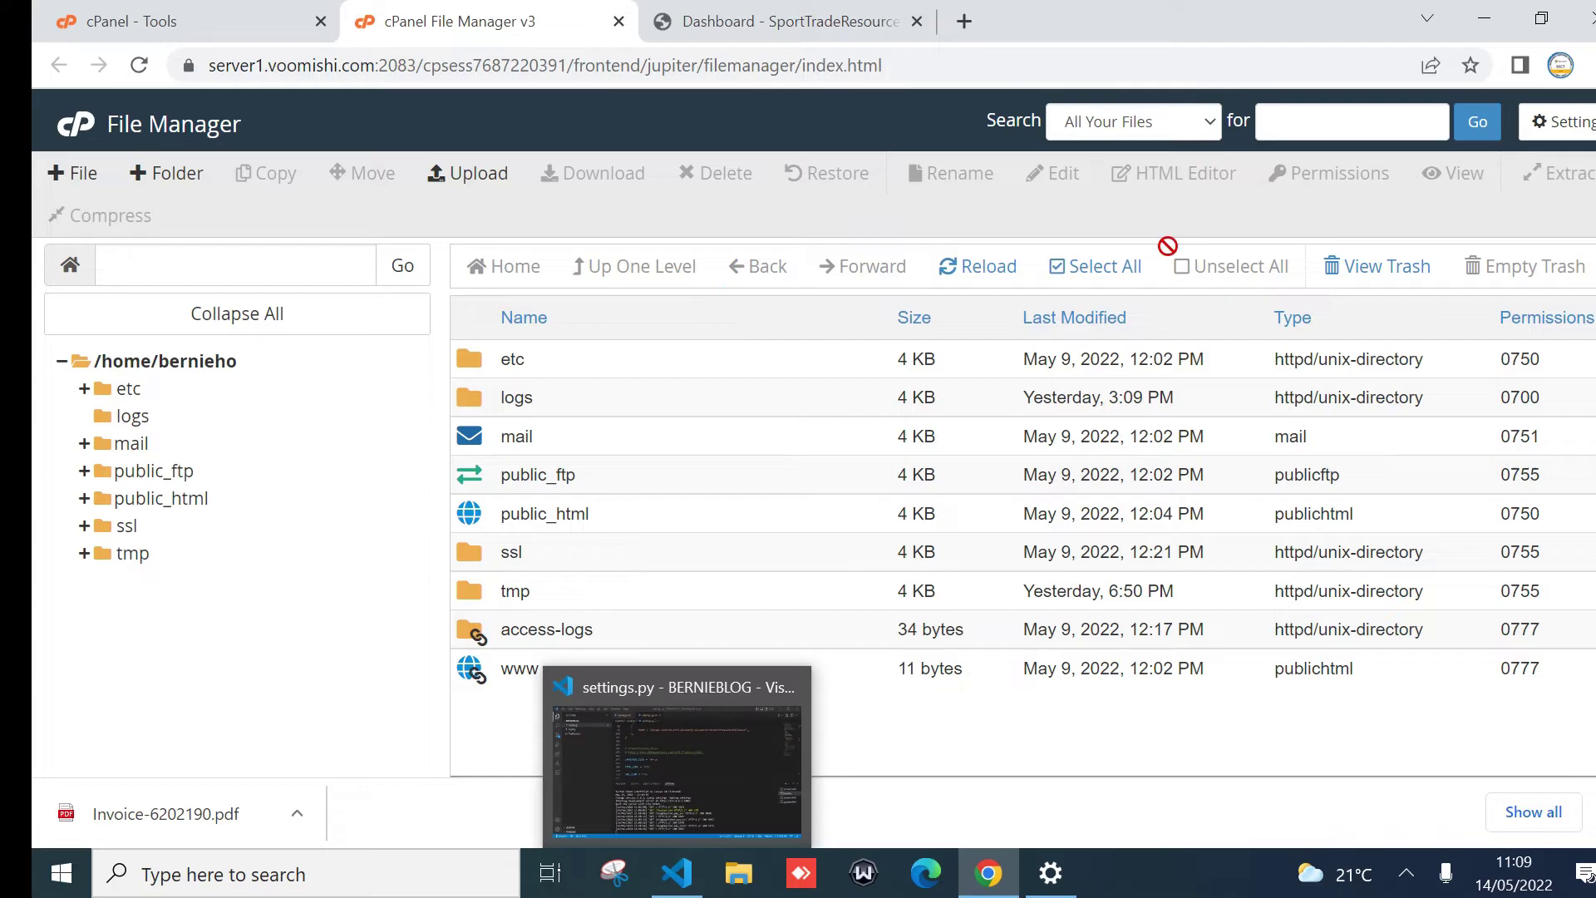
- Switch to File Explorer and delete the old BERNIEBLOG archive from the Desktop folder
left_click(737, 885)
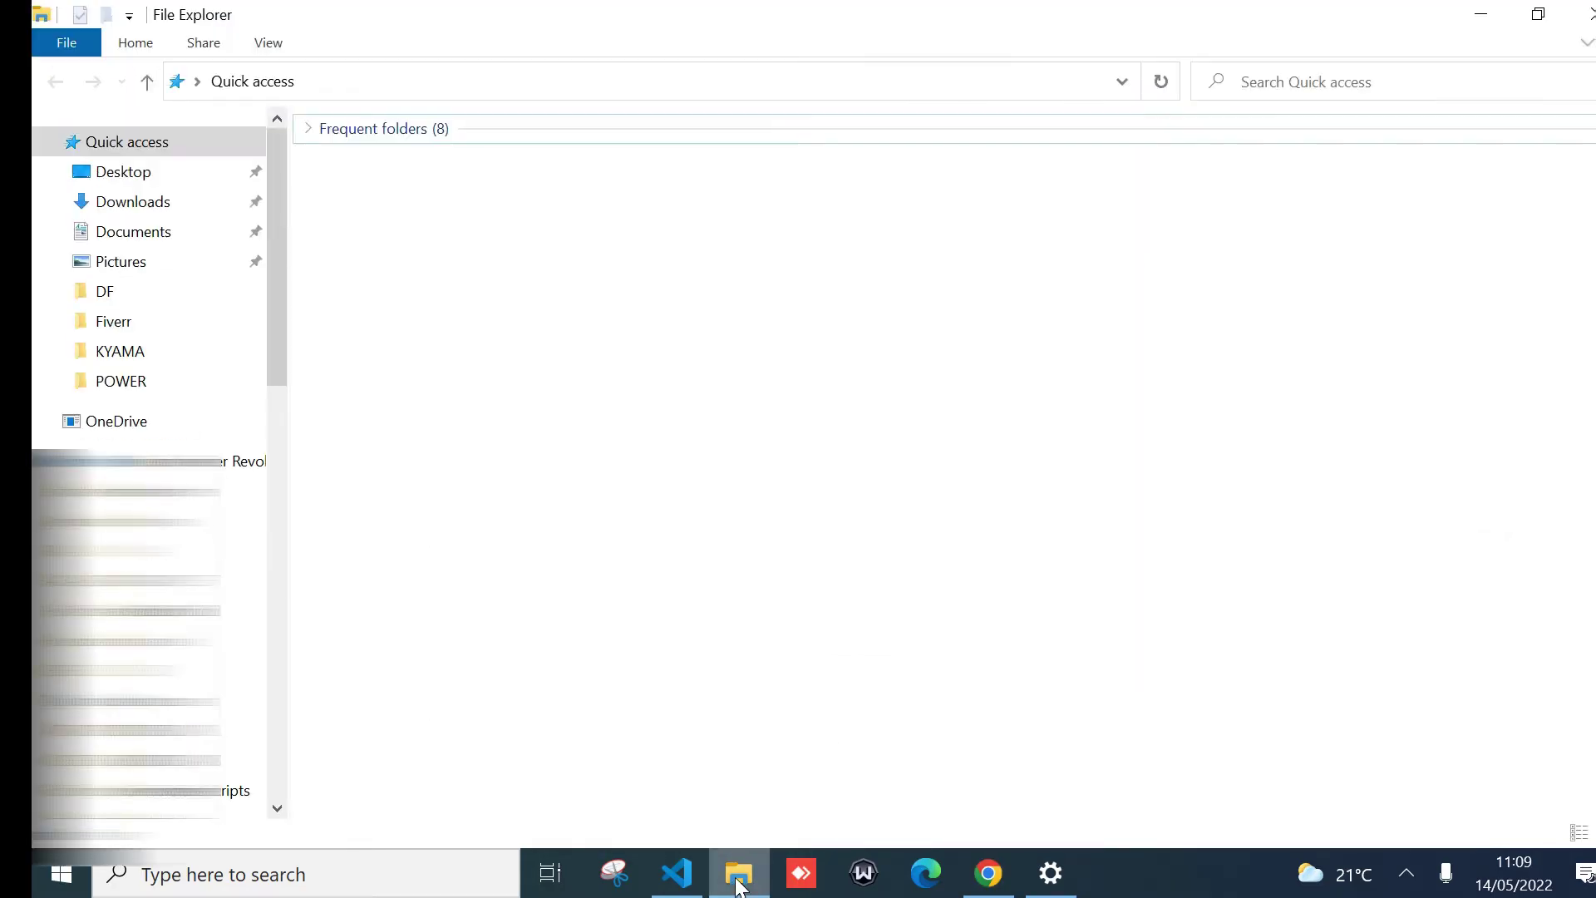
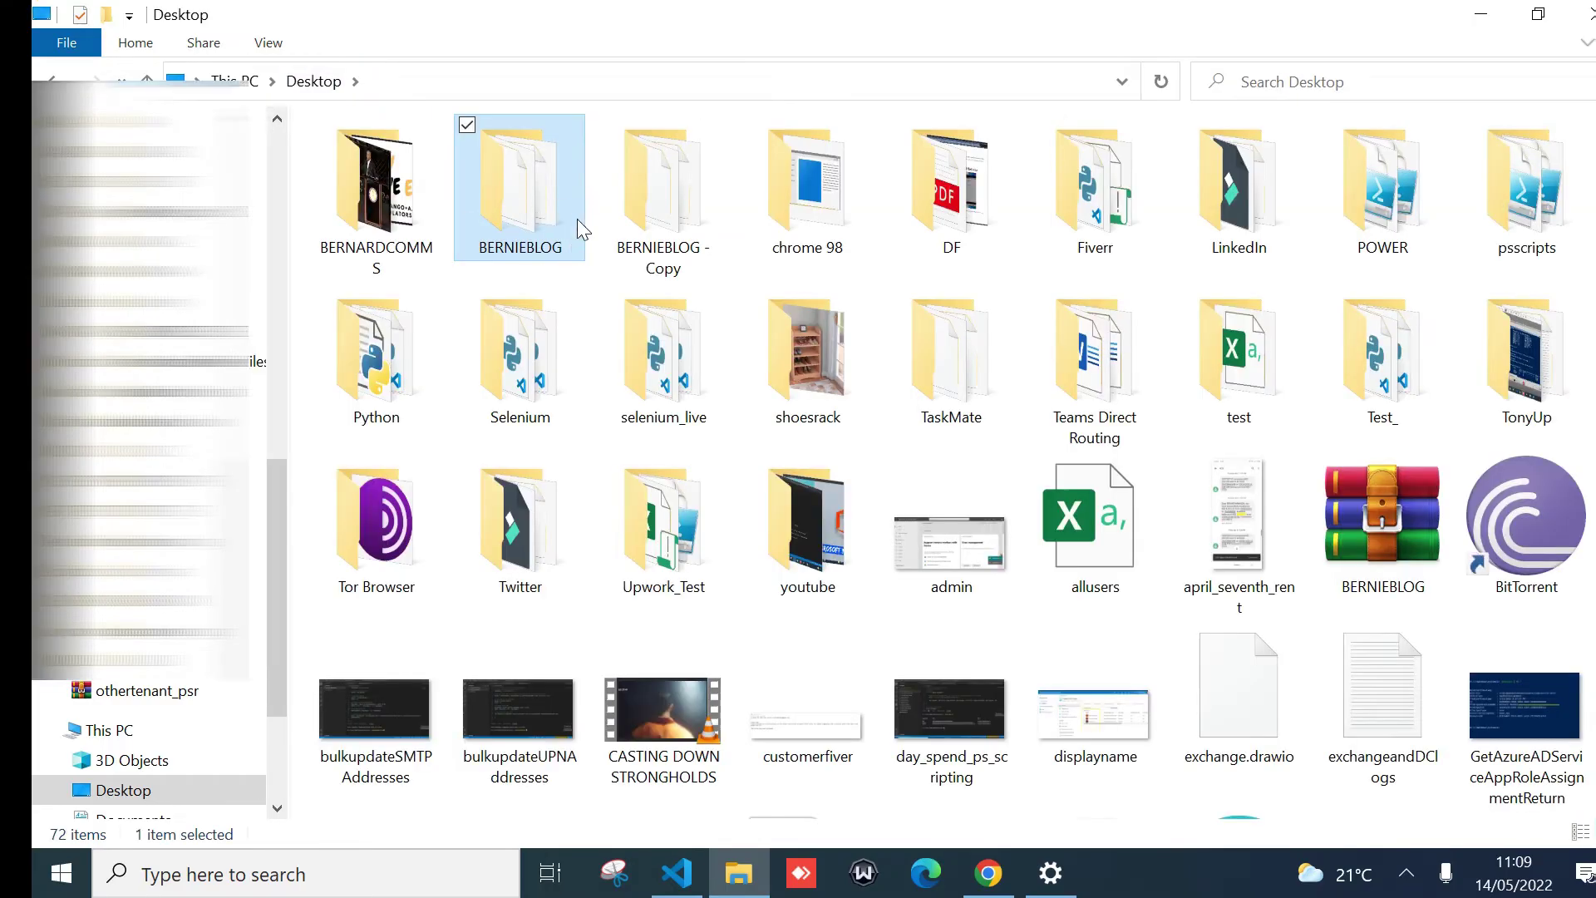
left_click(1389, 551)
right_click(1388, 551)
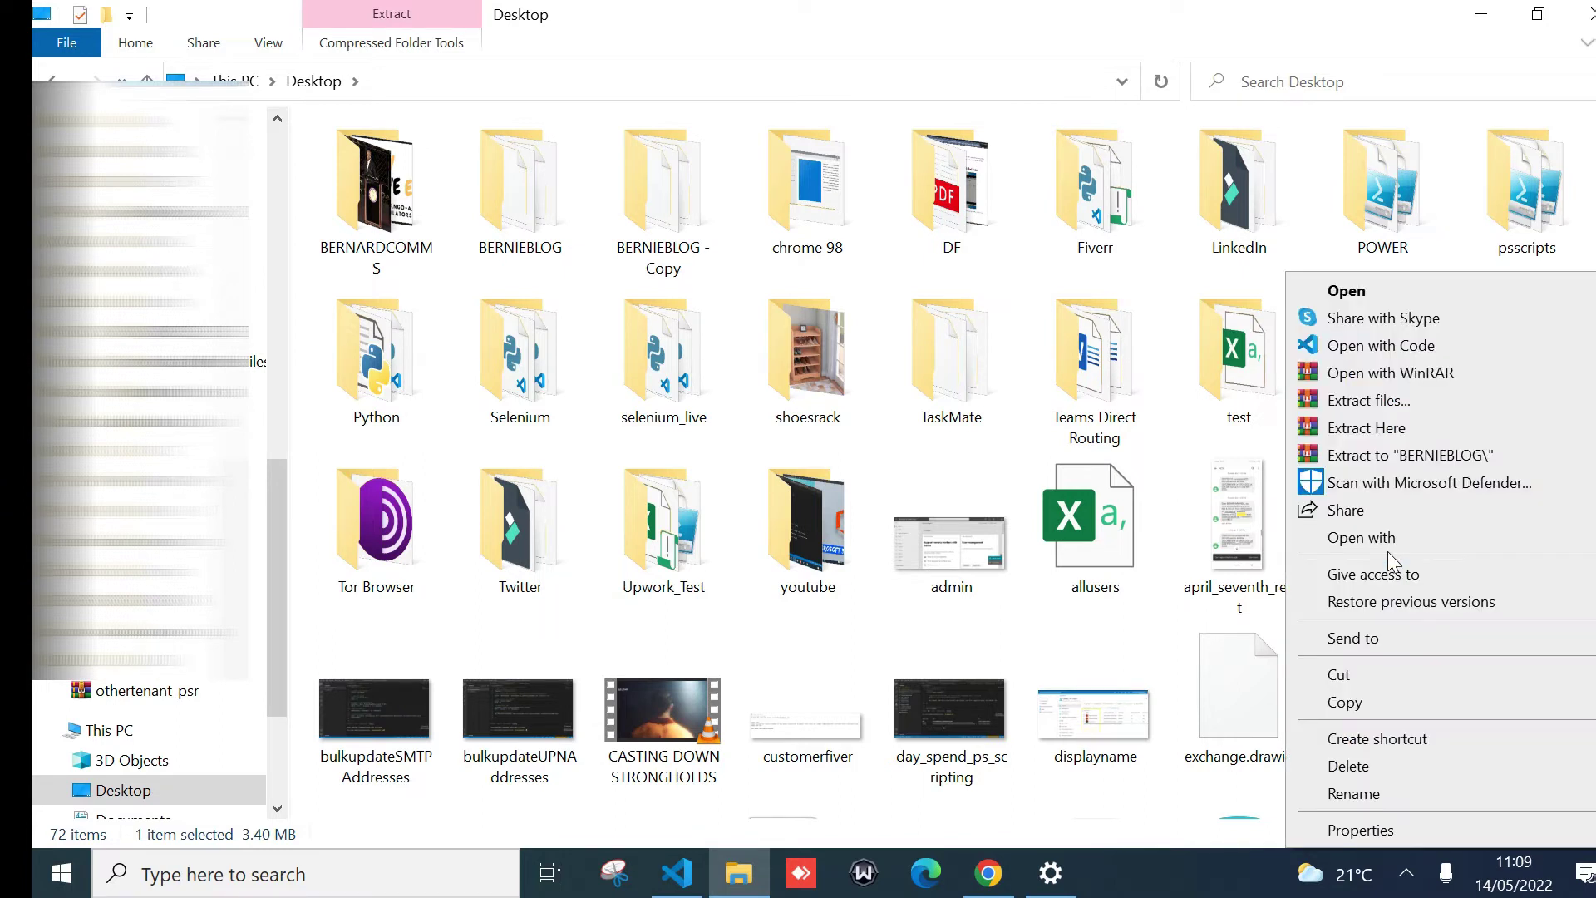
left_click(1351, 765)
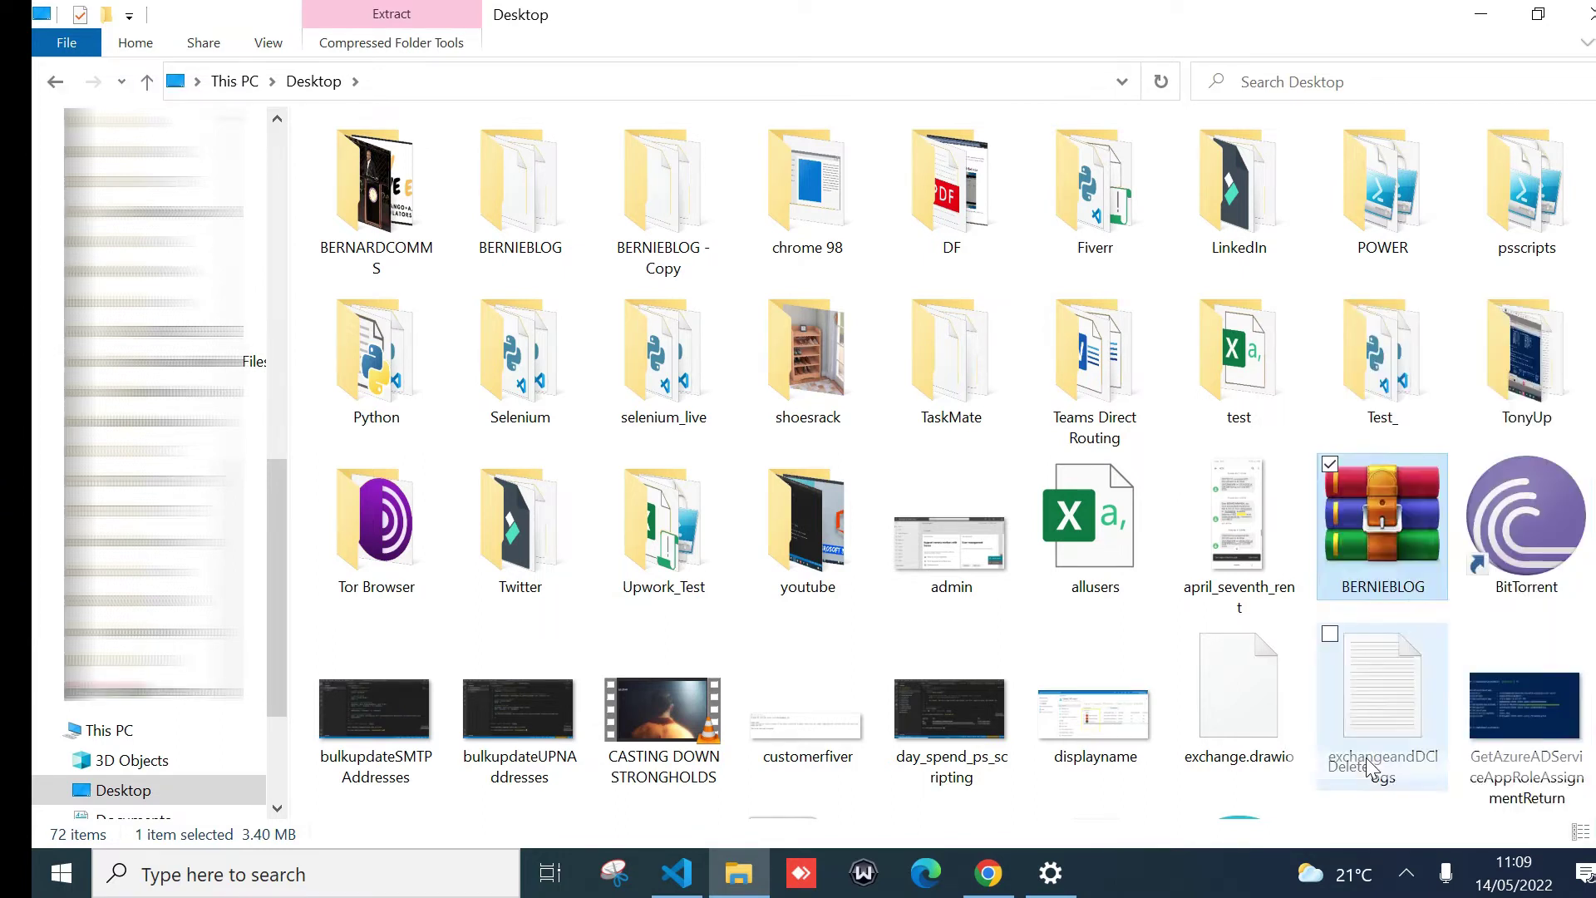
- Compress the BERNIEBLOG folder on the Desktop into a zipped folder named BERNIEBLOG
left_click(542, 205)
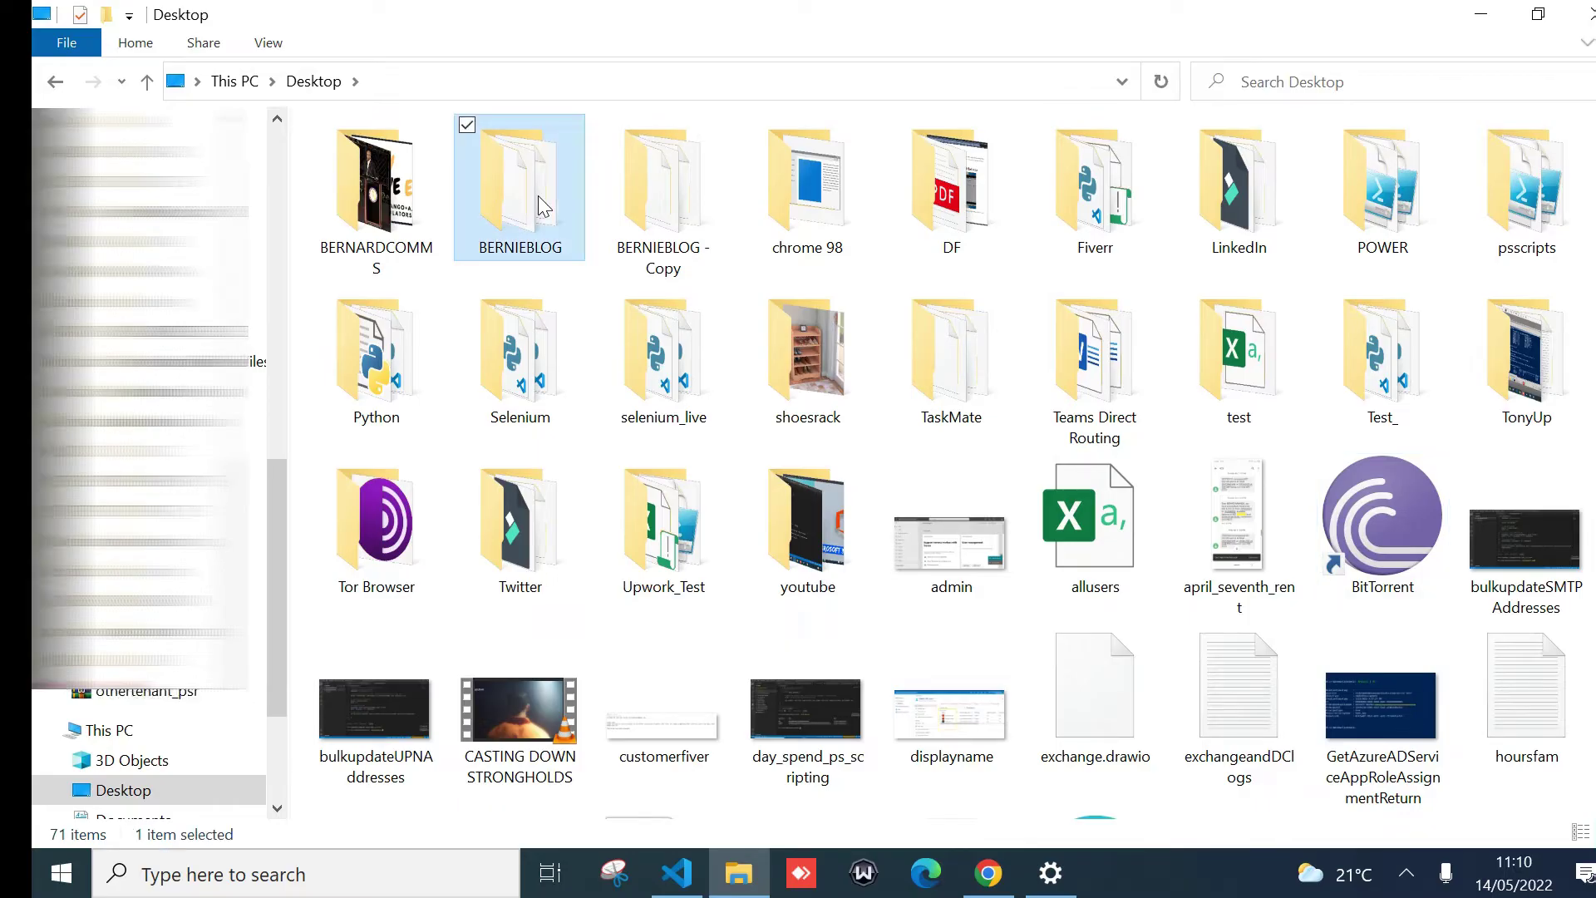
right_click(543, 206)
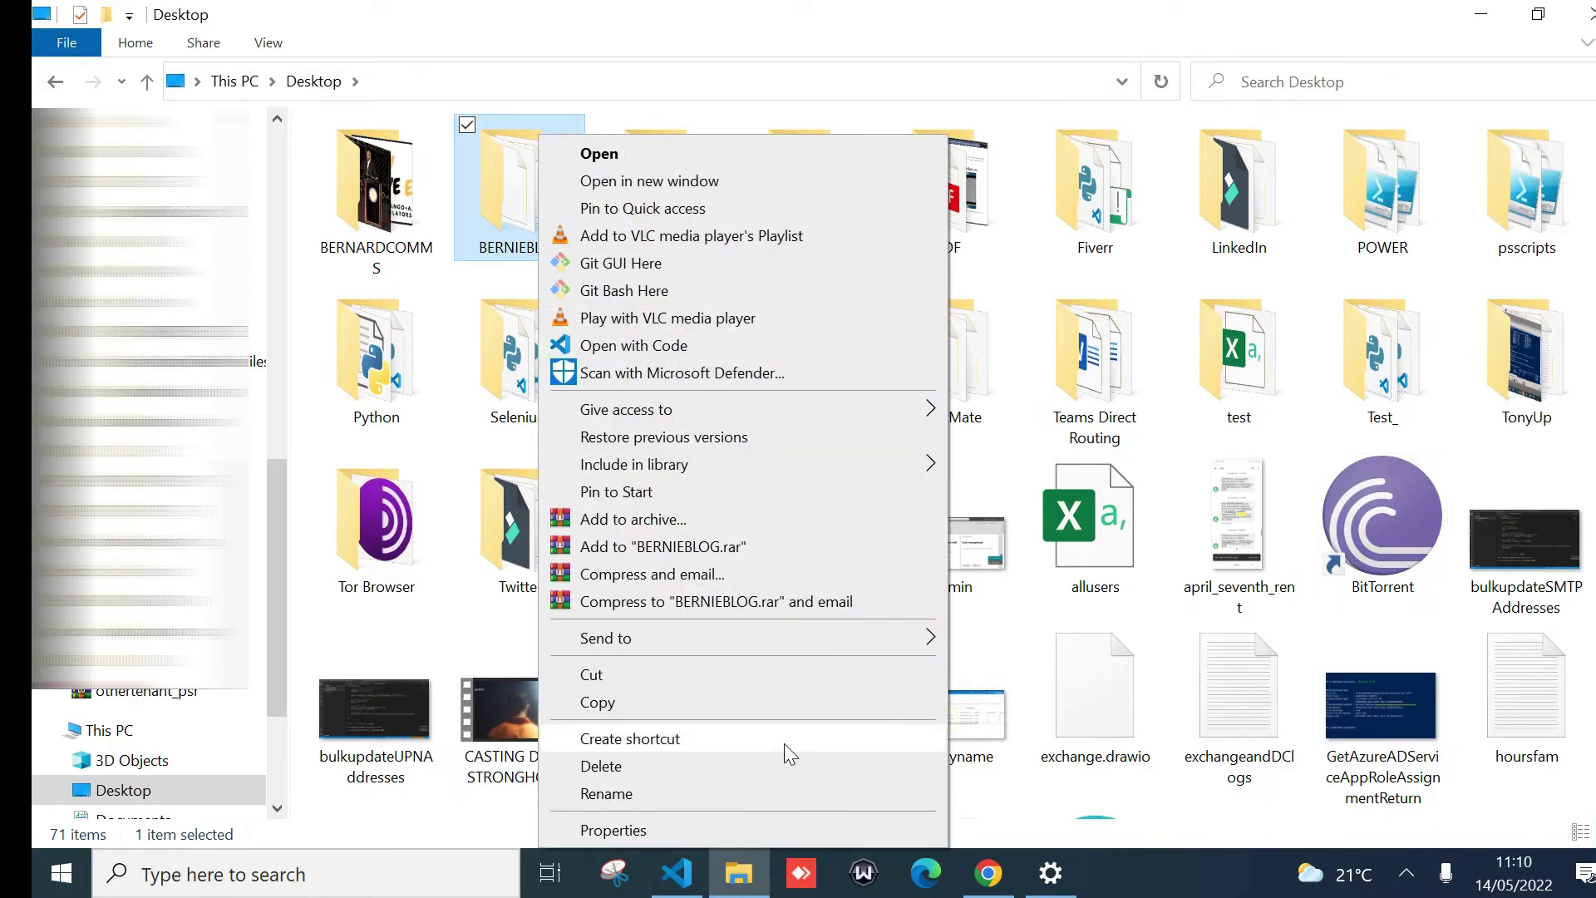
mouse_move(836, 641)
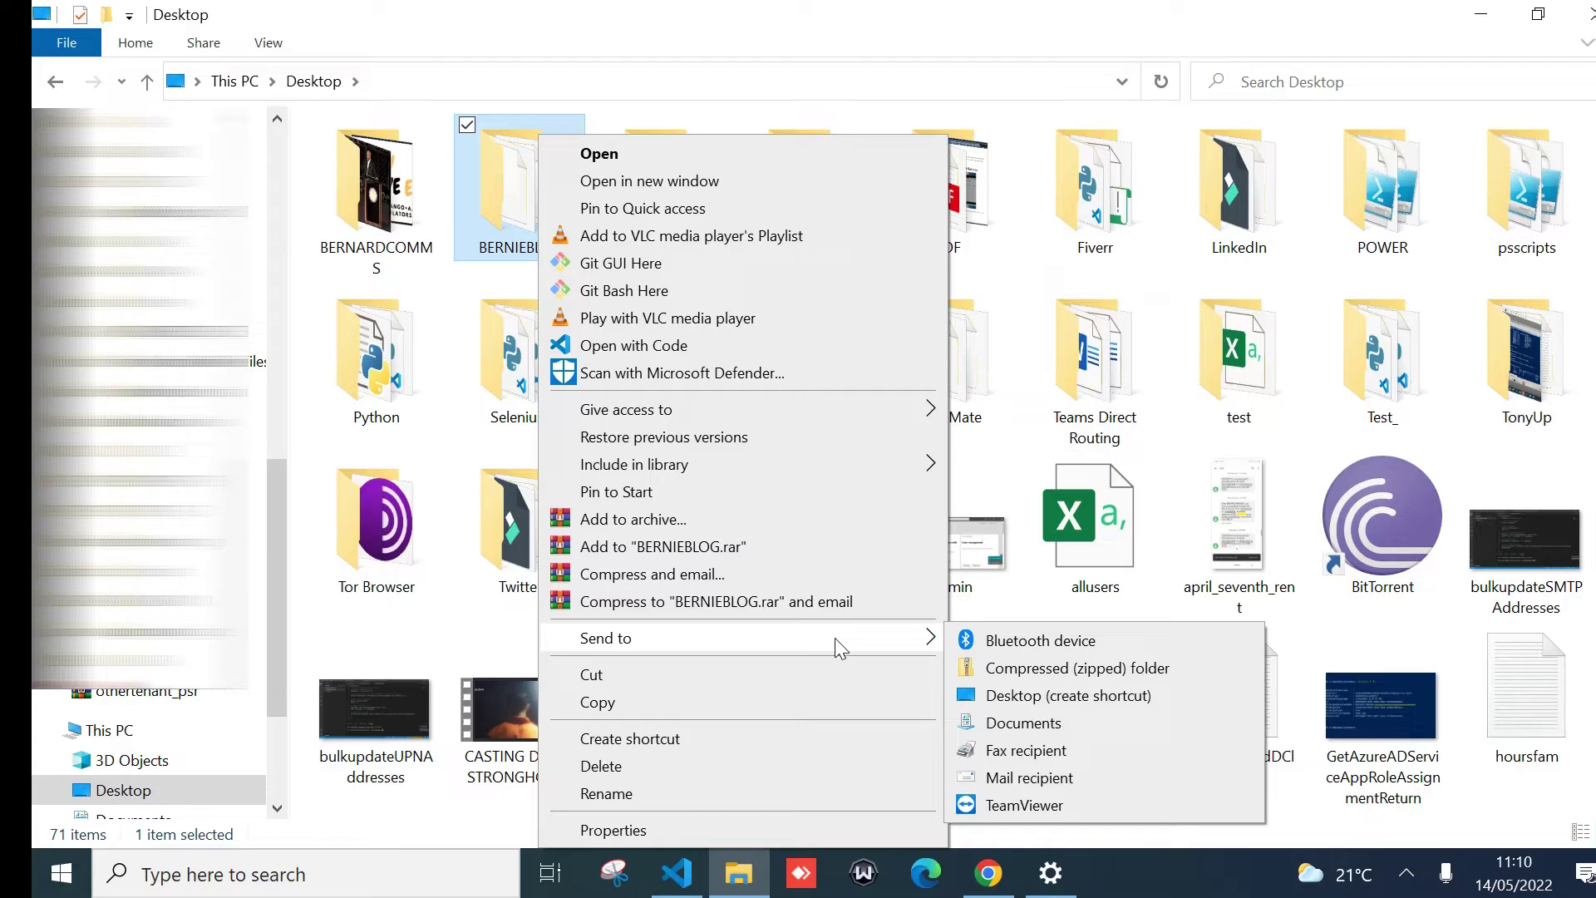
left_click(1076, 668)
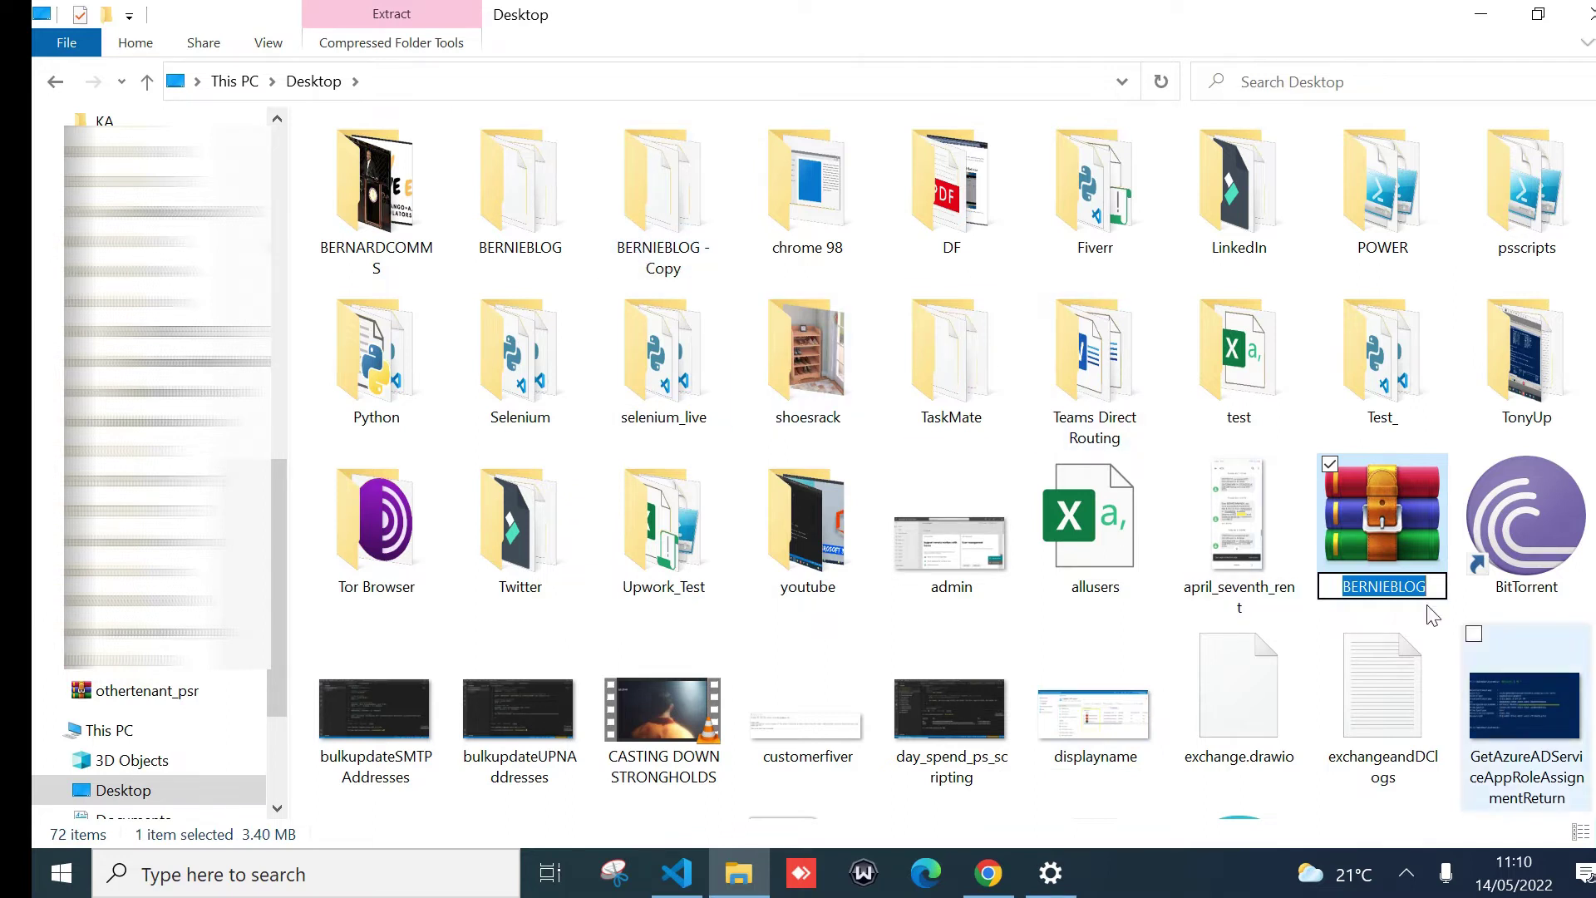
left_click(1387, 520)
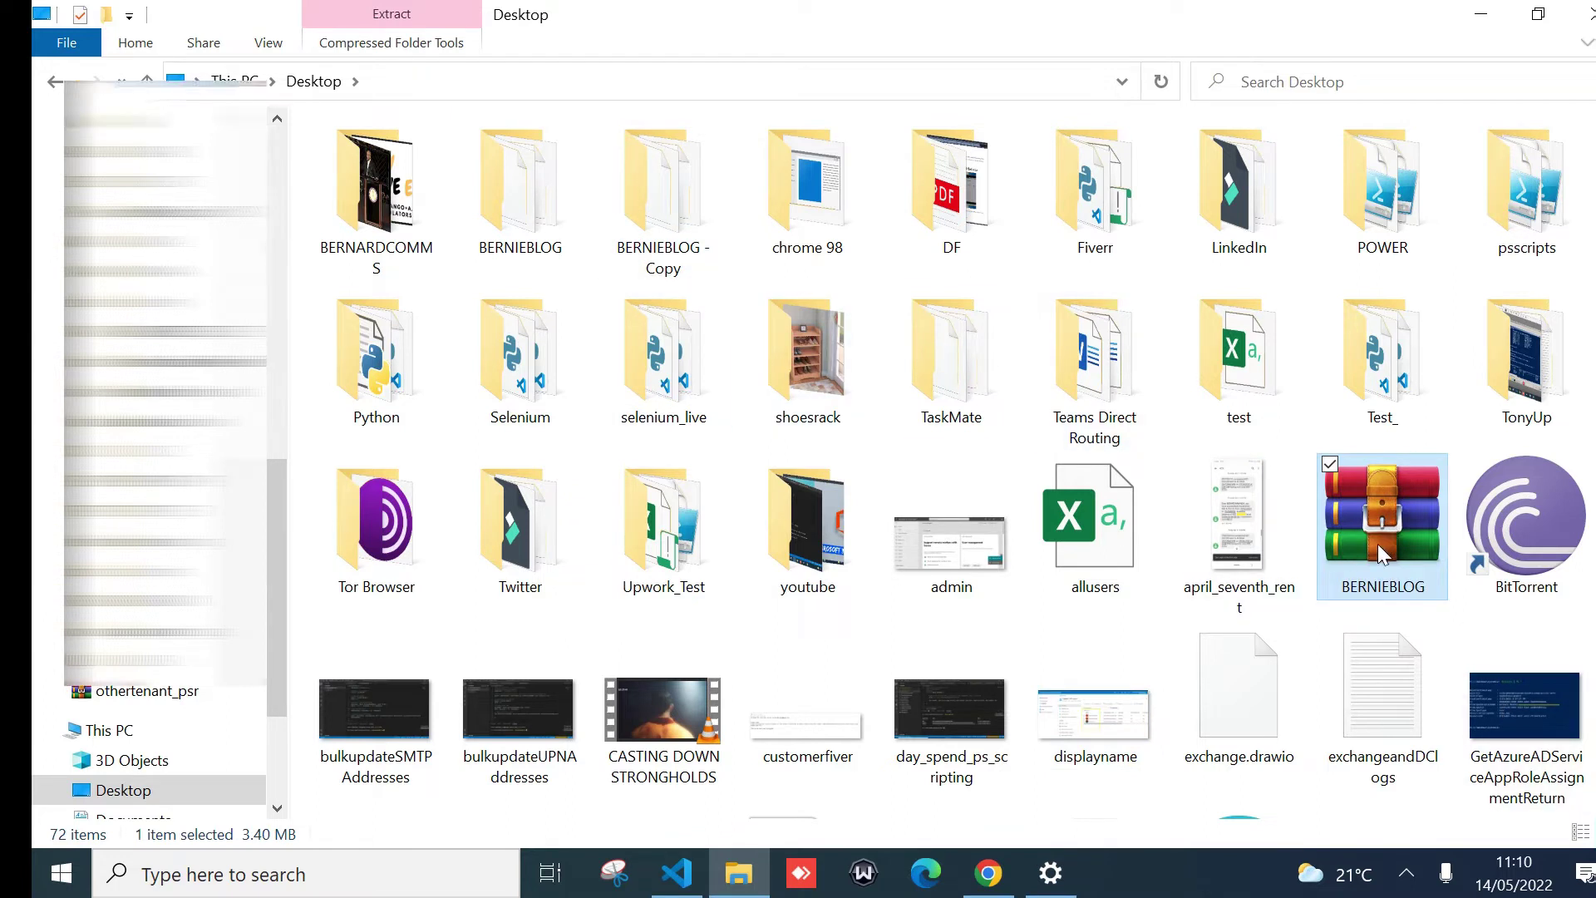
- Switch to Chrome, upload BERNIEBLOG.zip from the Desktop to the account's home directory, and go back to the file list
left_click(988, 873)
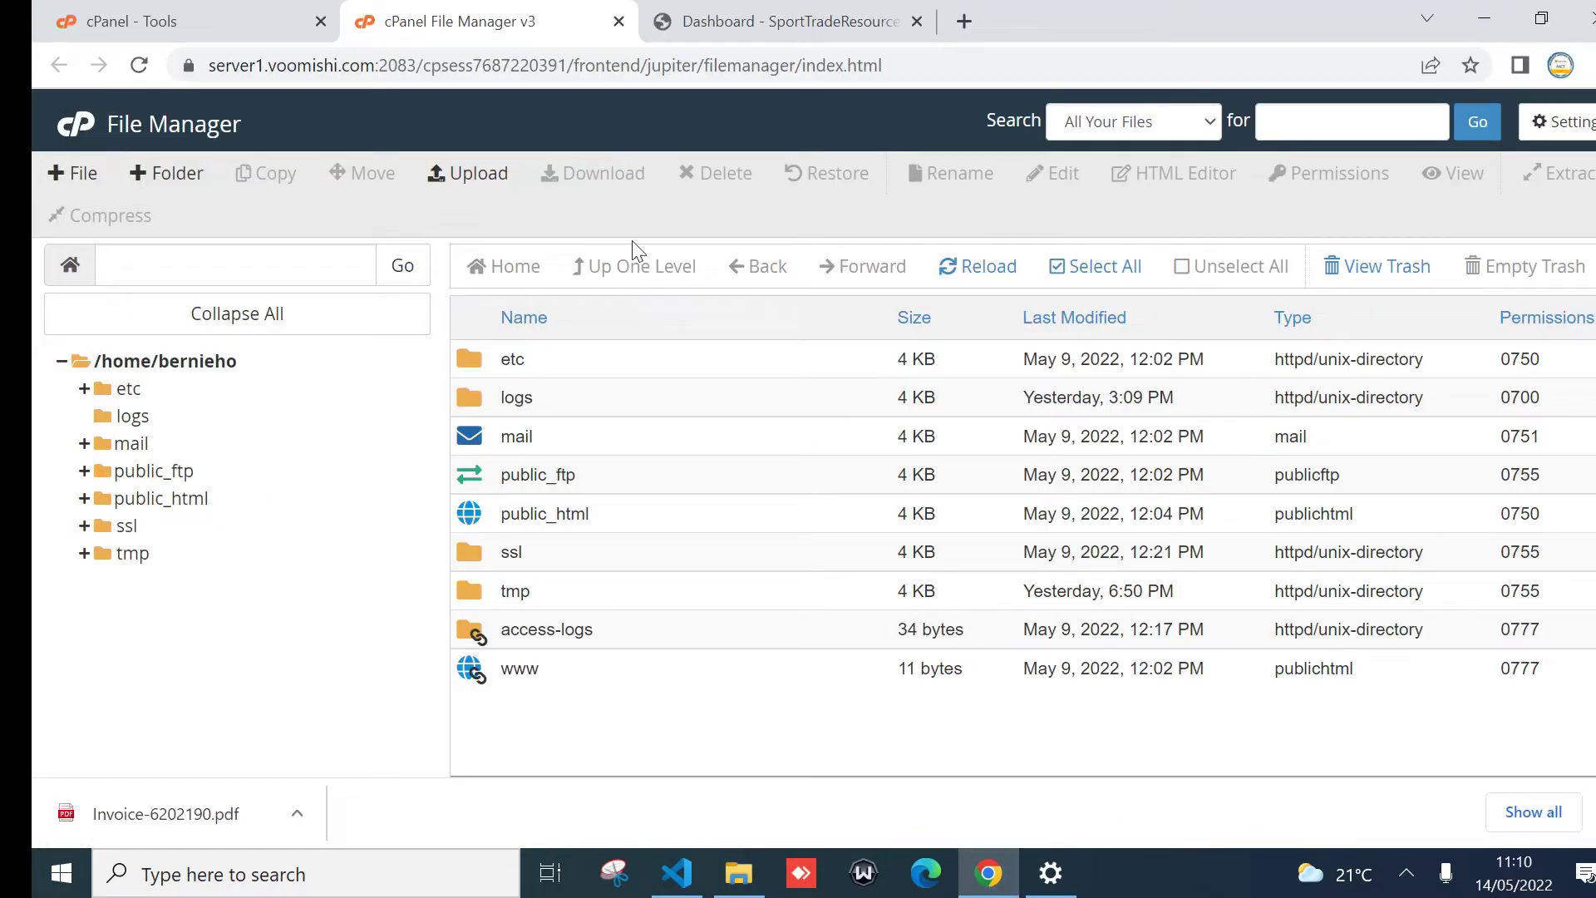
left_click(475, 175)
left_click(818, 520)
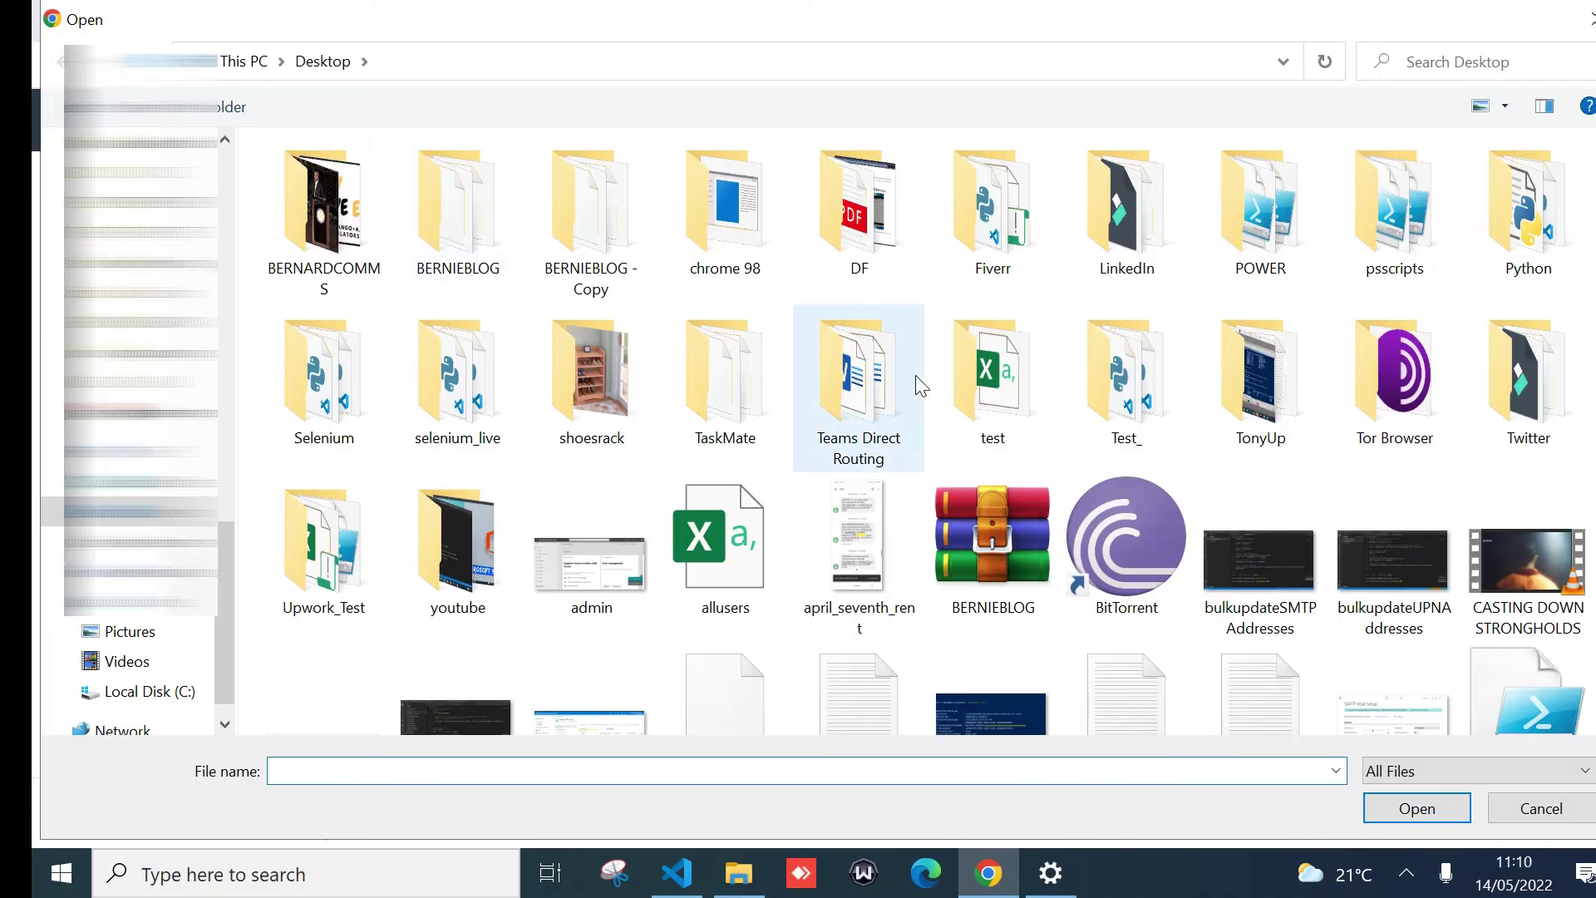
left_click(1000, 533)
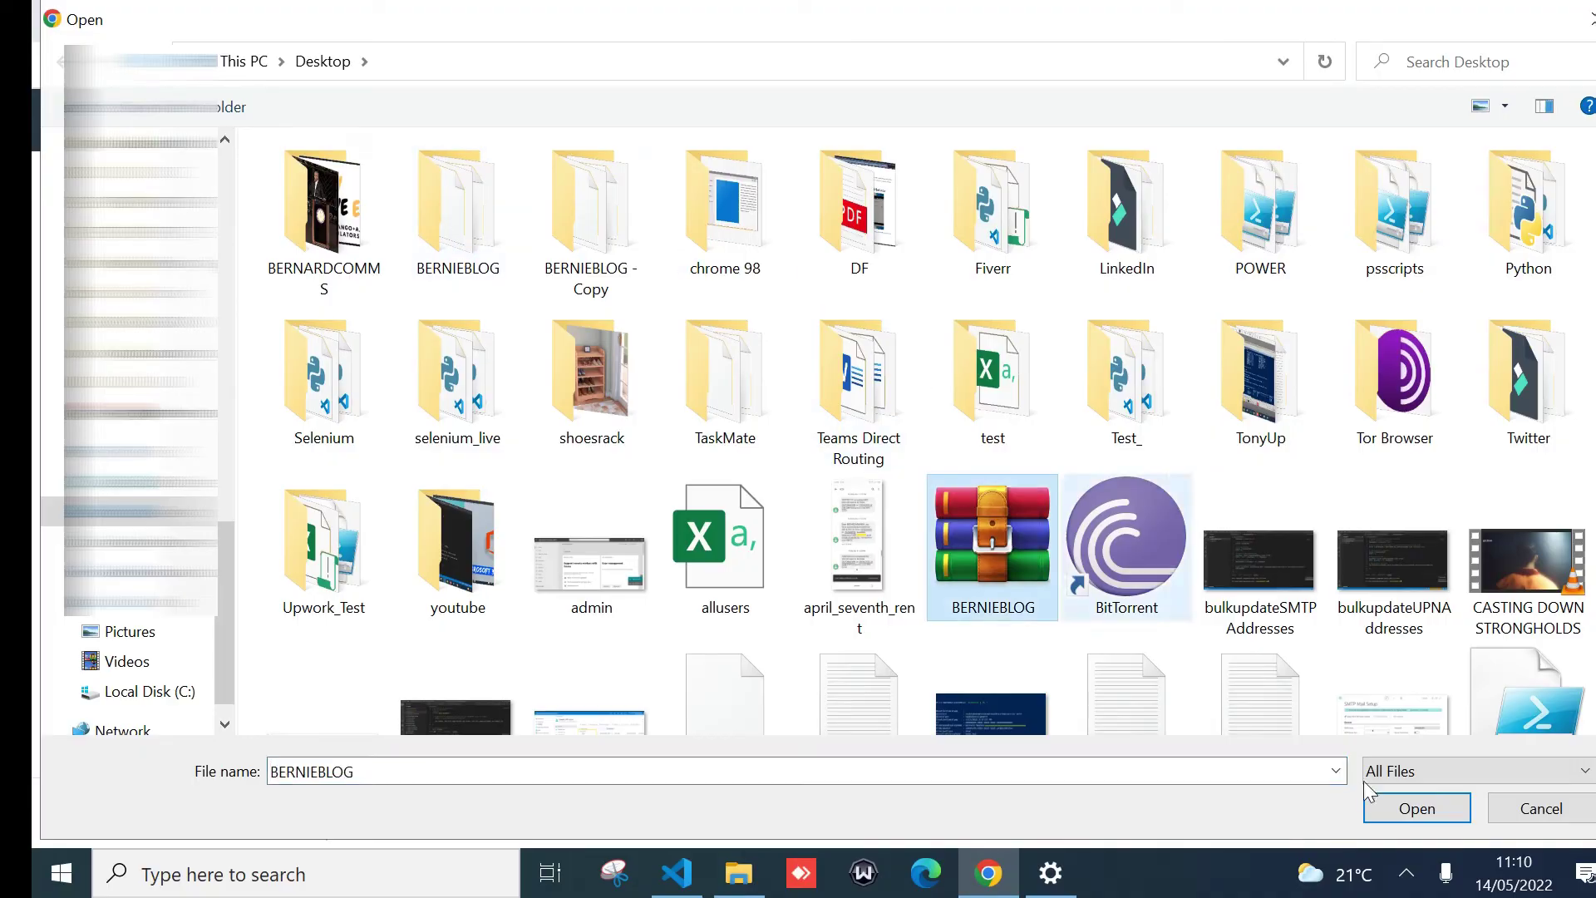
left_click(1417, 808)
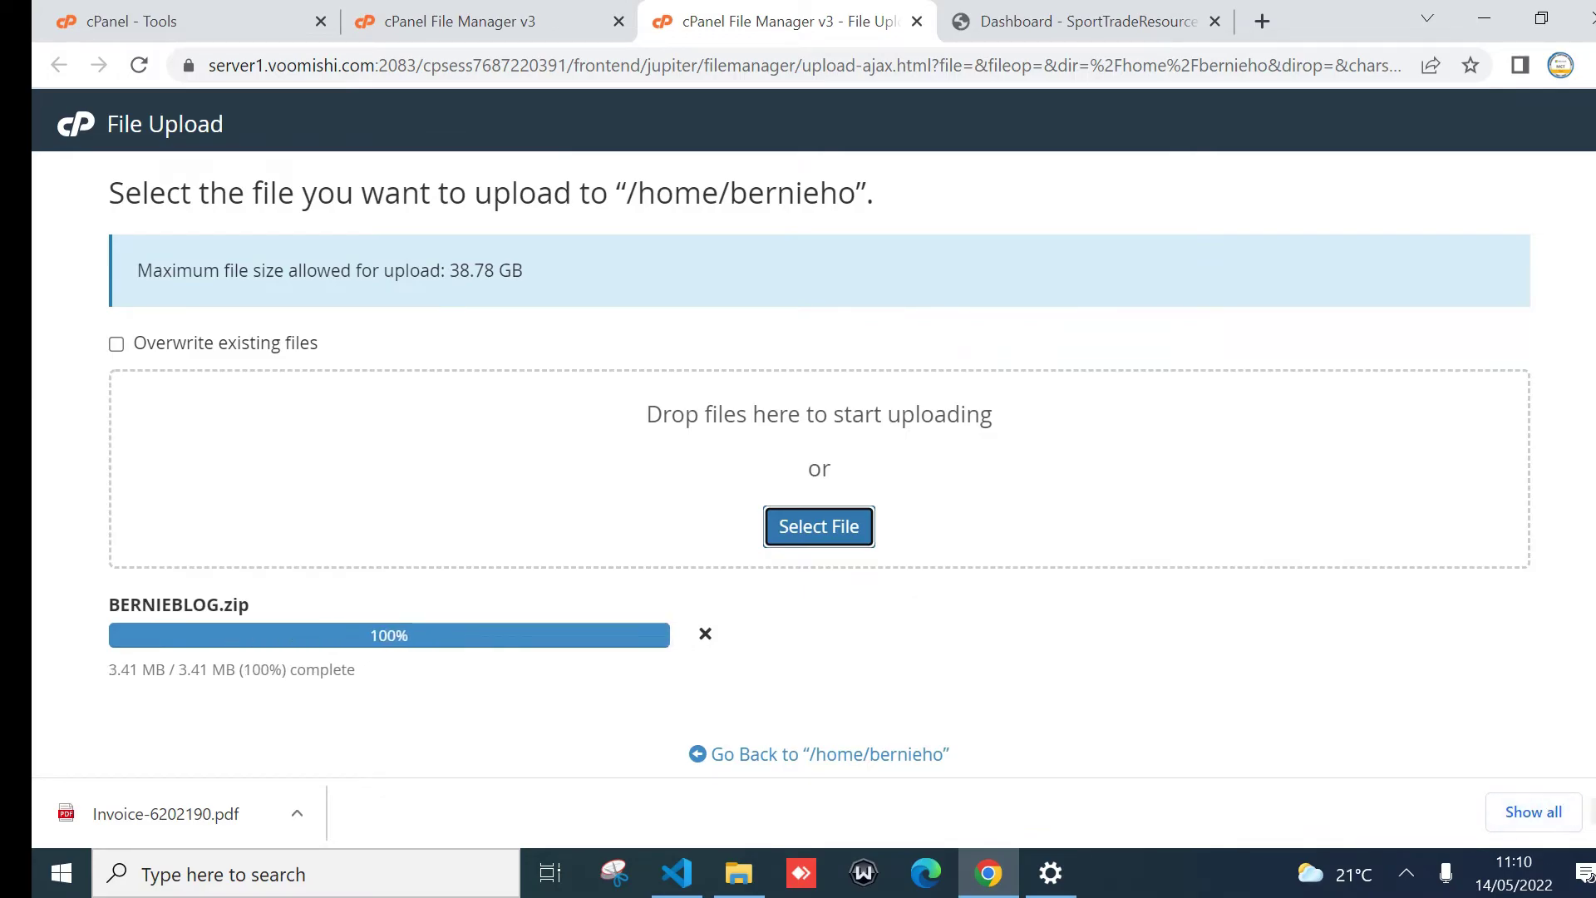
left_click(1591, 813)
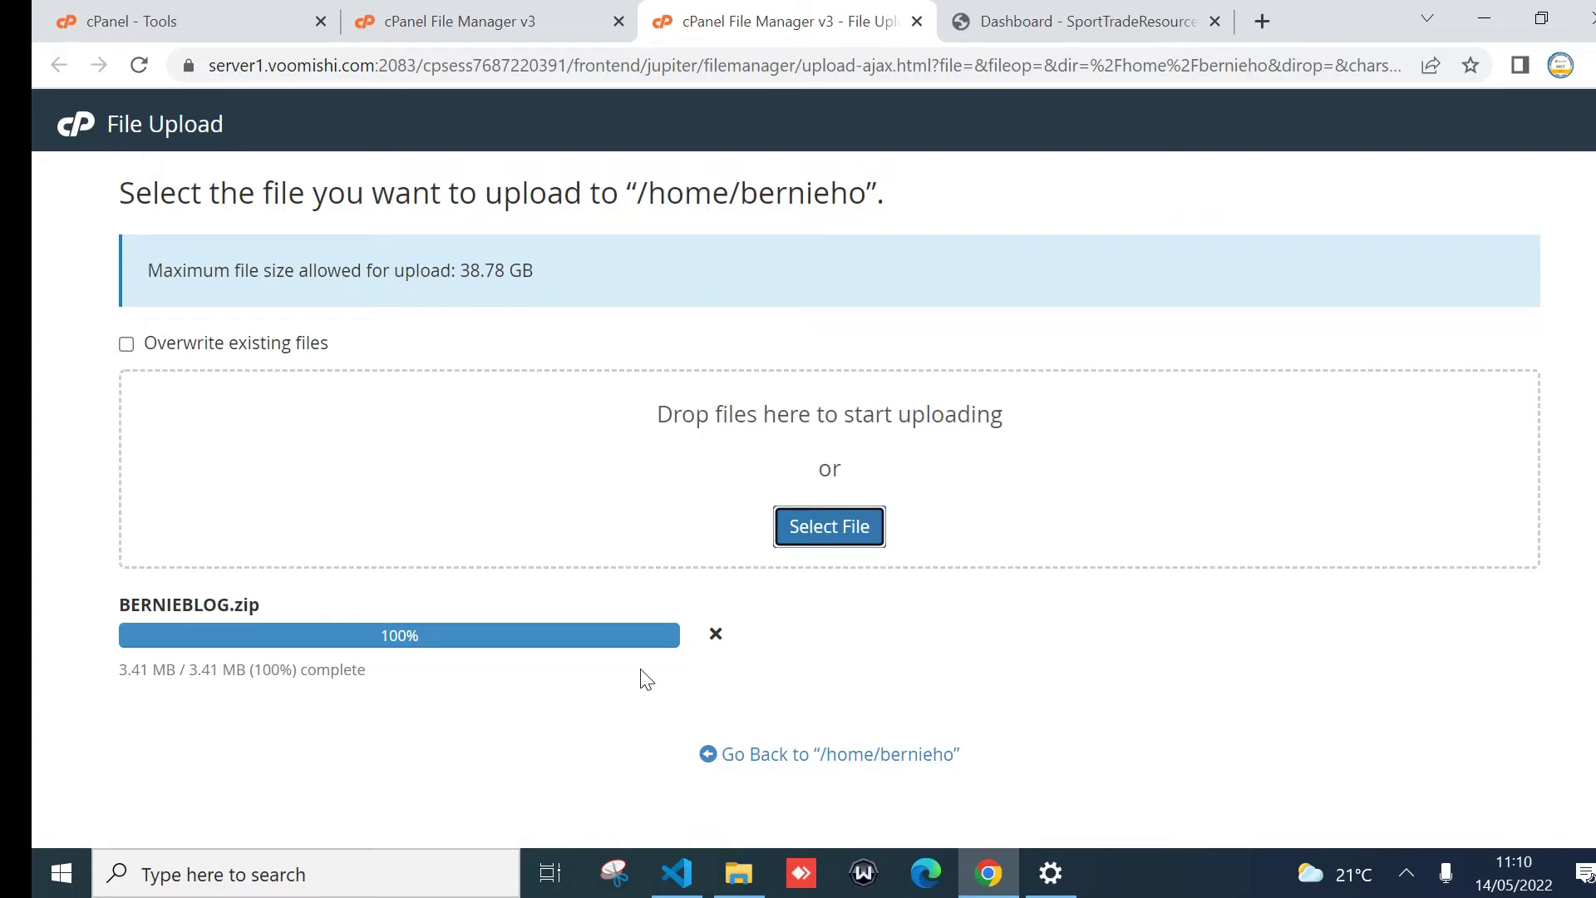
left_click(850, 758)
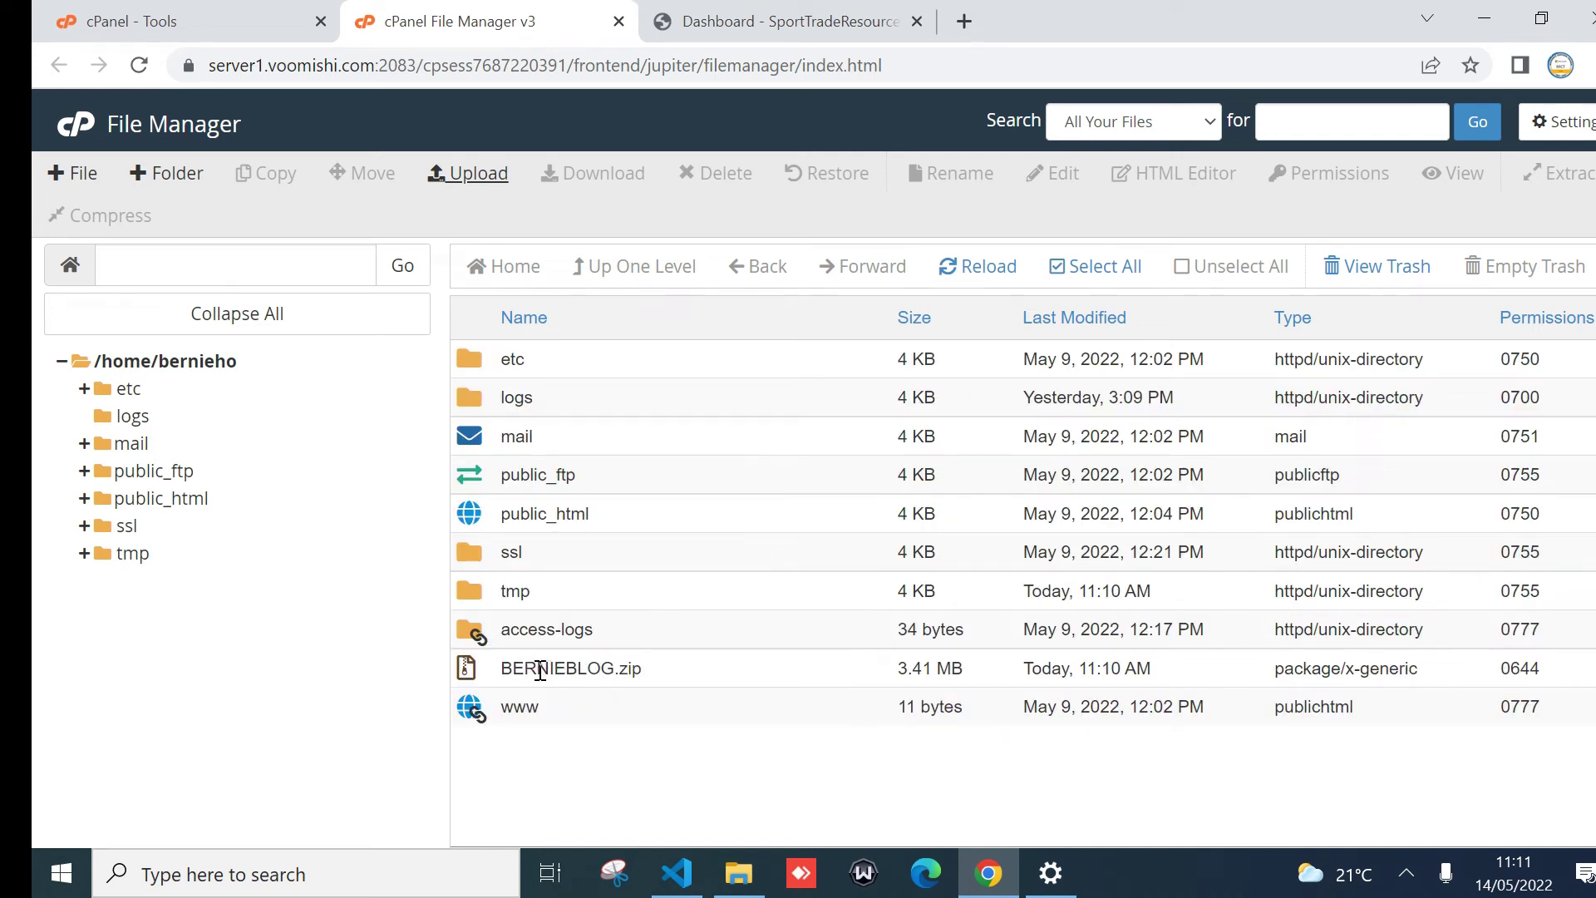
- Extract BERNIEBLOG.zip into the home directory and open the extracted BERNIEBLOG/myblog folder
left_click(466, 668)
right_click(467, 668)
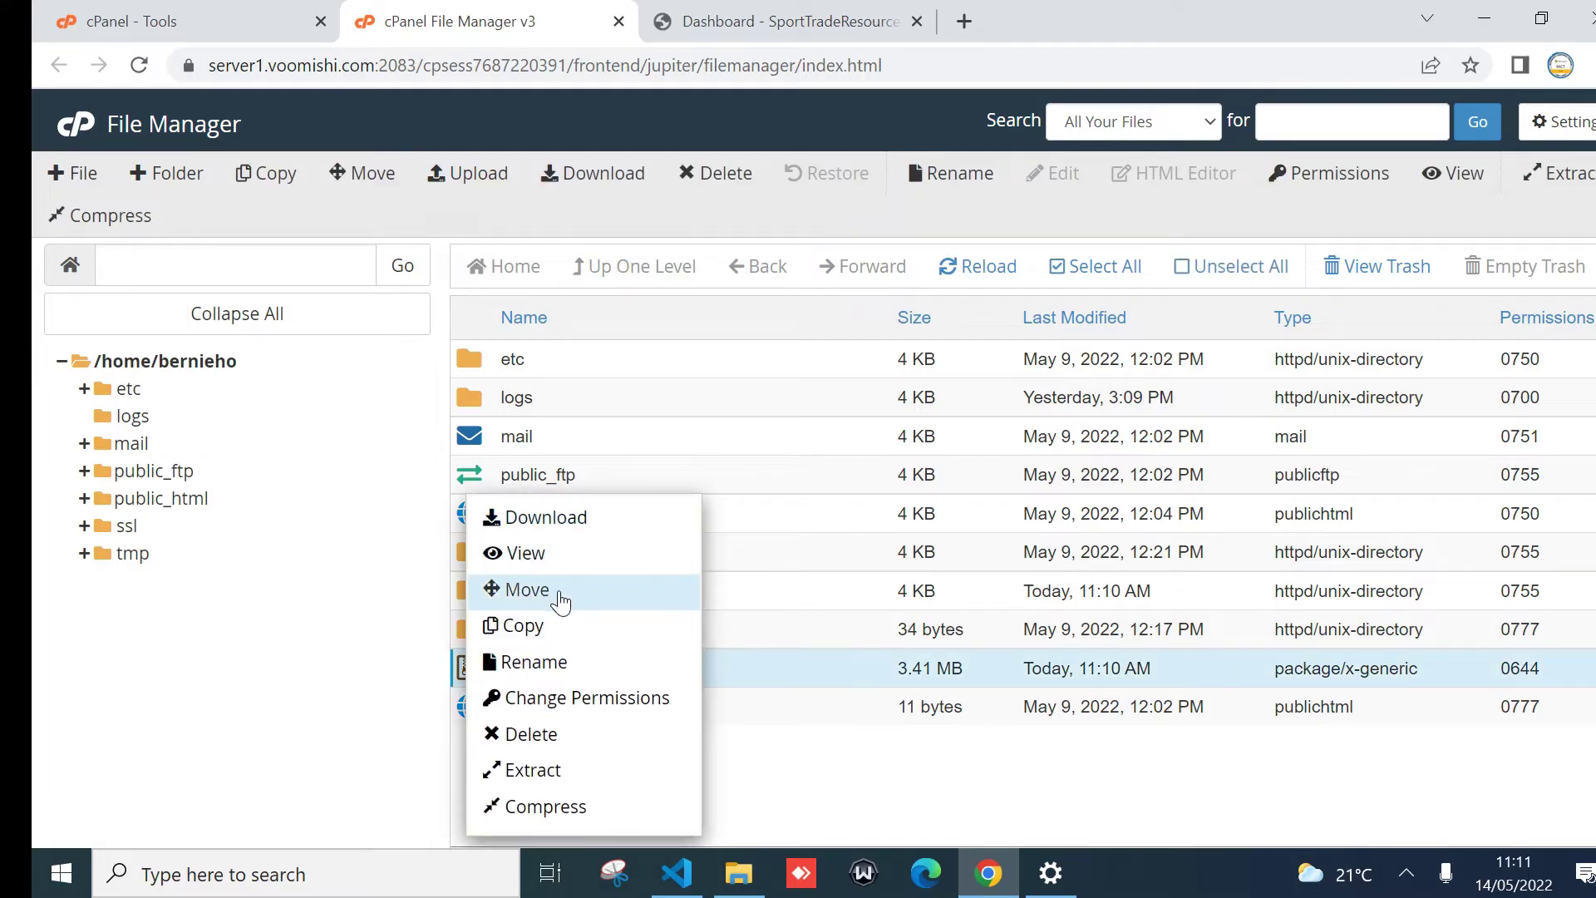
left_click(521, 774)
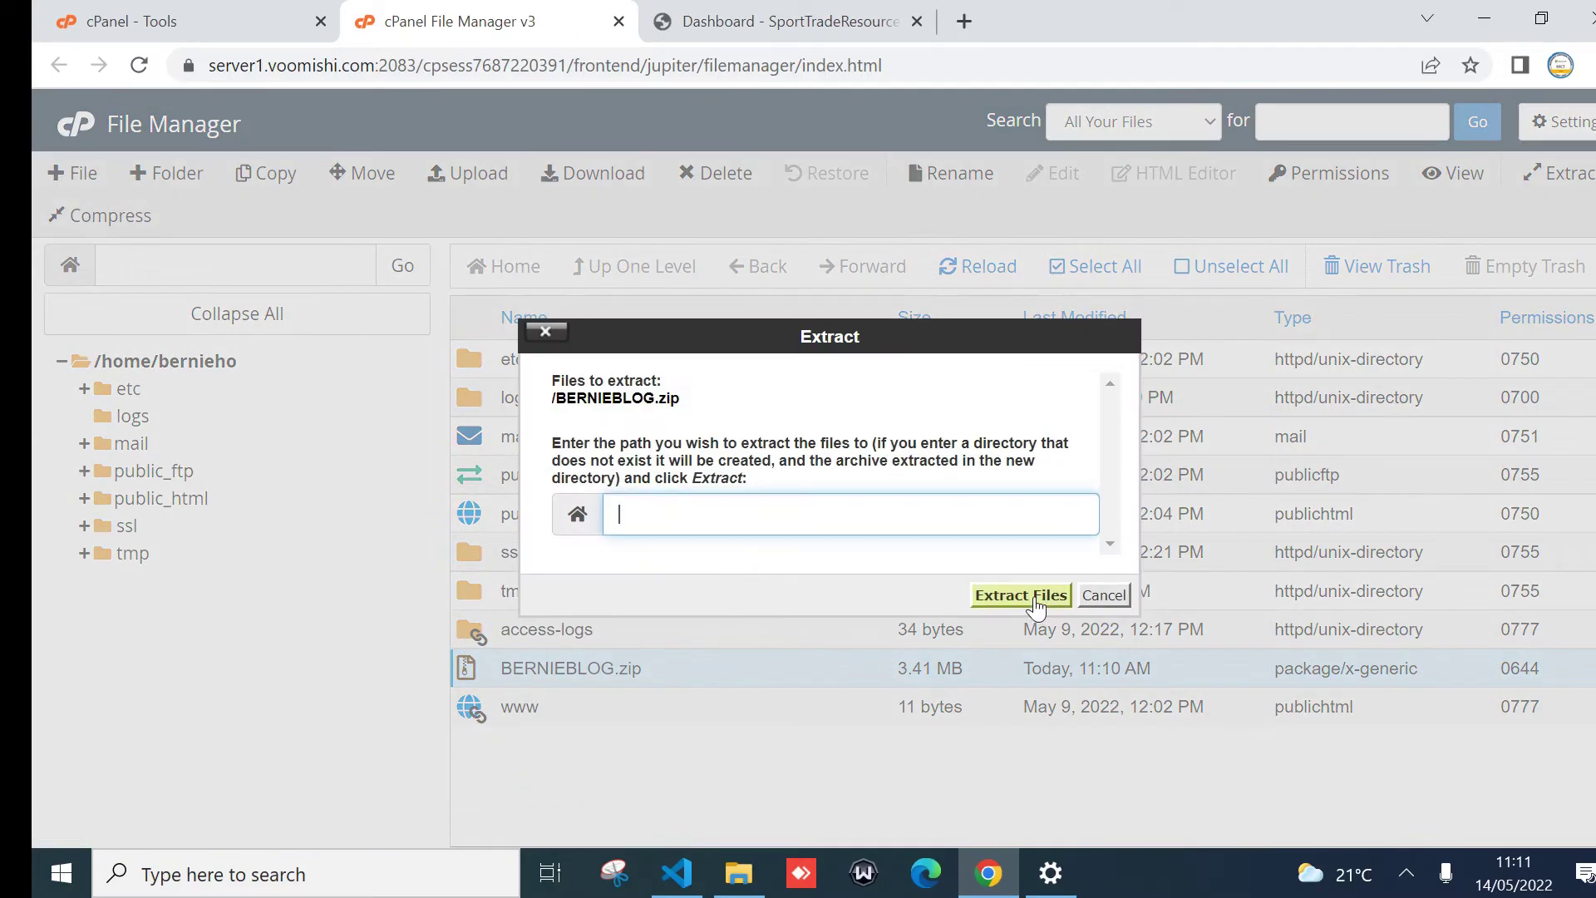
left_click(1034, 596)
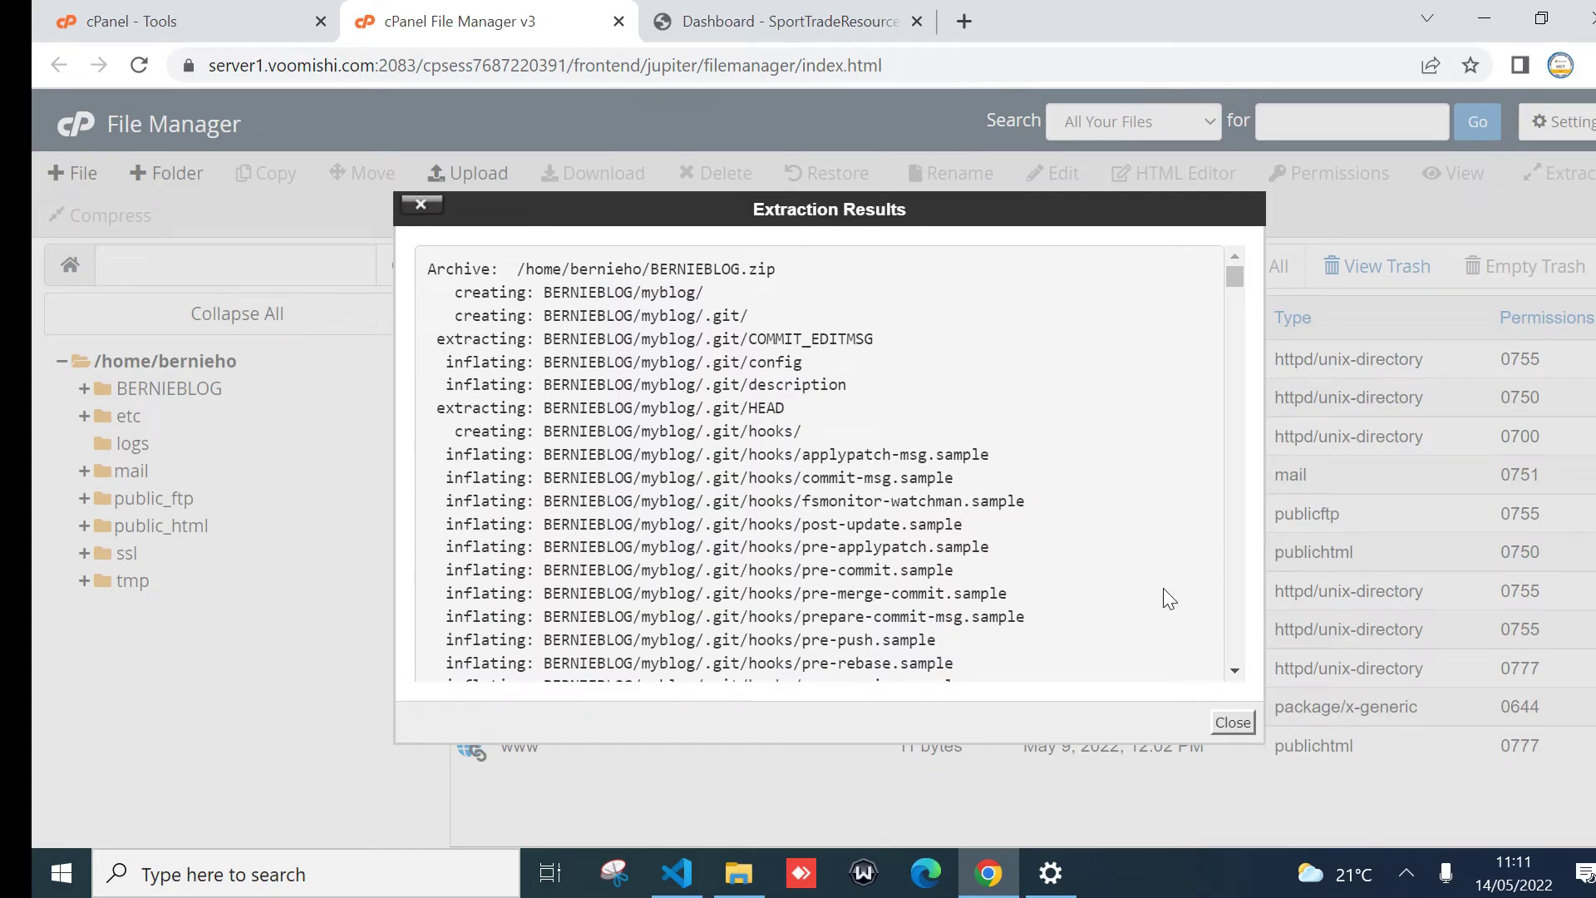
left_click(1233, 723)
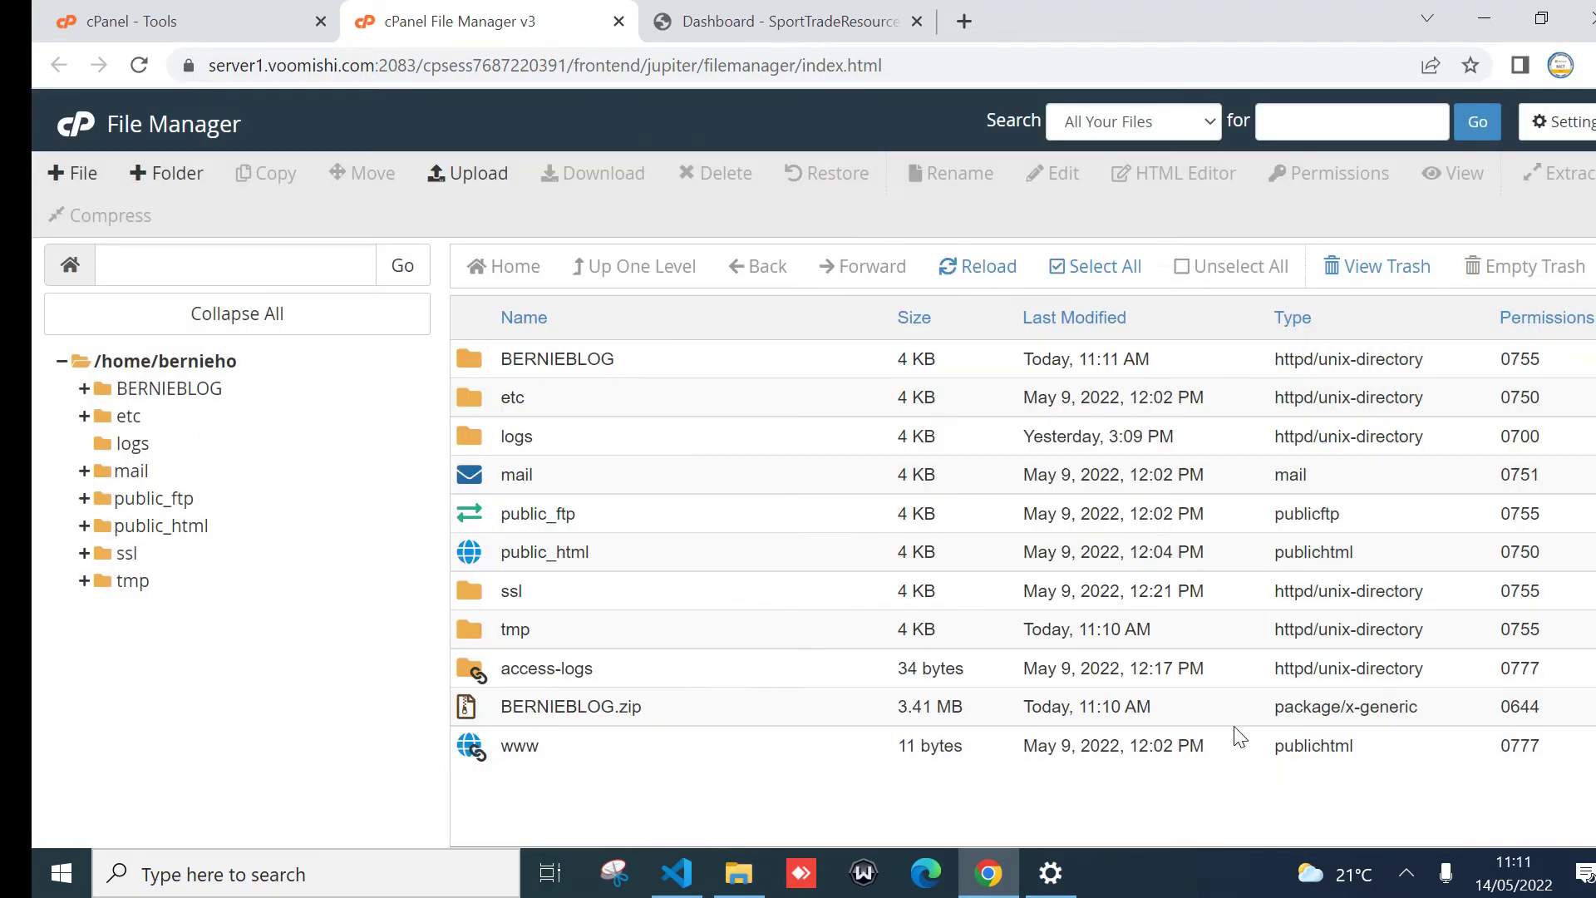
double_click(470, 363)
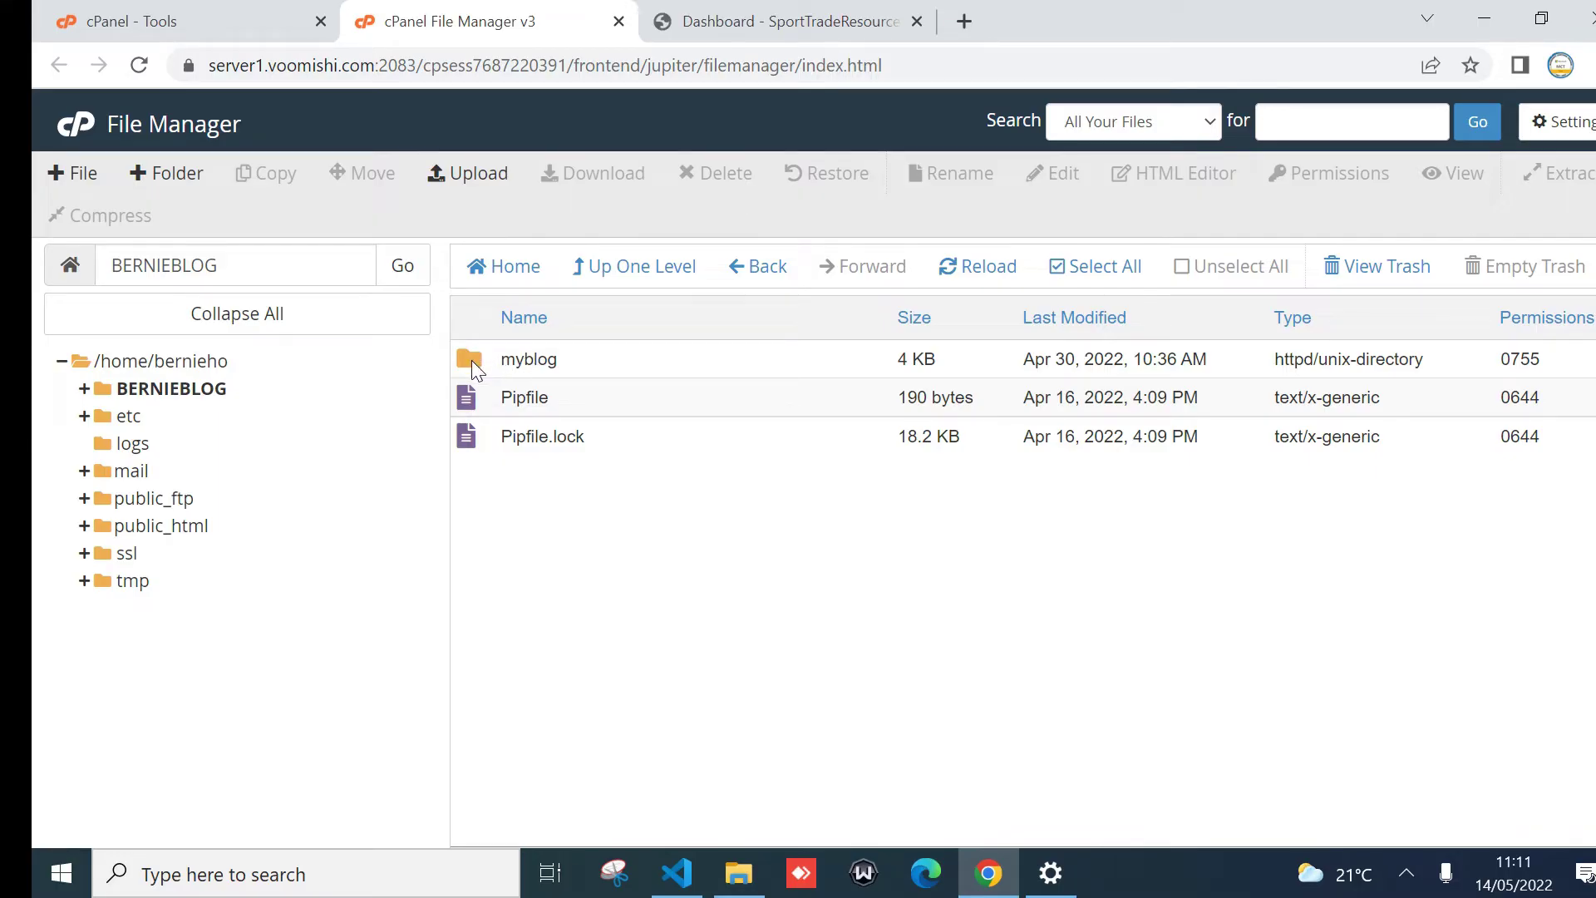
double_click(471, 361)
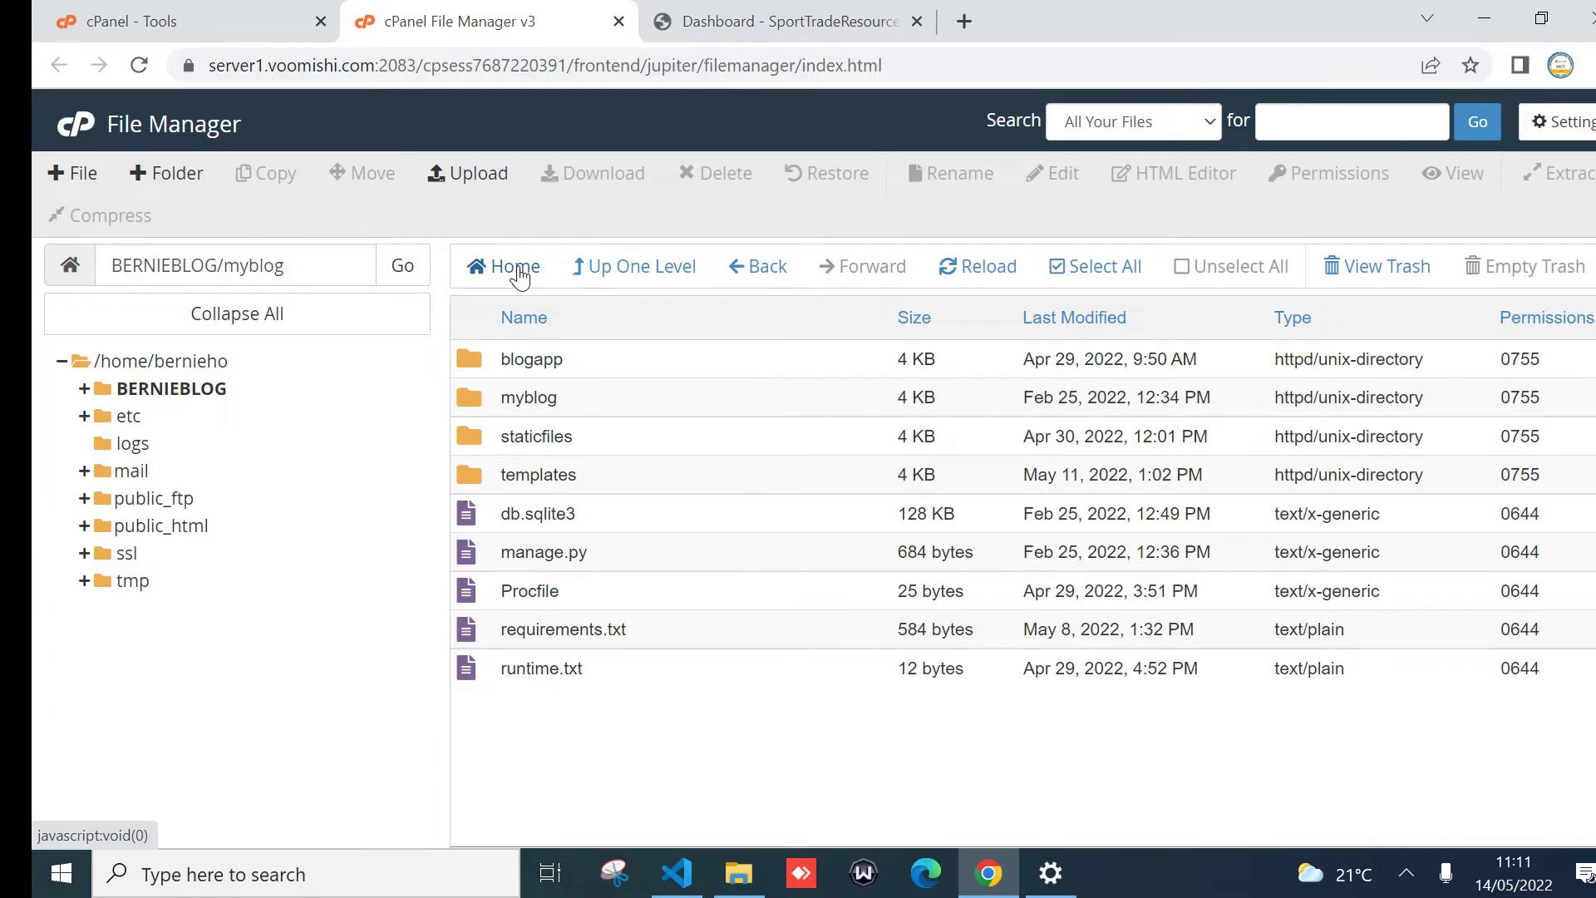
- Open Setup Python App from the cPanel Tools page and start creating a new application
left_click(200, 12)
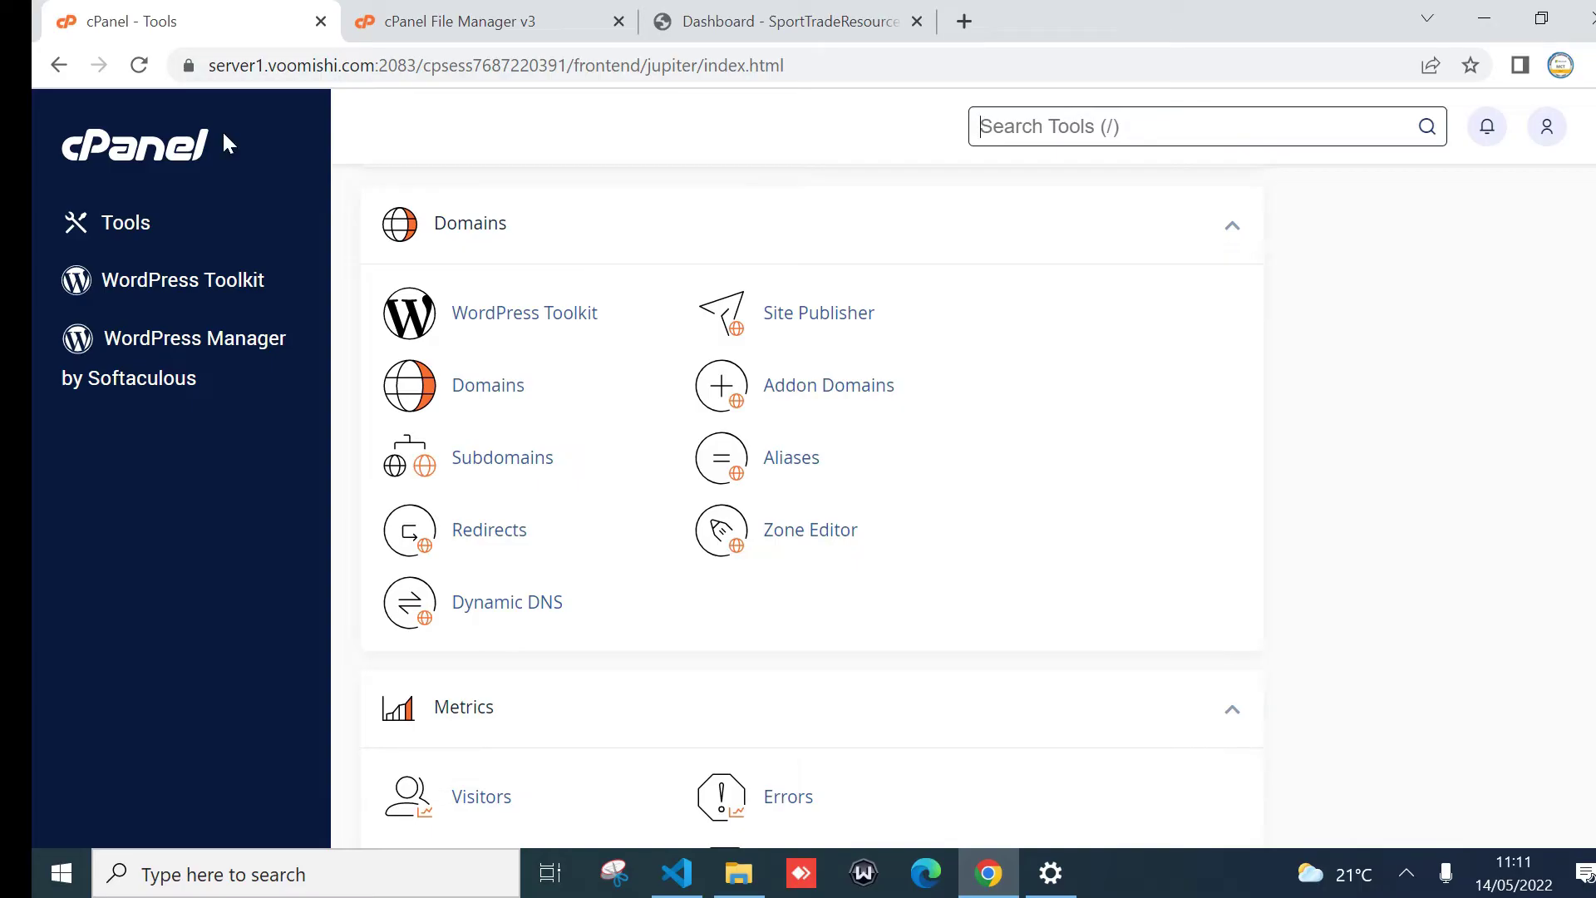
scroll(1586, 657, "down", 20)
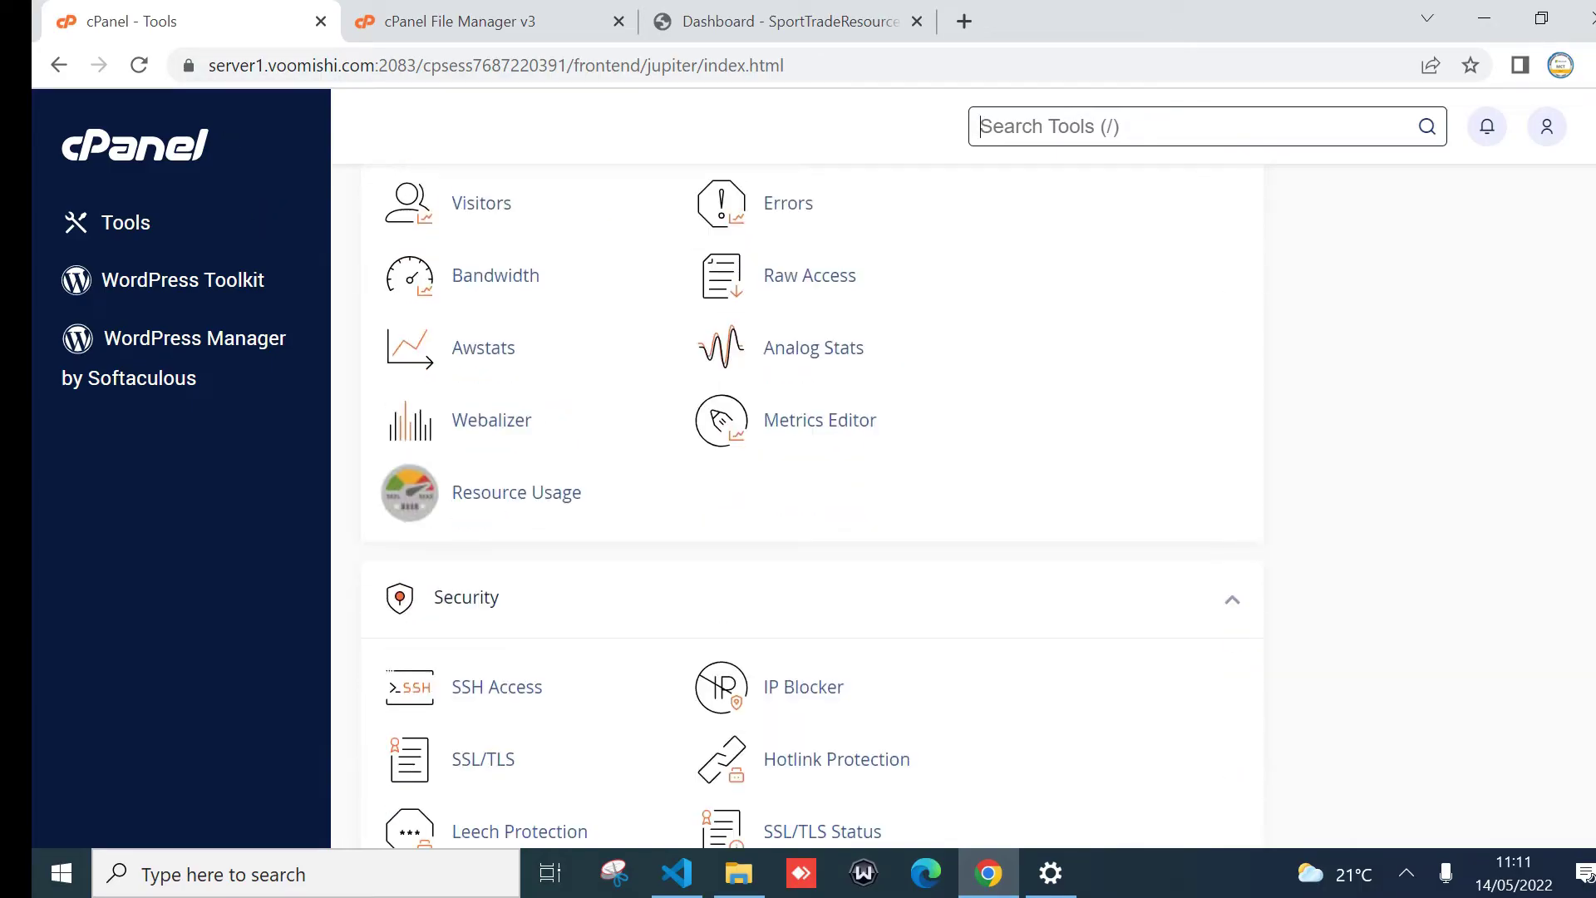
scroll(1586, 648, "up", 4)
scroll(1586, 641, "up", 5)
scroll(1586, 642, "down", 4)
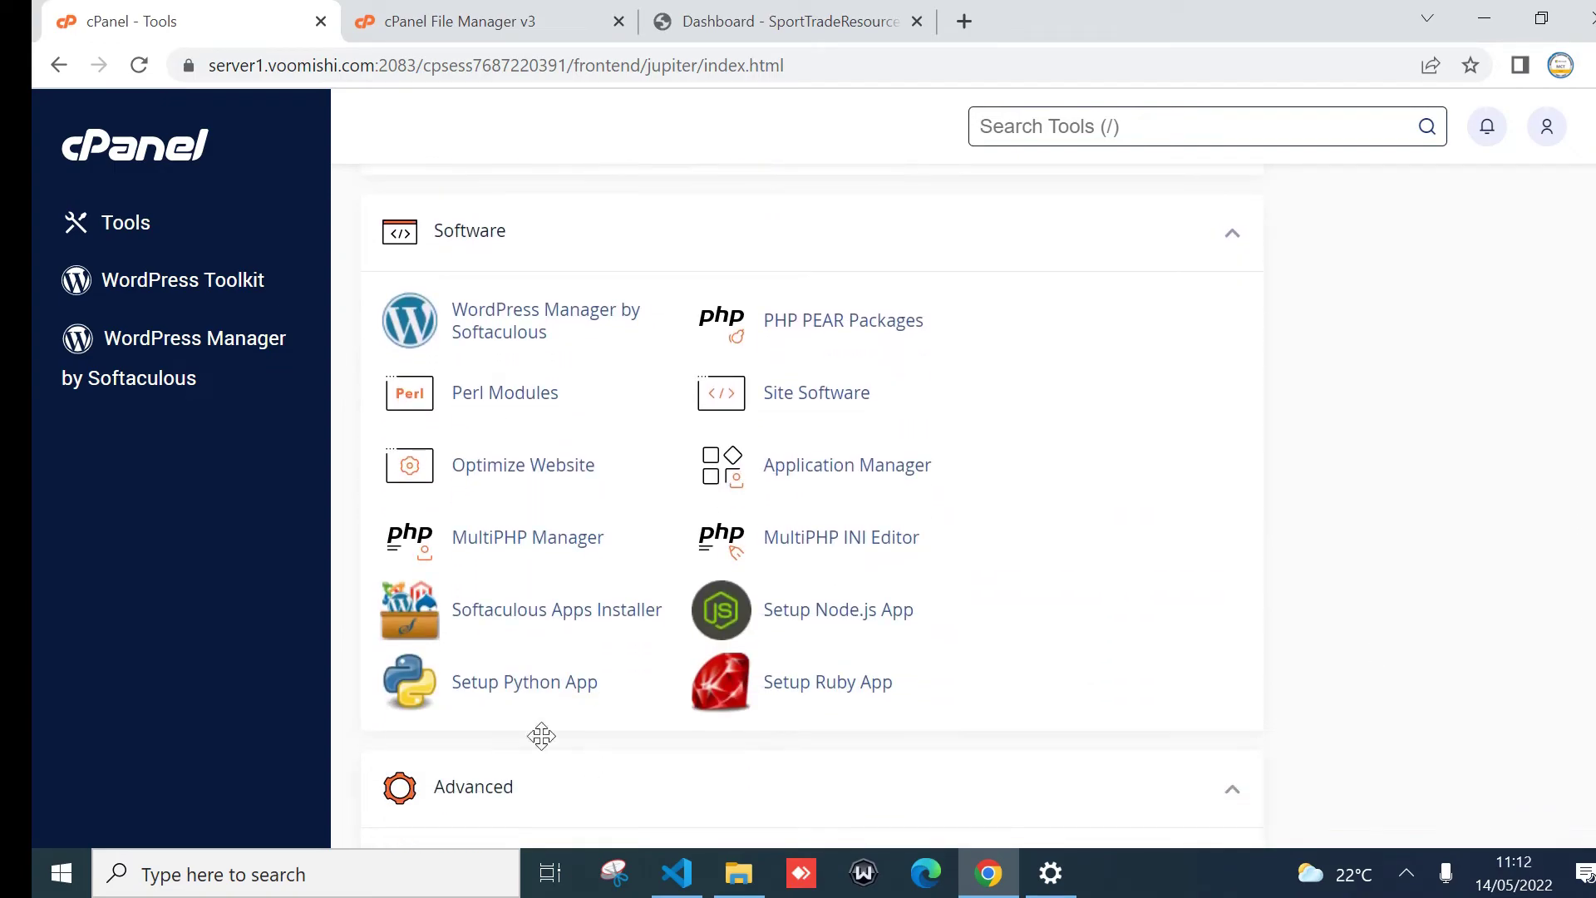
left_click(519, 694)
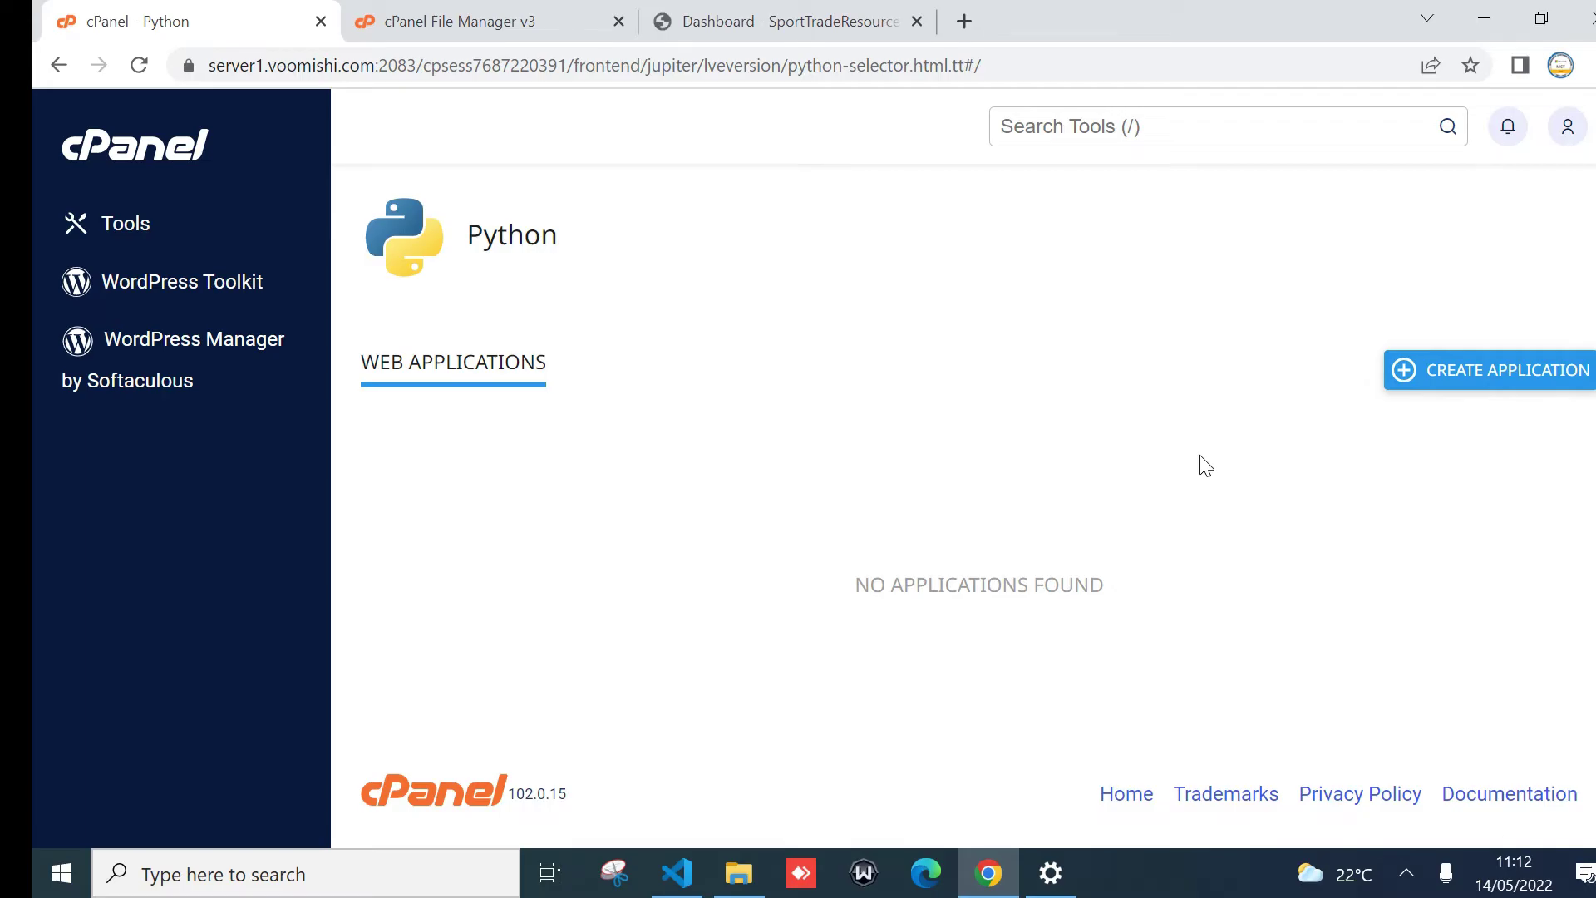
left_click(1452, 387)
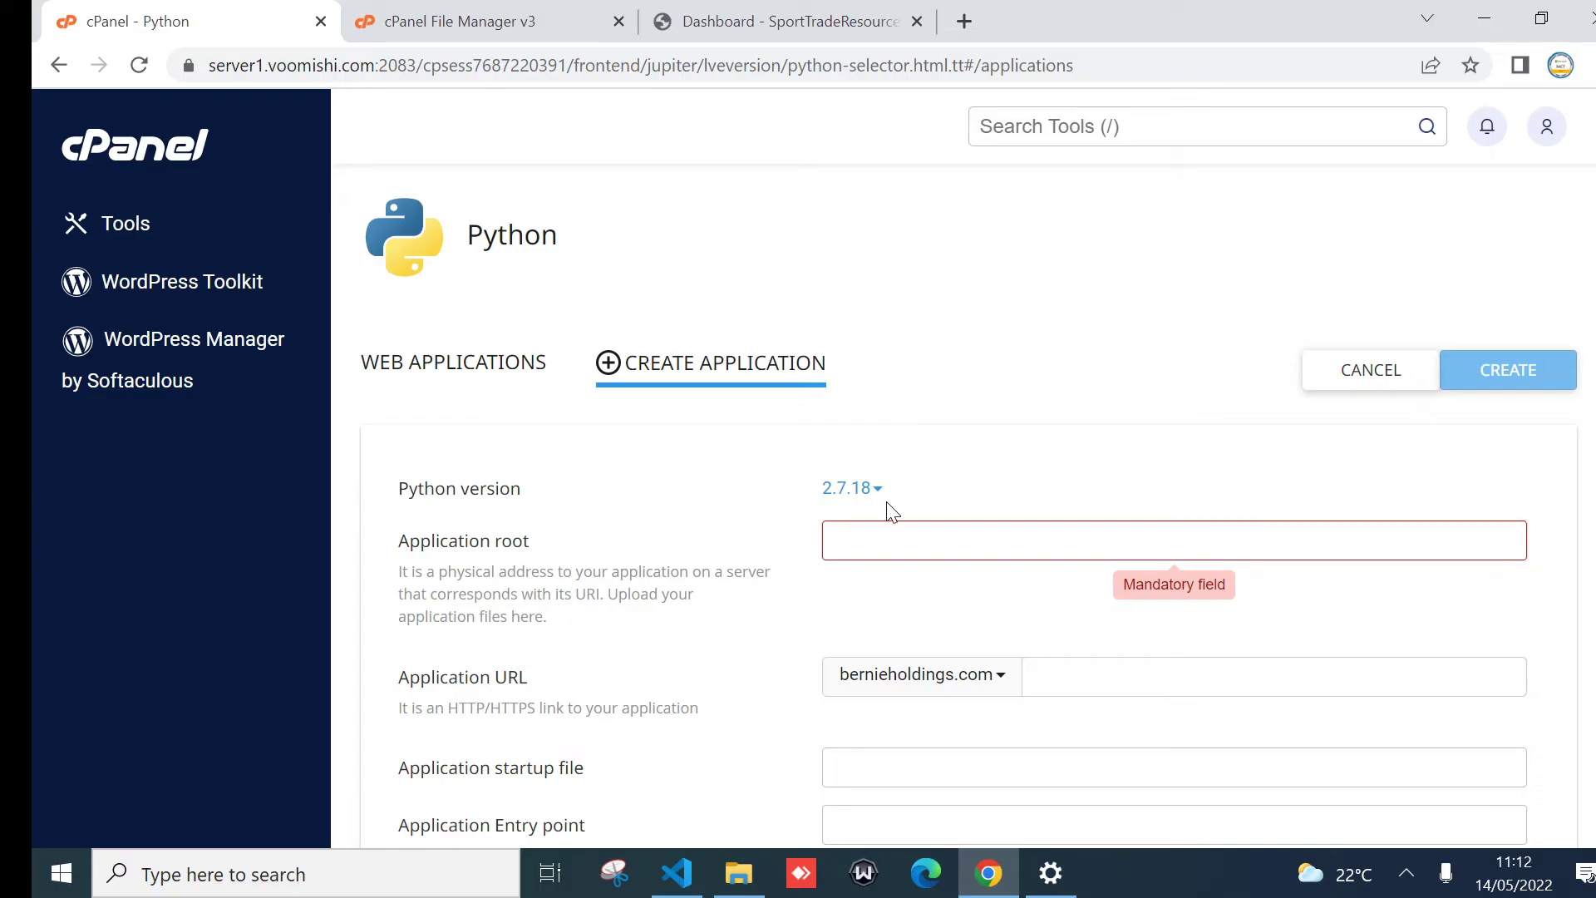
- Set the new application's Python version to 3.9.10
left_click(873, 497)
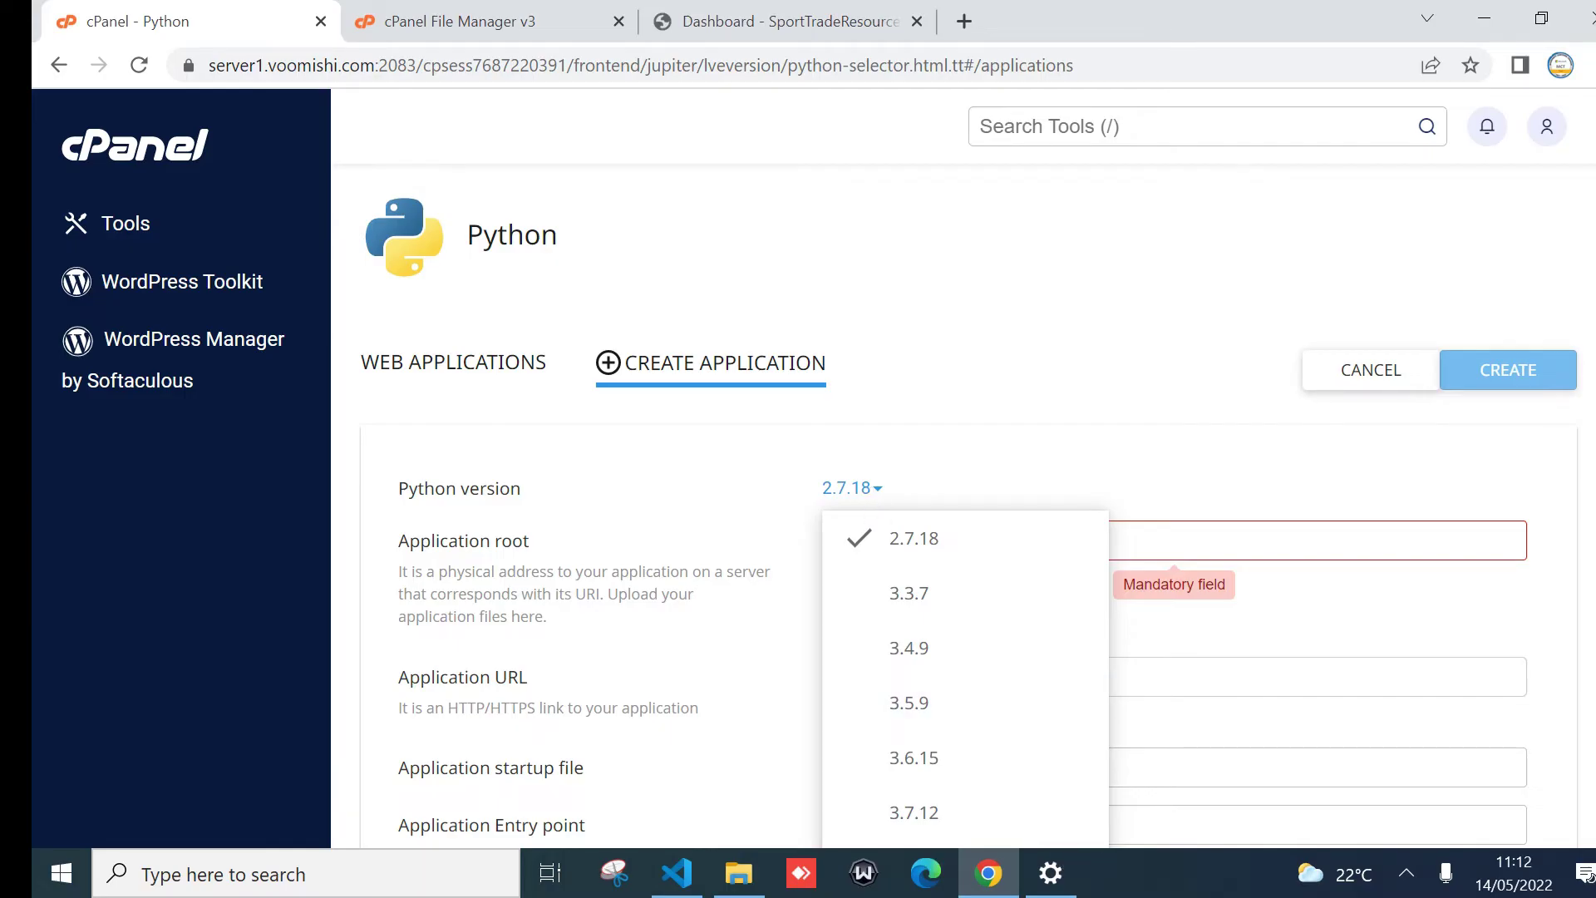
scroll(969, 474, "down", 4)
scroll(969, 474, "up", 1)
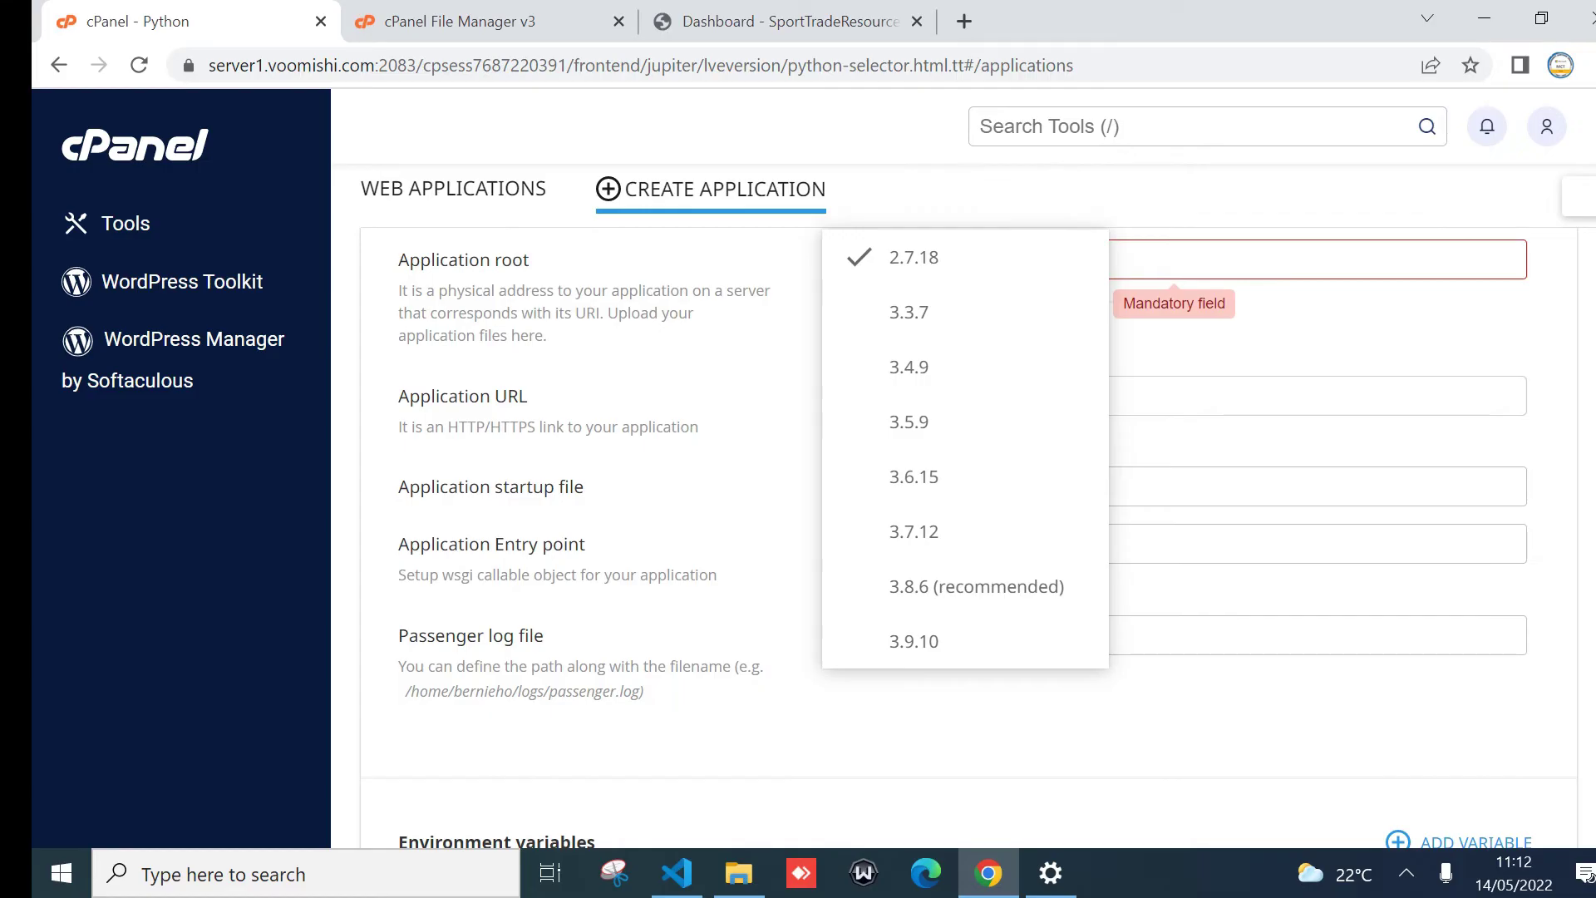
left_click(946, 647)
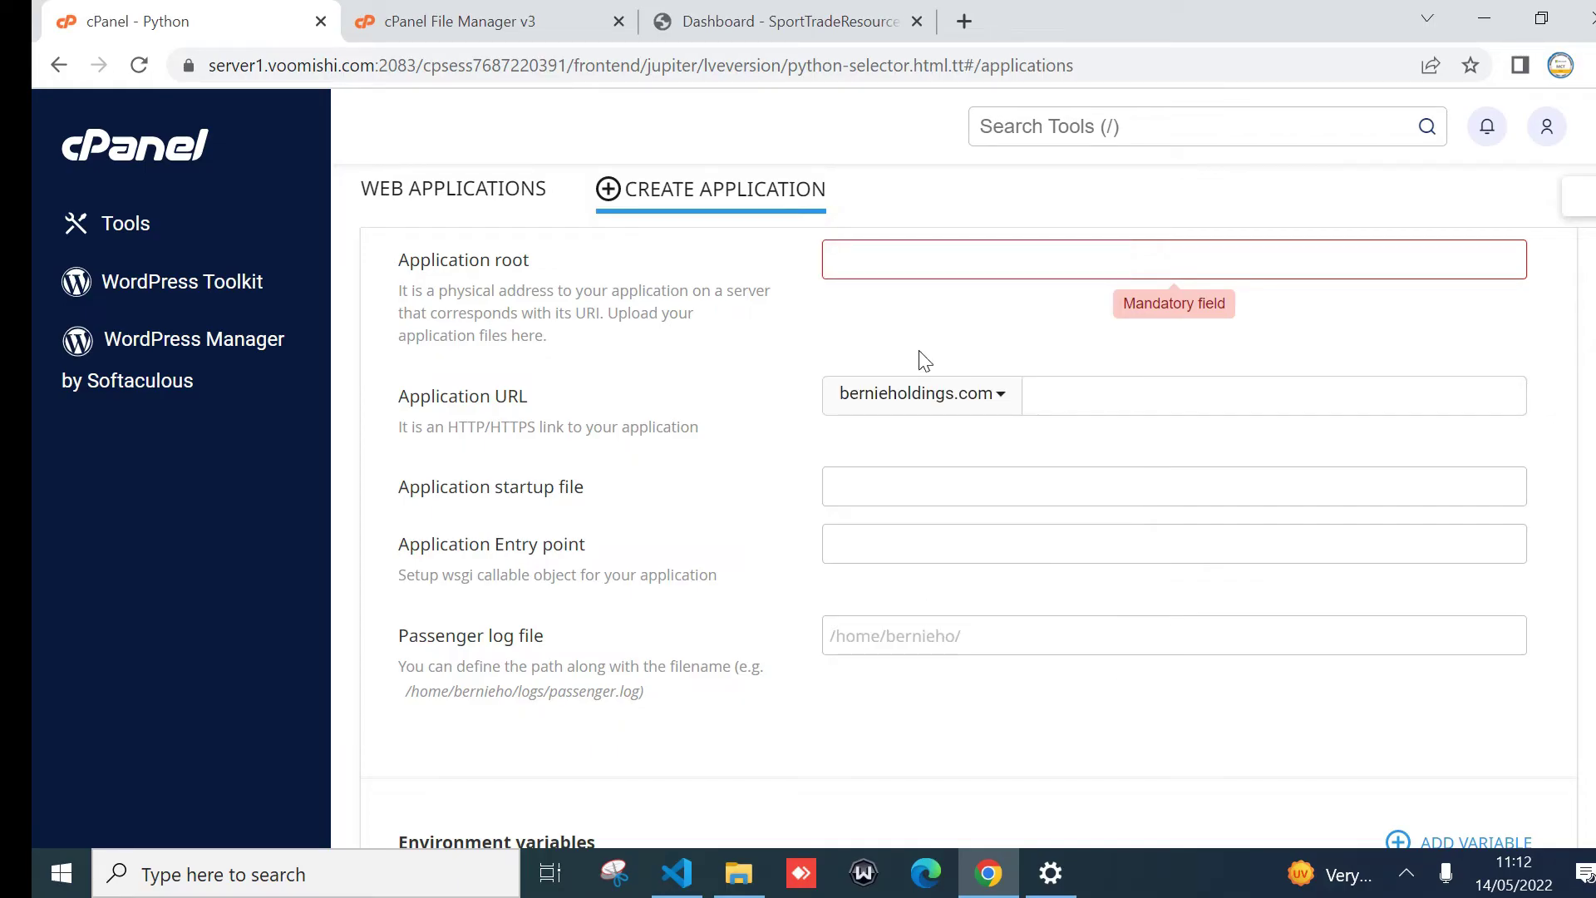
- Return to the home directory in File Manager to check the BERNIEBLOG folder path for the application root
left_click(871, 266)
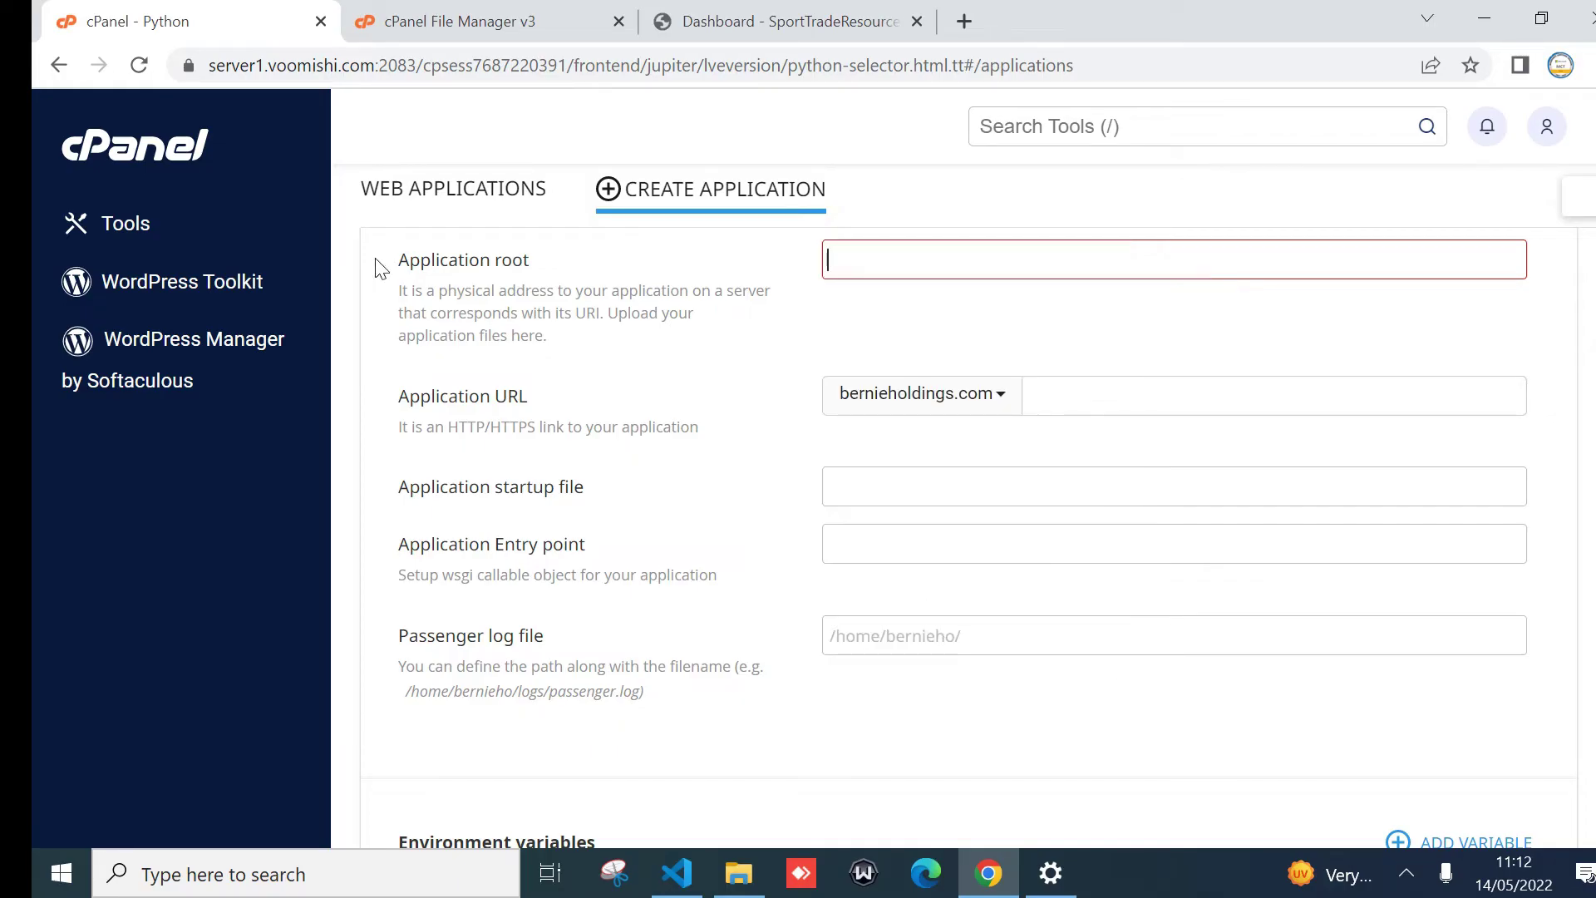
left_click(463, 10)
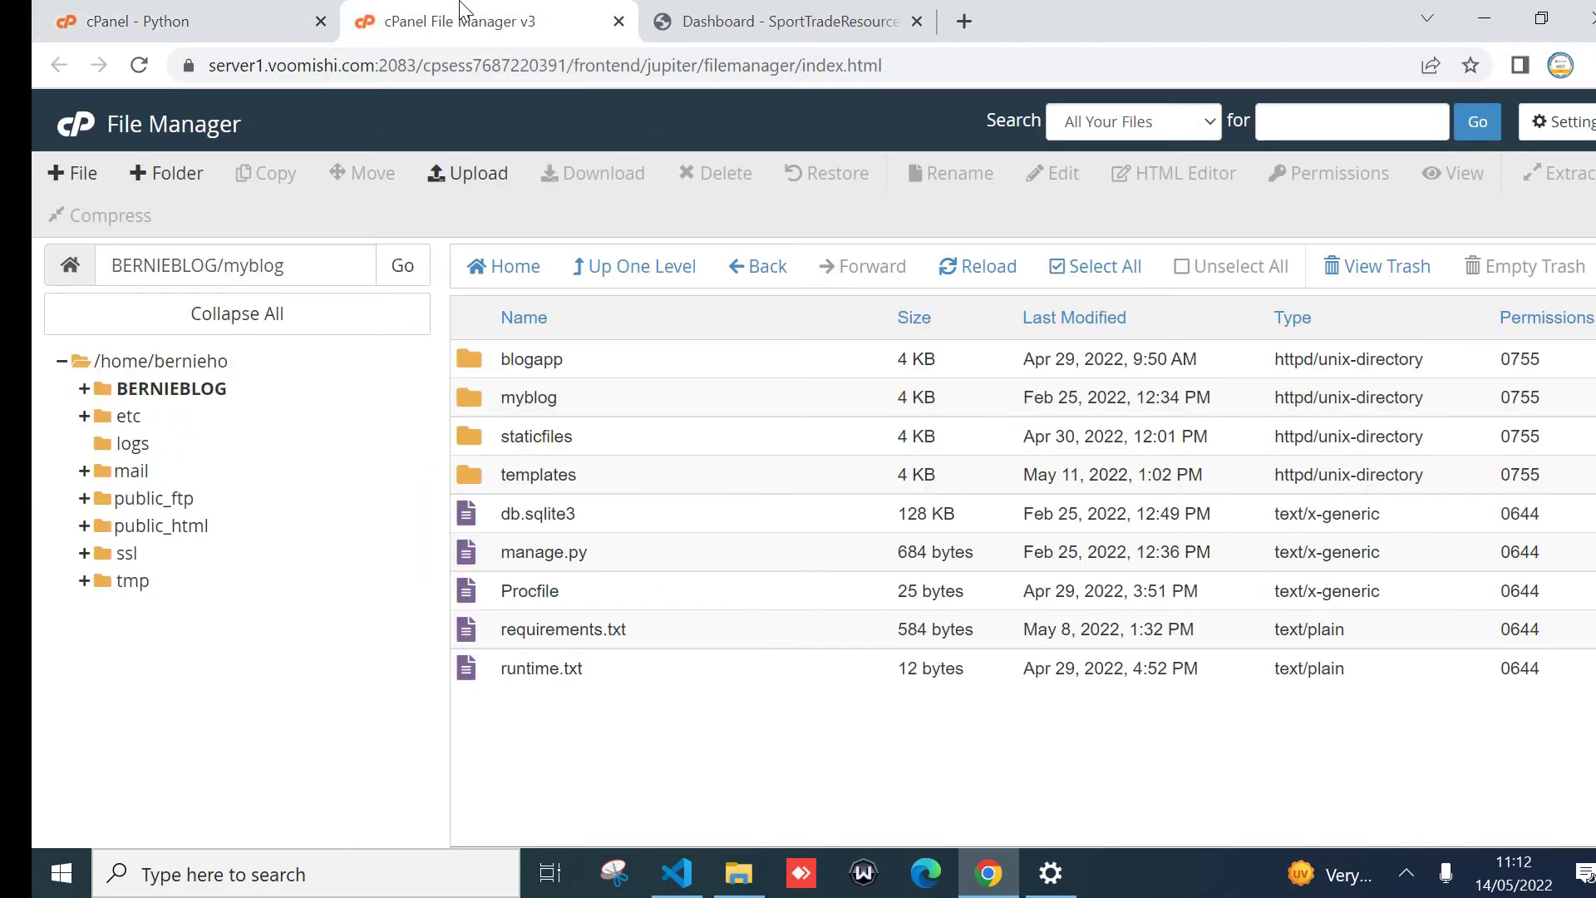
left_click(612, 268)
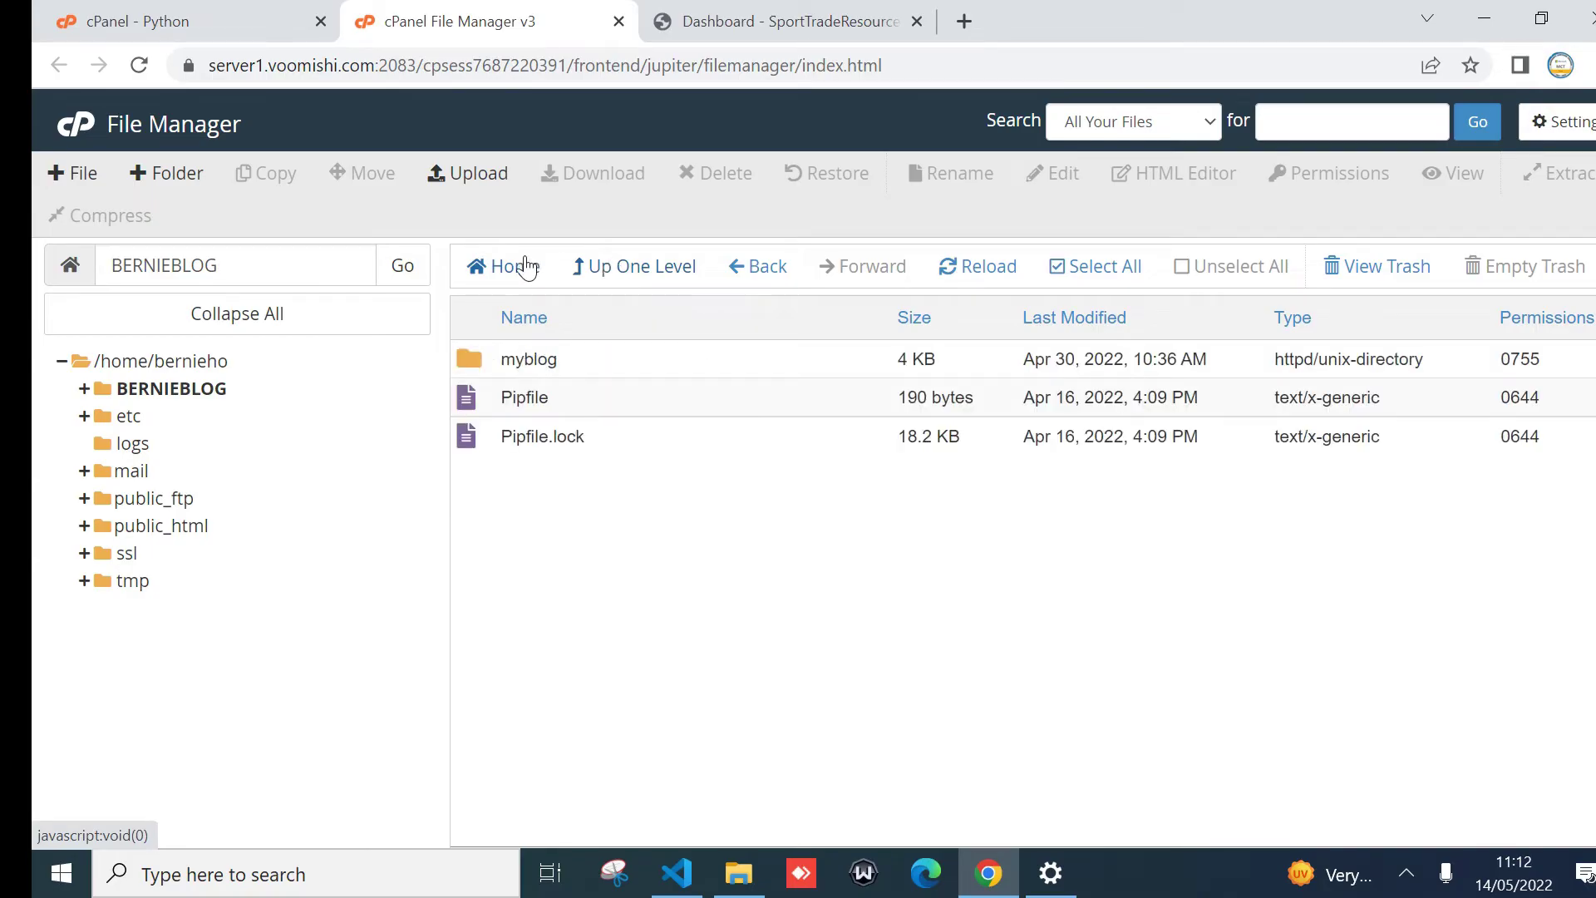
left_click(625, 265)
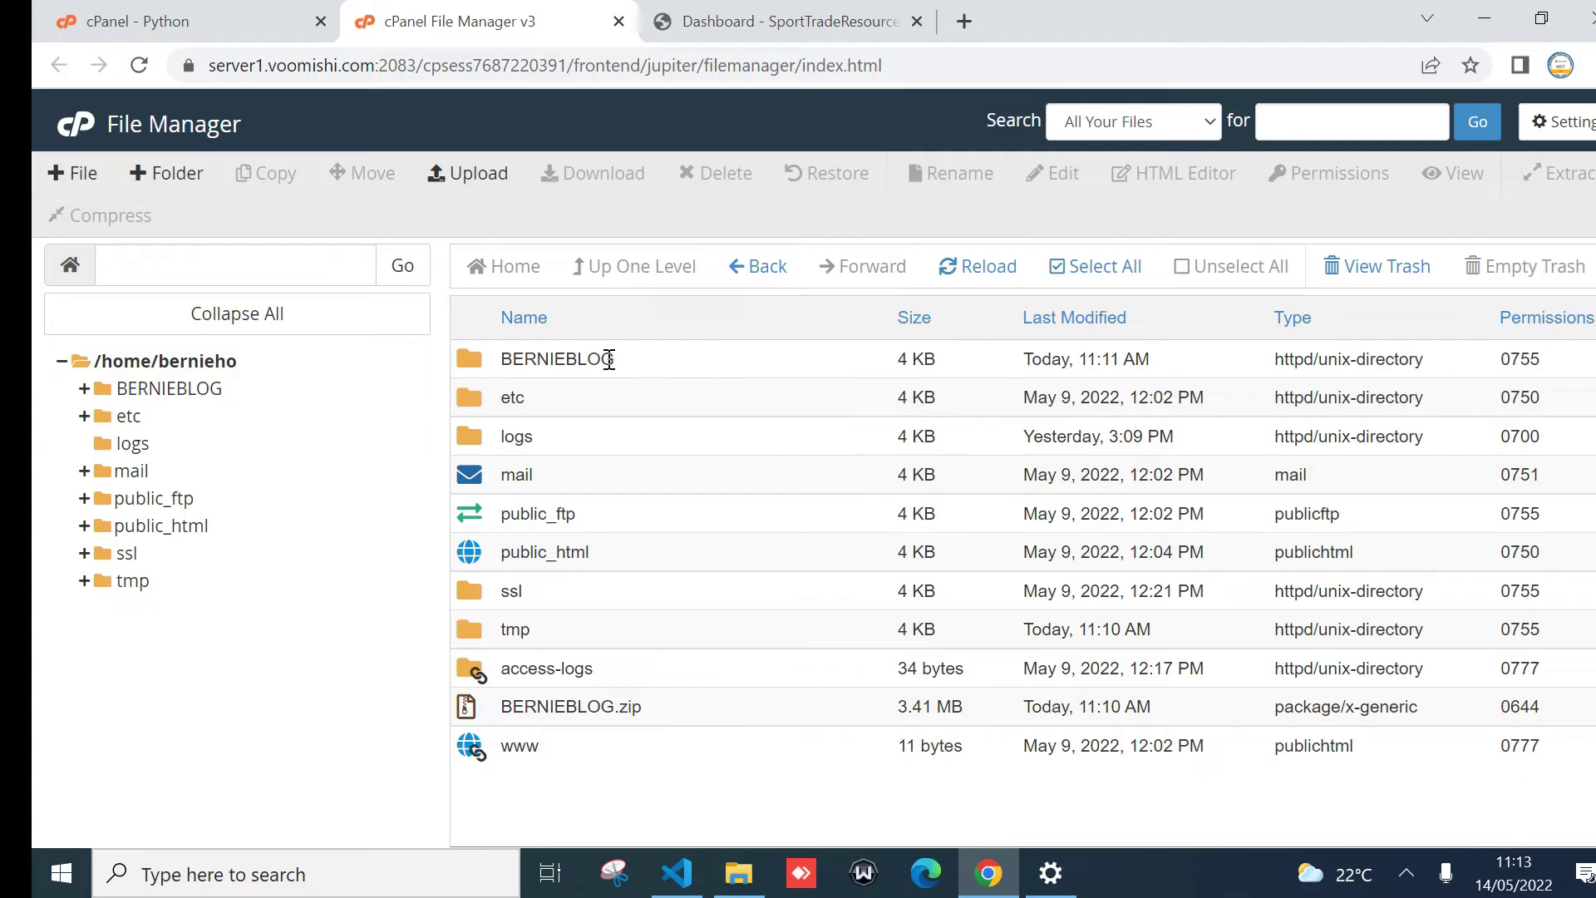
left_click(811, 10)
left_click(582, 11)
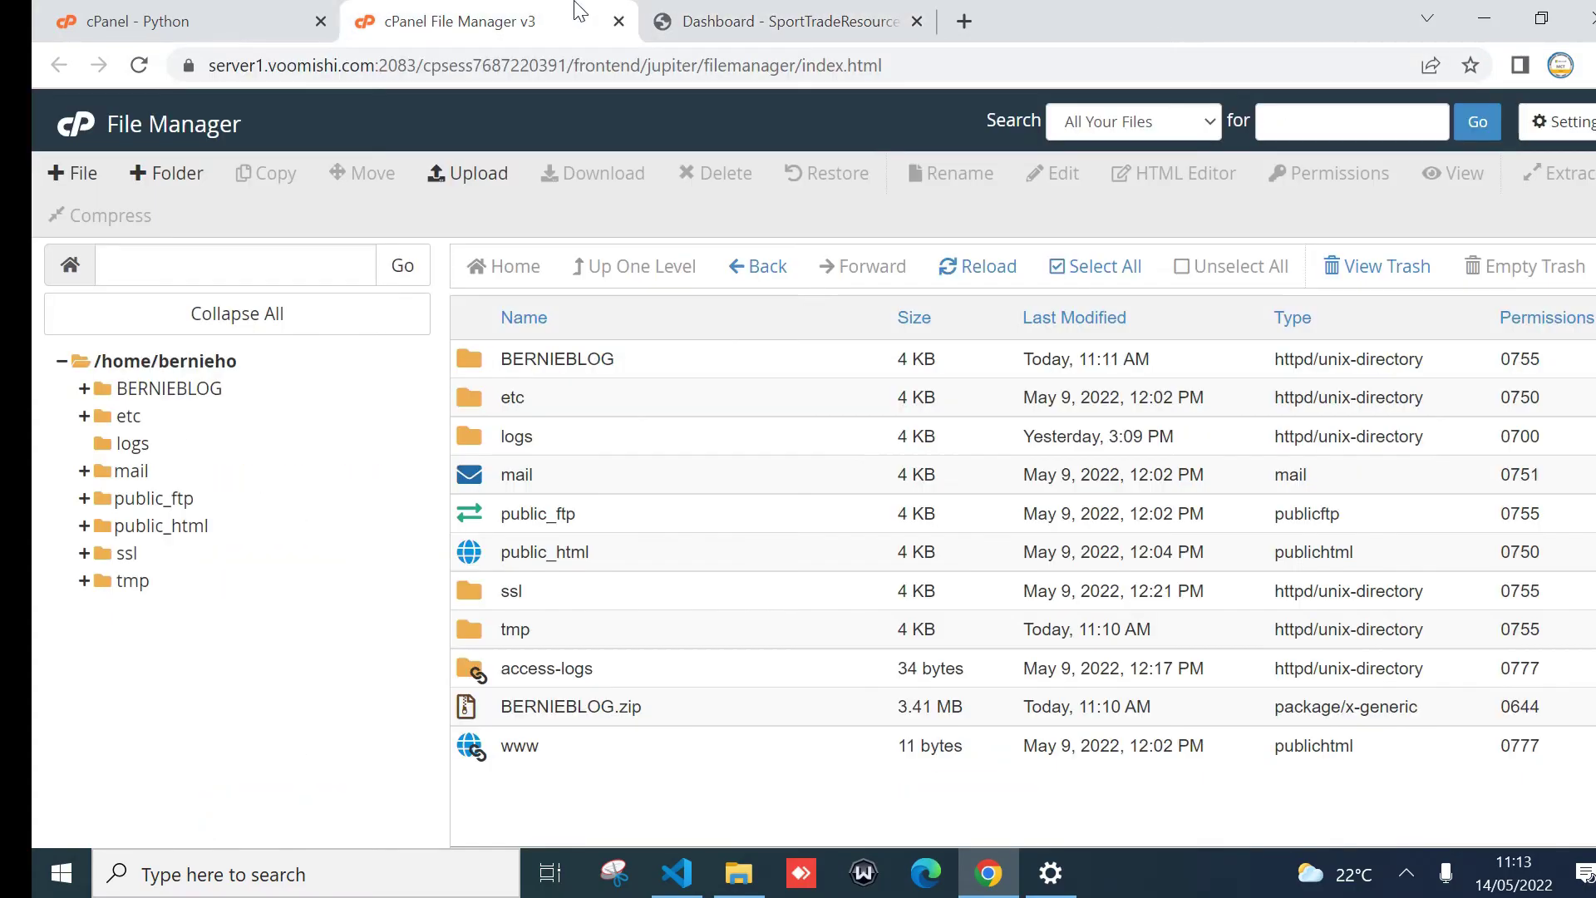
- Set the Python application's root to BERNIEBLOG/myblog and check the domain options for its application URL
left_click(309, 11)
left_click(856, 258)
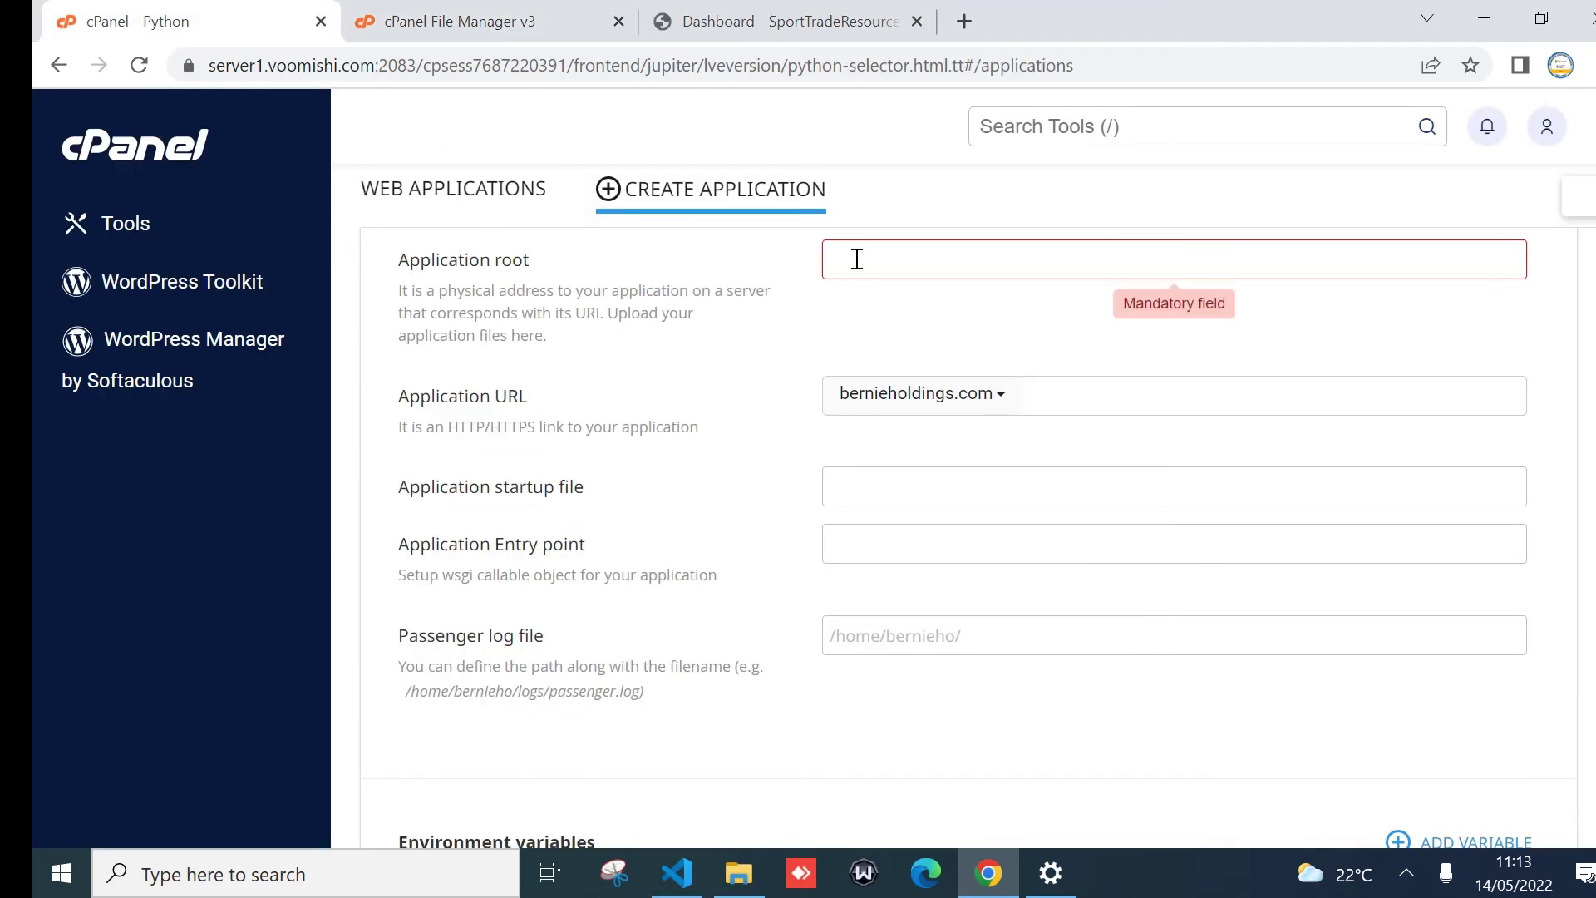
type("BE")
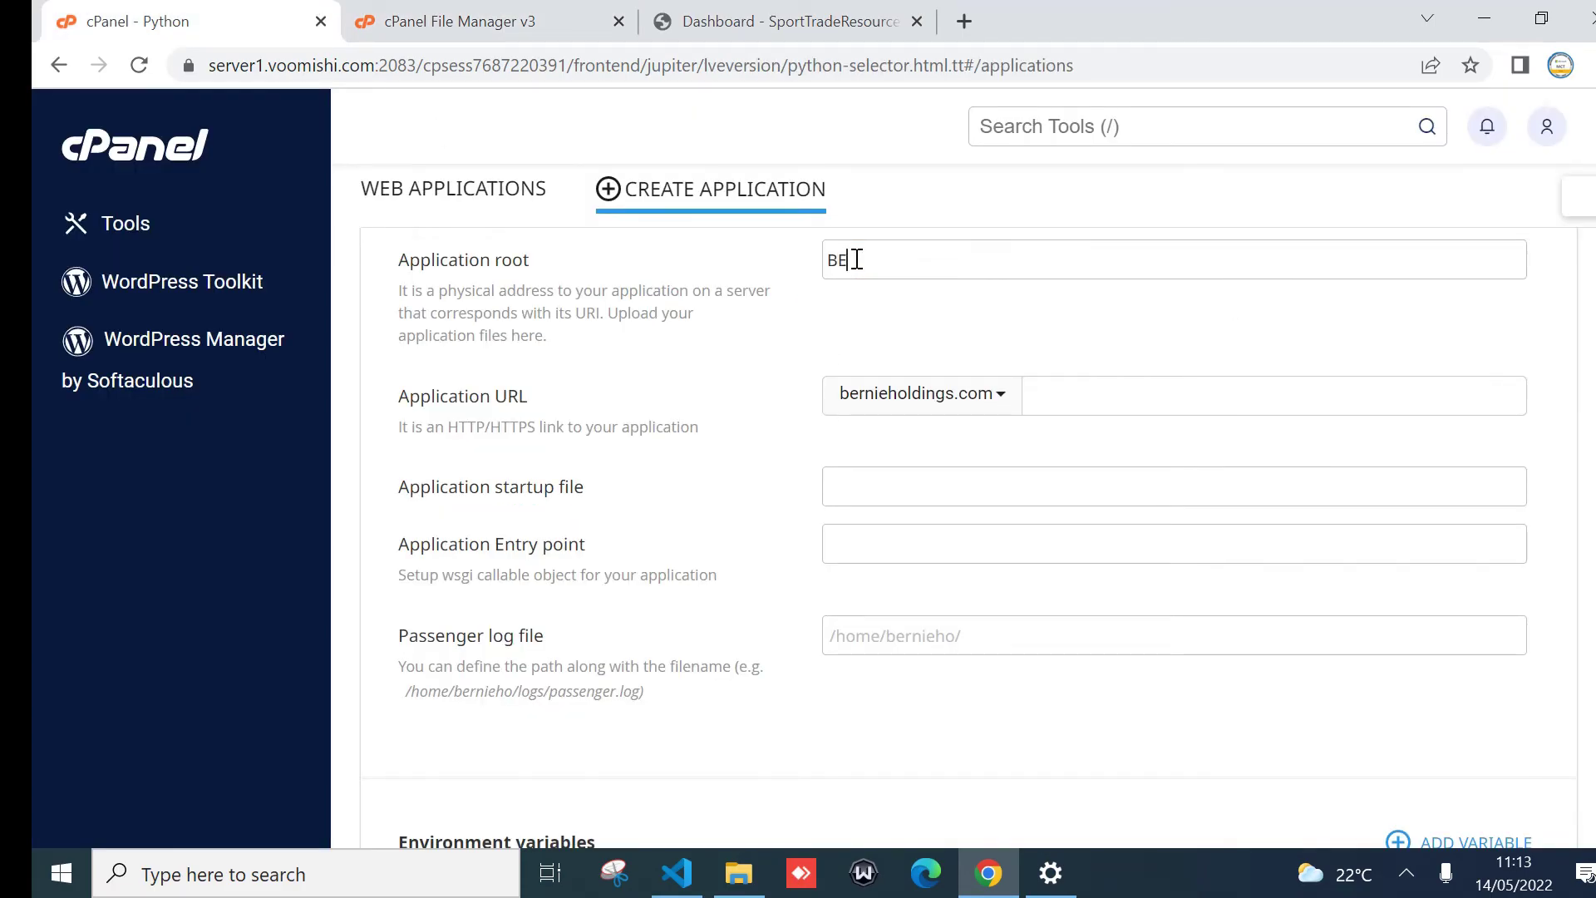
type("RNIEBLOG/mublog")
left_click(958, 268)
key("BackSpace")
type("y")
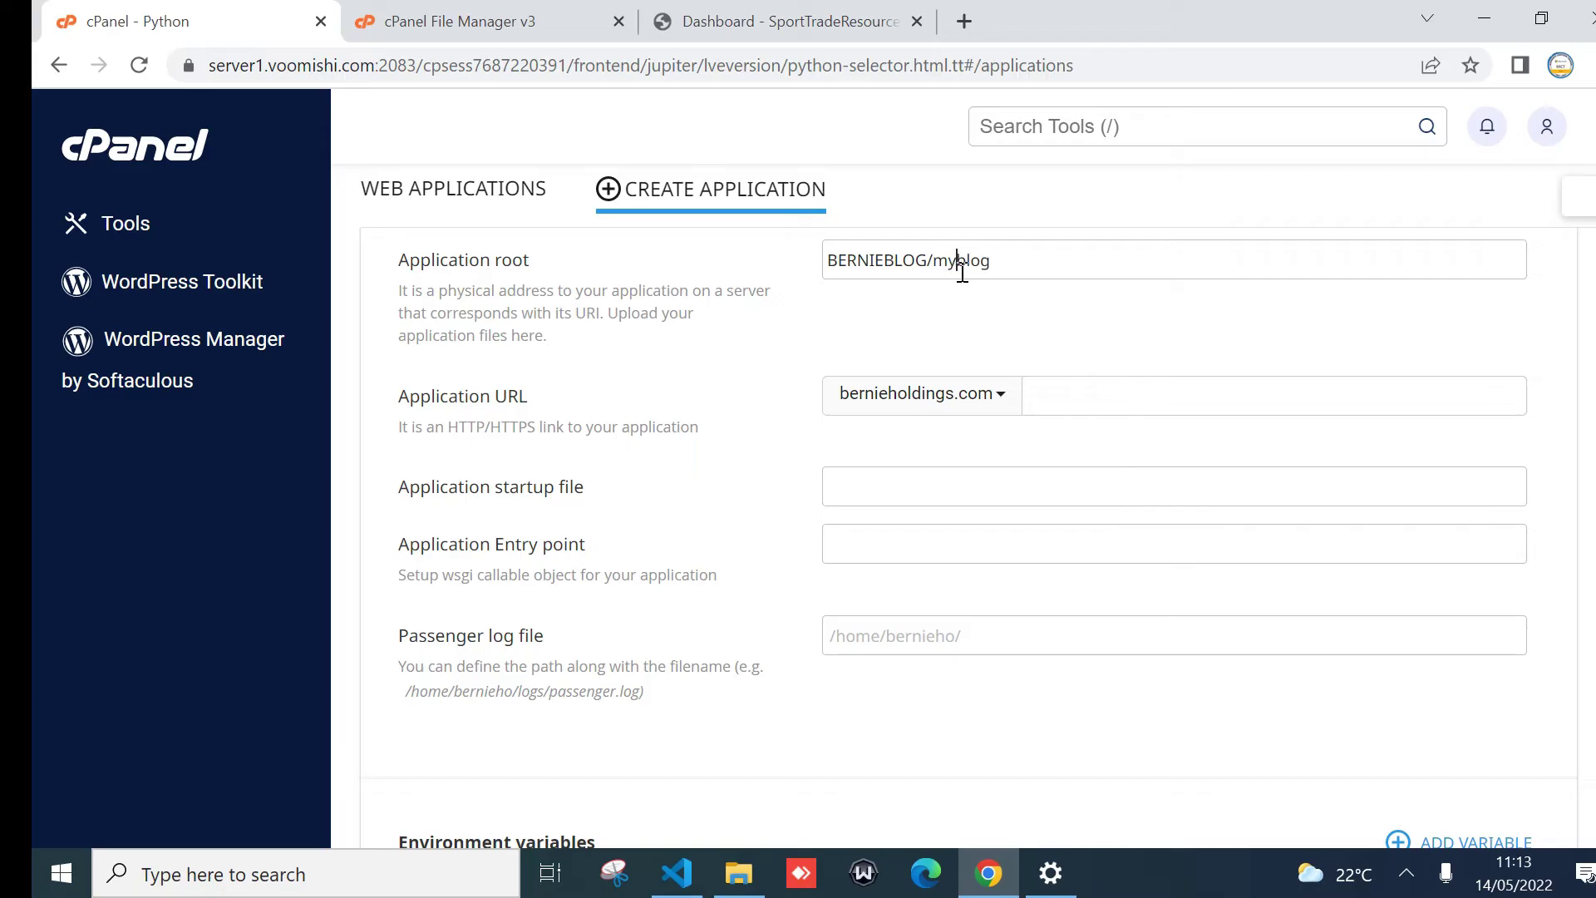
left_click(1034, 261)
left_click(1001, 400)
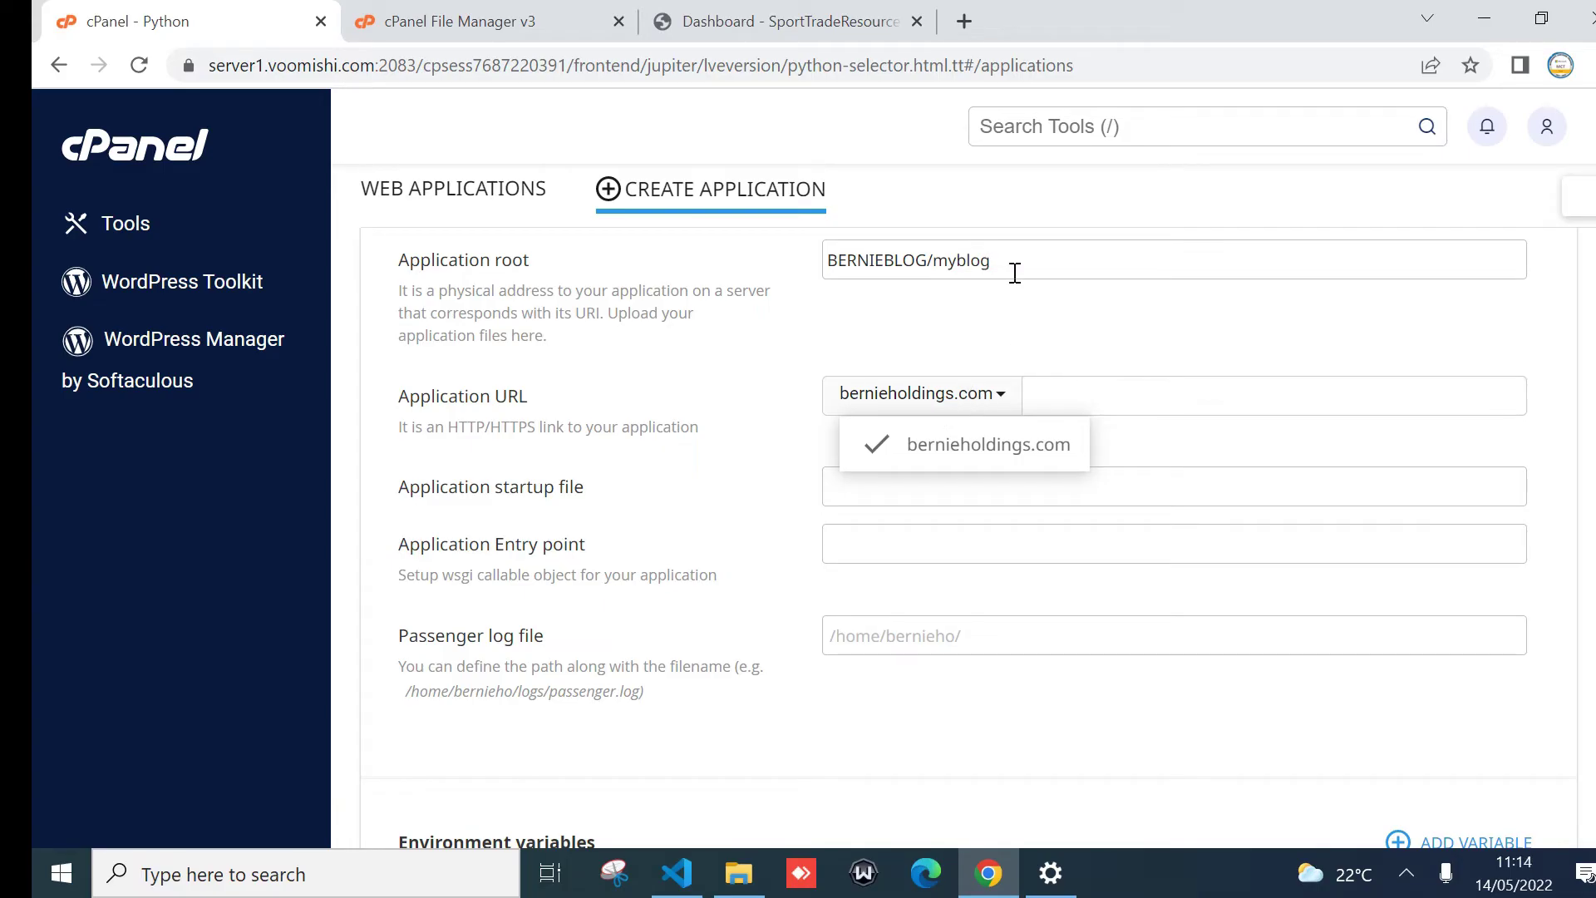
left_click(1105, 402)
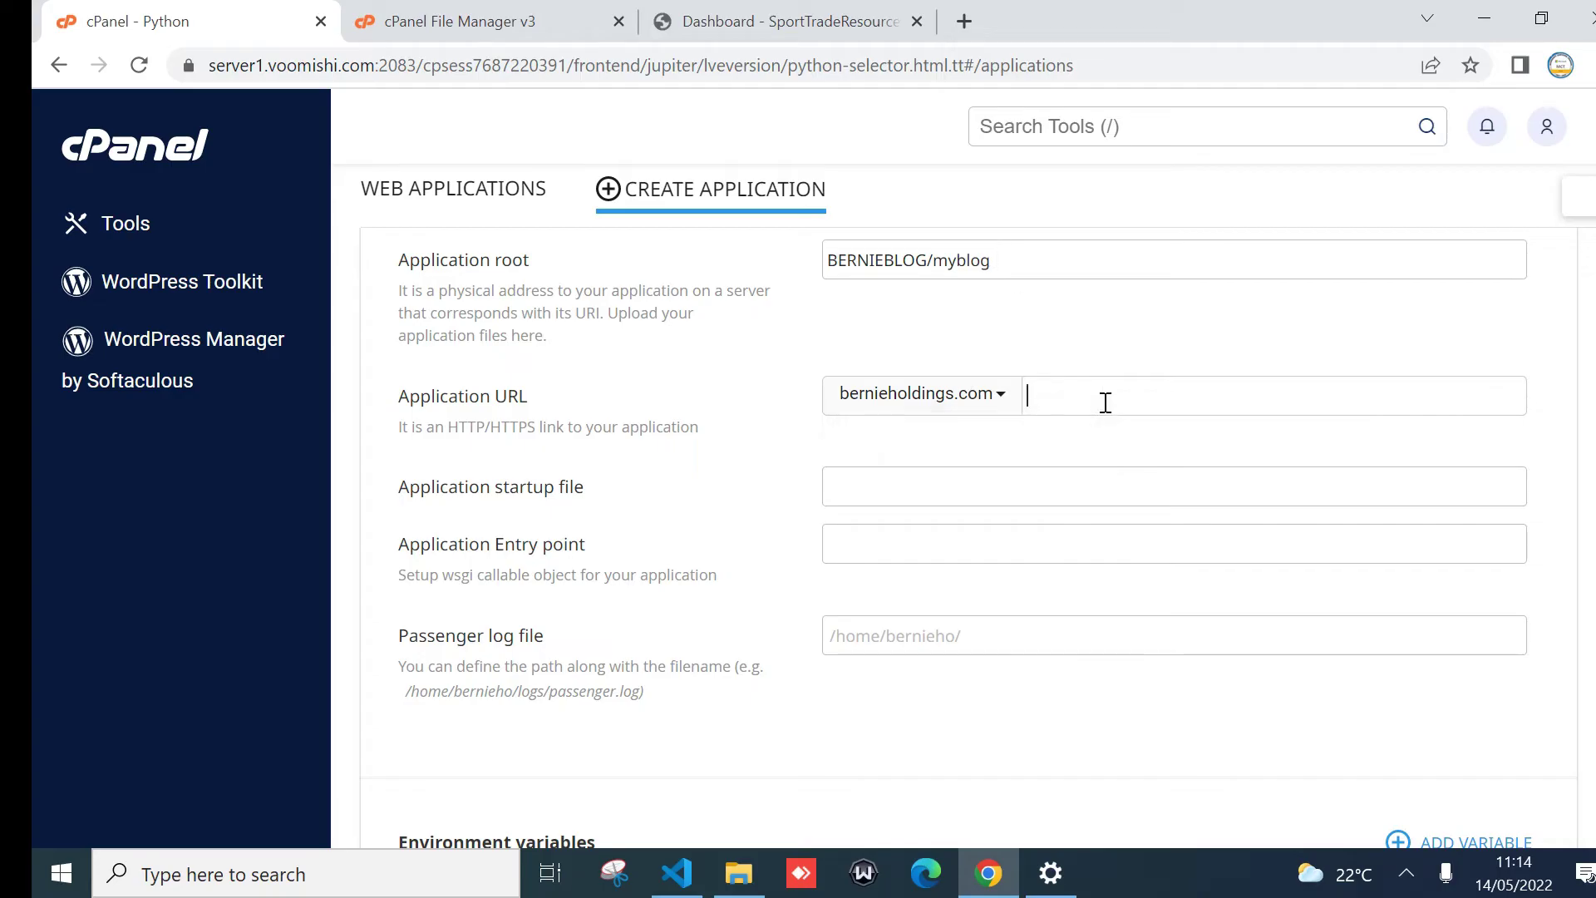
- Set the new Python application's Passenger log file to applog/passenger.log under the home directory
left_click(878, 483)
left_click(885, 542)
left_click(999, 640)
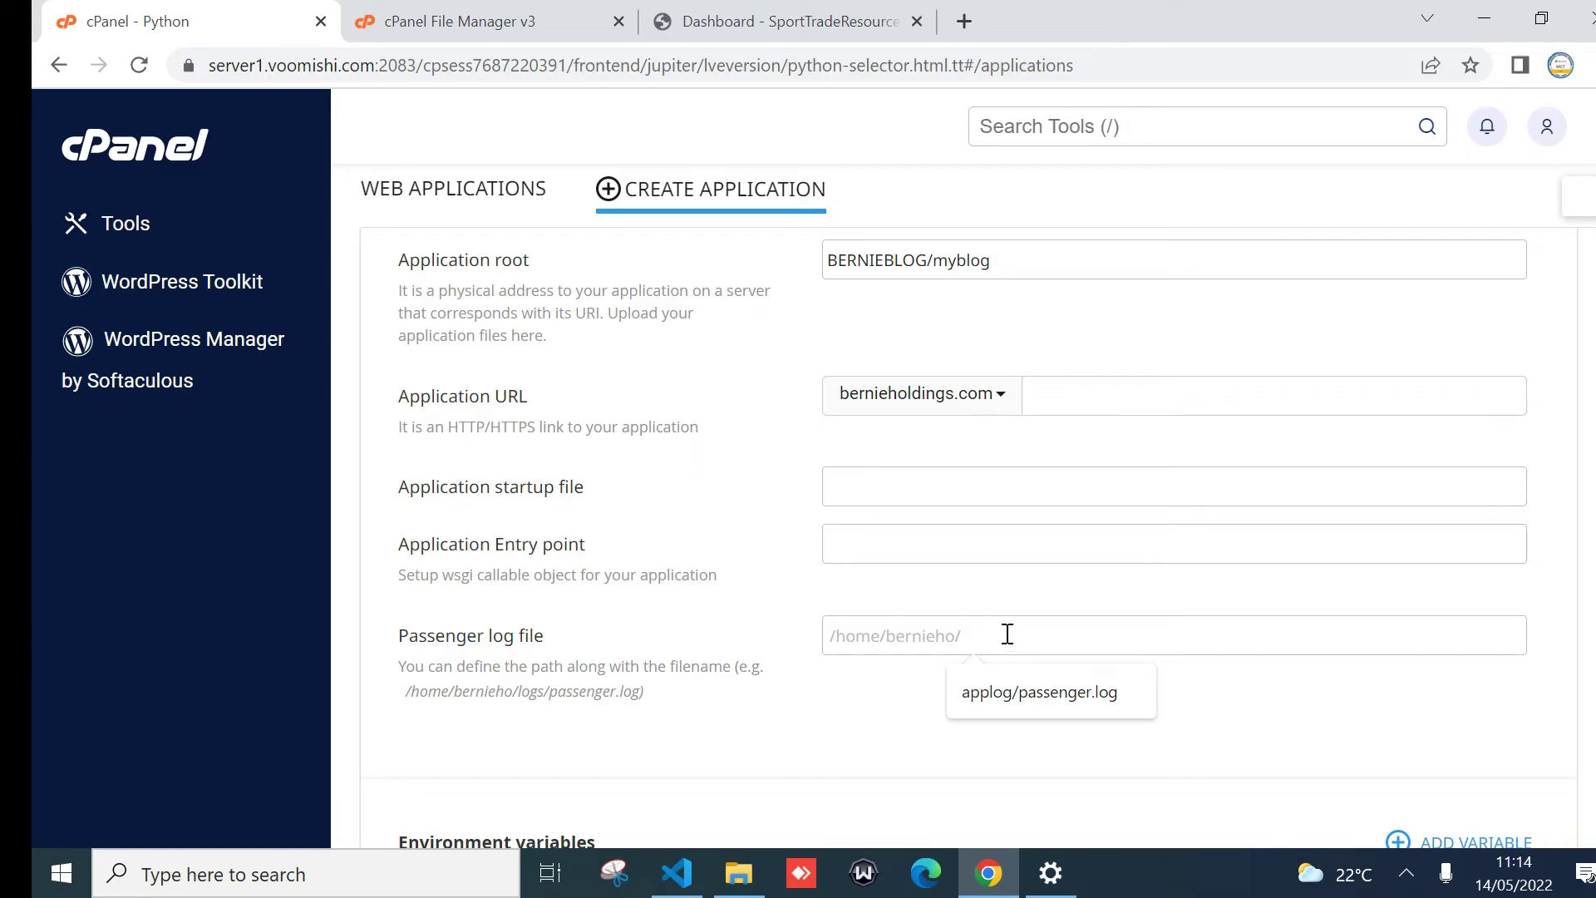
left_click(917, 701)
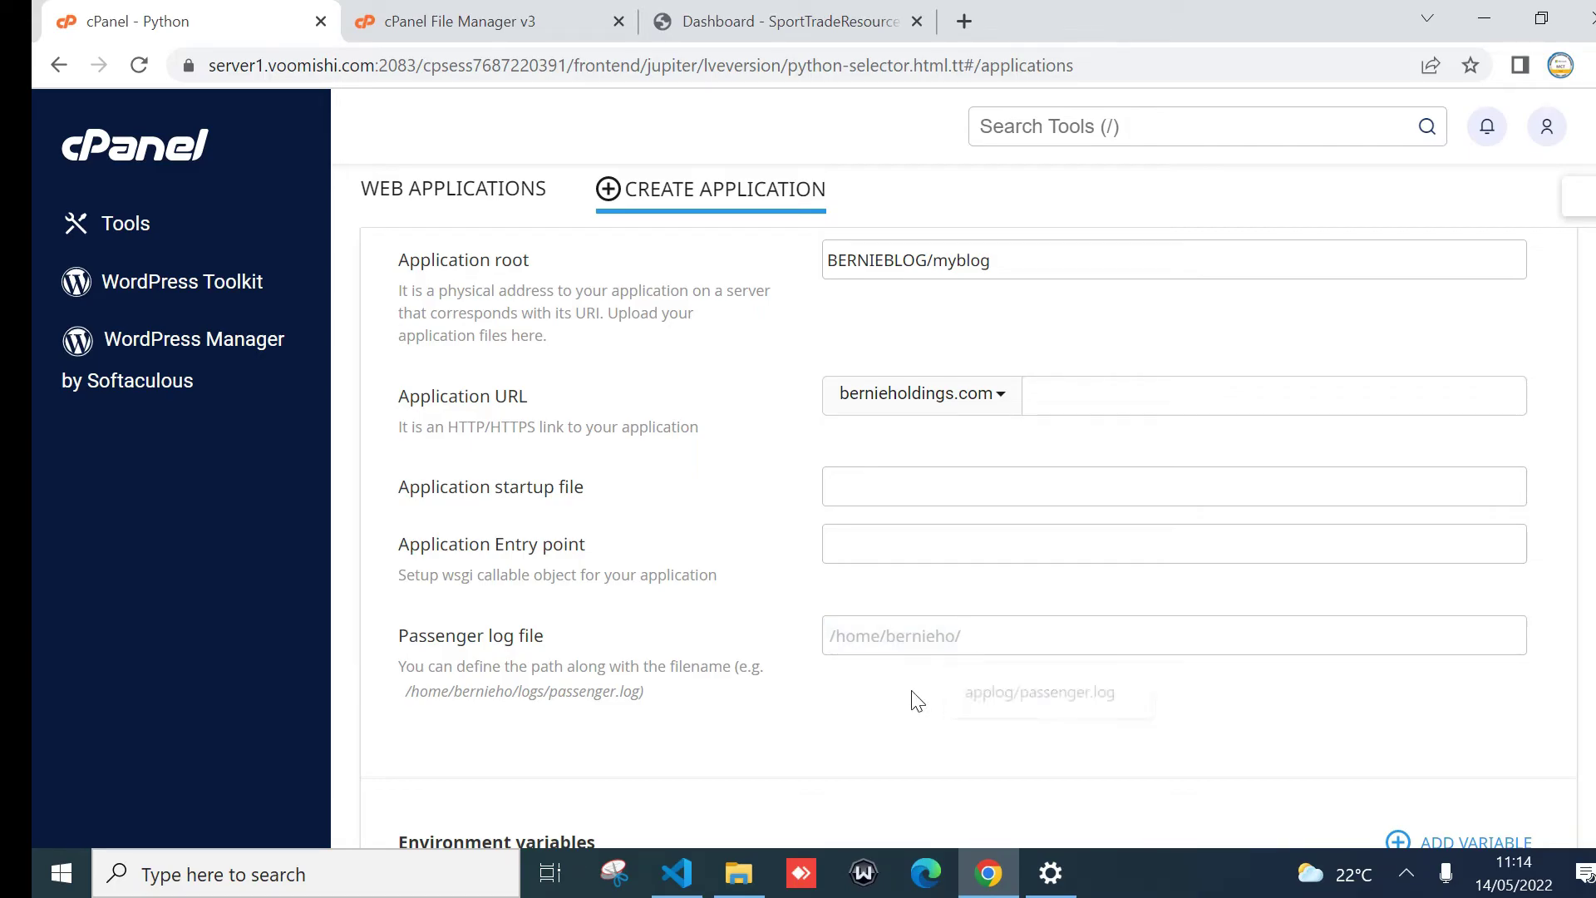
left_click(1010, 632)
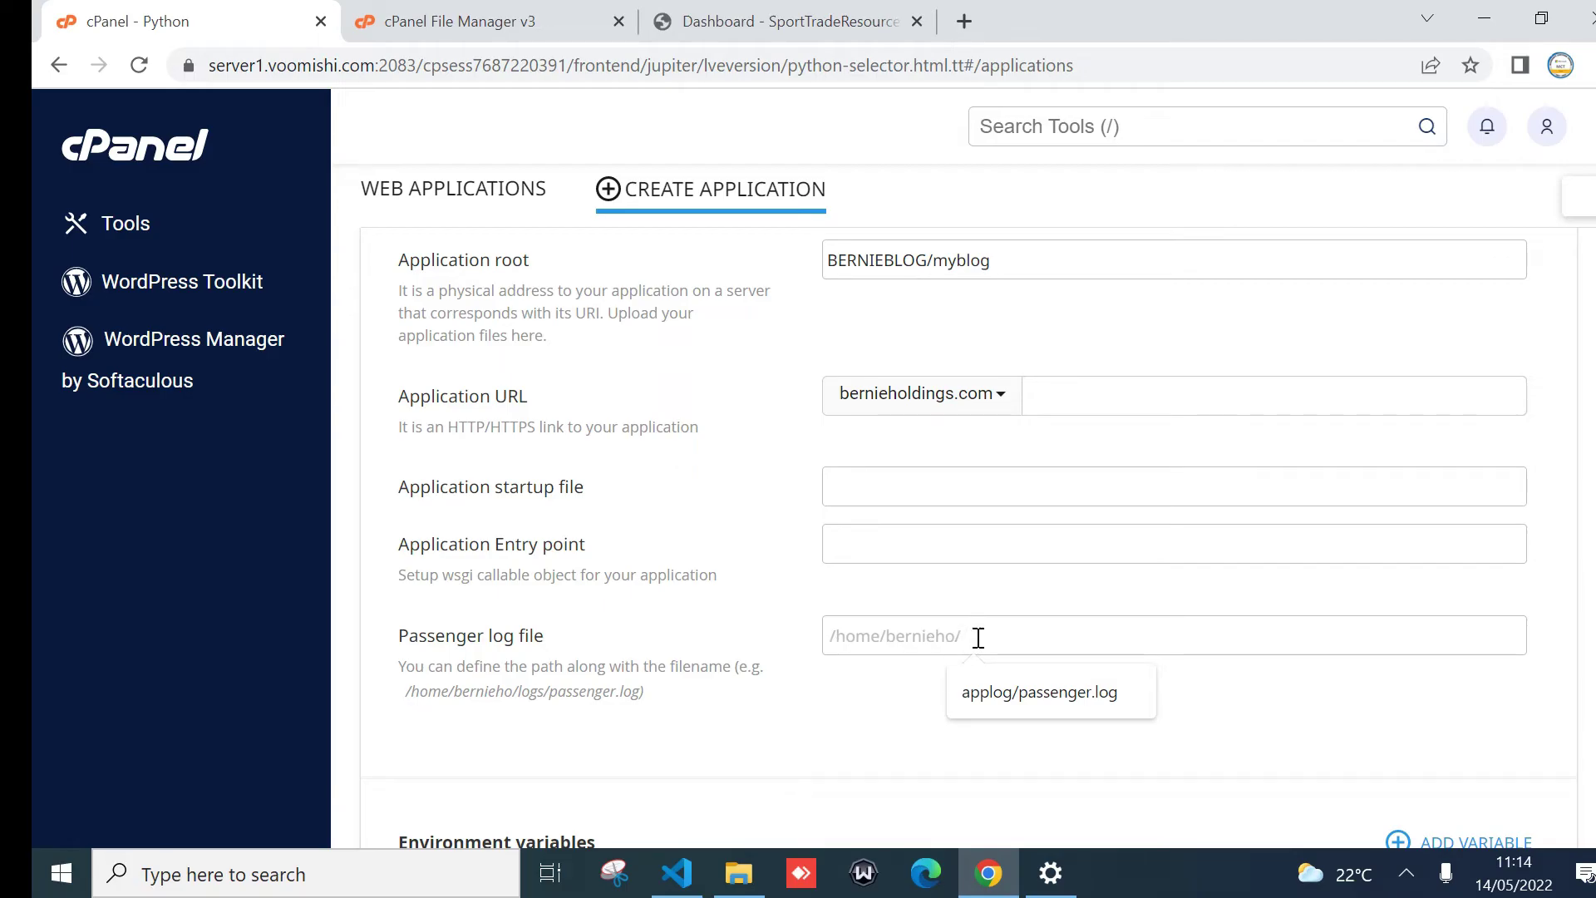
type("app")
type("log/passenger")
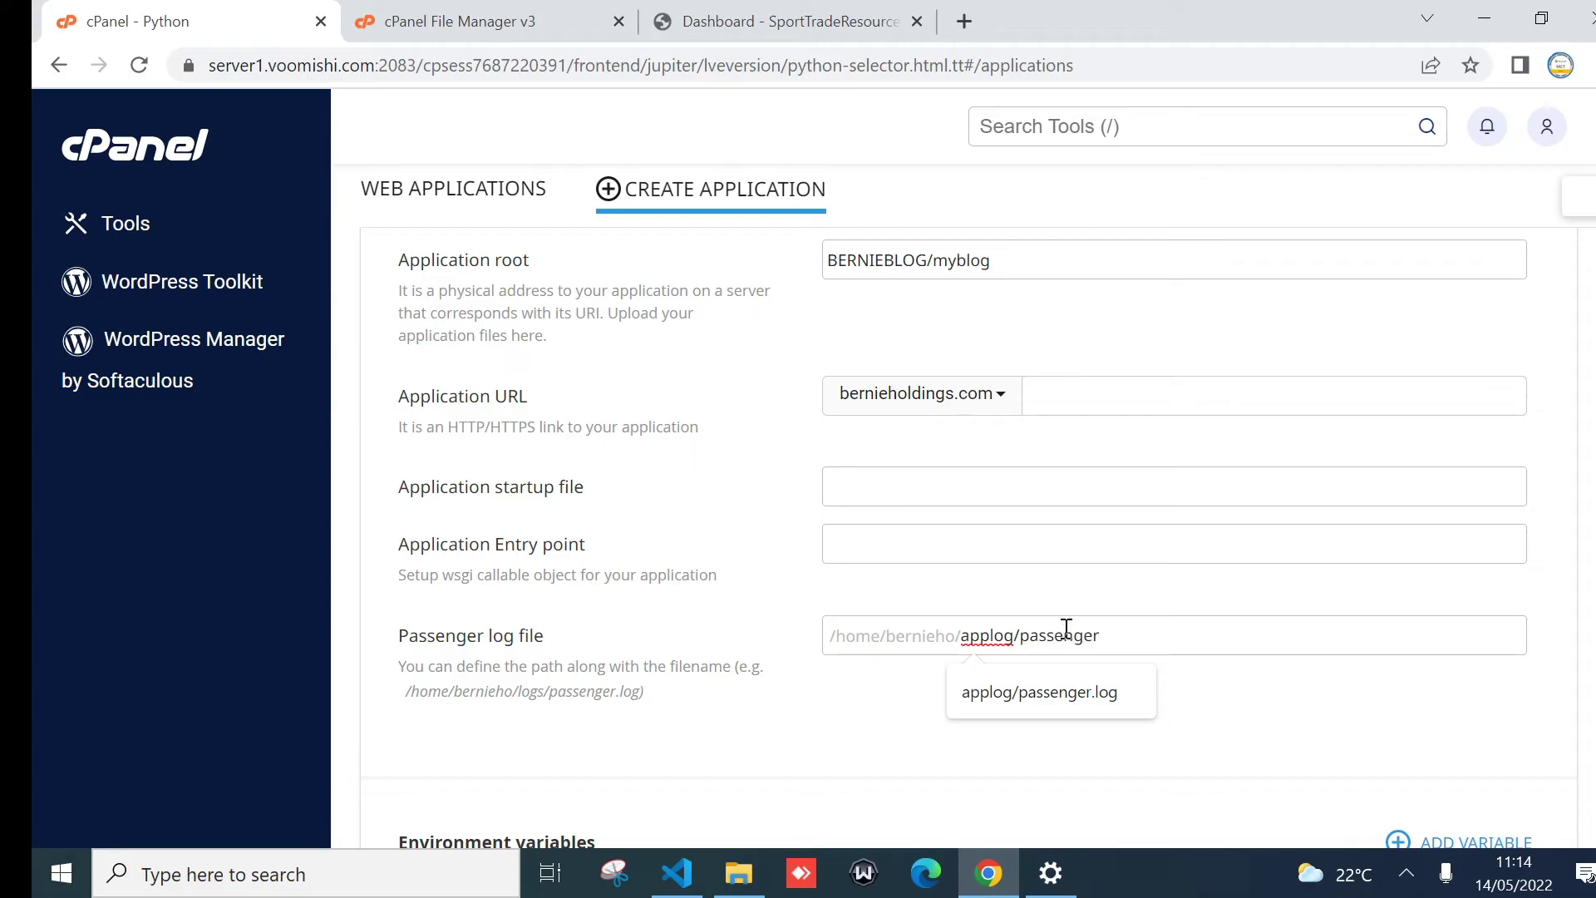
type(".log")
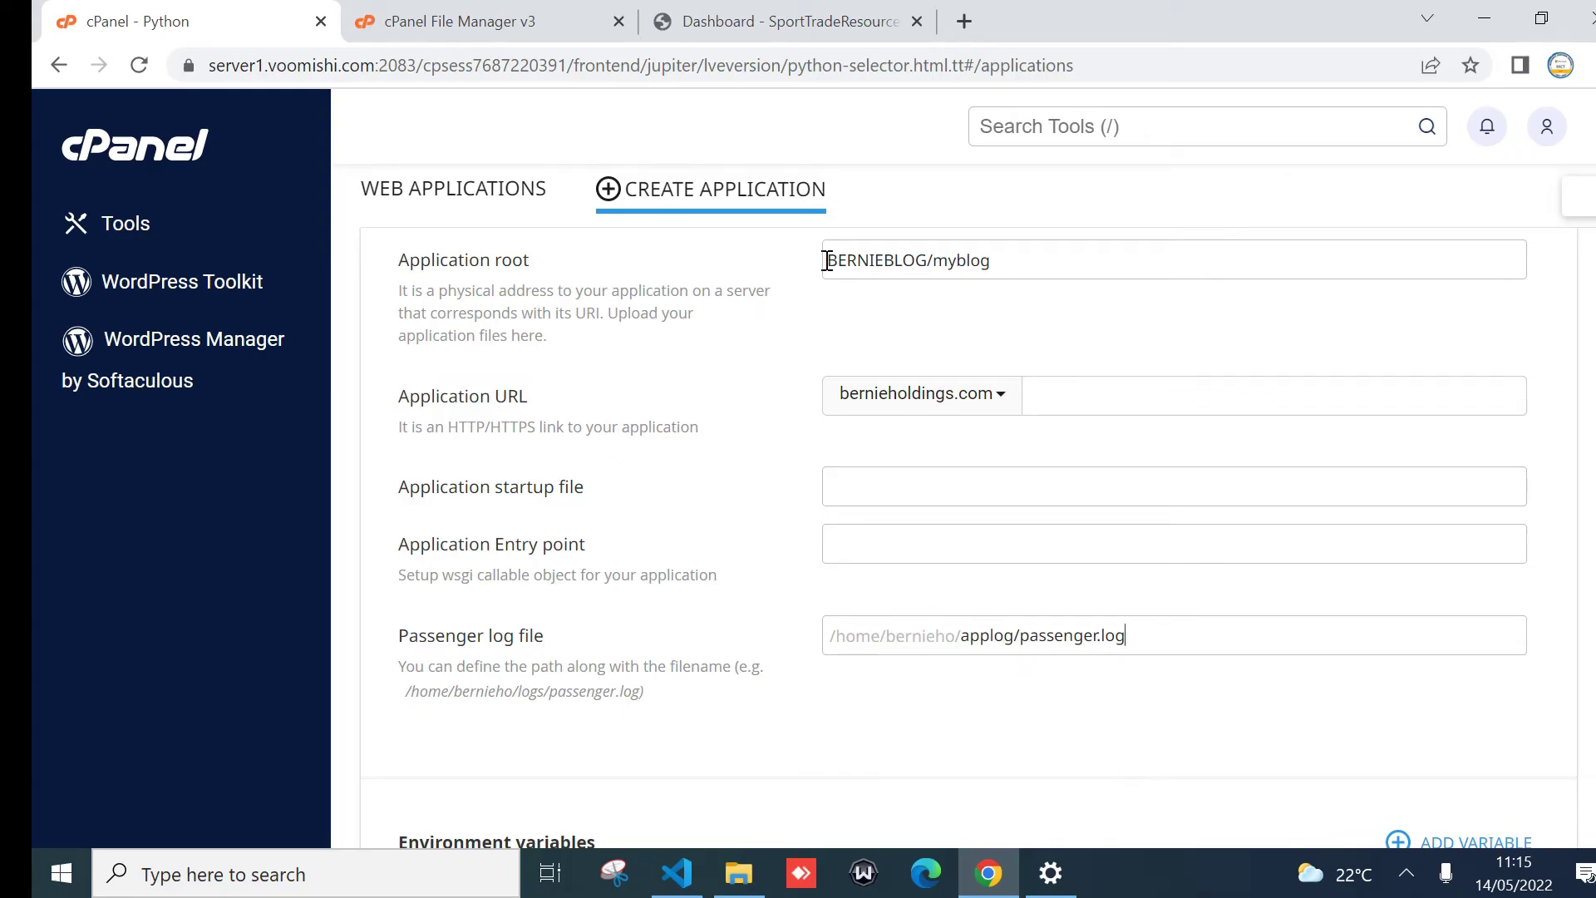
- Check the home directory folders in File Manager, then return to the application form and create the Python application
left_click(453, 21)
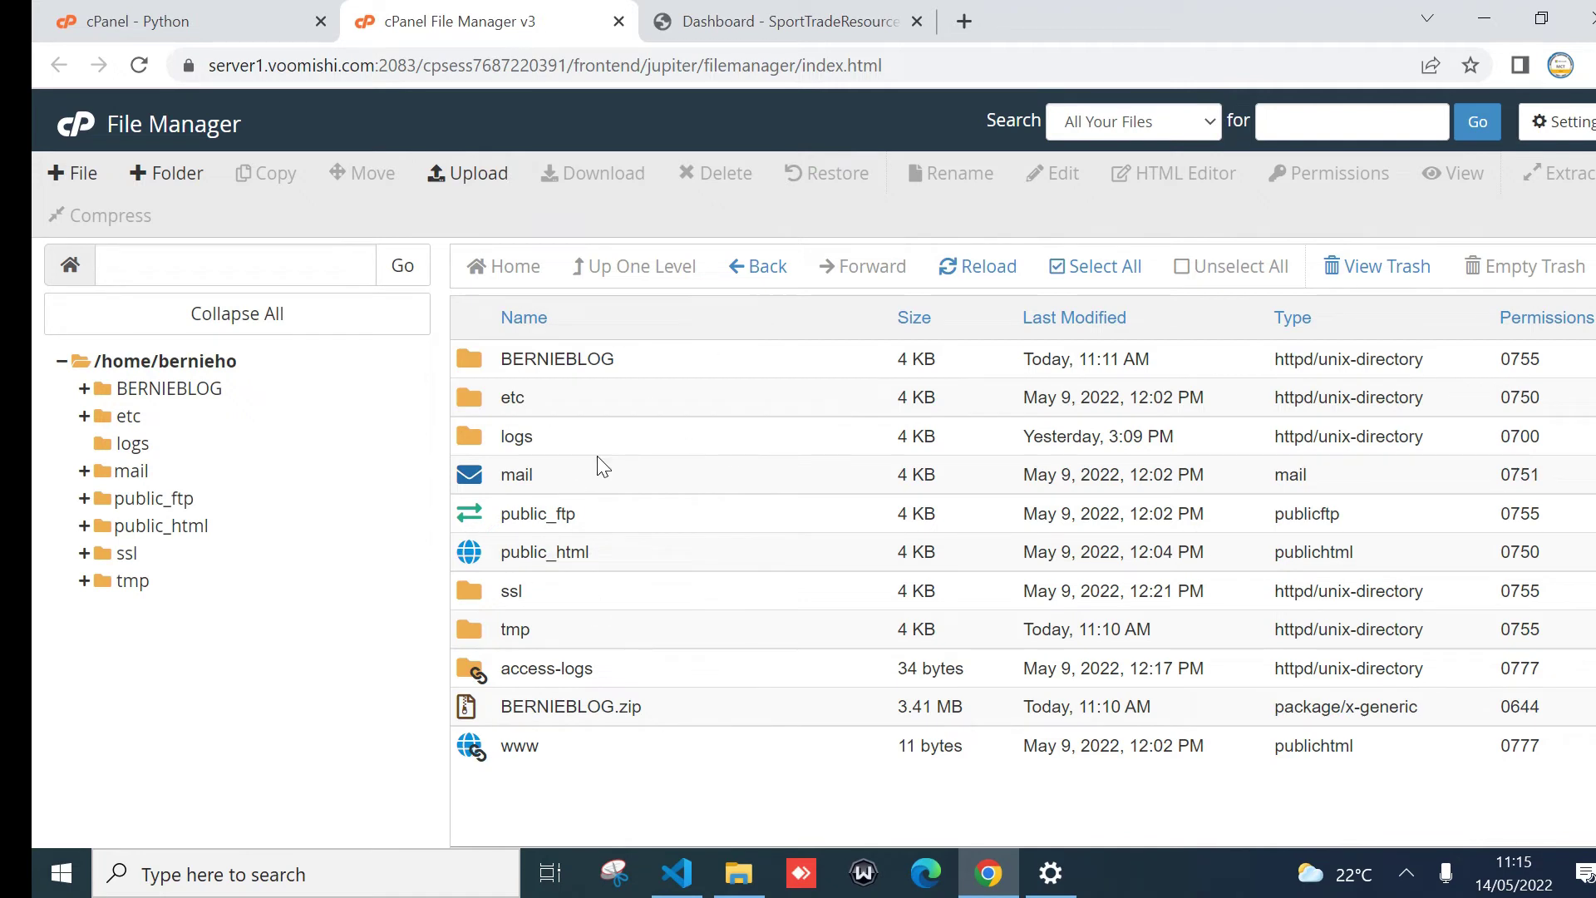
left_click(220, 13)
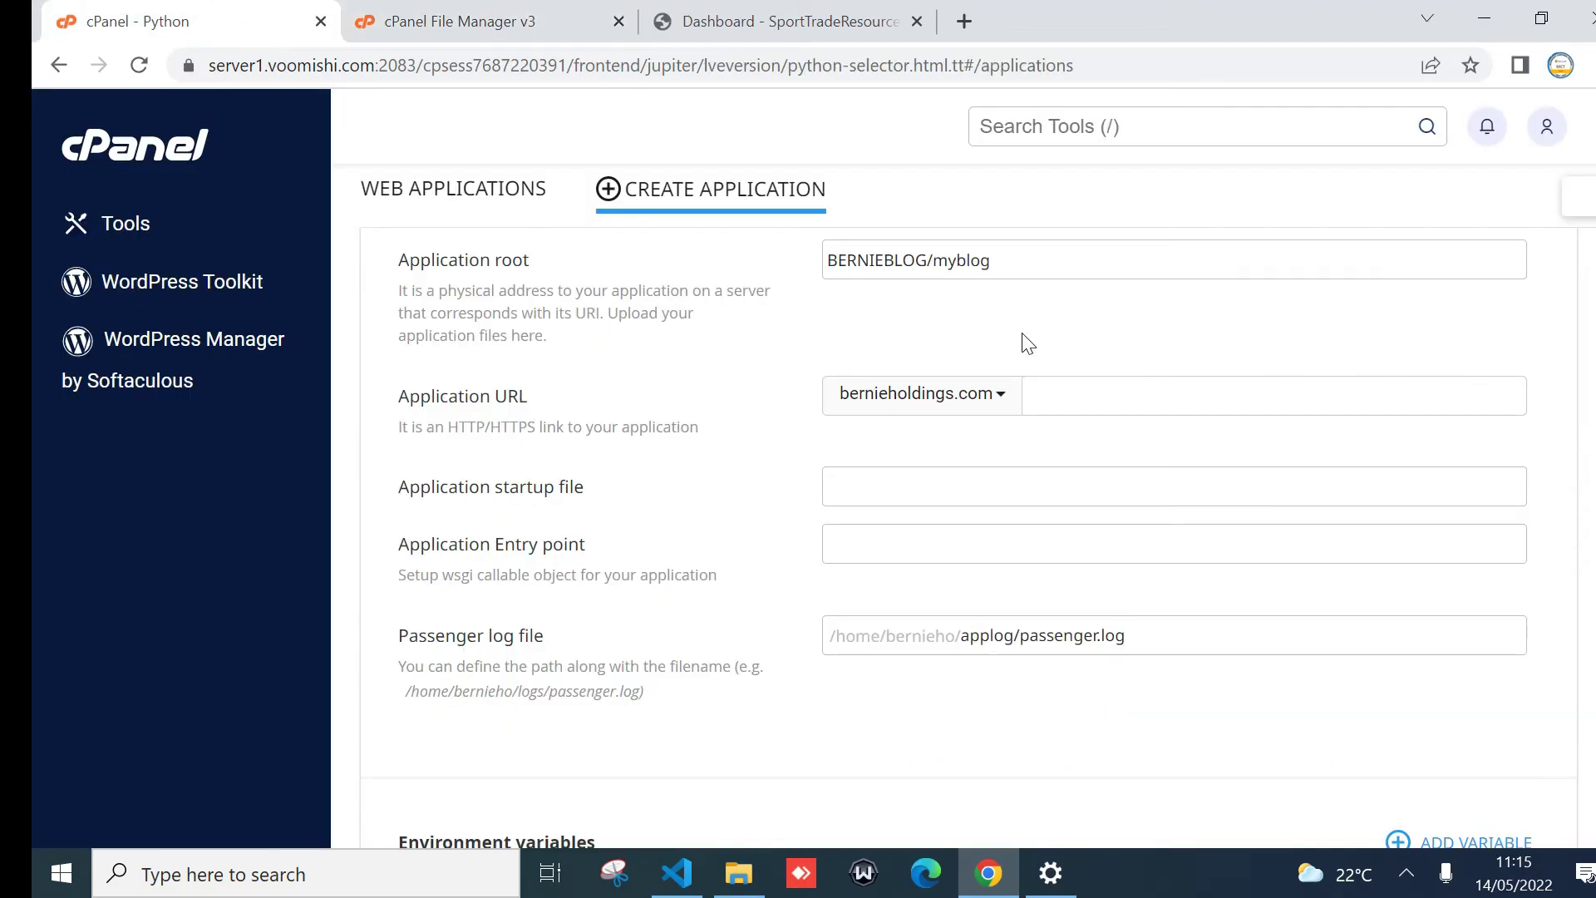
scroll(968, 539, "down", 3)
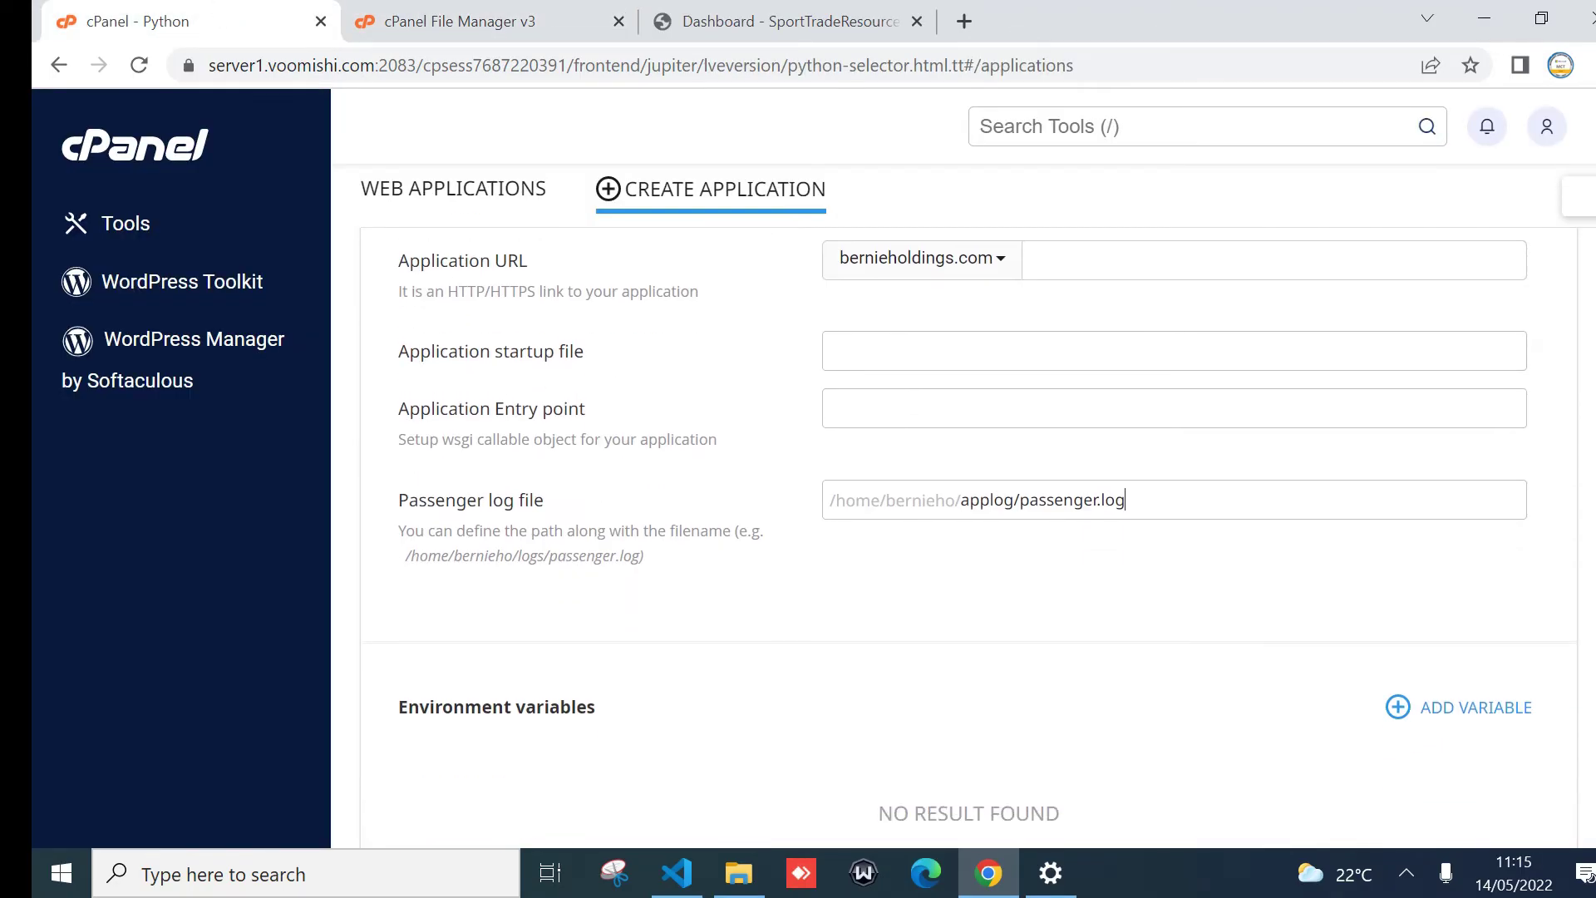
scroll(968, 538, "up", 5)
left_click(1551, 324)
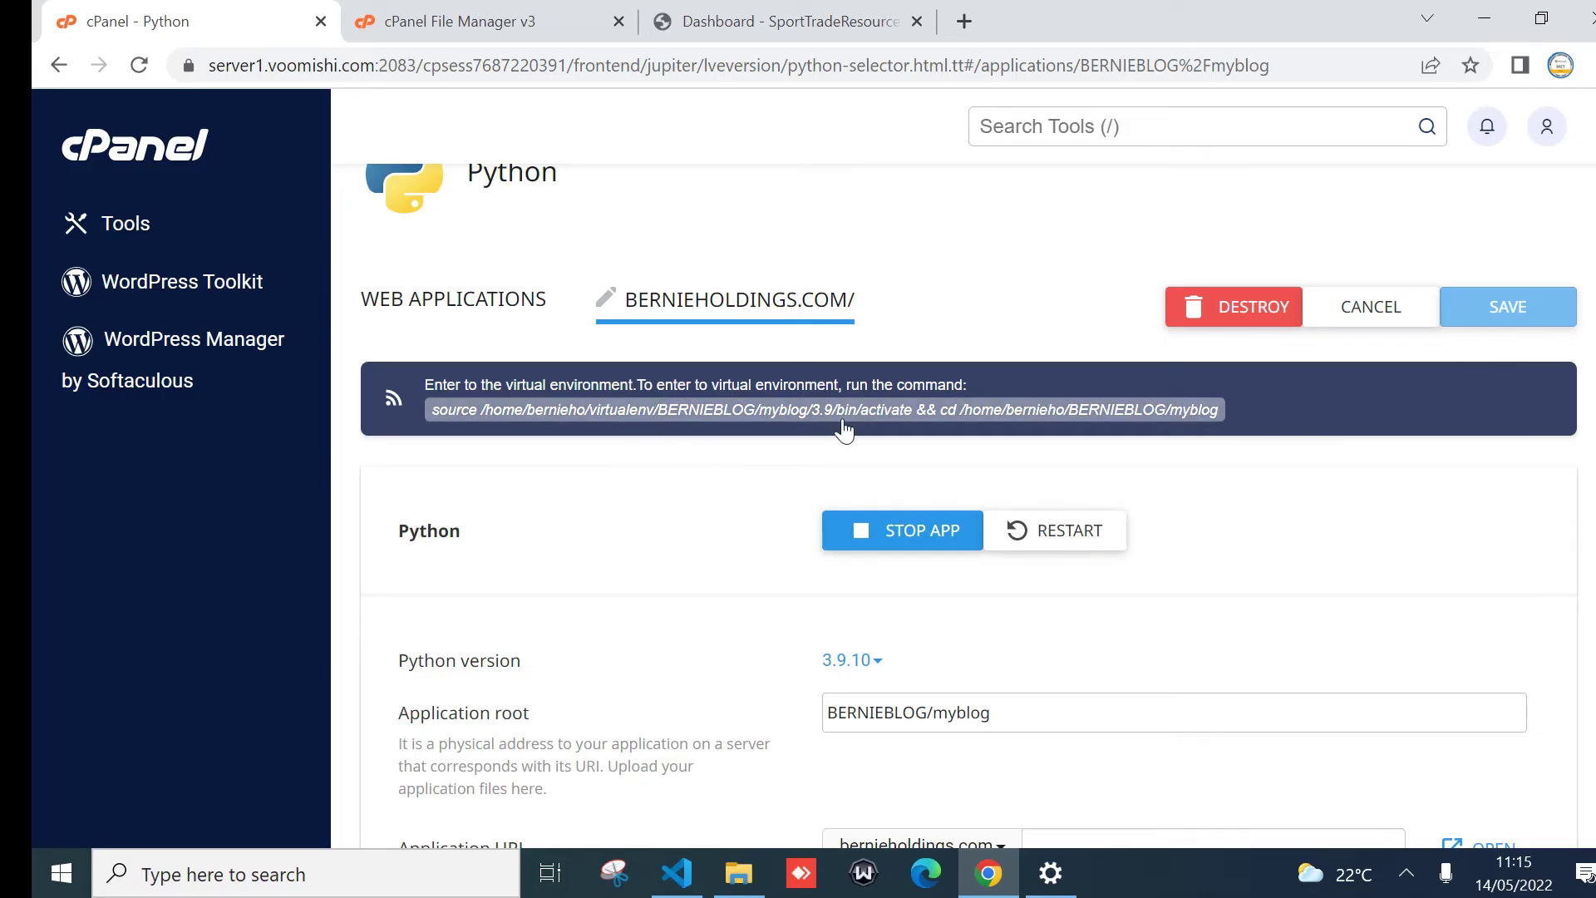
- Review the command for entering the new application's virtual environment
left_click_drag(843, 430, 1202, 424)
left_click(1005, 428)
left_click(883, 422)
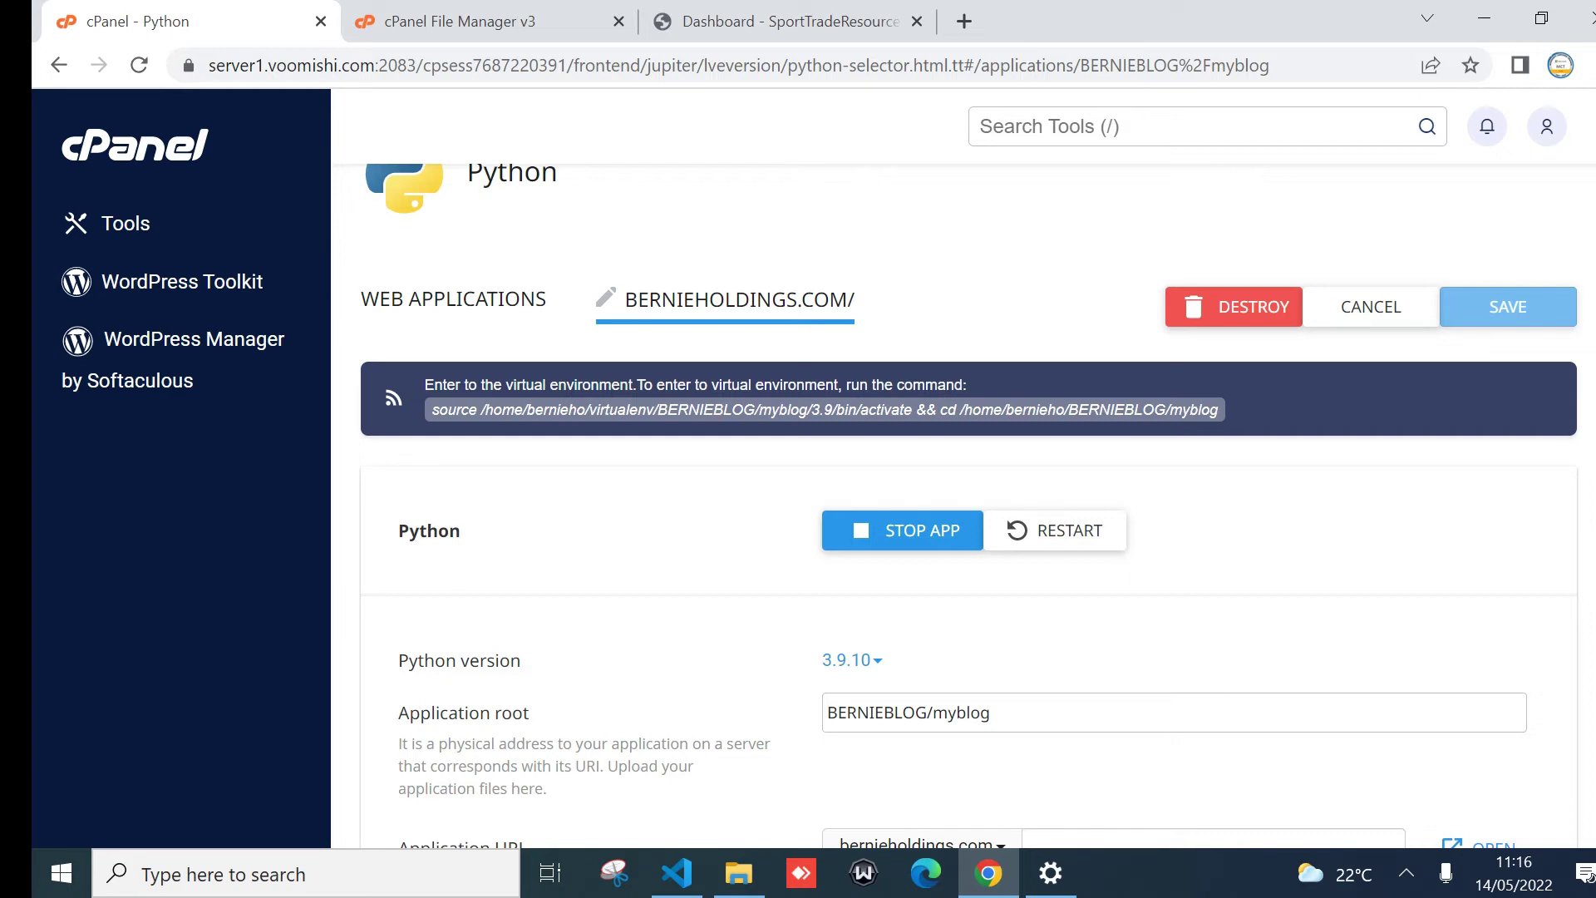
- Open bernieholdings.com in a new browser tab and check the page served by the Python application
left_click(964, 21)
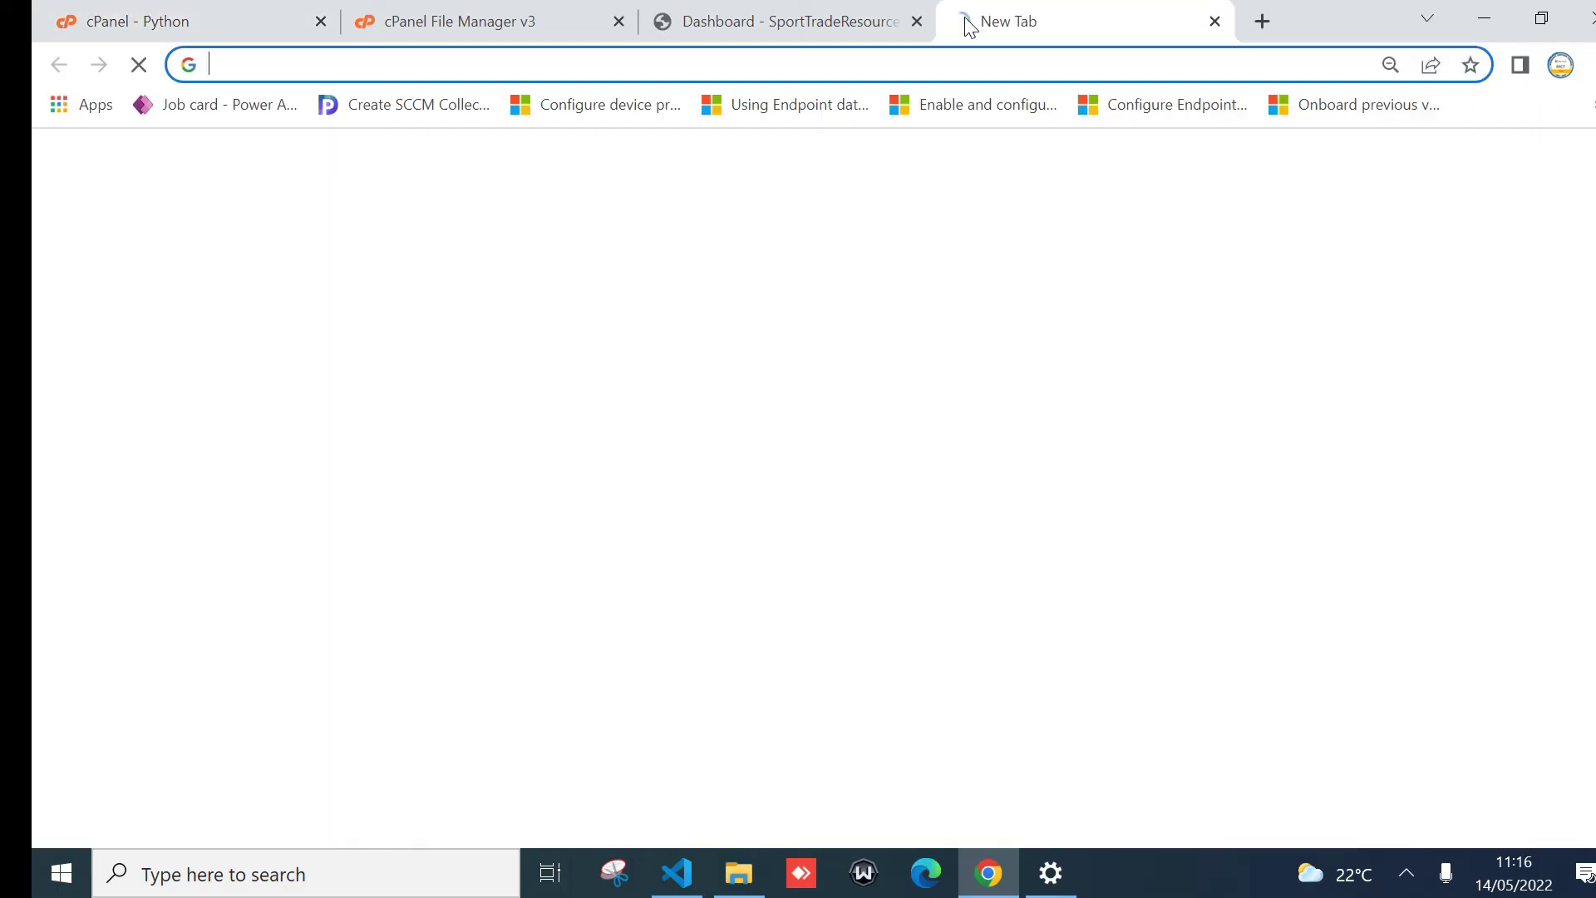
type("bernieholdings.com")
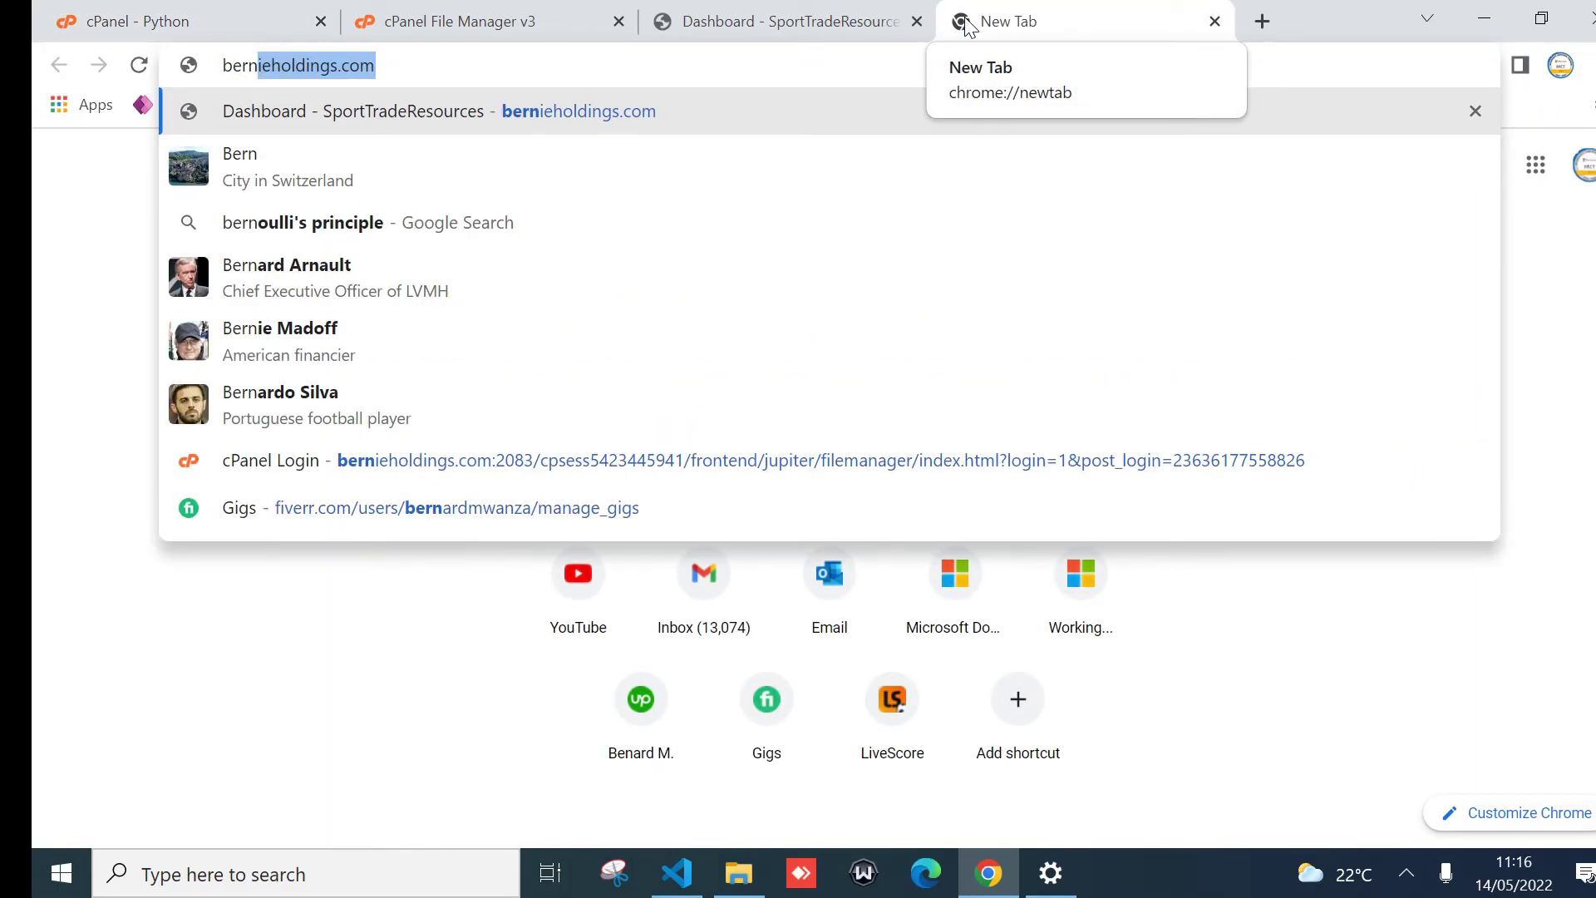
key("Return")
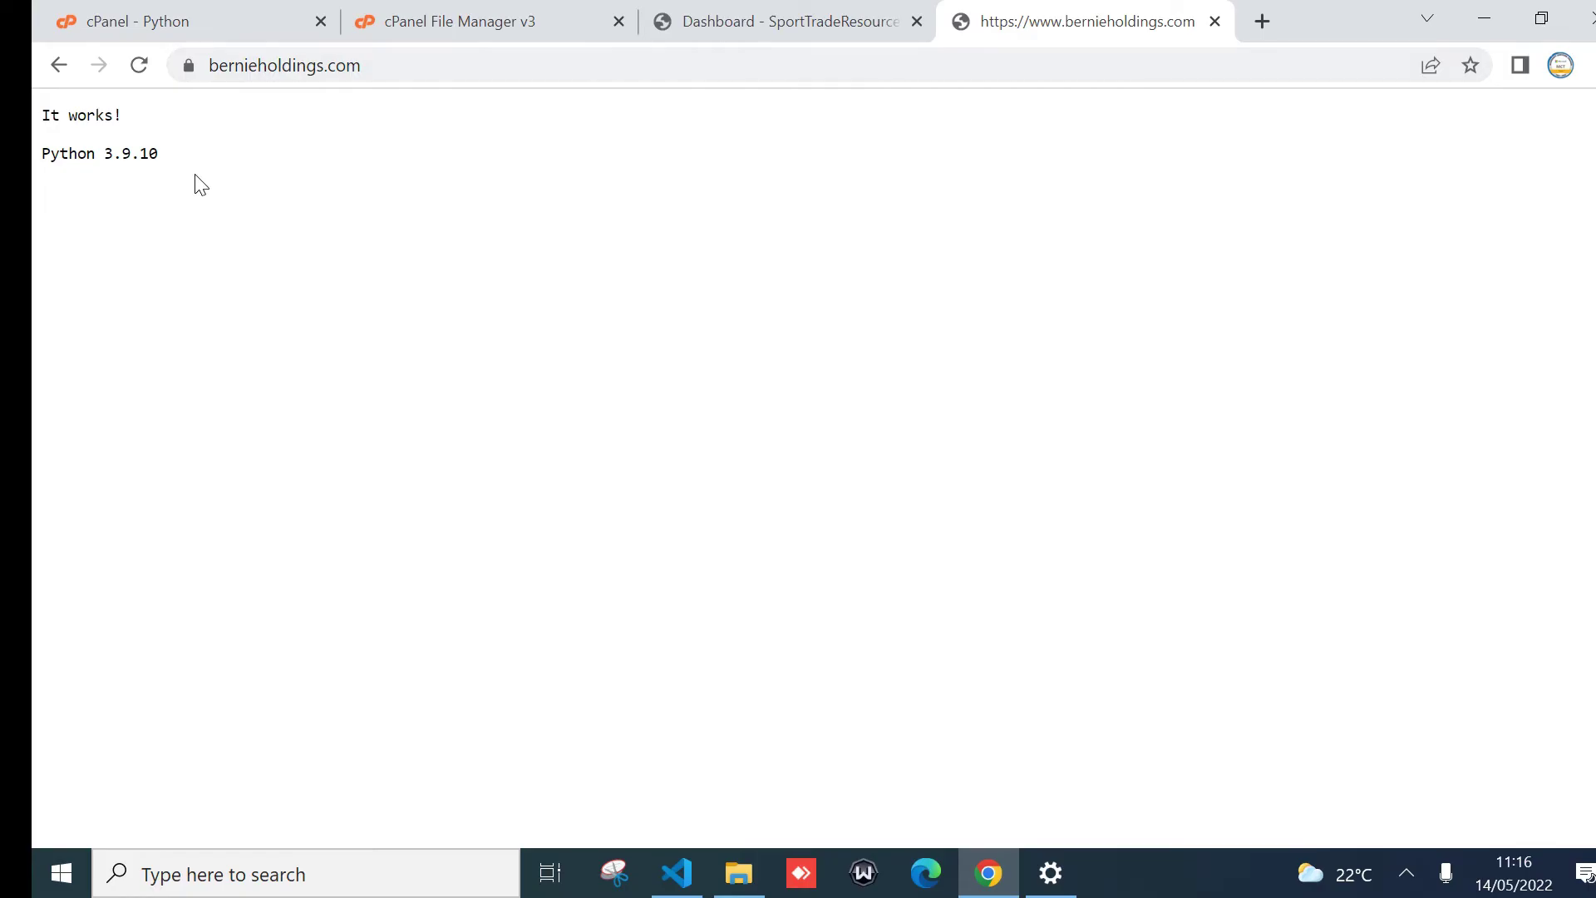
left_click_drag(38, 118, 131, 128)
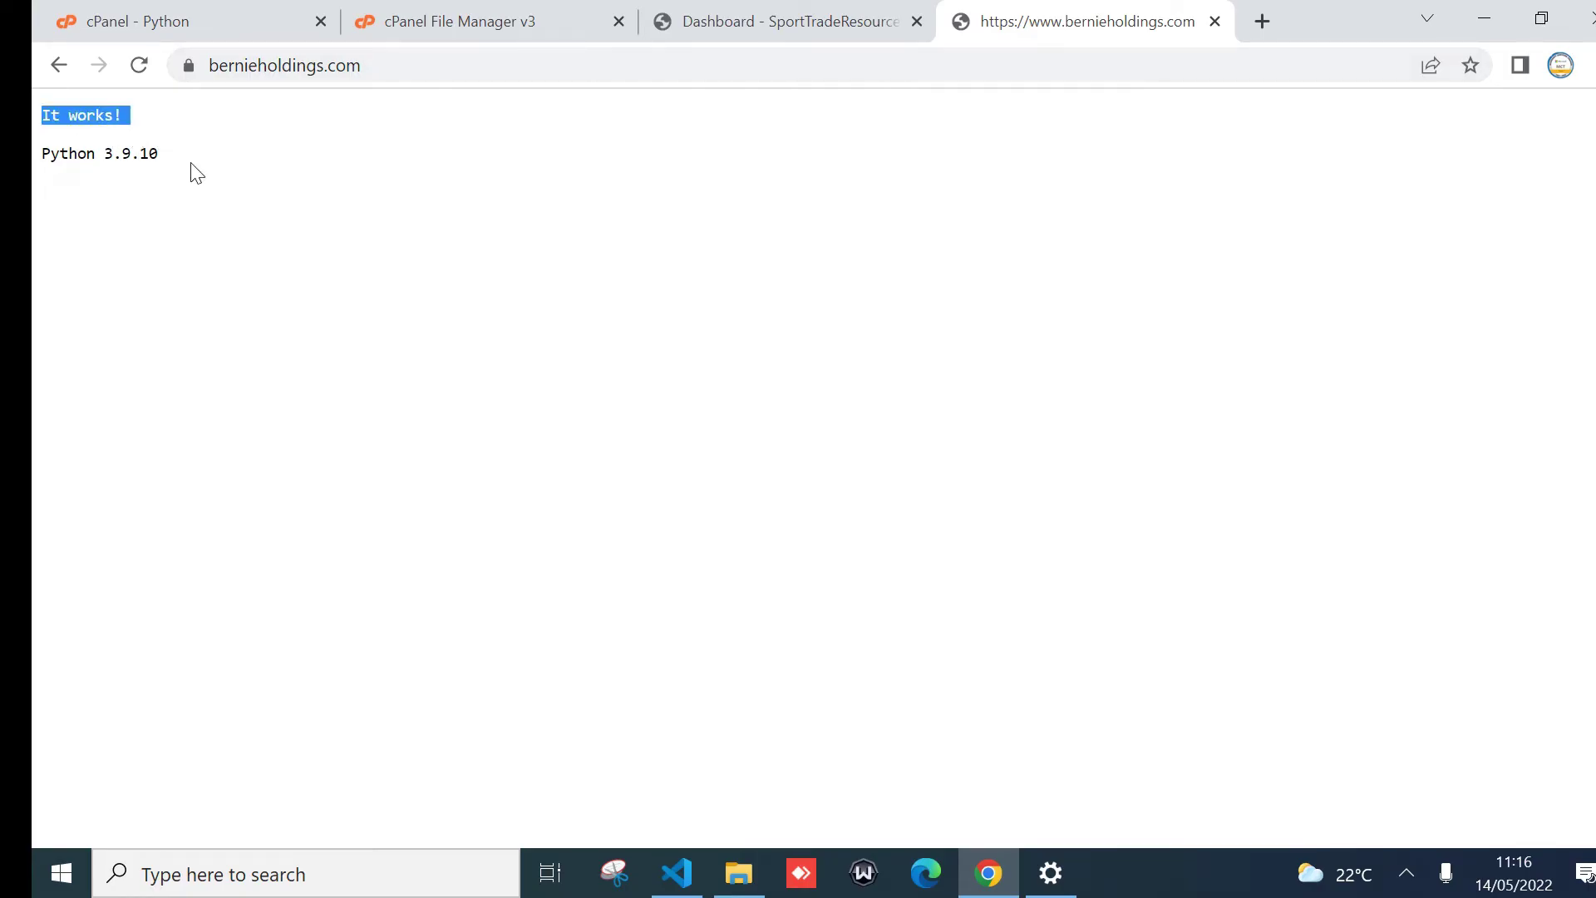
left_click_drag(164, 160, 39, 121)
left_click(214, 179)
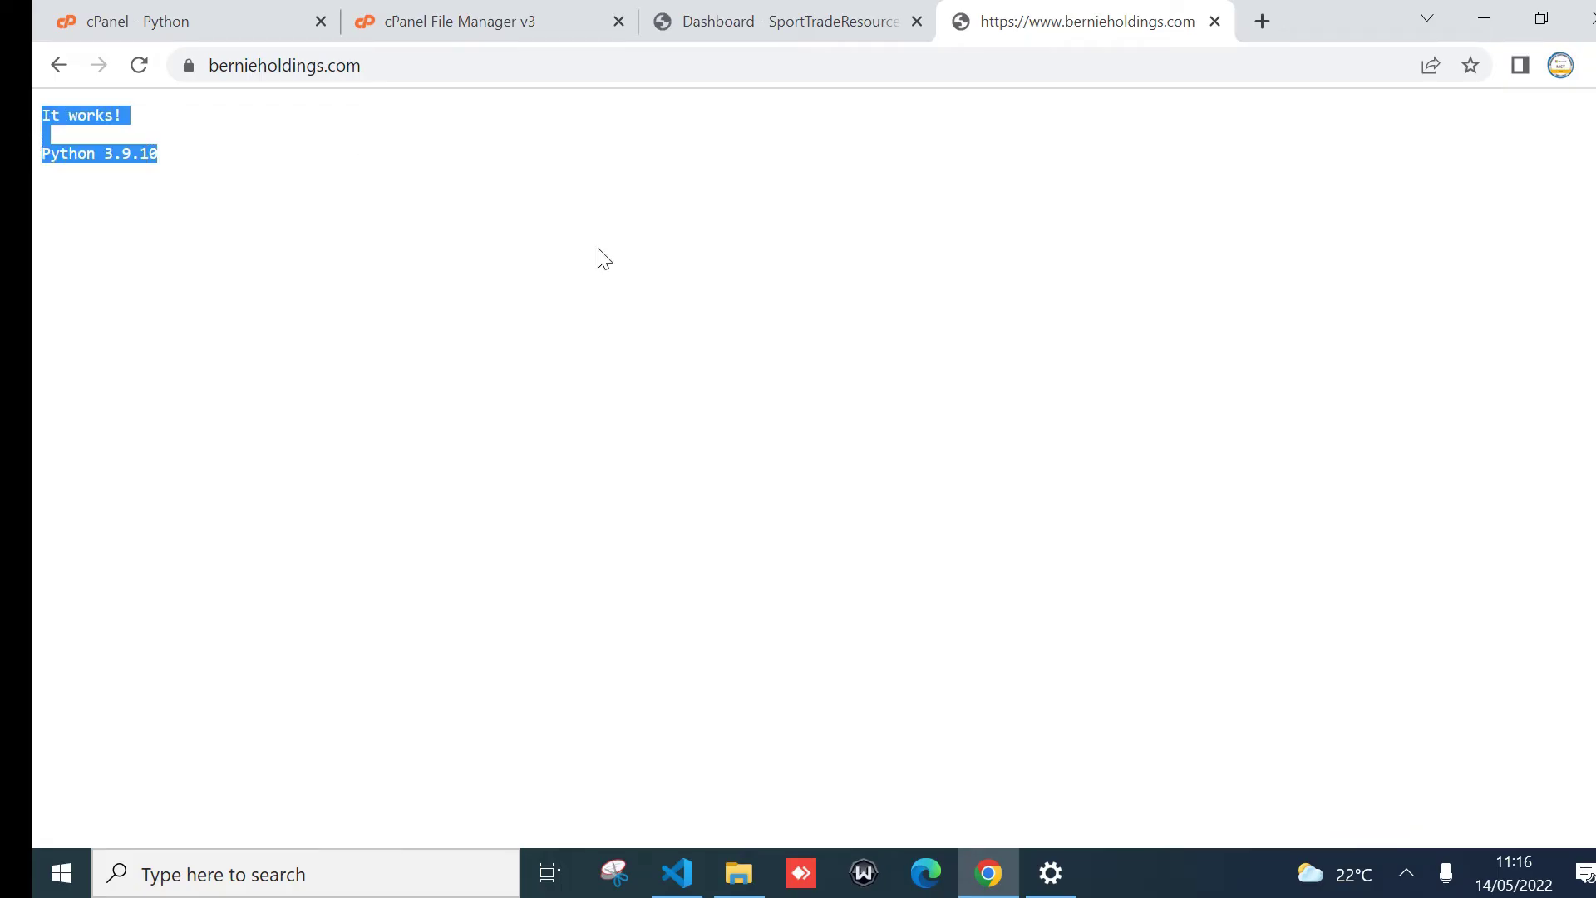
- Open passenger_wsgi.py from the BERNIEBLOG/myblog folder in File Manager for editing
left_click(546, 9)
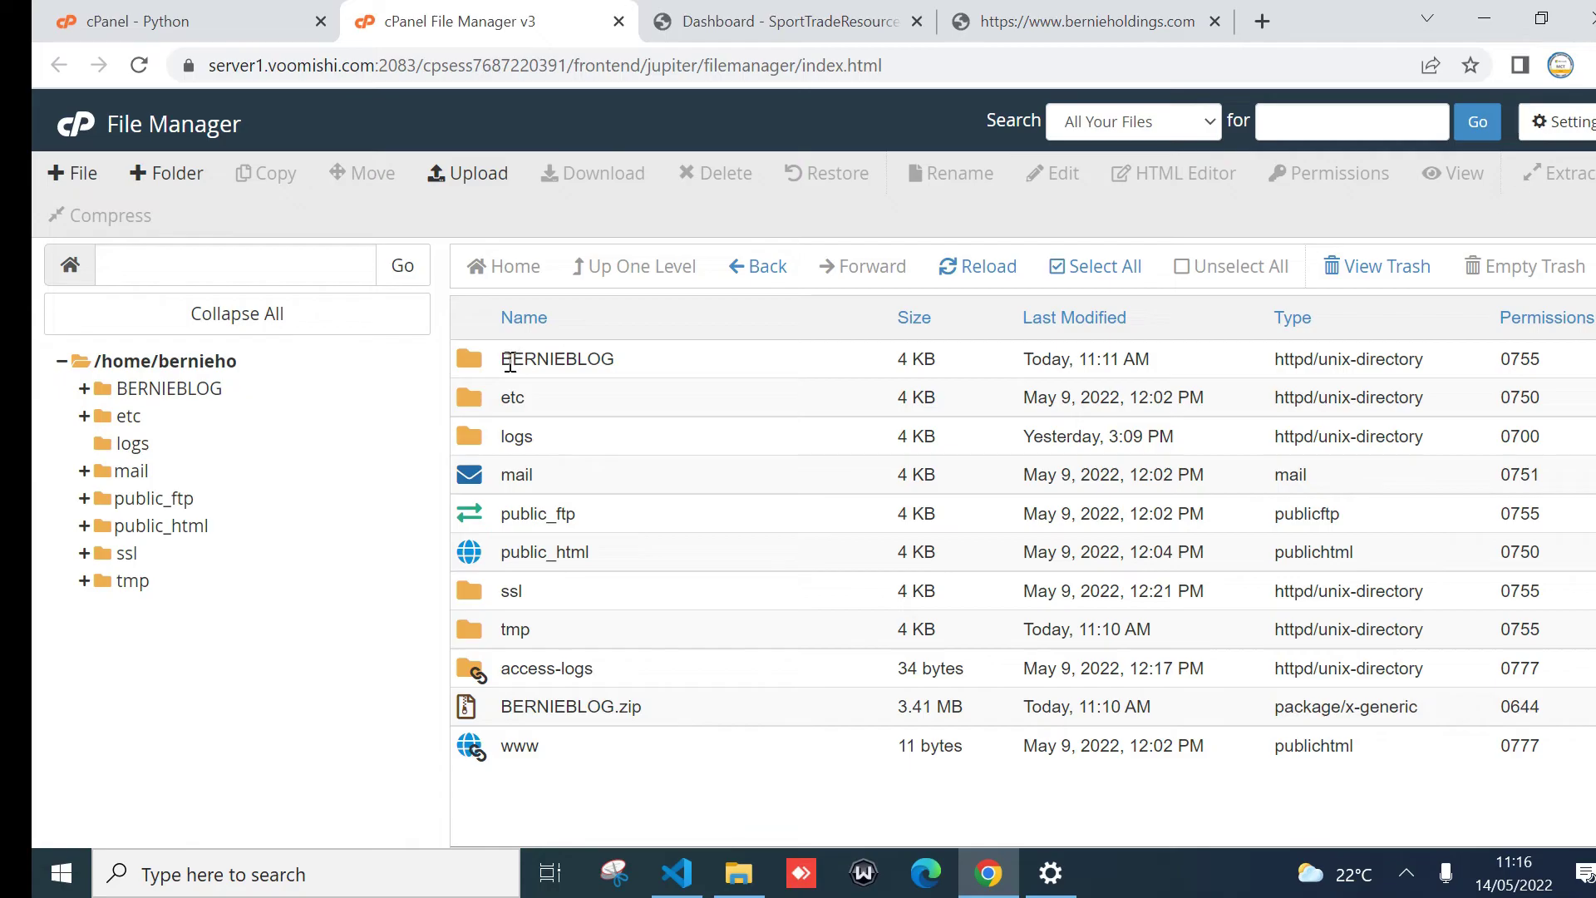
double_click(466, 359)
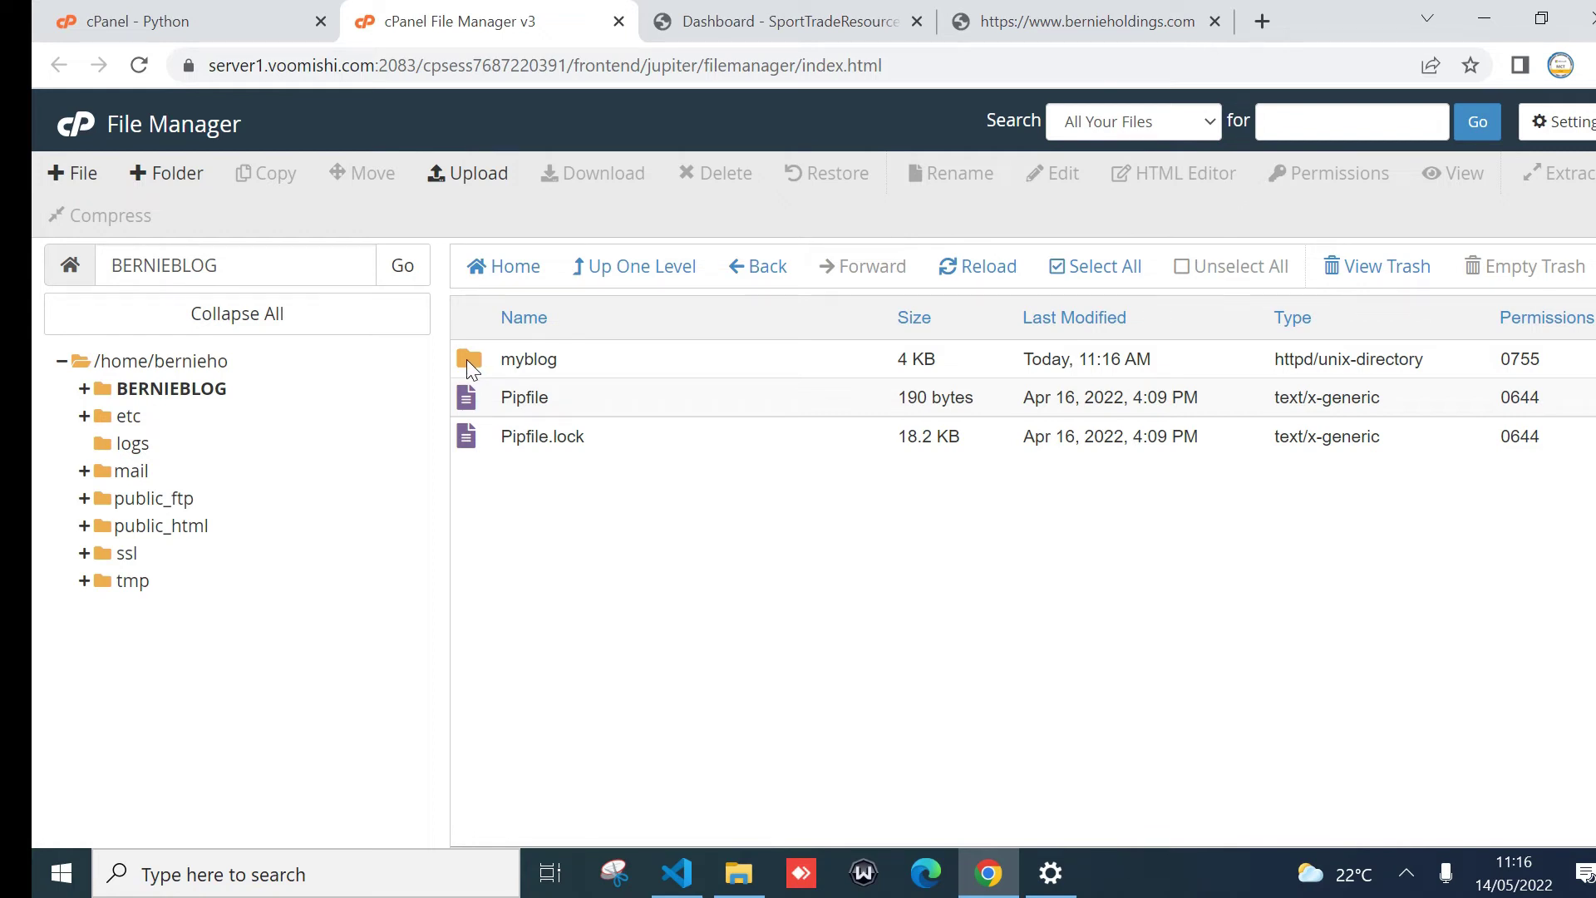
left_click(466, 359)
double_click(466, 360)
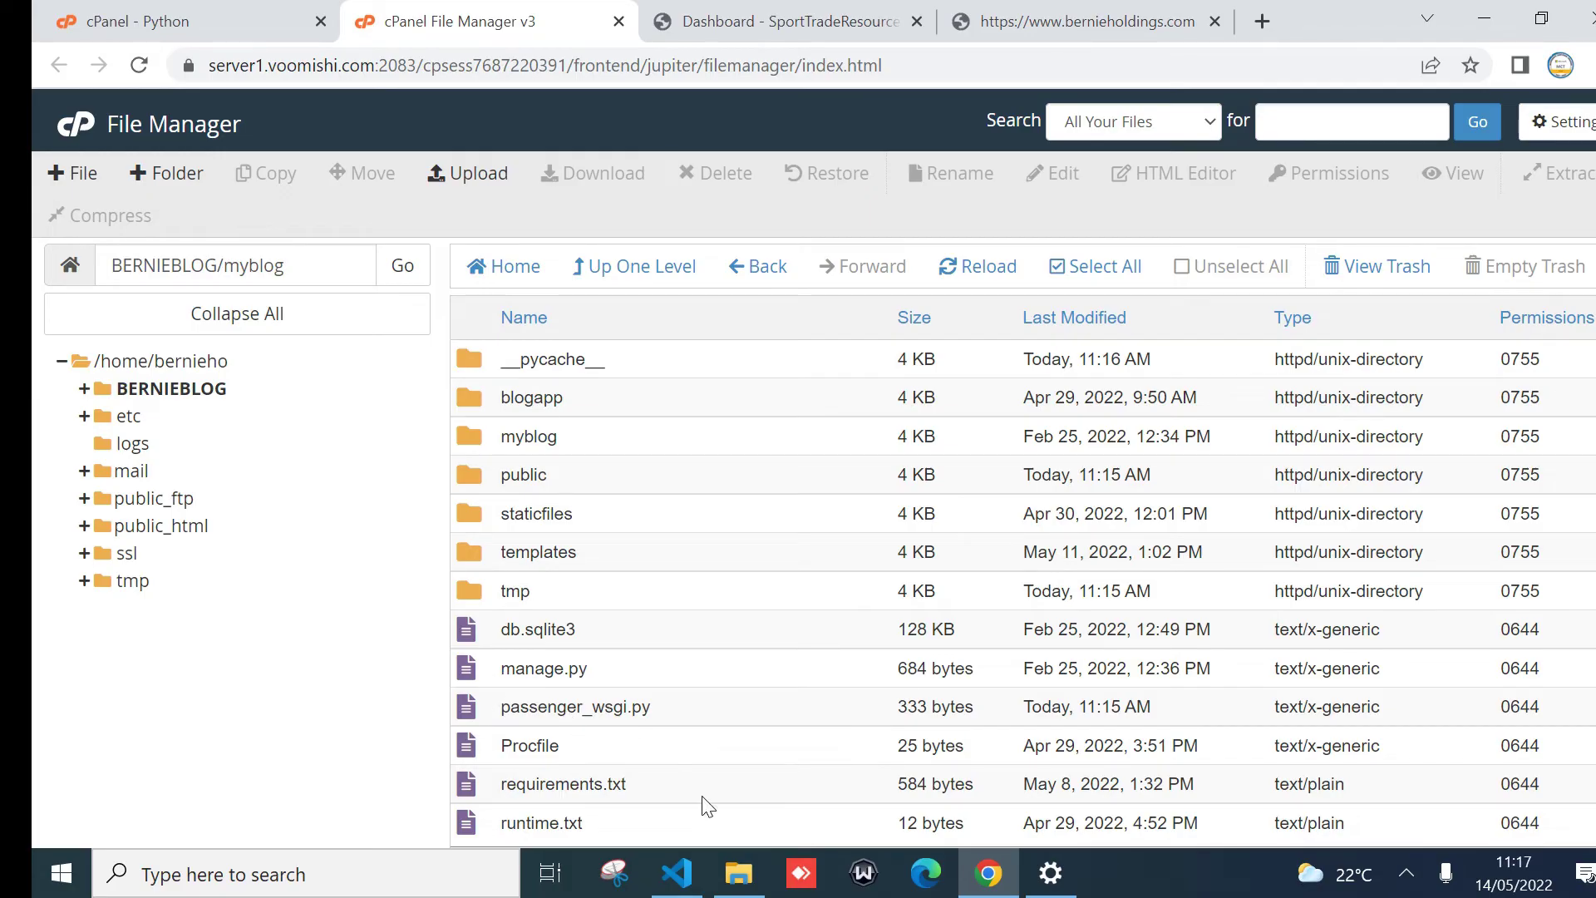
left_click(468, 709)
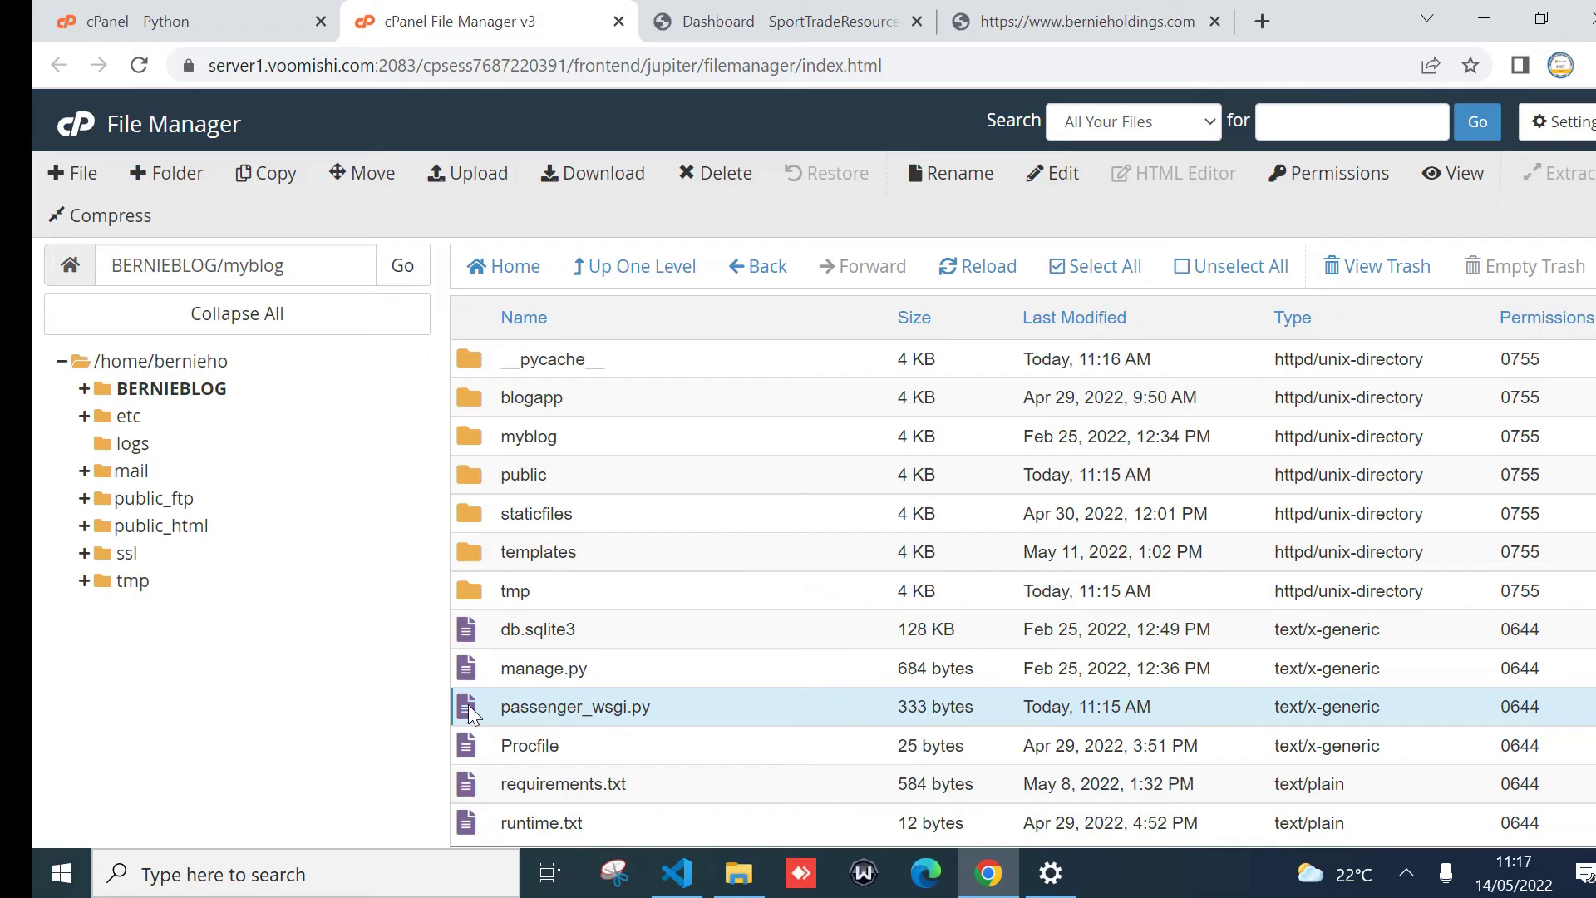
right_click(469, 714)
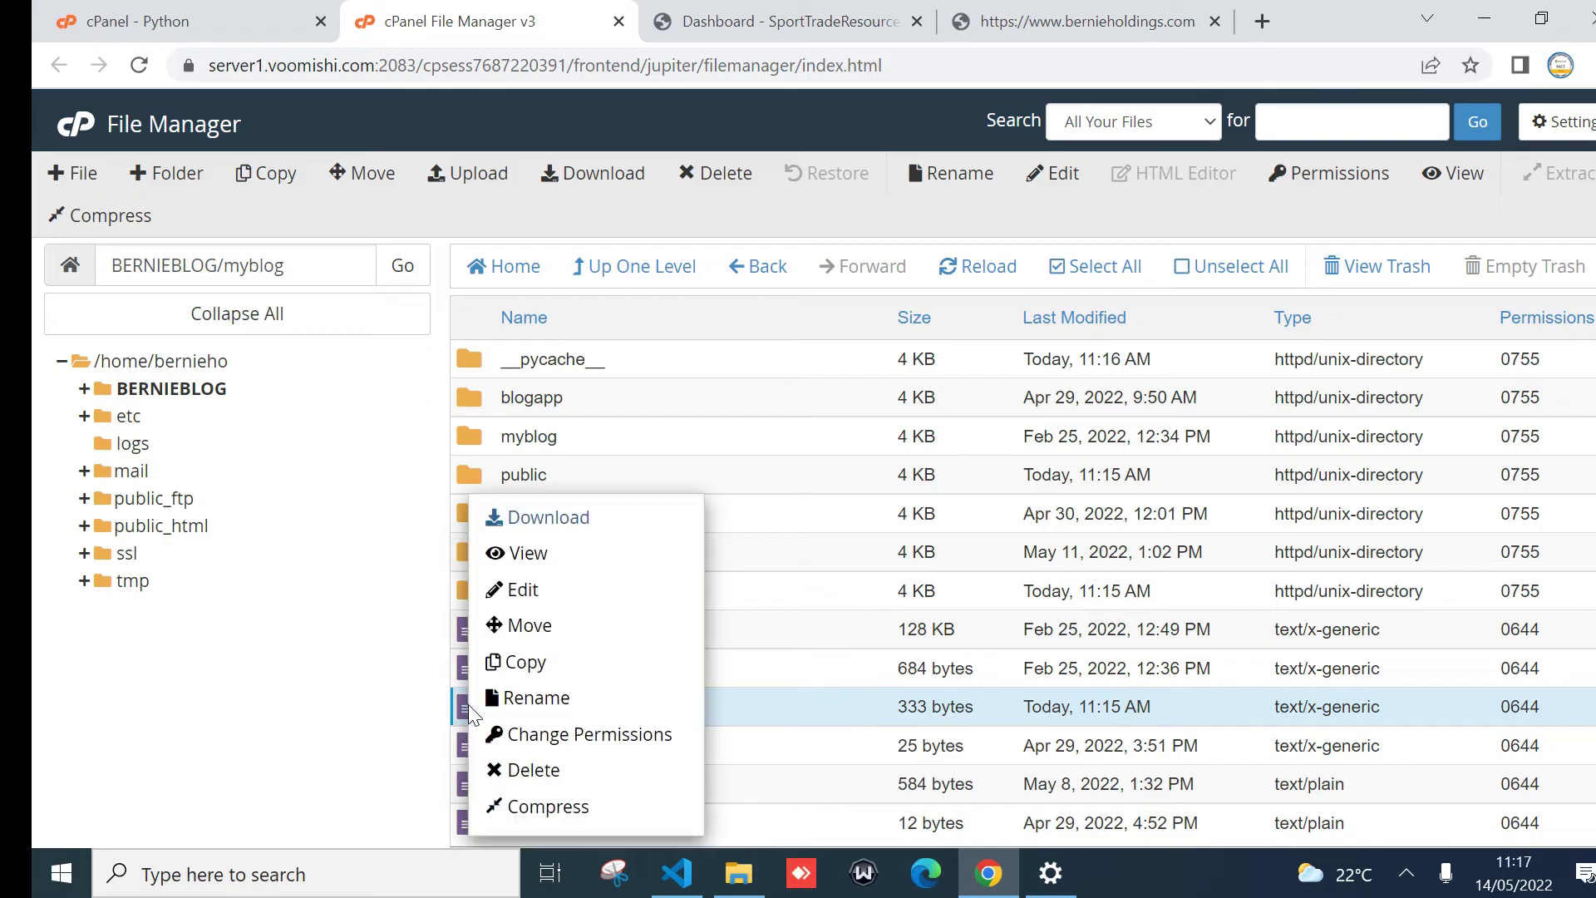
left_click(526, 596)
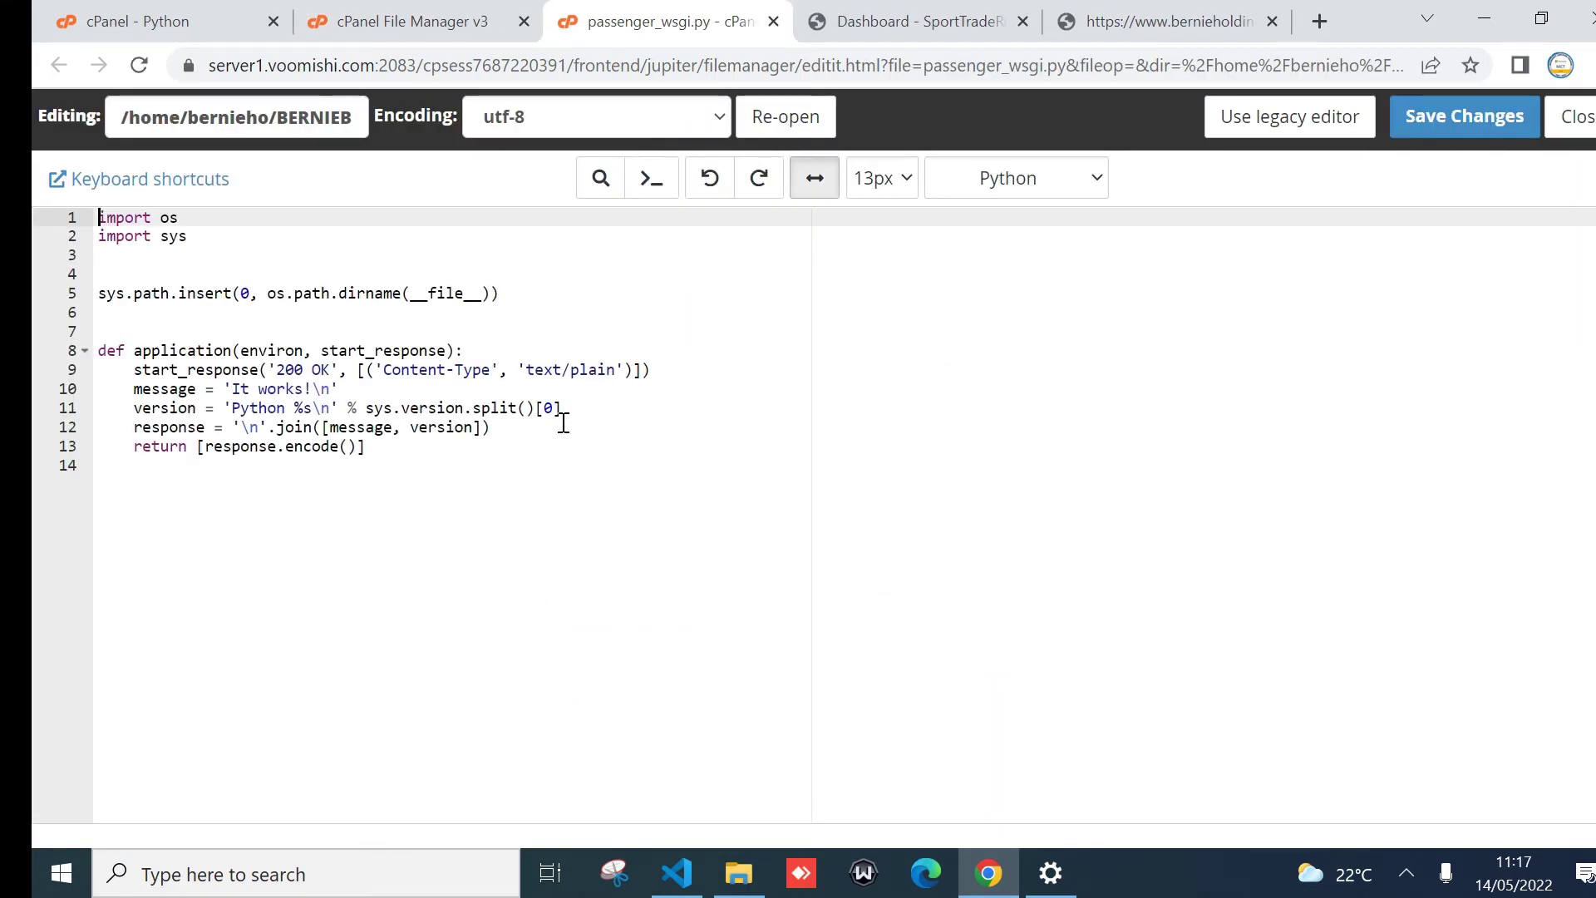
- Change the message string in passenger_wsgi.py to 'It works today!\n' and save the file
left_click(490, 450)
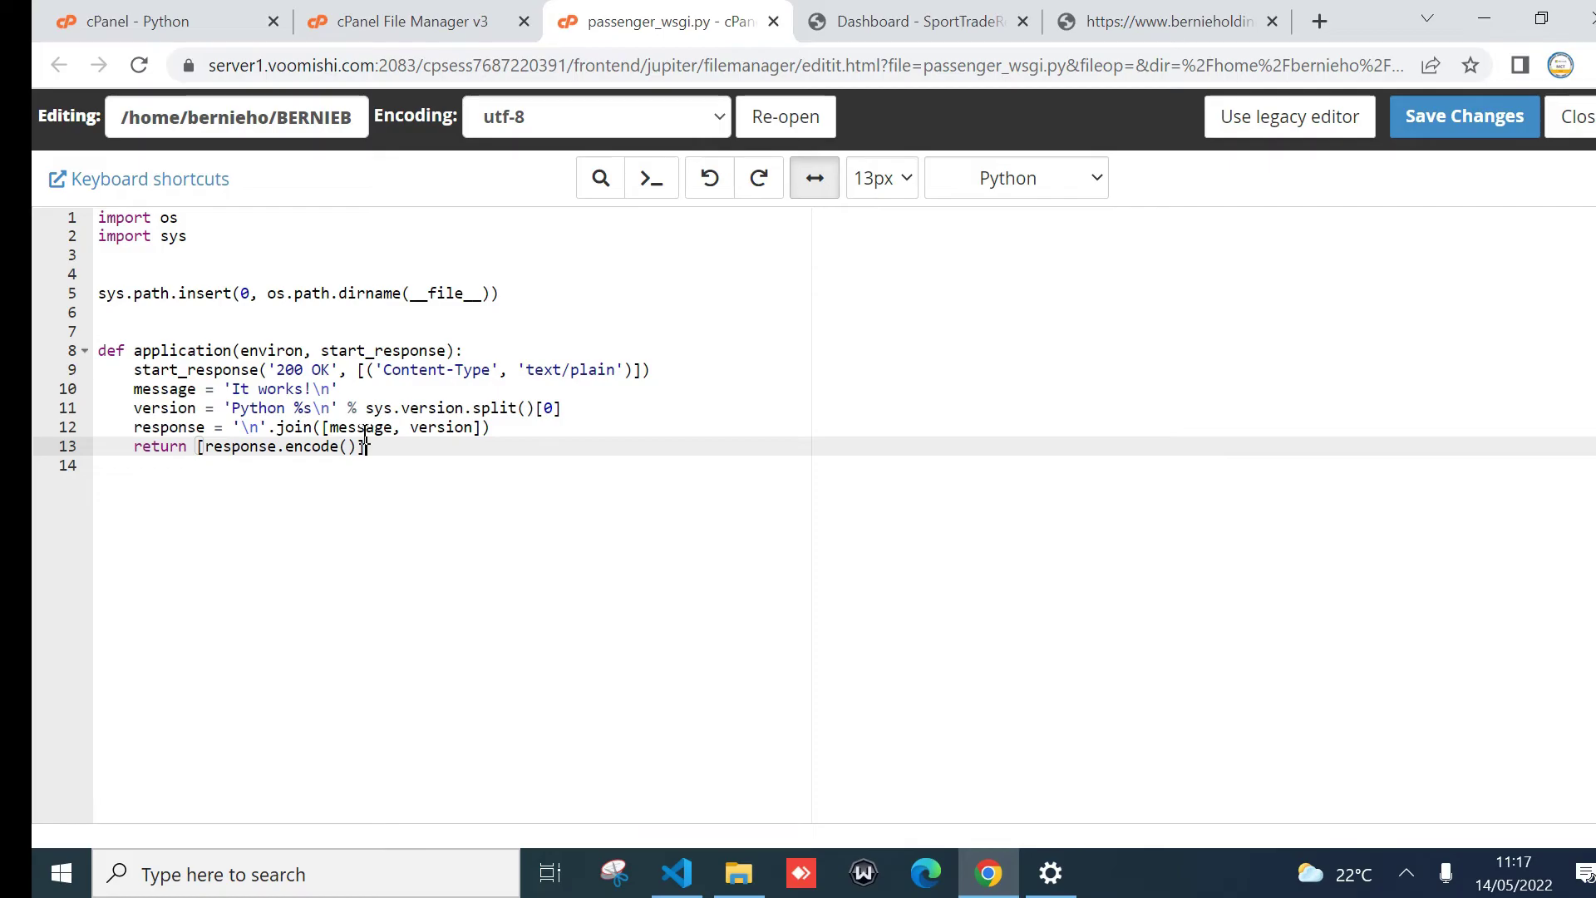
left_click(306, 389)
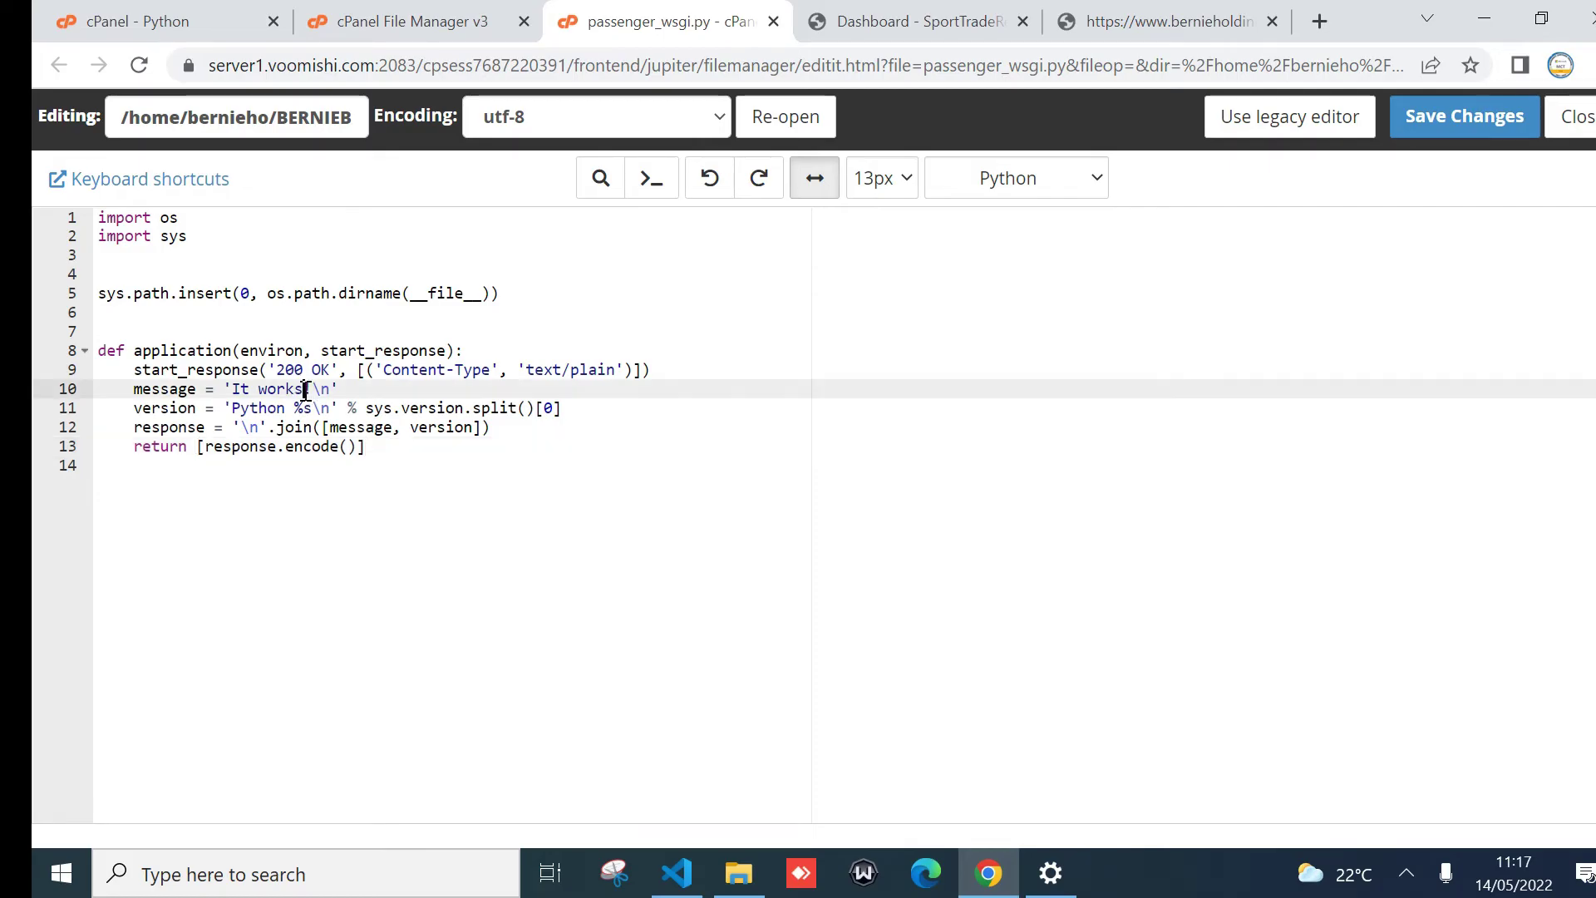
type("yea")
key("BackSpace")
key("BackSpace")
key("BackSpace")
type("today")
left_click(1432, 117)
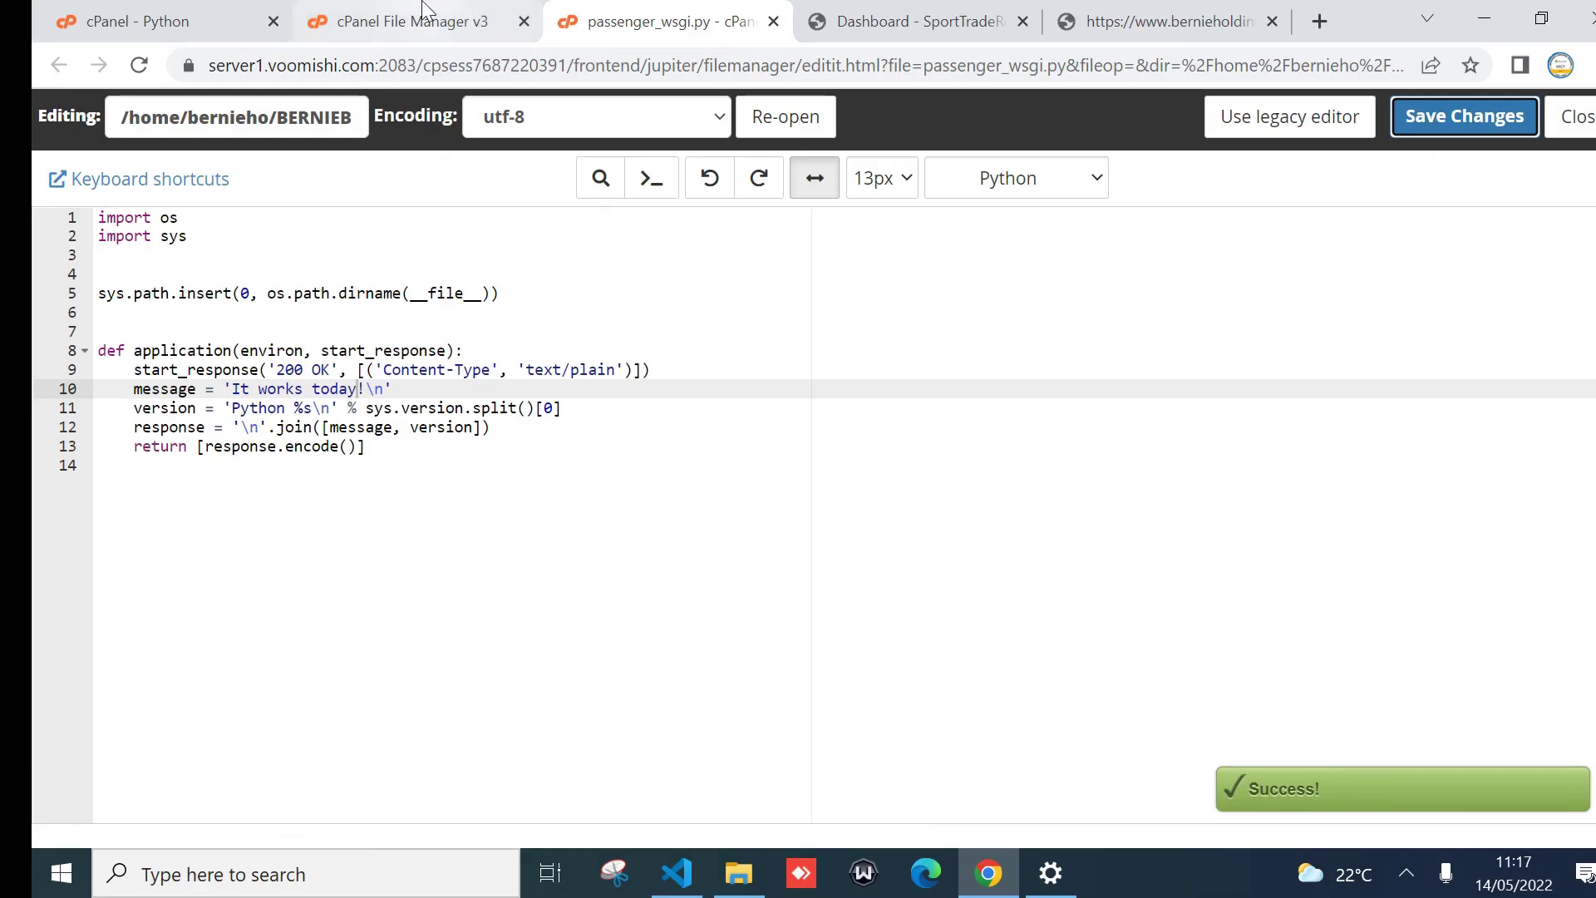
- Restart the Python application and reload bernieholdings.com to check the edited message
left_click(206, 8)
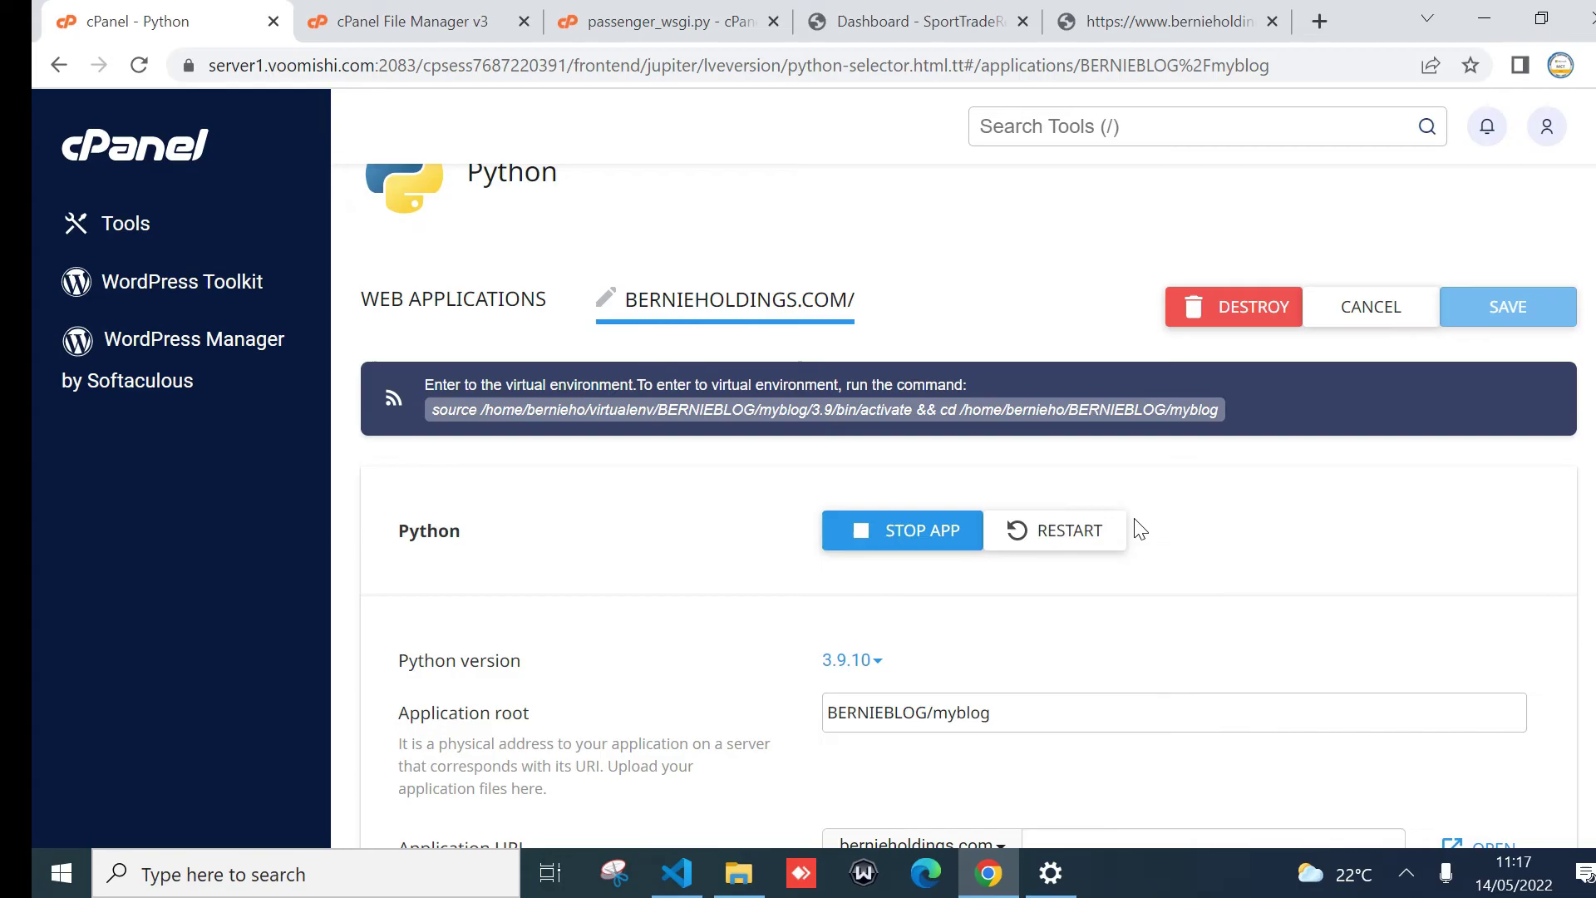
left_click(1089, 534)
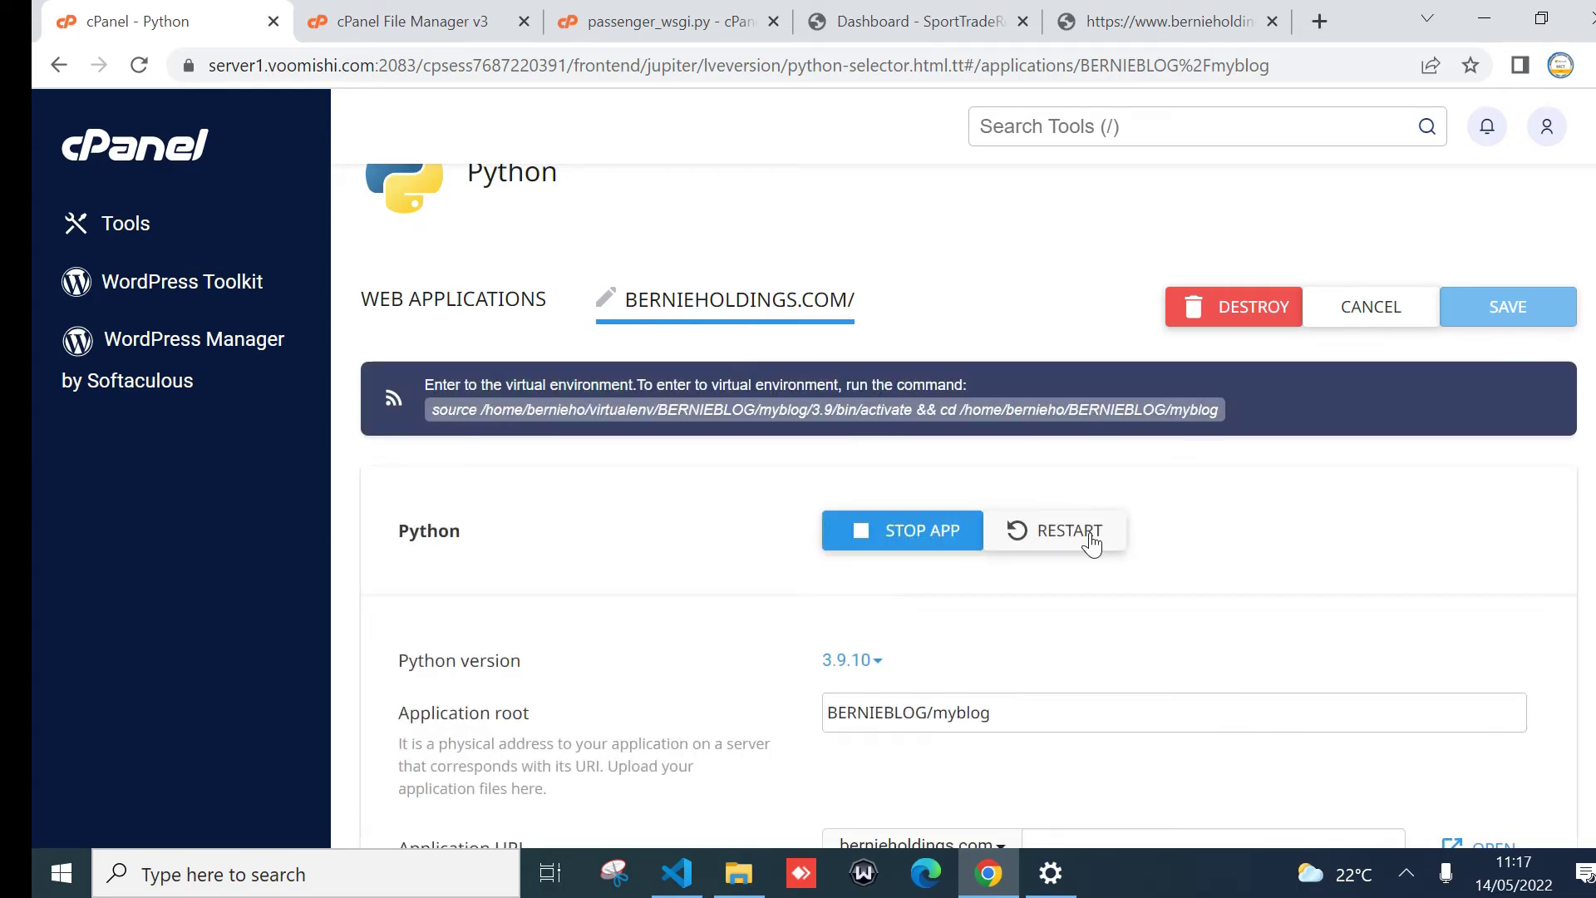
left_click(1181, 11)
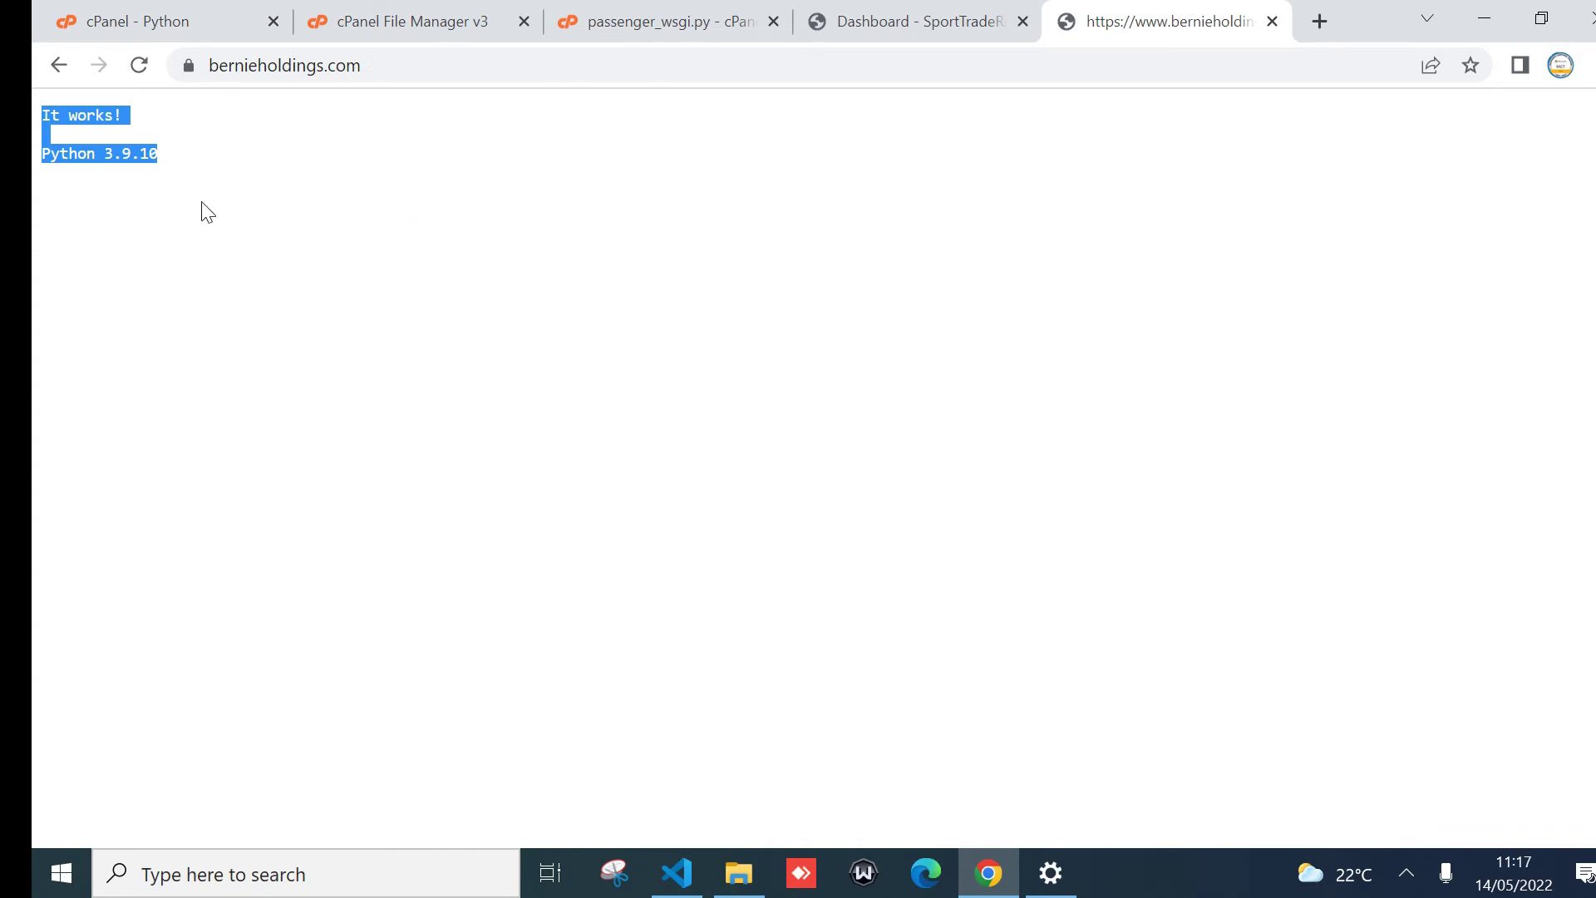
left_click(147, 64)
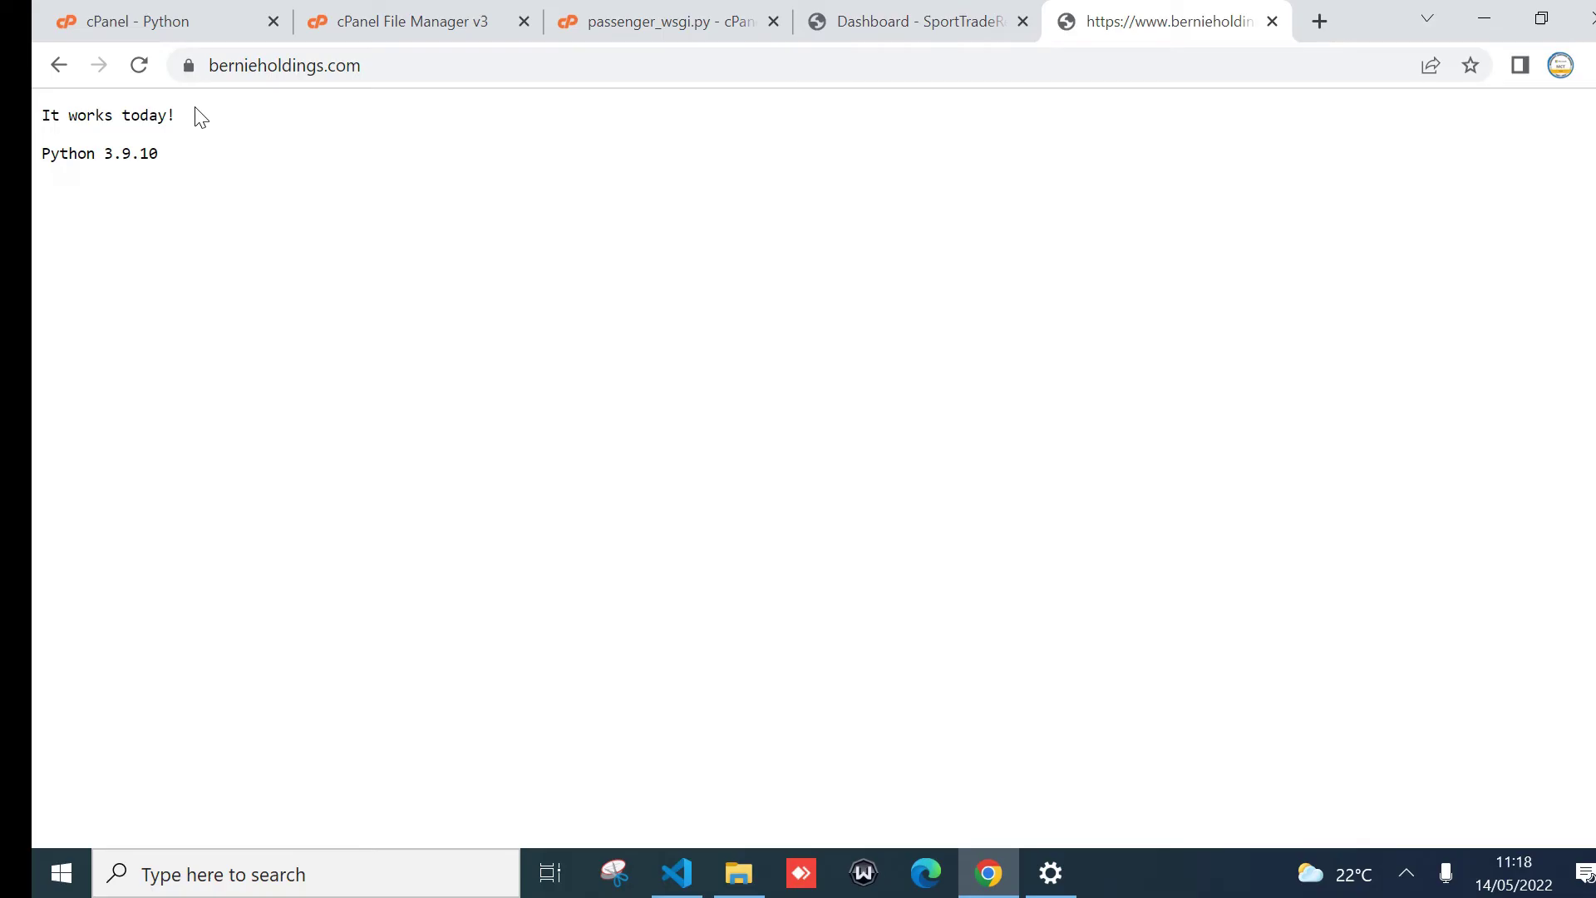
left_click_drag(170, 150, 42, 114)
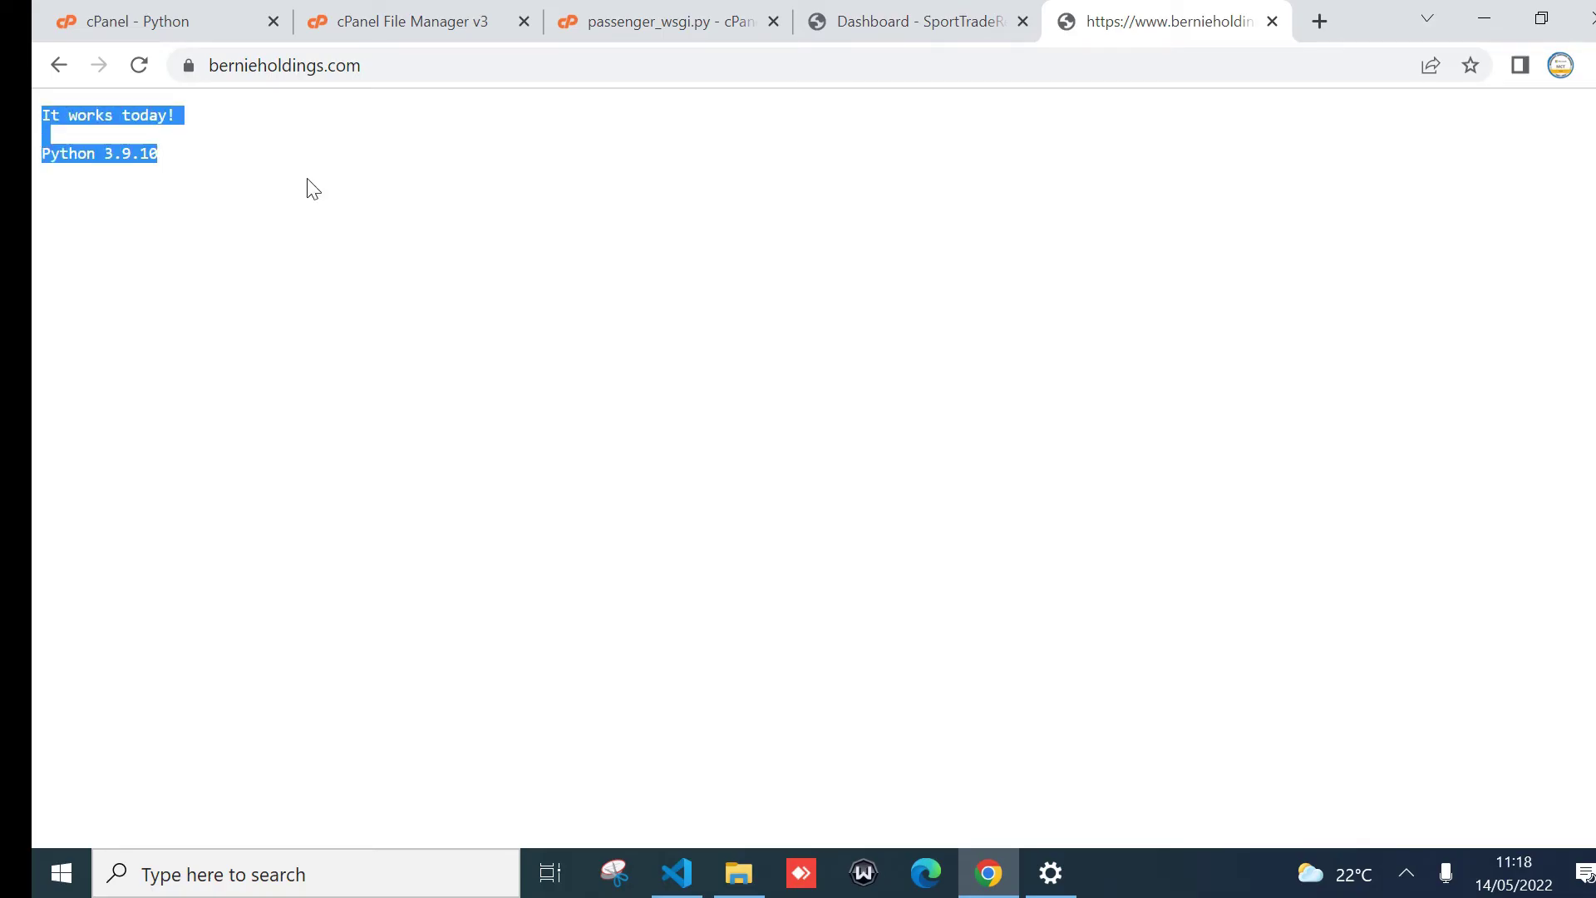
- Review passenger_wsgi.py and the application's startup file and entry point settings on its Python configuration page
left_click(675, 25)
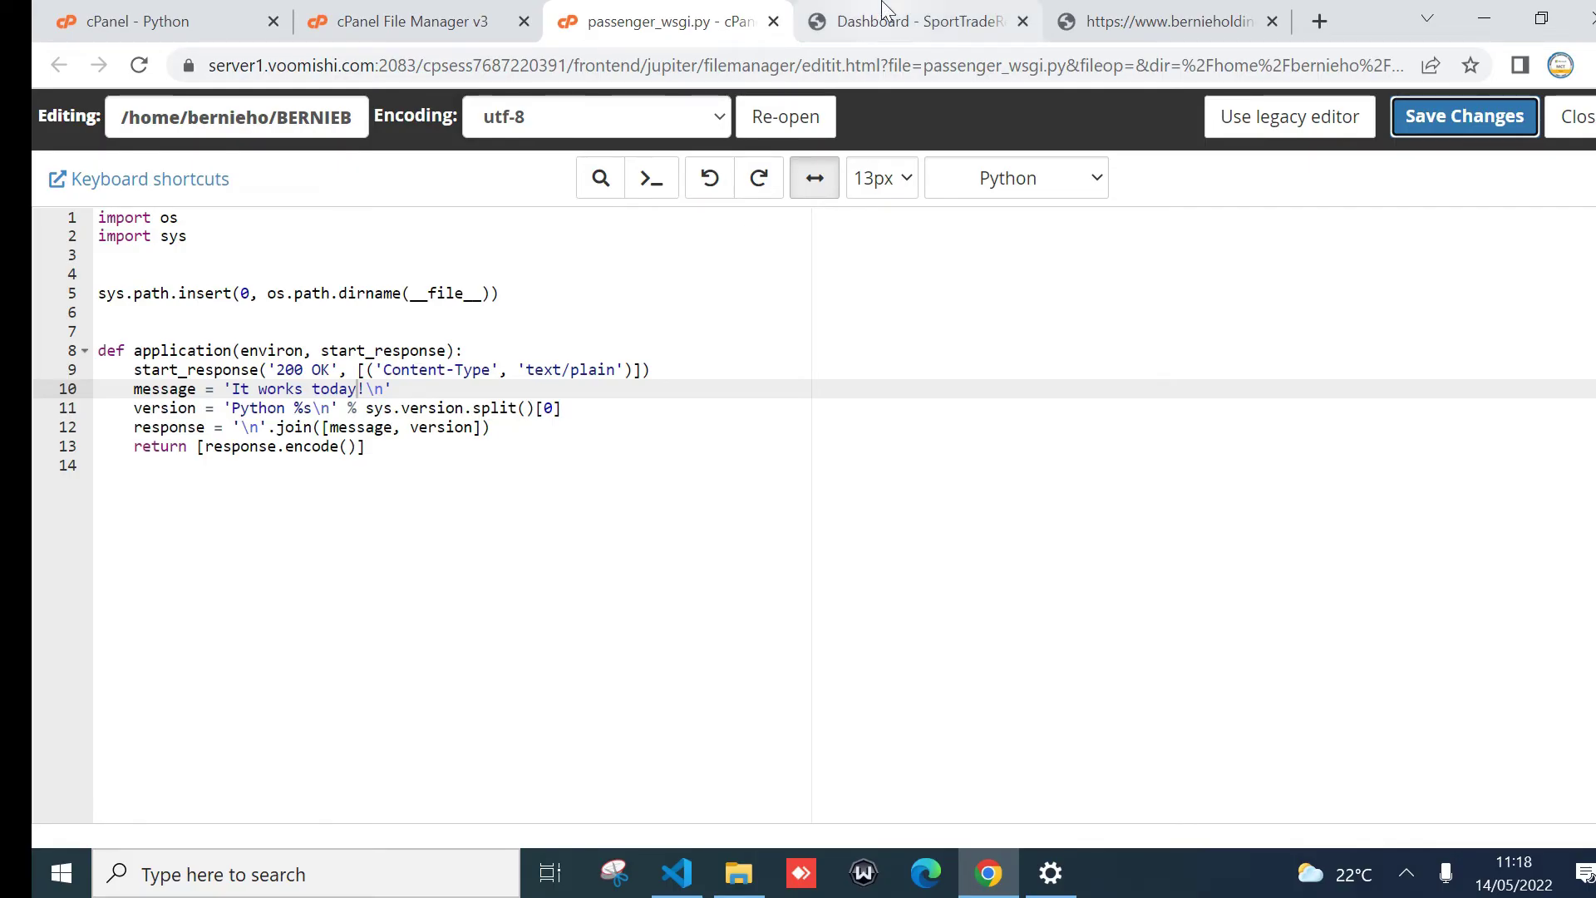
left_click(148, 10)
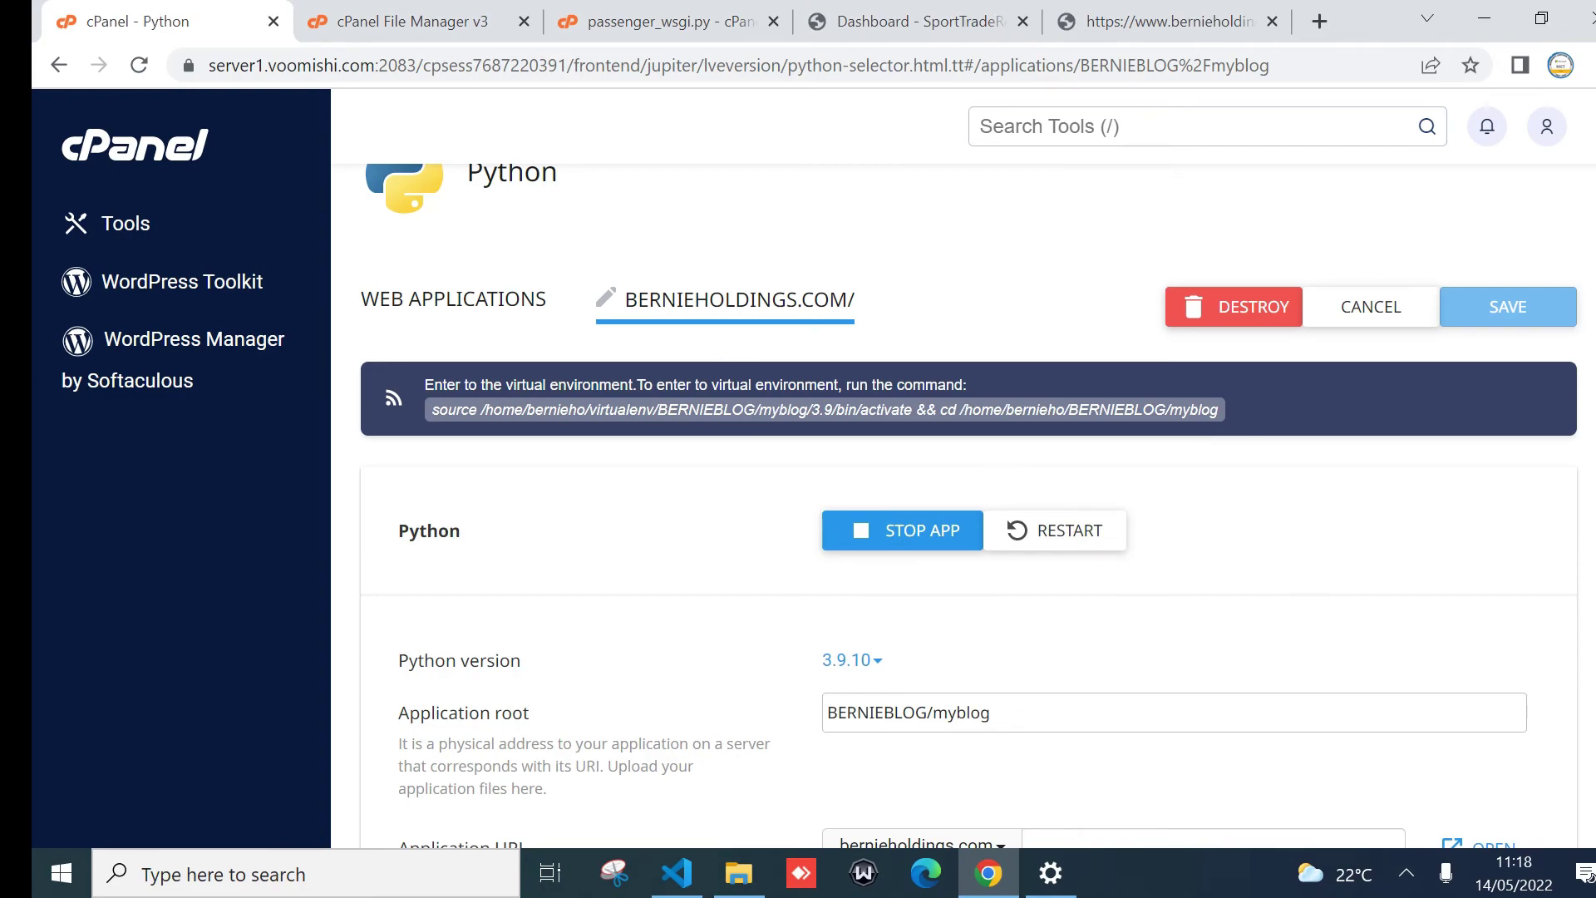
scroll(968, 499, "down", 3)
scroll(969, 540, "up", 2)
scroll(968, 541, "down", 4)
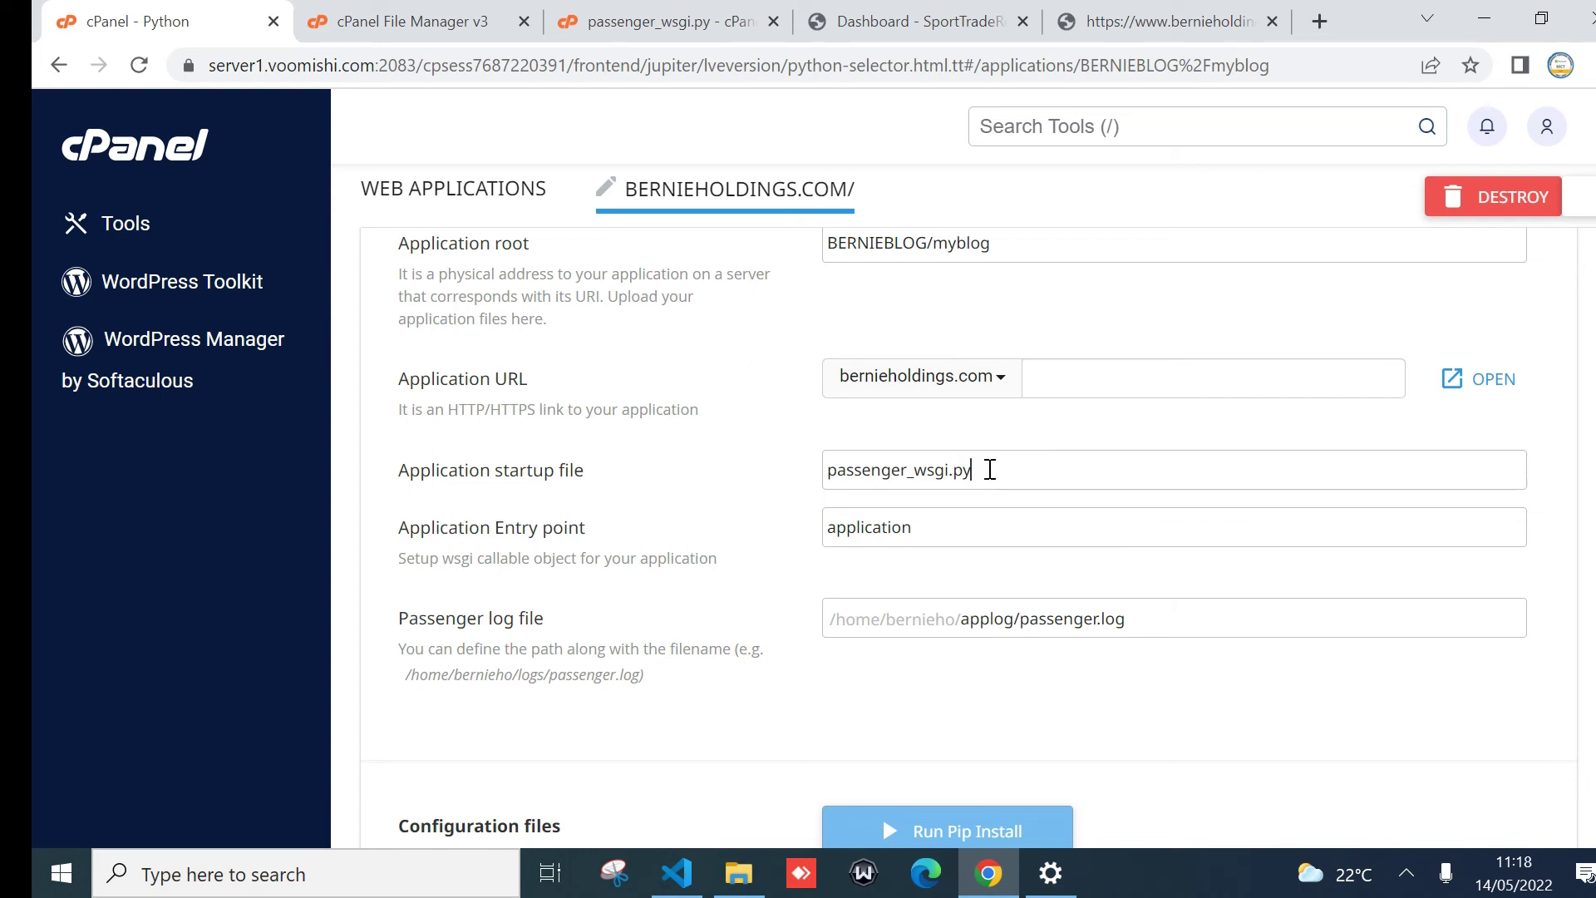
left_click_drag(987, 470, 830, 470)
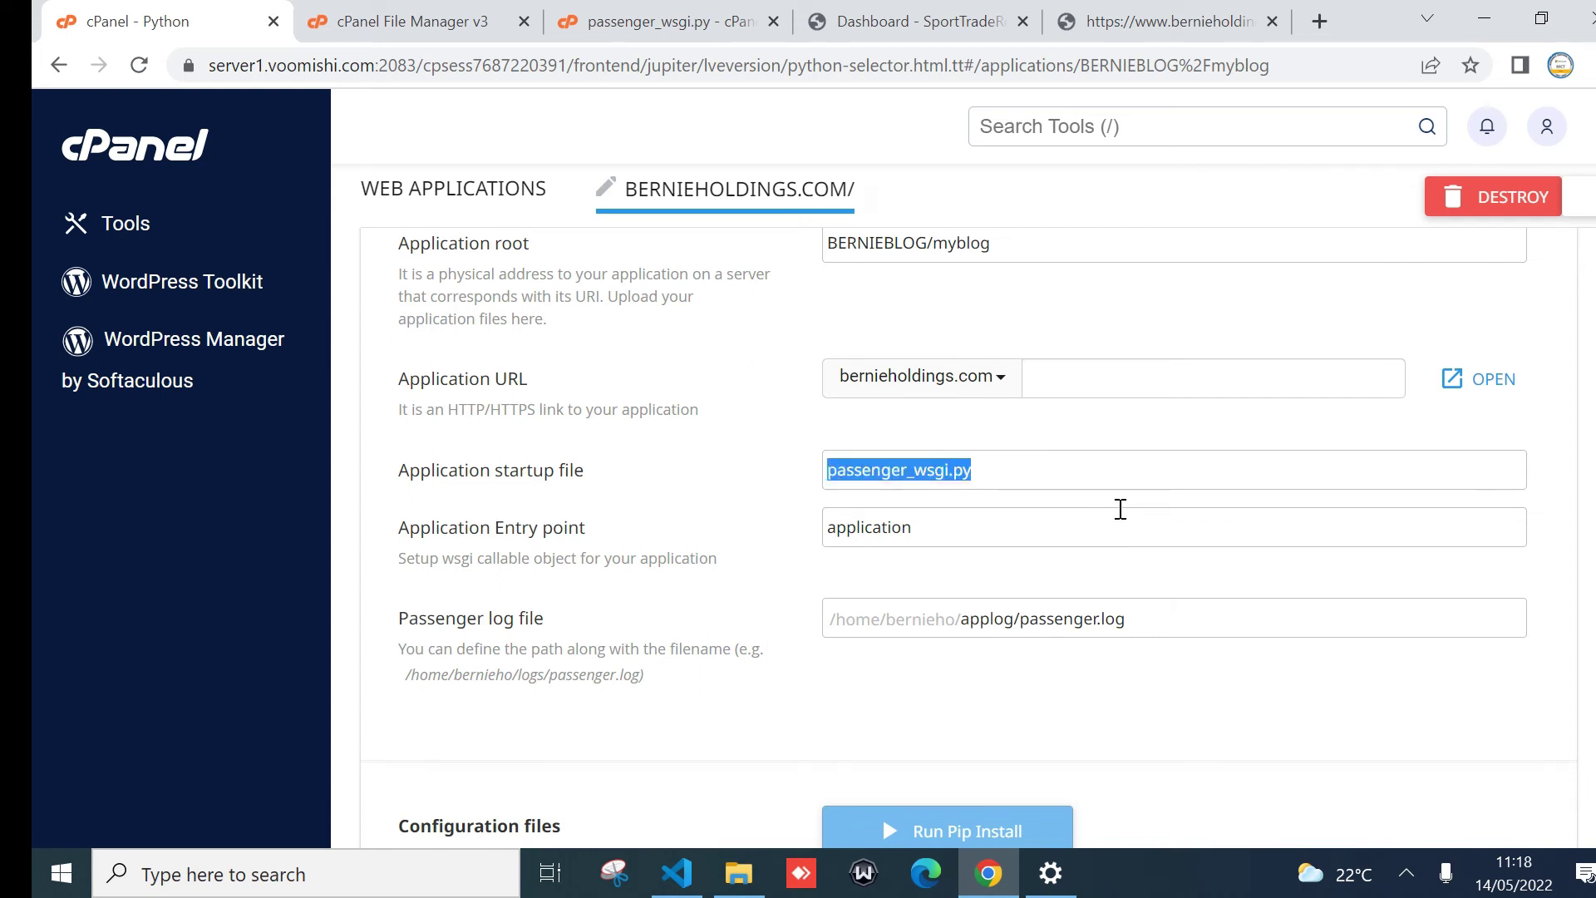
left_click_drag(922, 536, 823, 539)
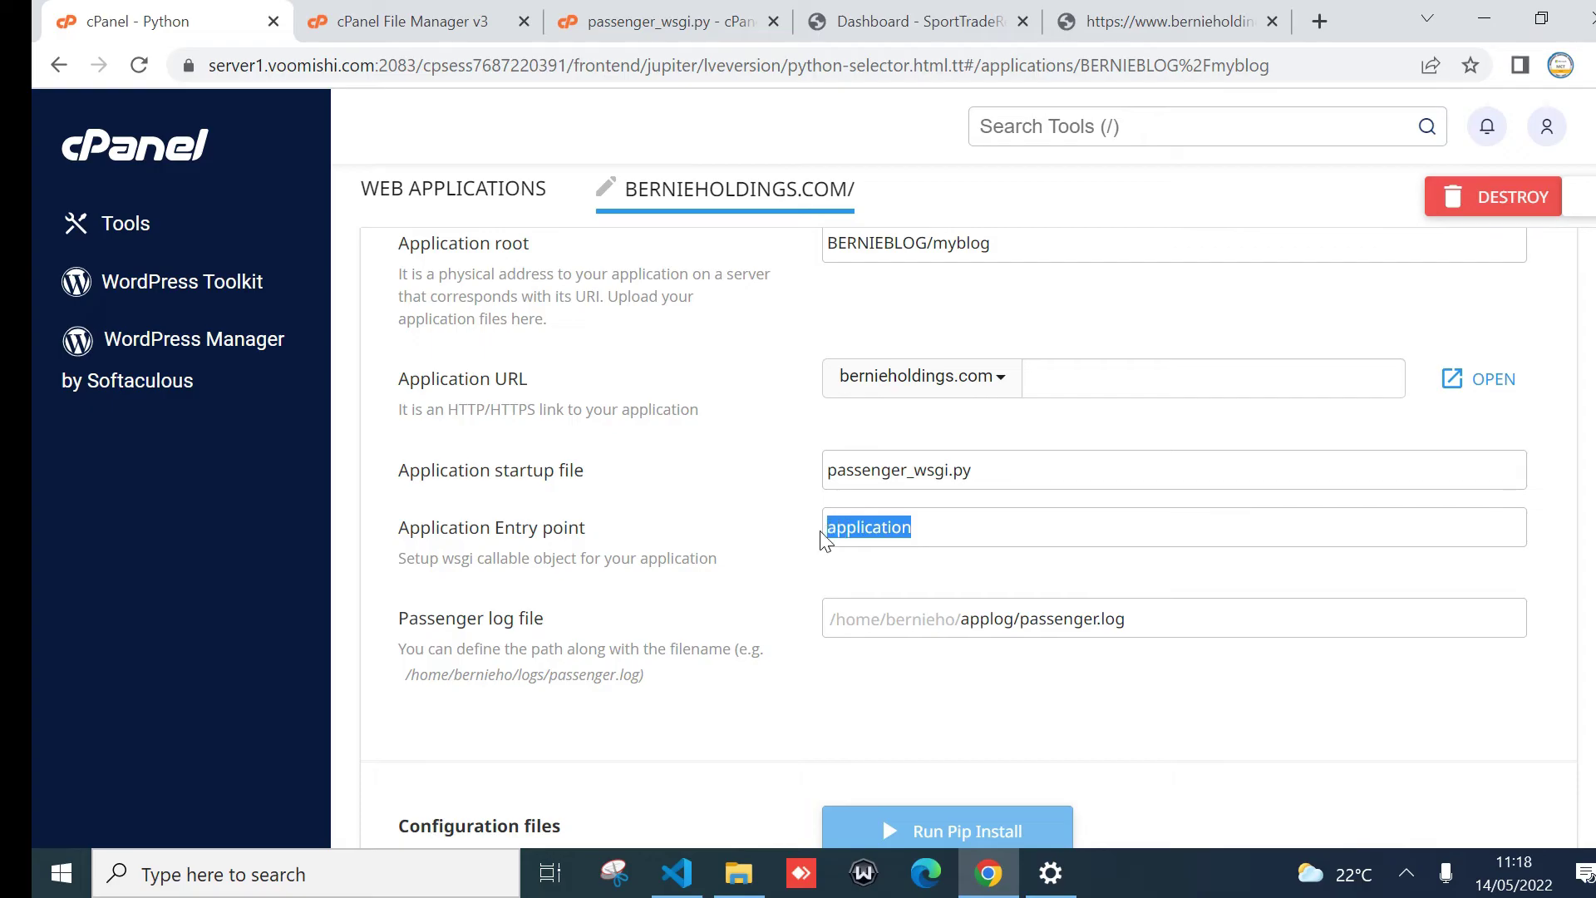
left_click(971, 530)
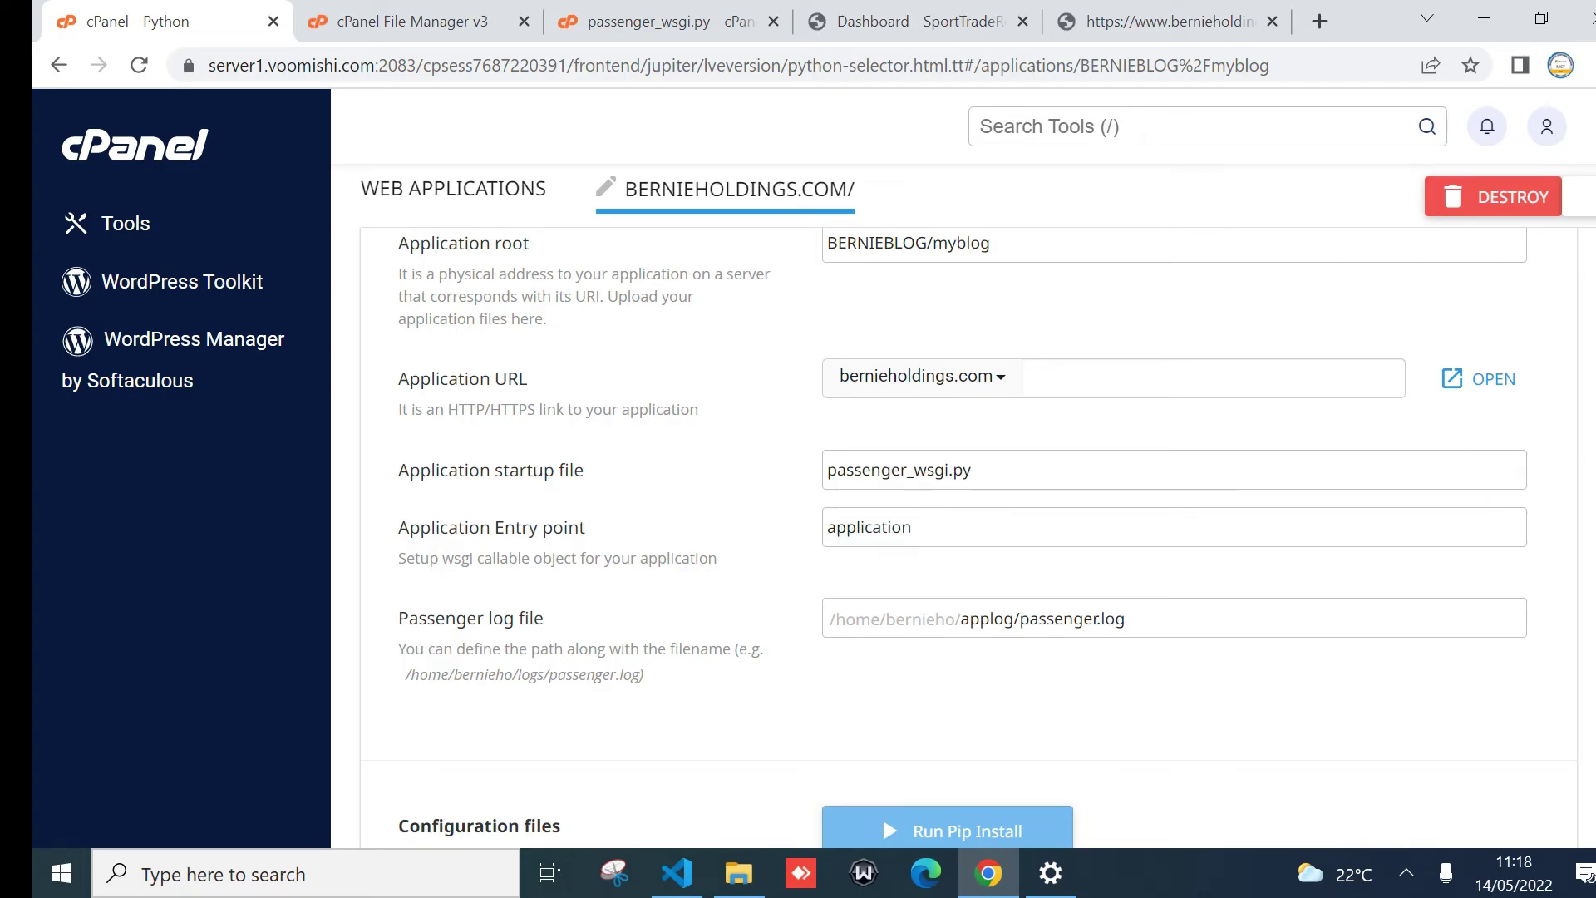
- Comment out the sys.path.insert line and the whole default application function in passenger_wsgi.py
scroll(971, 530, "down", 1)
scroll(971, 530, "up", 8)
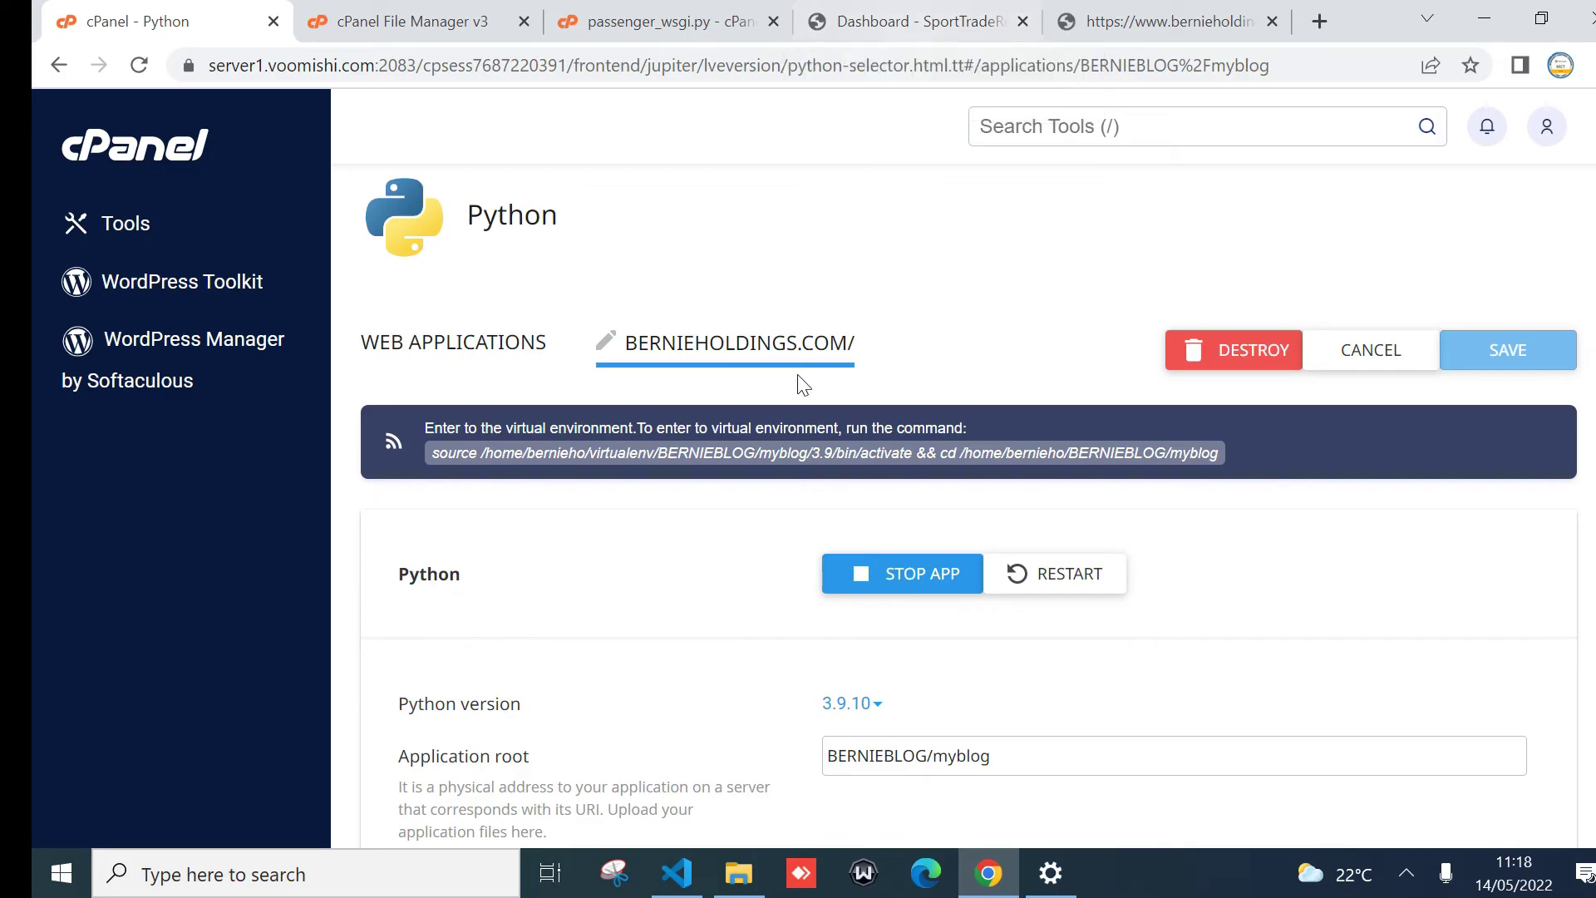
left_click(672, 11)
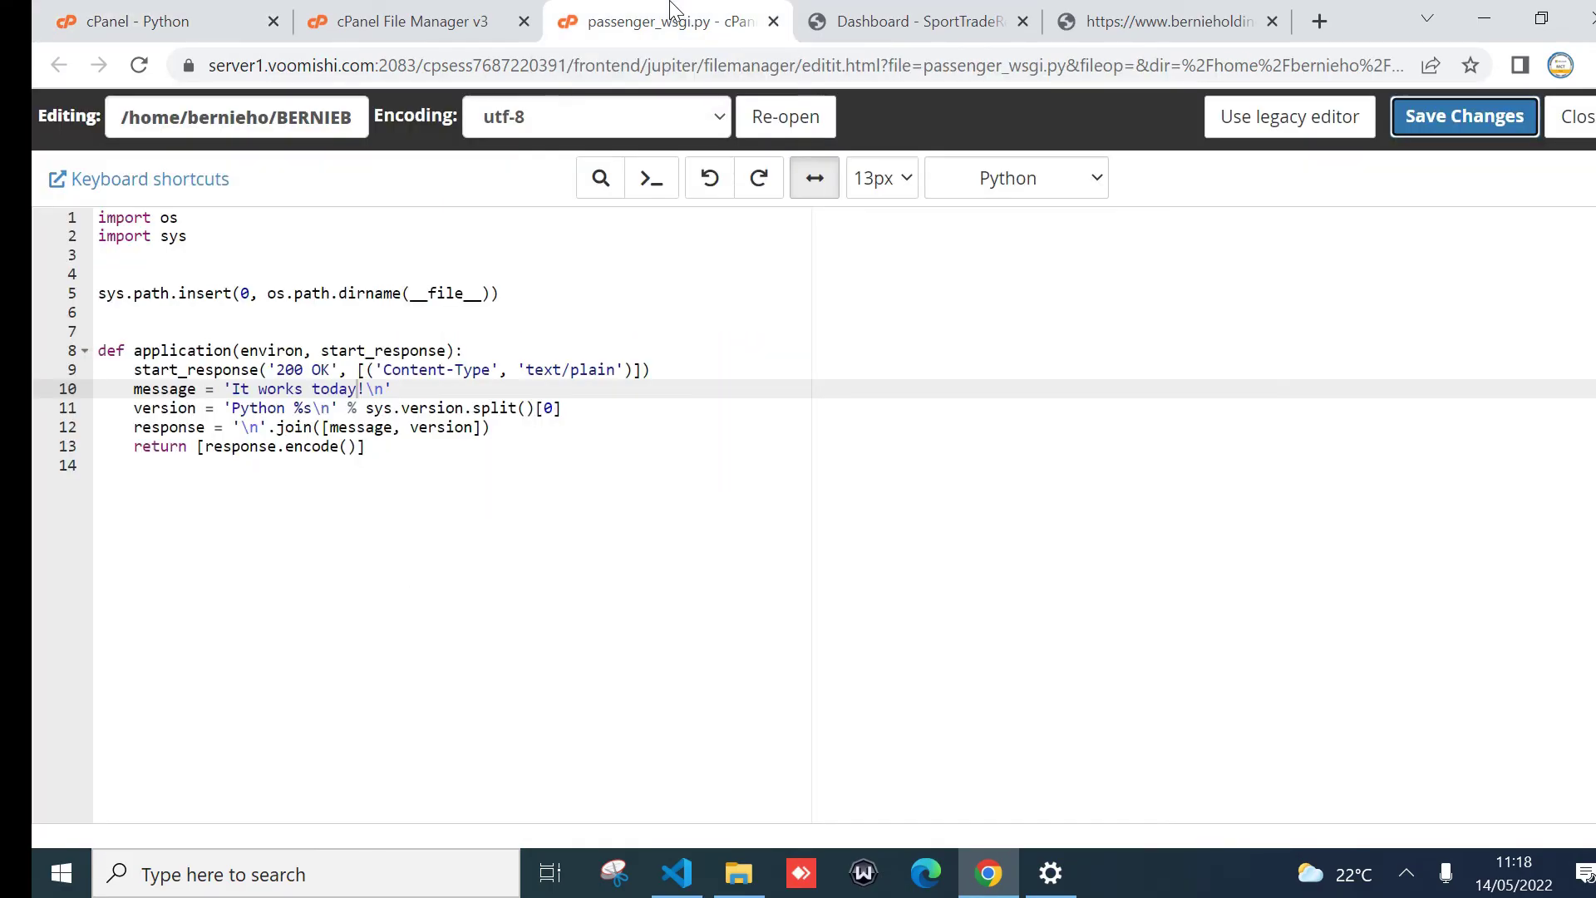
left_click_drag(366, 446, 43, 281)
key("ctrl+slash")
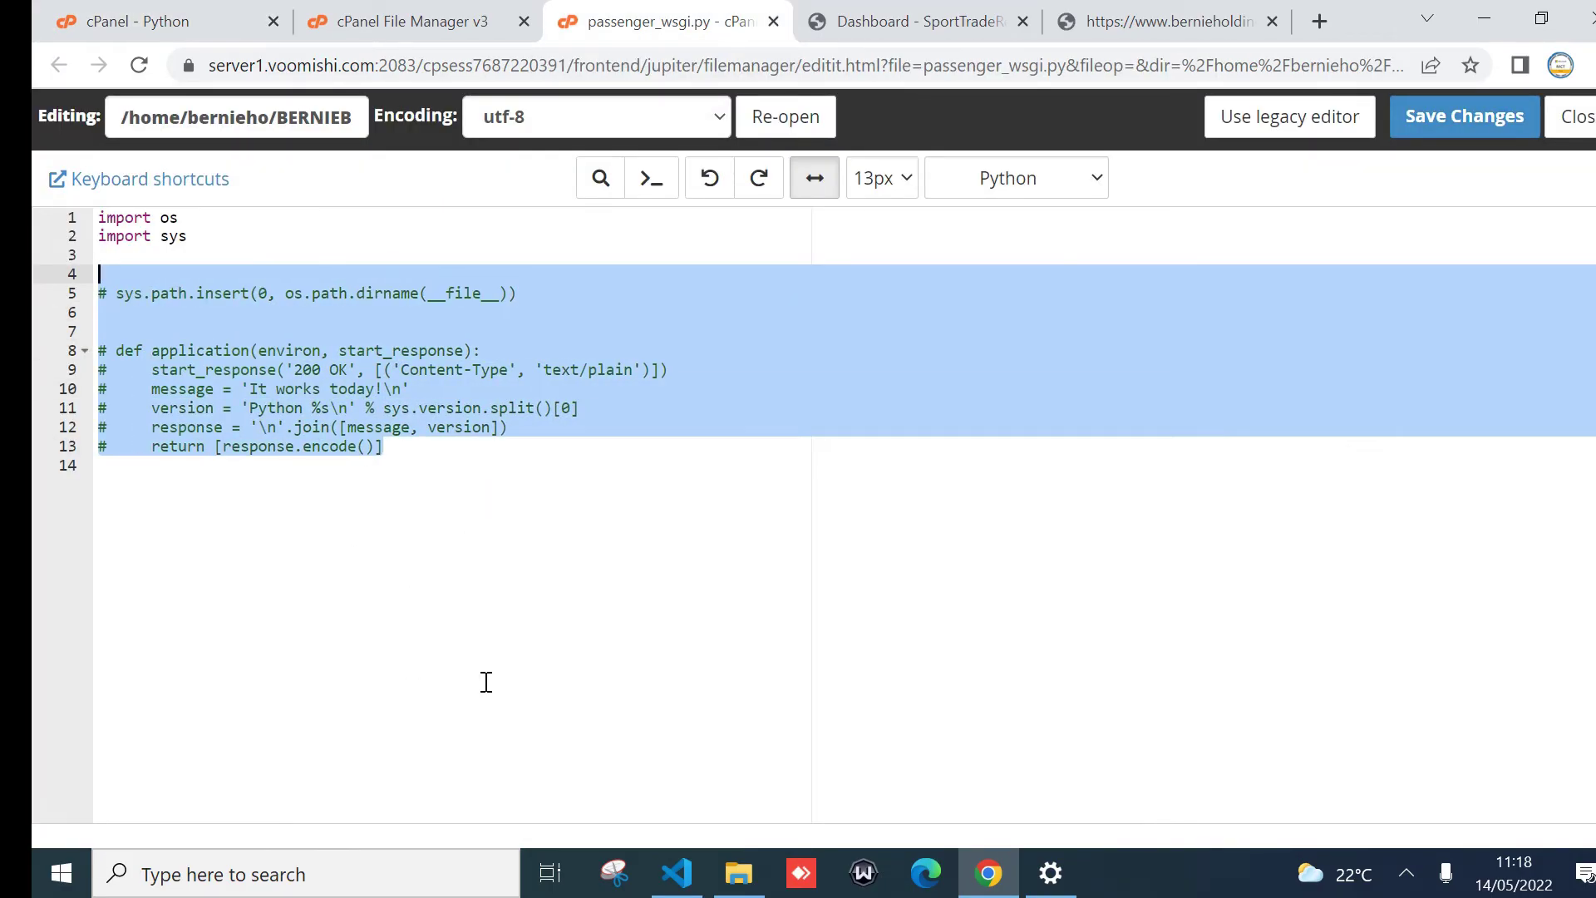
- Add the line 'from myblog.wsgi import application' below the commented-out code in passenger_wsgi.py
left_click(443, 462)
key("Return")
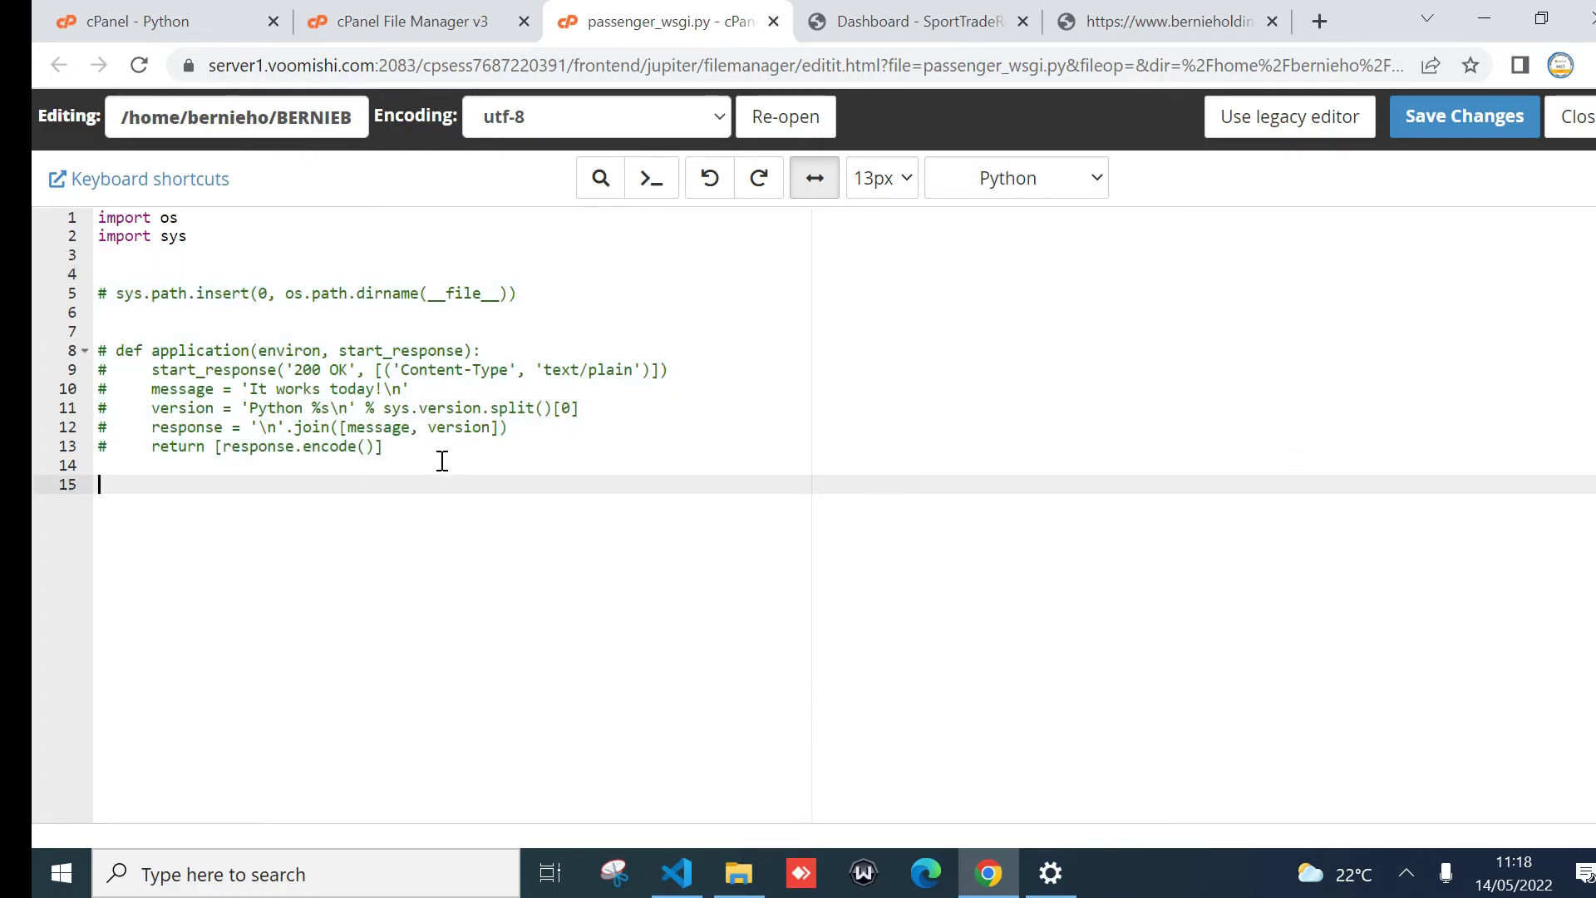
type("from myblog.wsg")
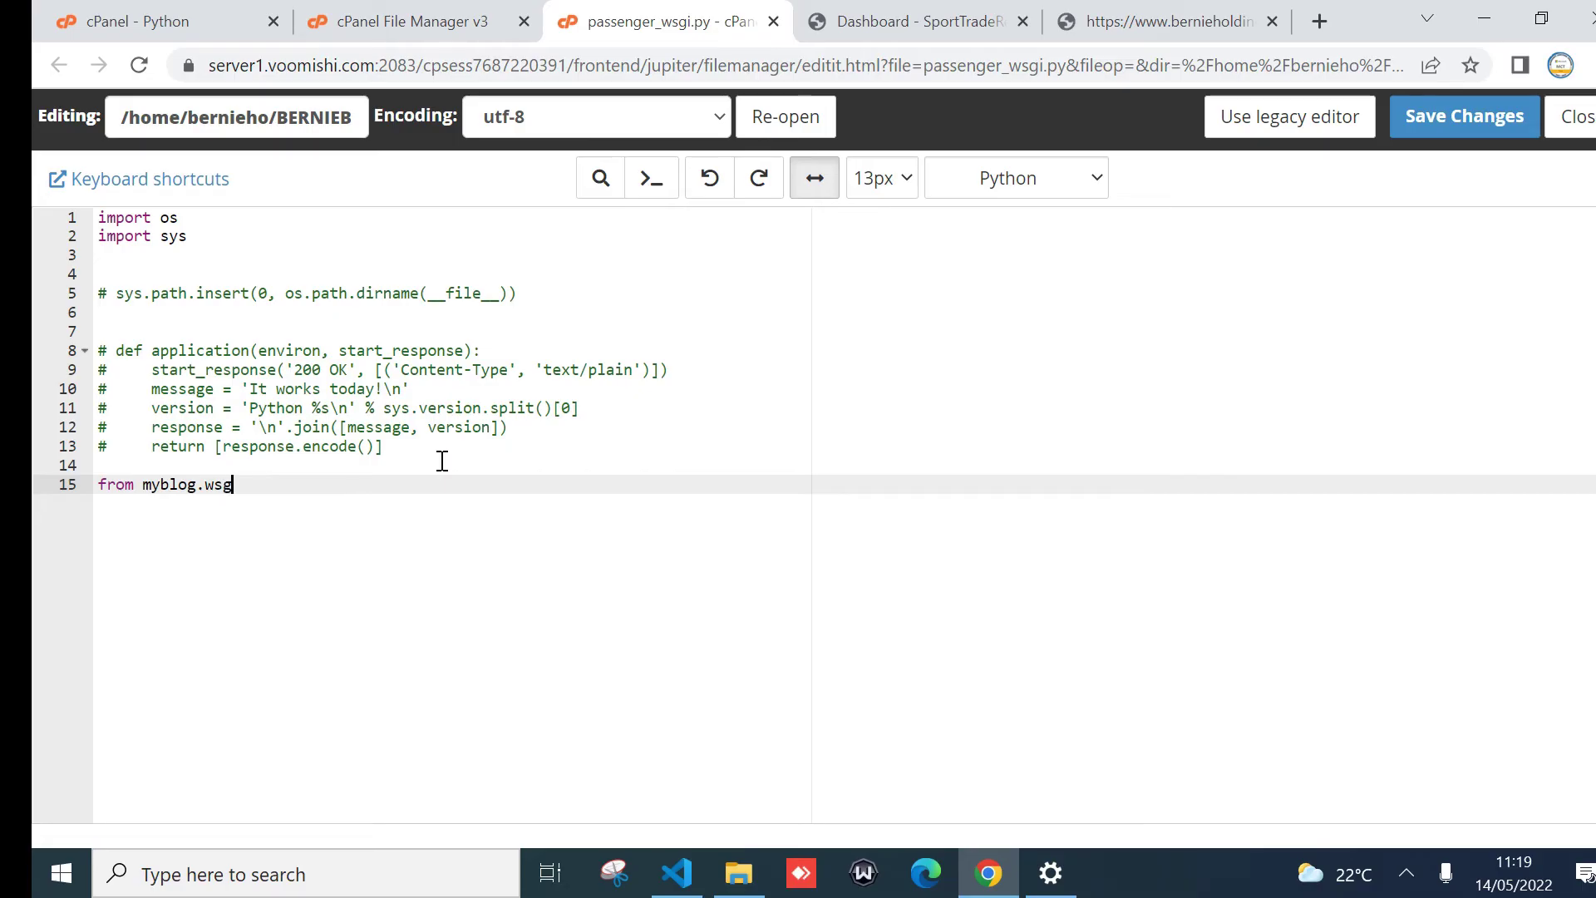
type("i import application")
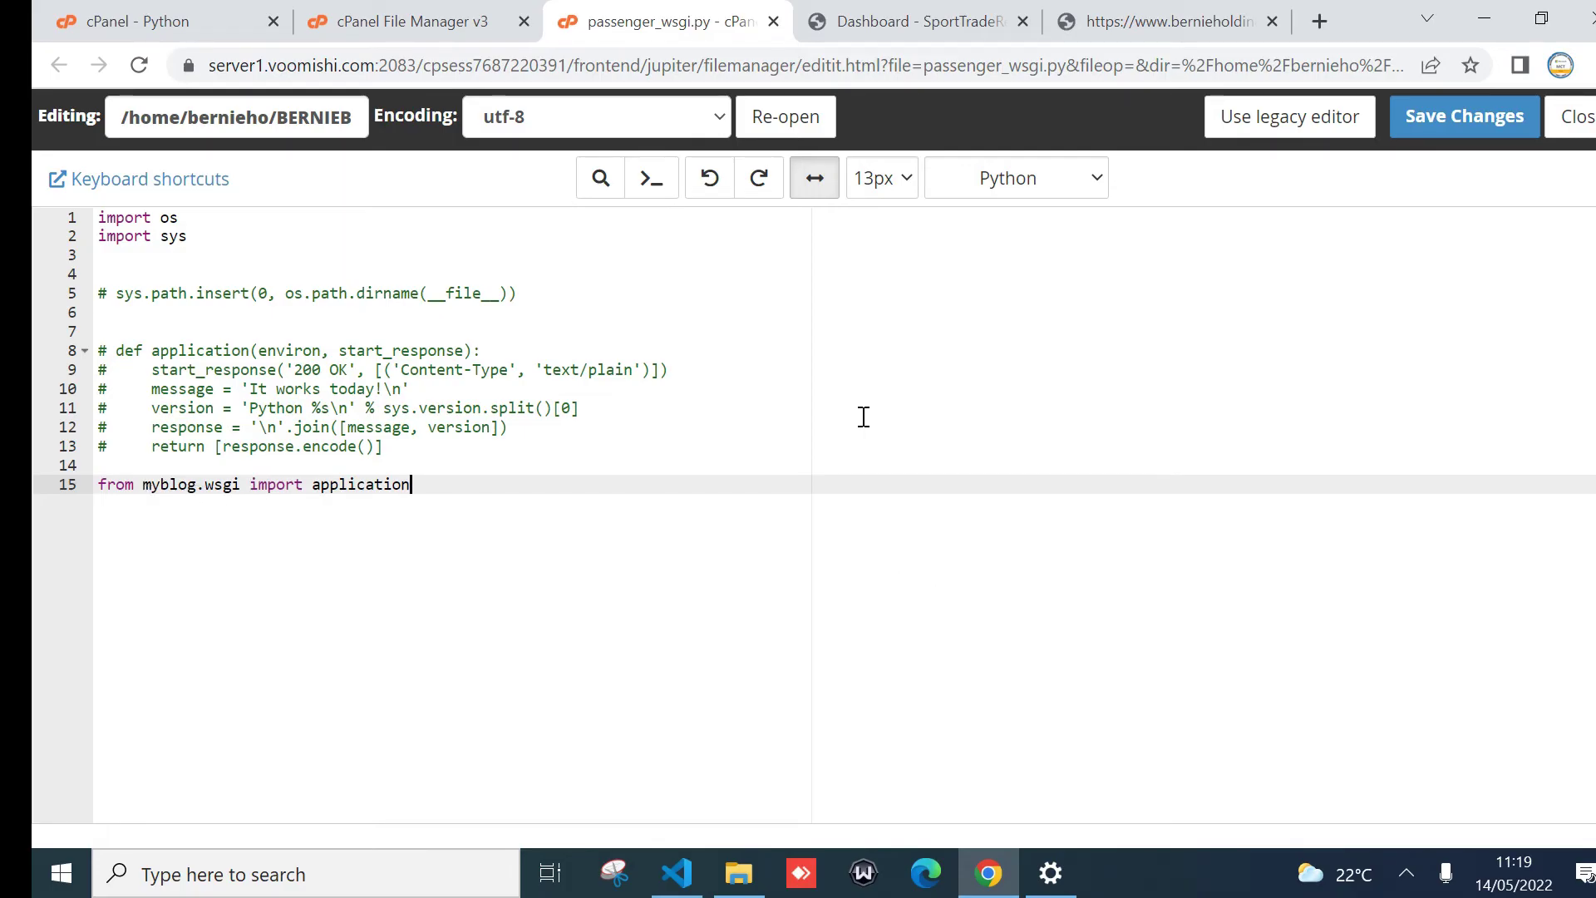
- Open wsgi.py from BERNIEBLOG/myblog/myblog in File Manager, examine its application variable, and close the file
left_click(408, 10)
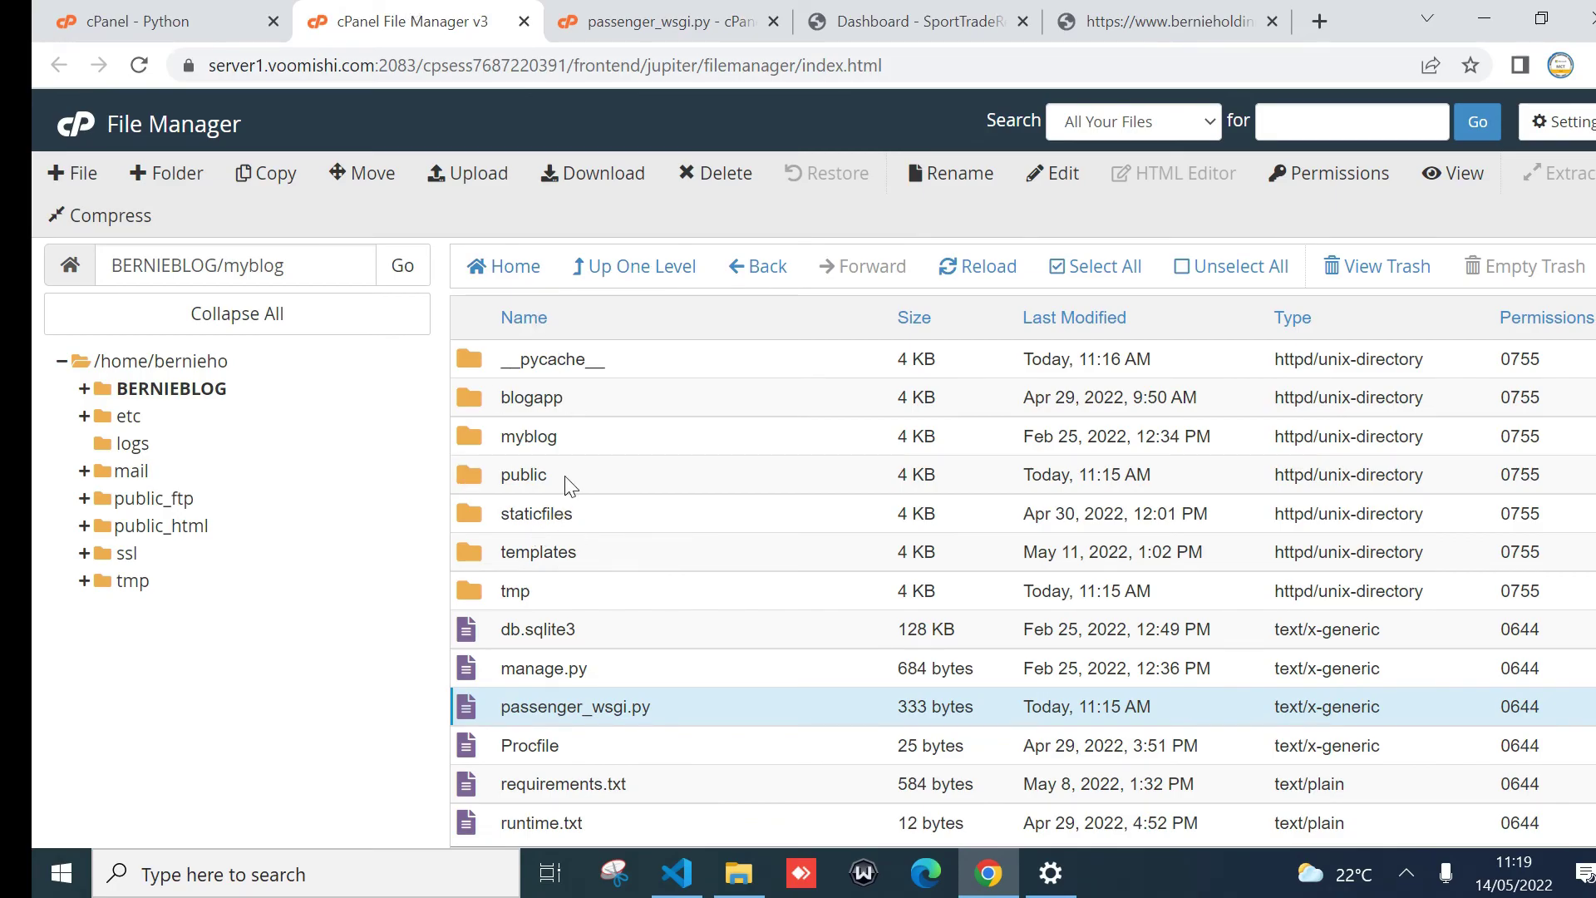
double_click(470, 449)
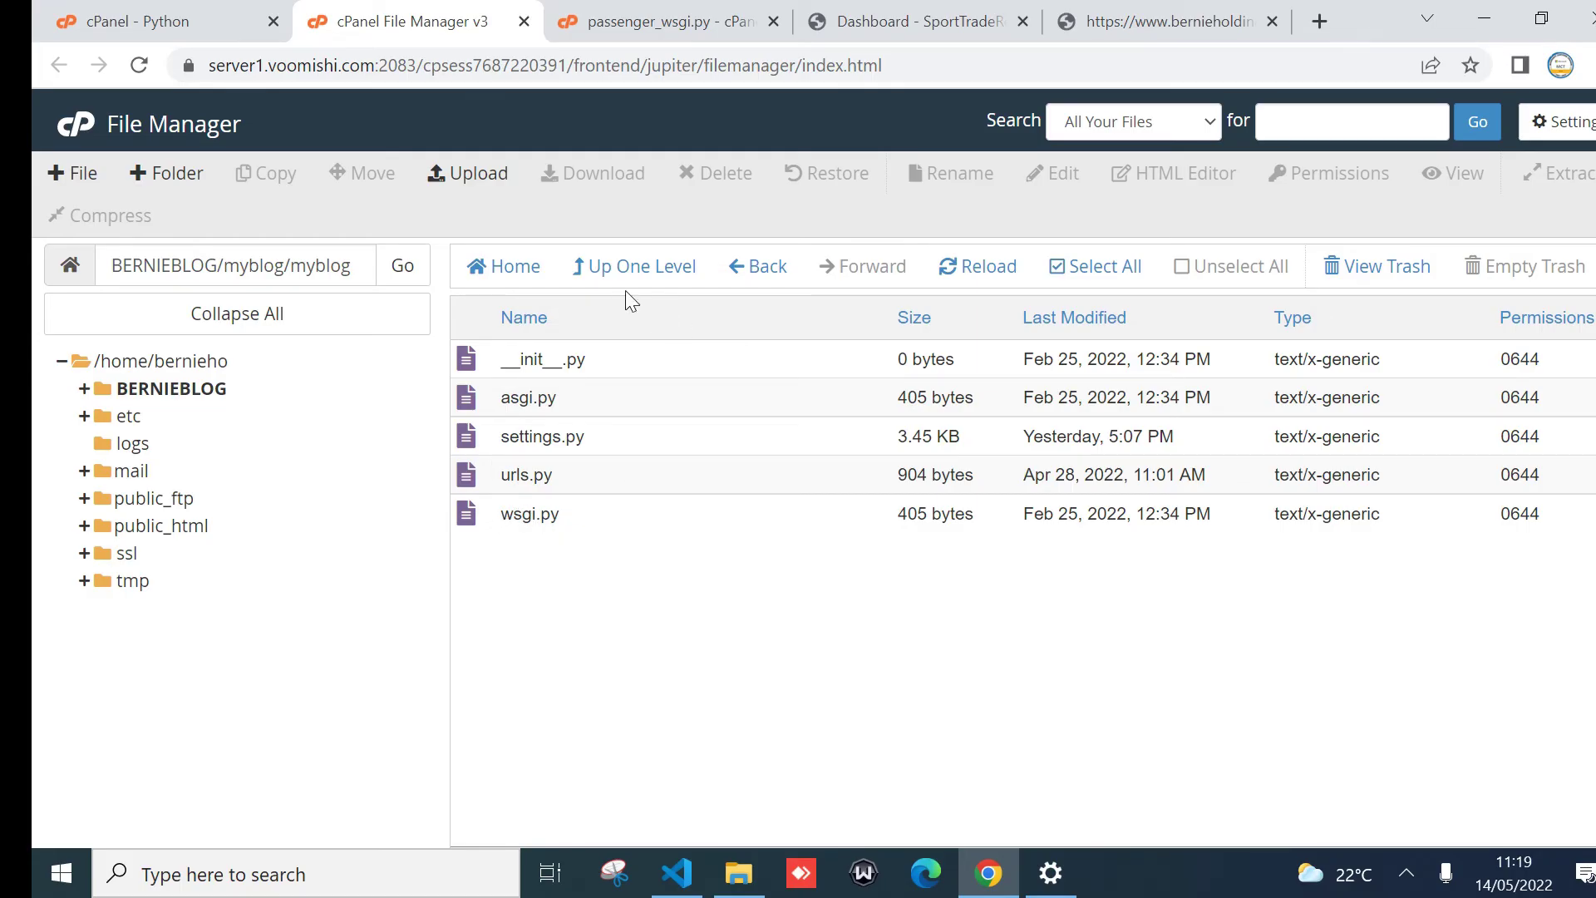
left_click(592, 266)
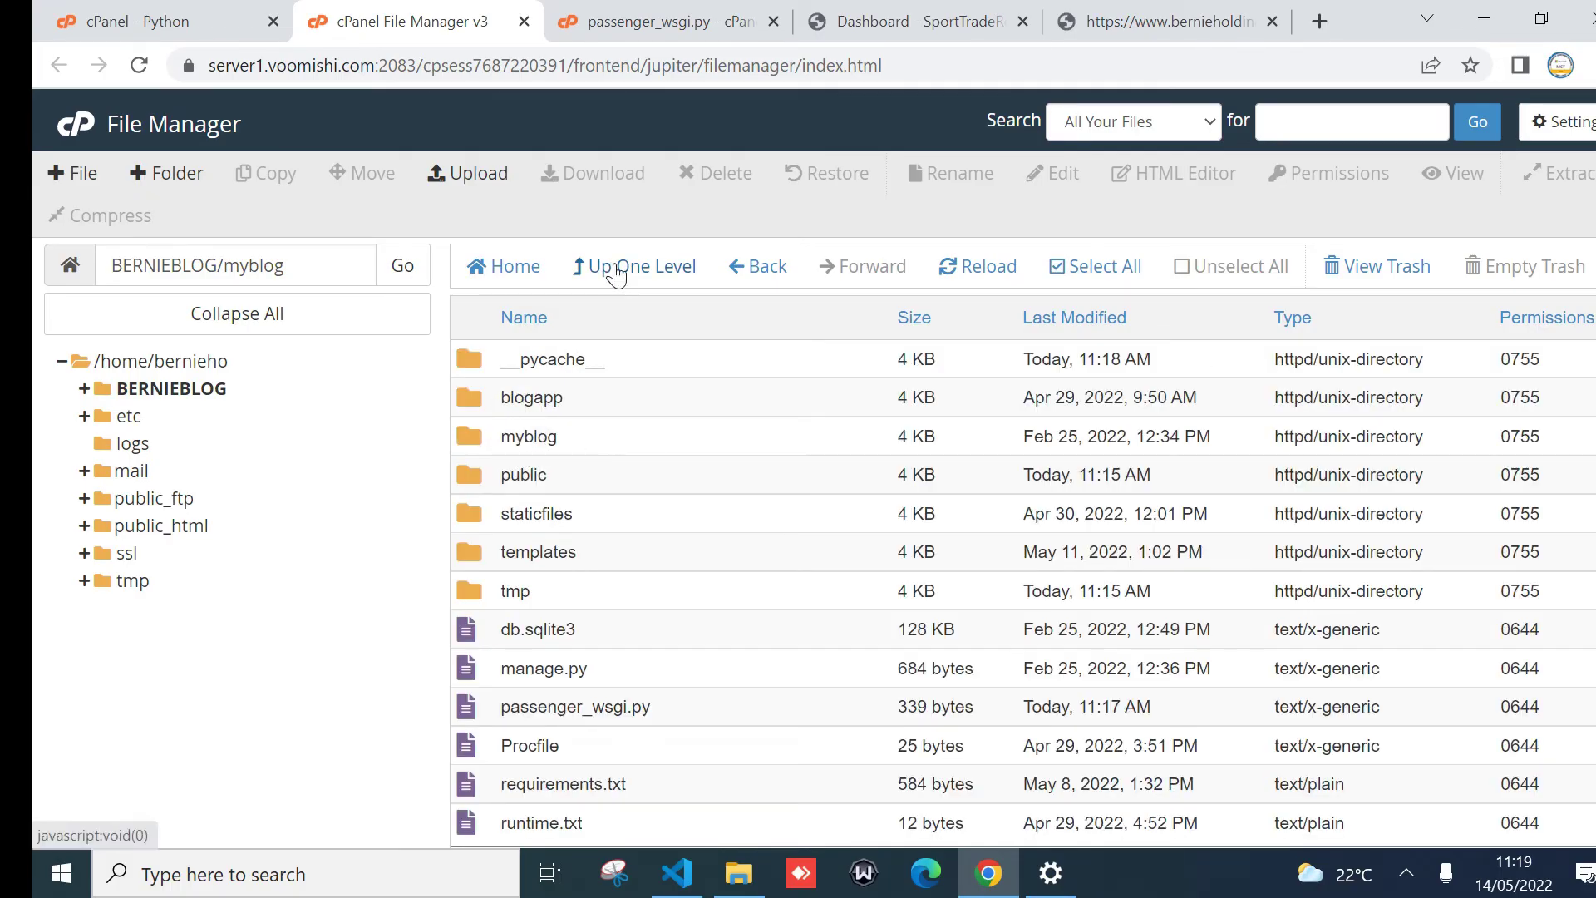
double_click(487, 442)
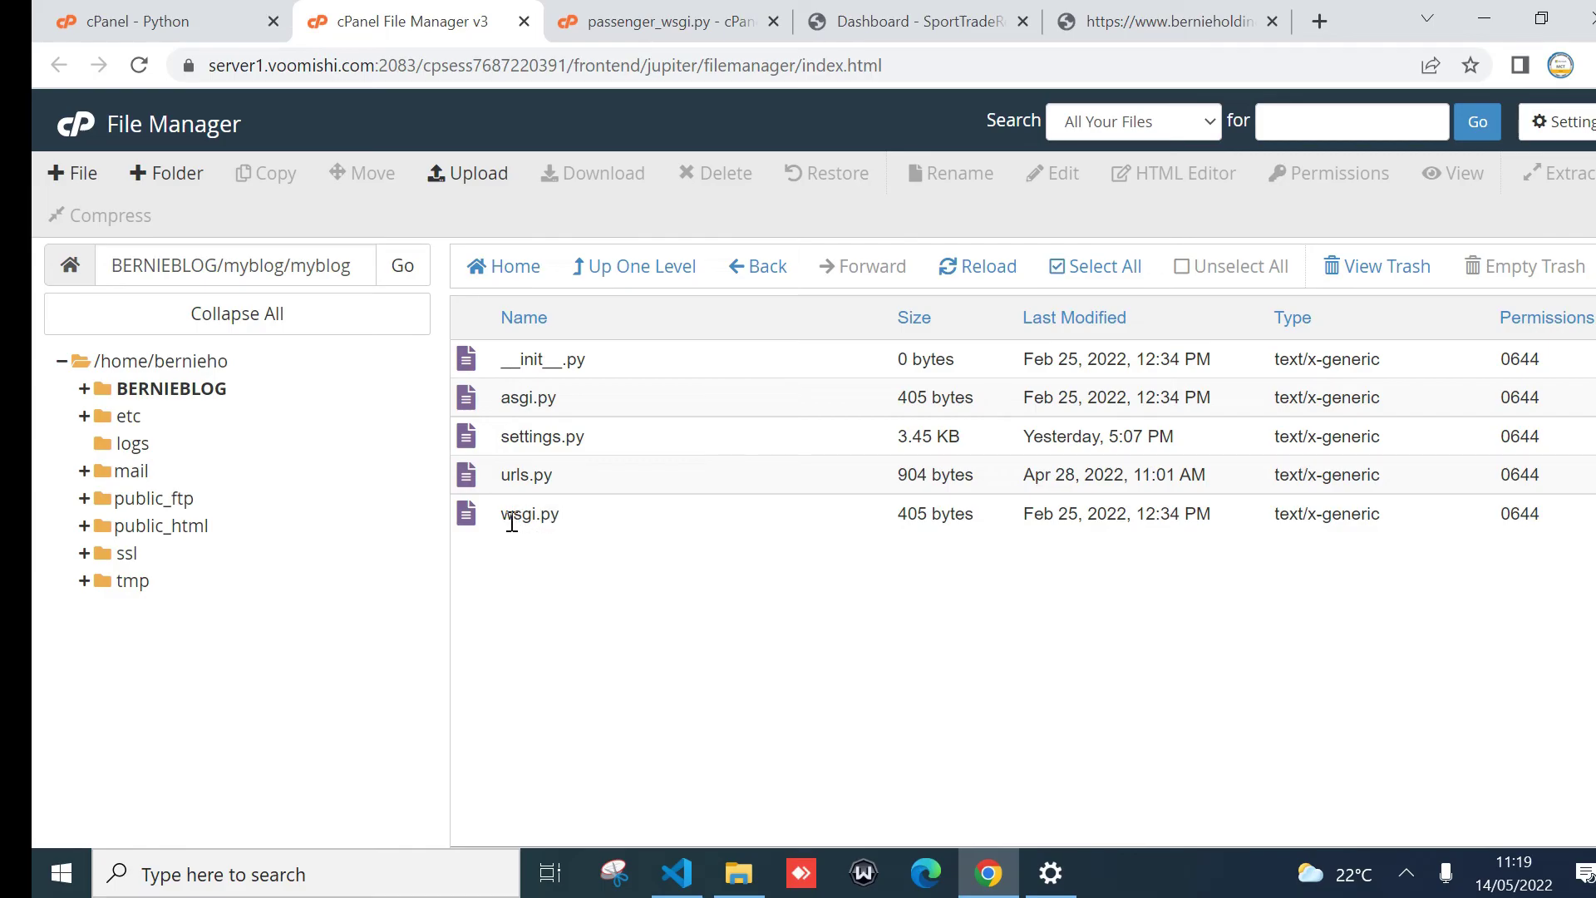
left_click(467, 521)
right_click(468, 522)
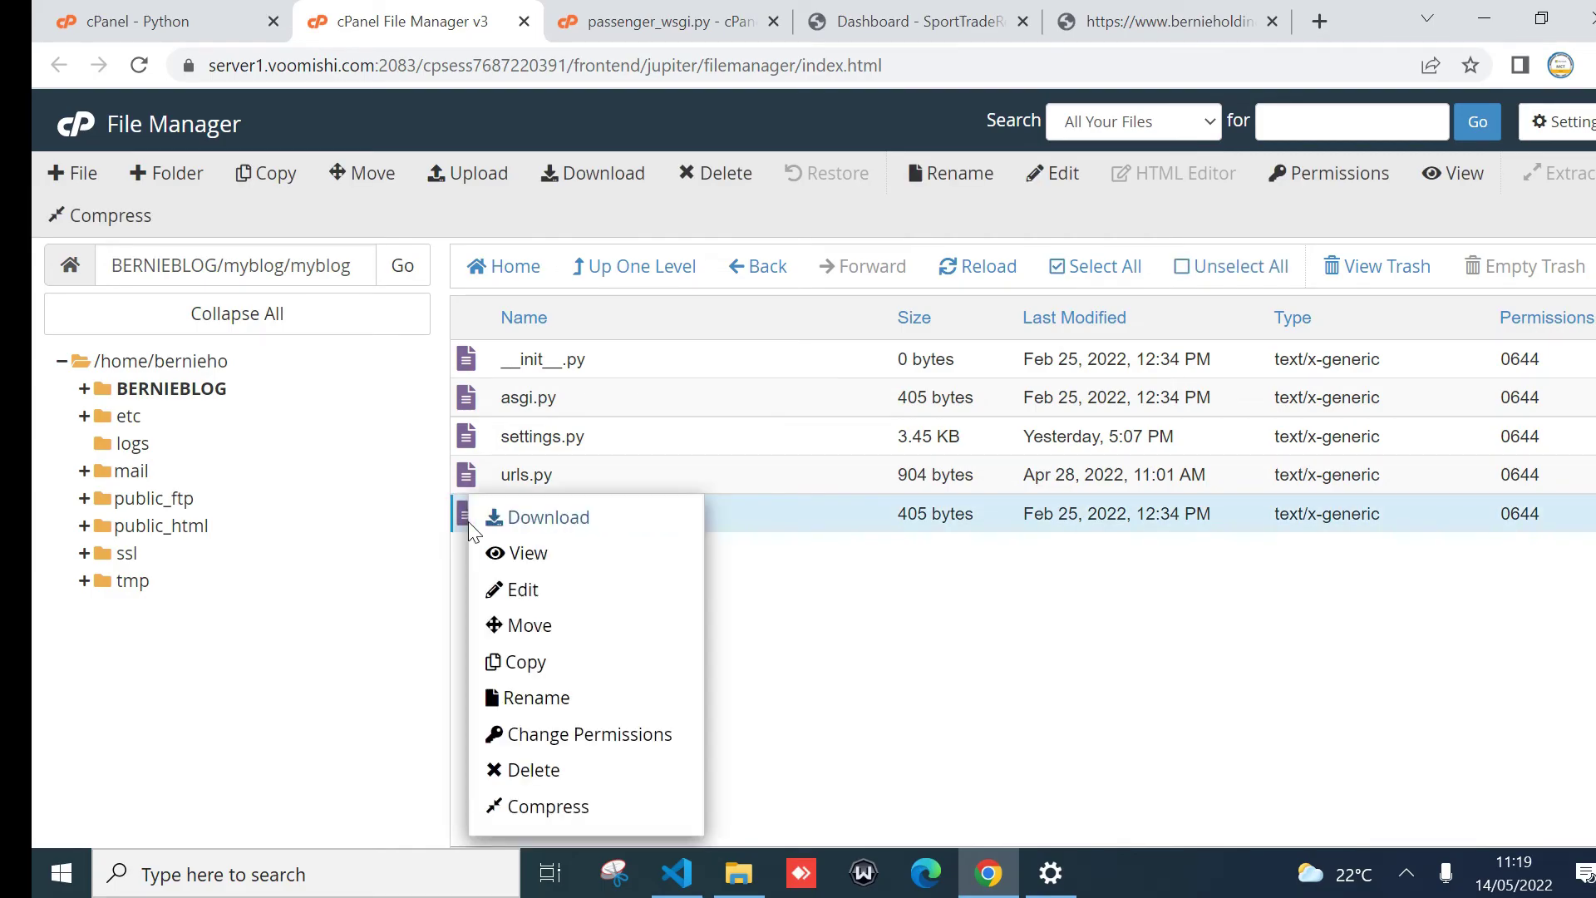
left_click(523, 589)
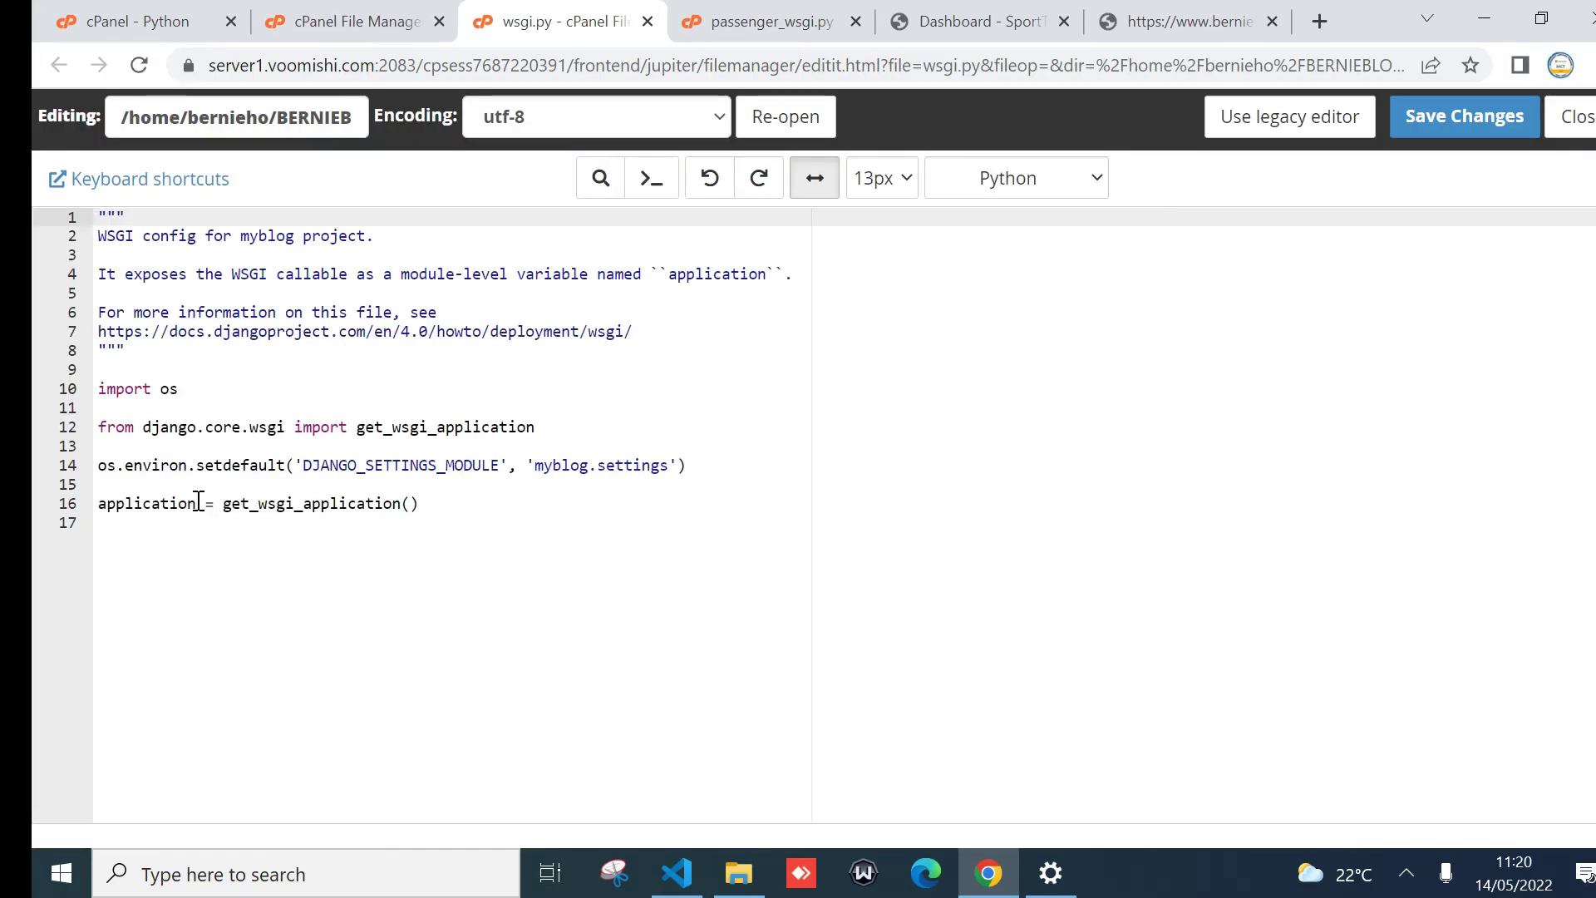
left_click(199, 502)
key("shift+Home")
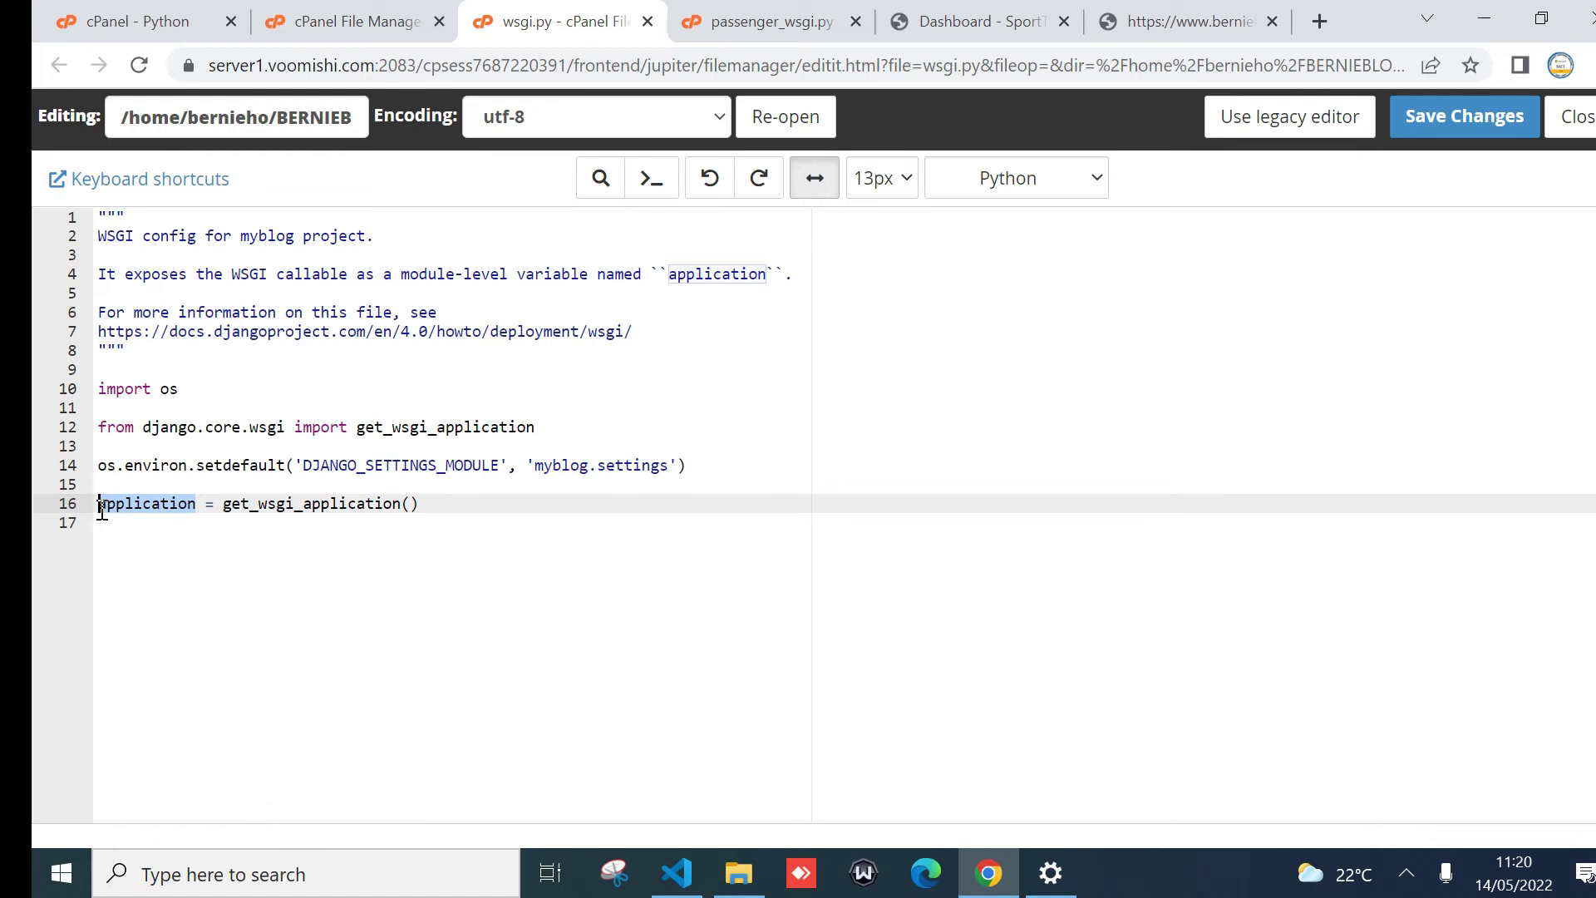
left_click(253, 601)
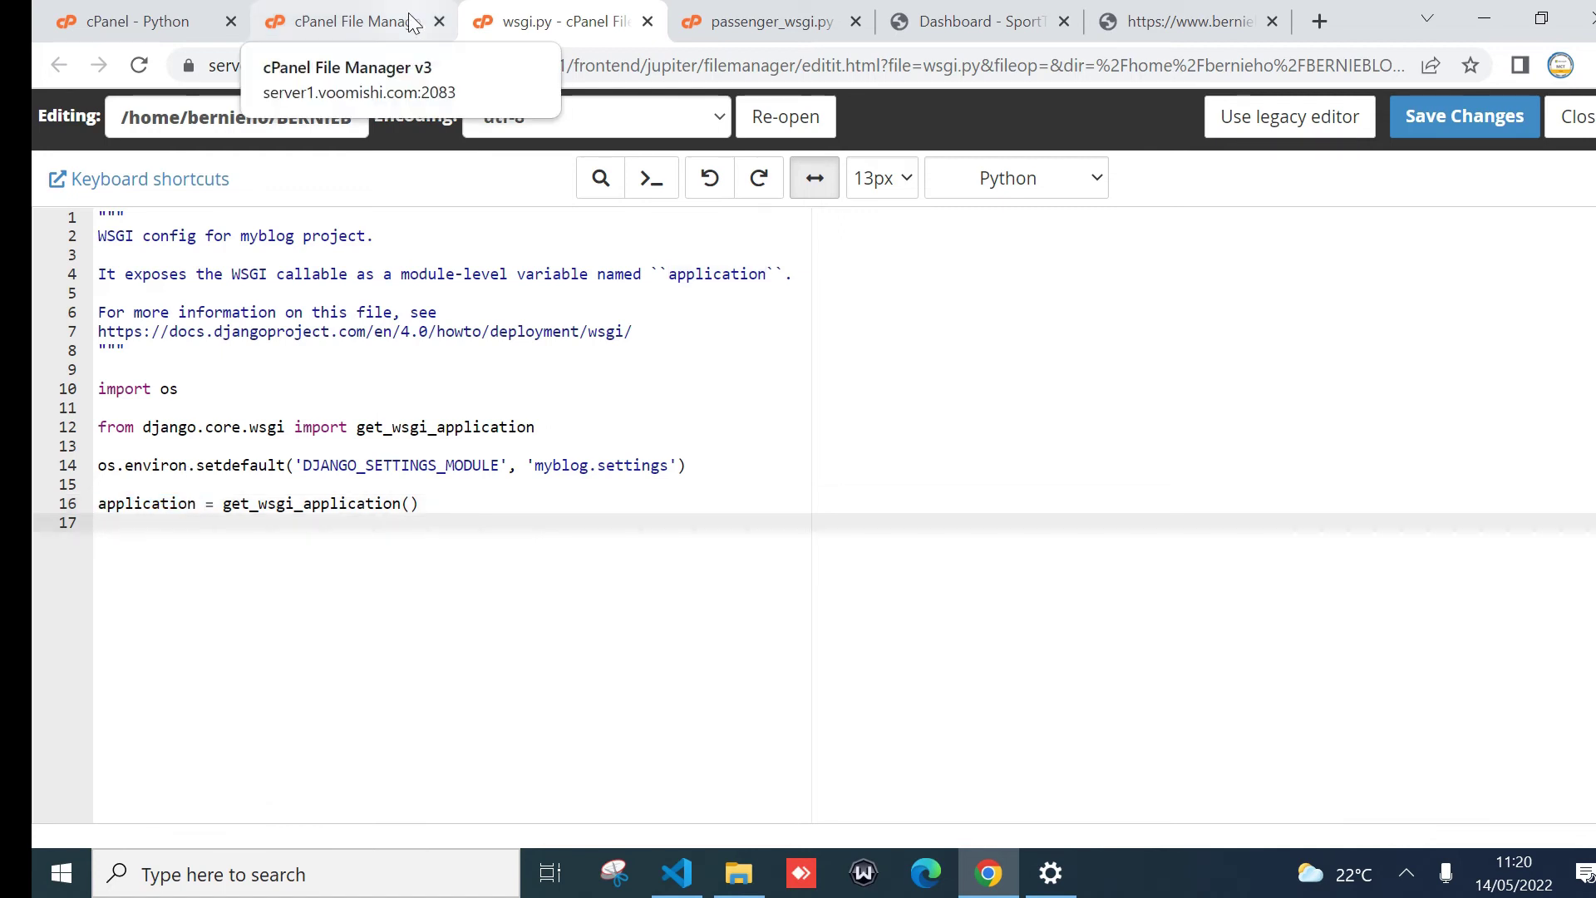
left_click(648, 21)
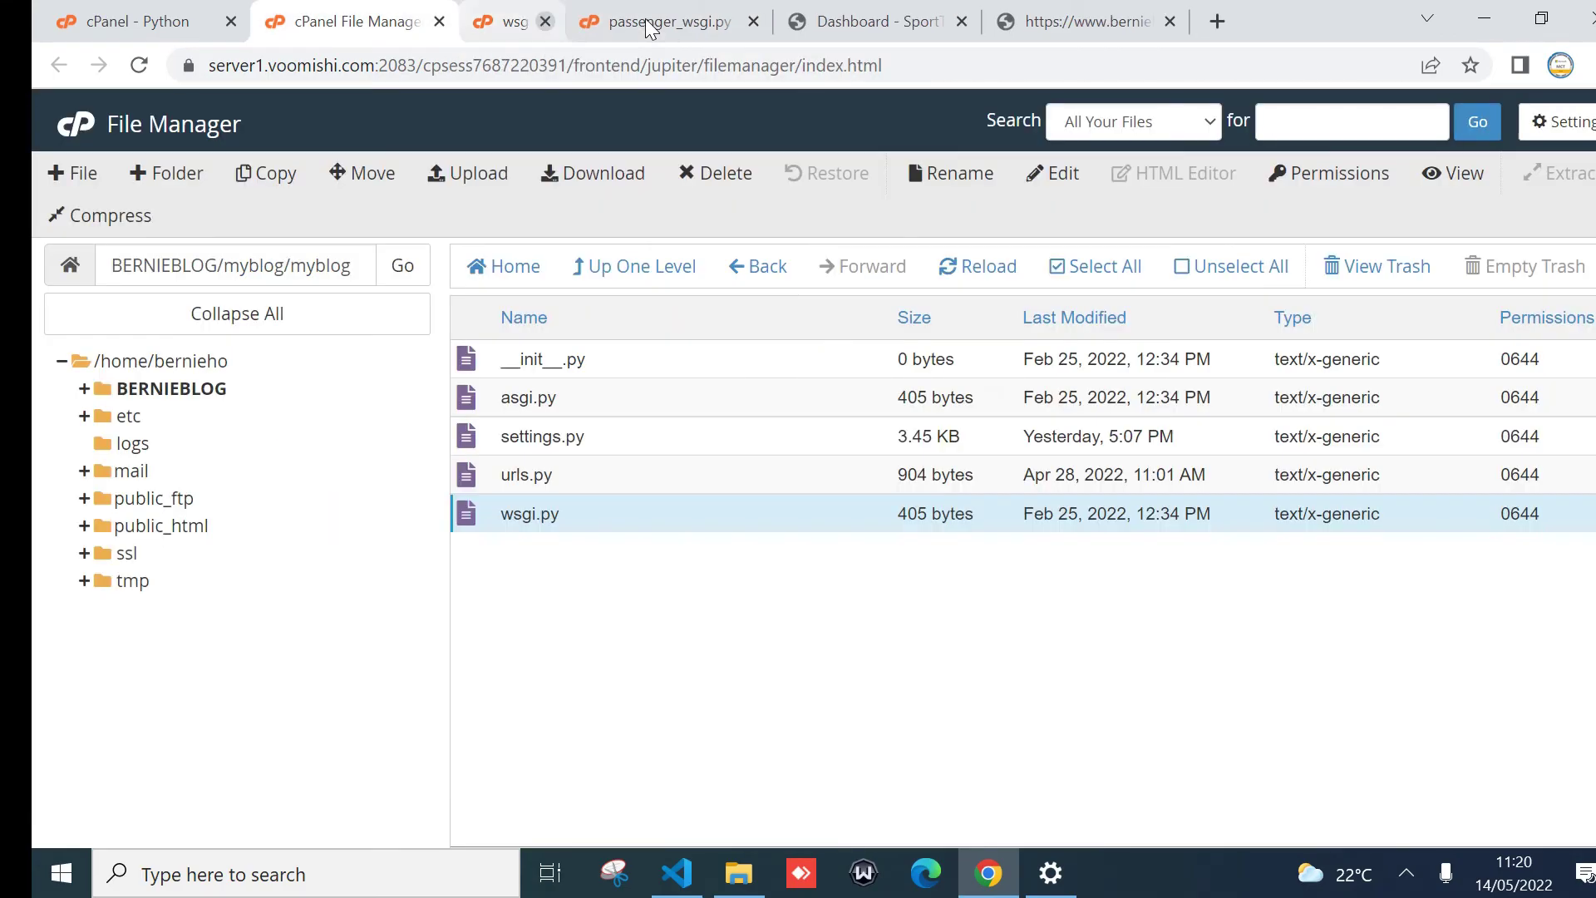
- Check the commented block and the import lines in passenger_wsgi.py and save the file
left_click(576, 12)
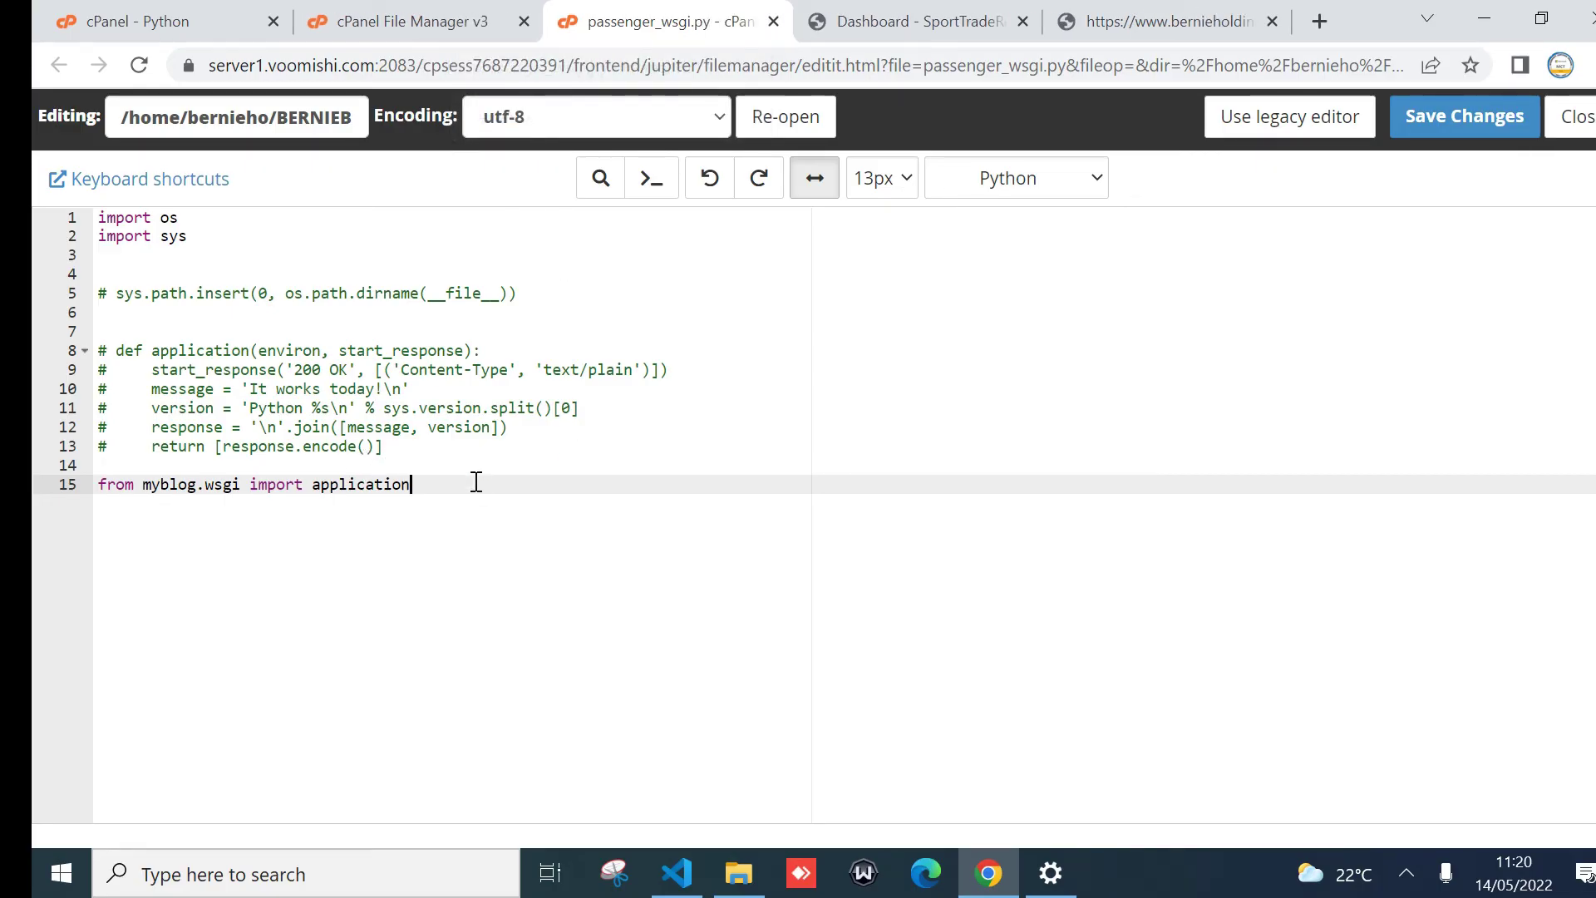
left_click_drag(397, 446, 82, 289)
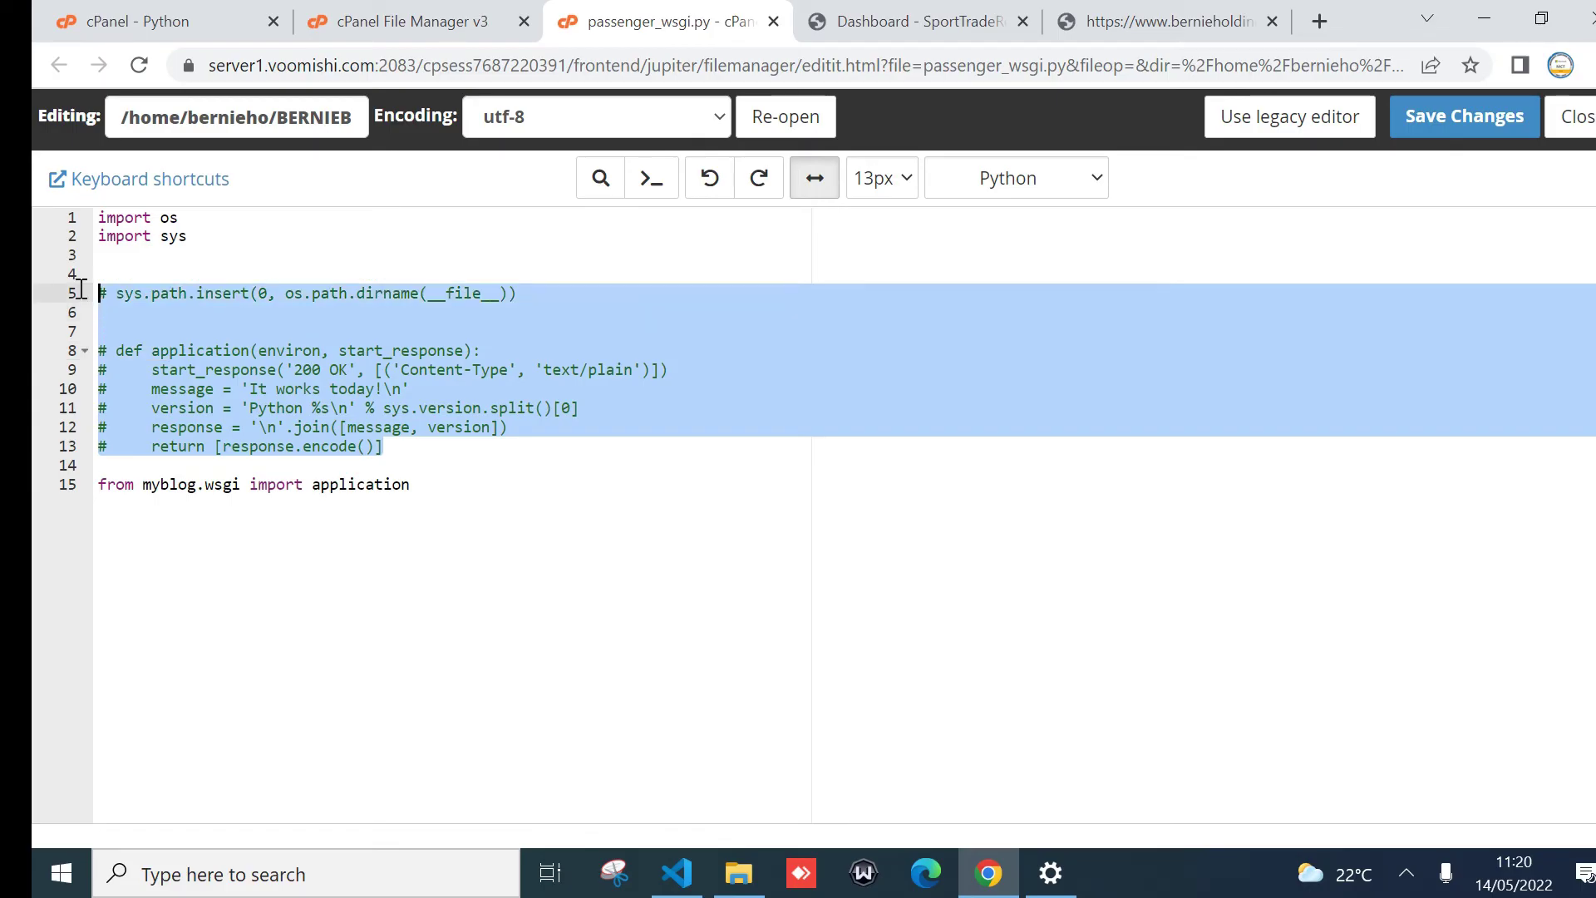
left_click_drag(203, 237, 75, 218)
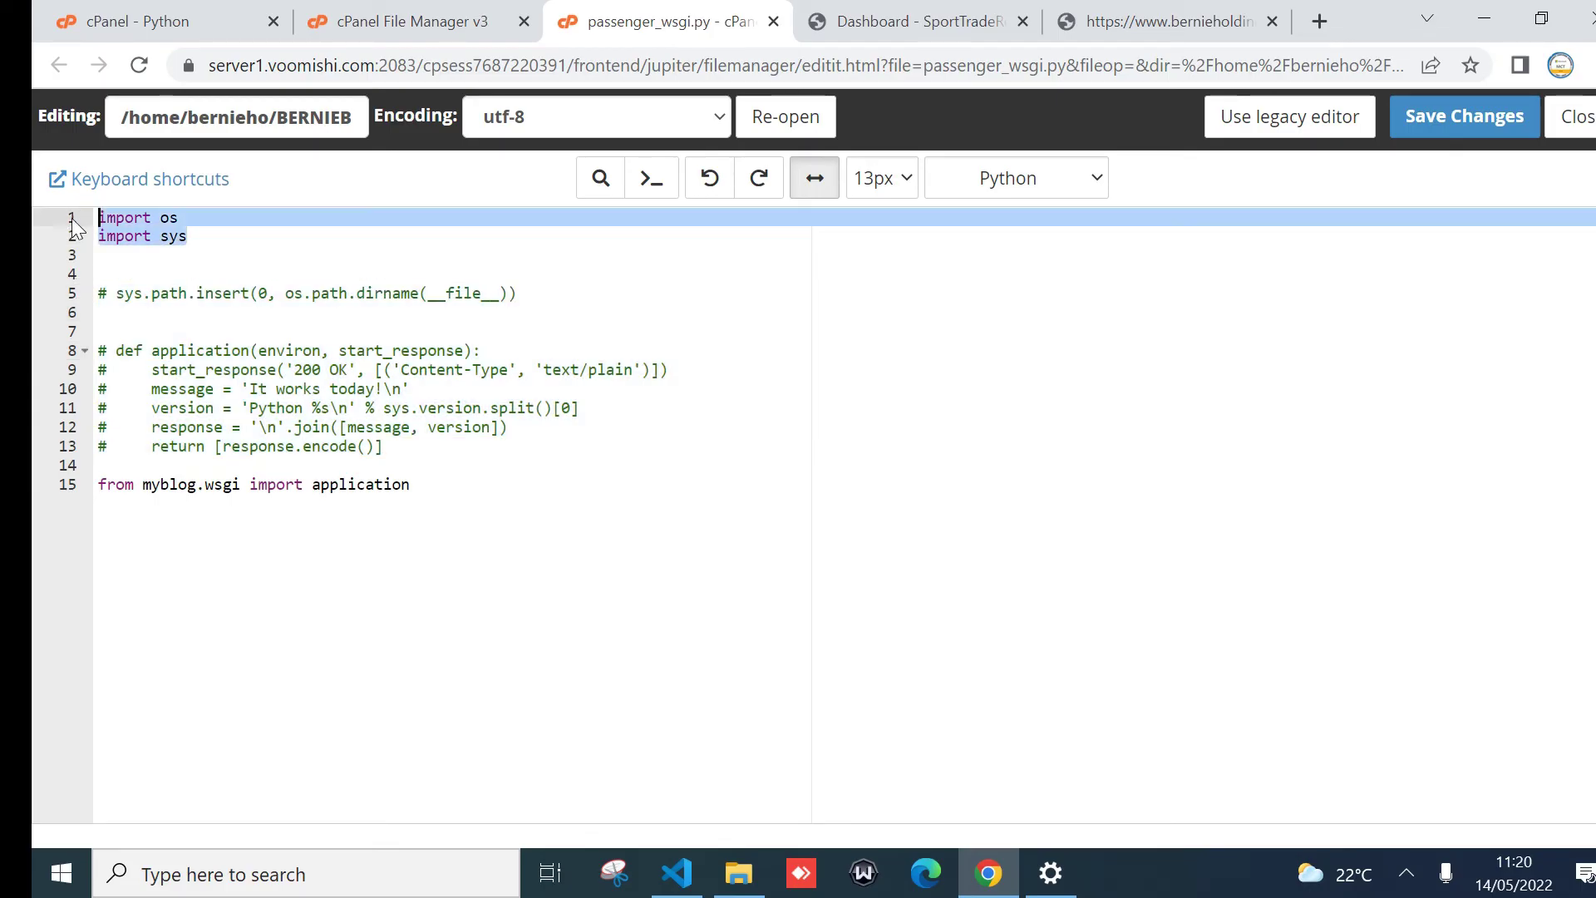
left_click_drag(431, 490, 94, 484)
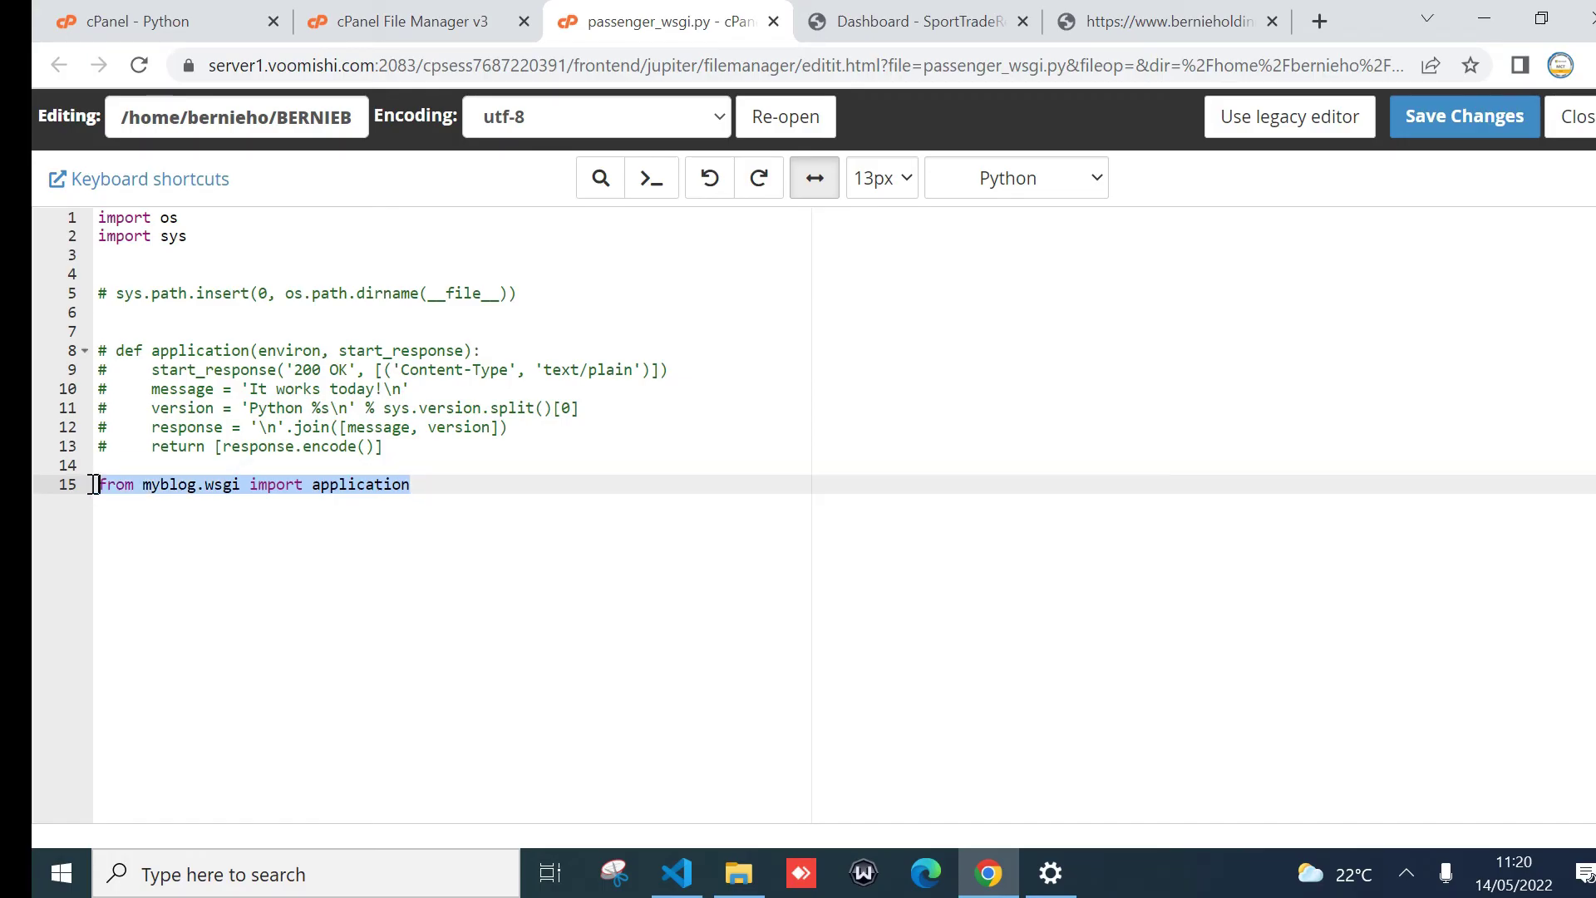
left_click(1464, 116)
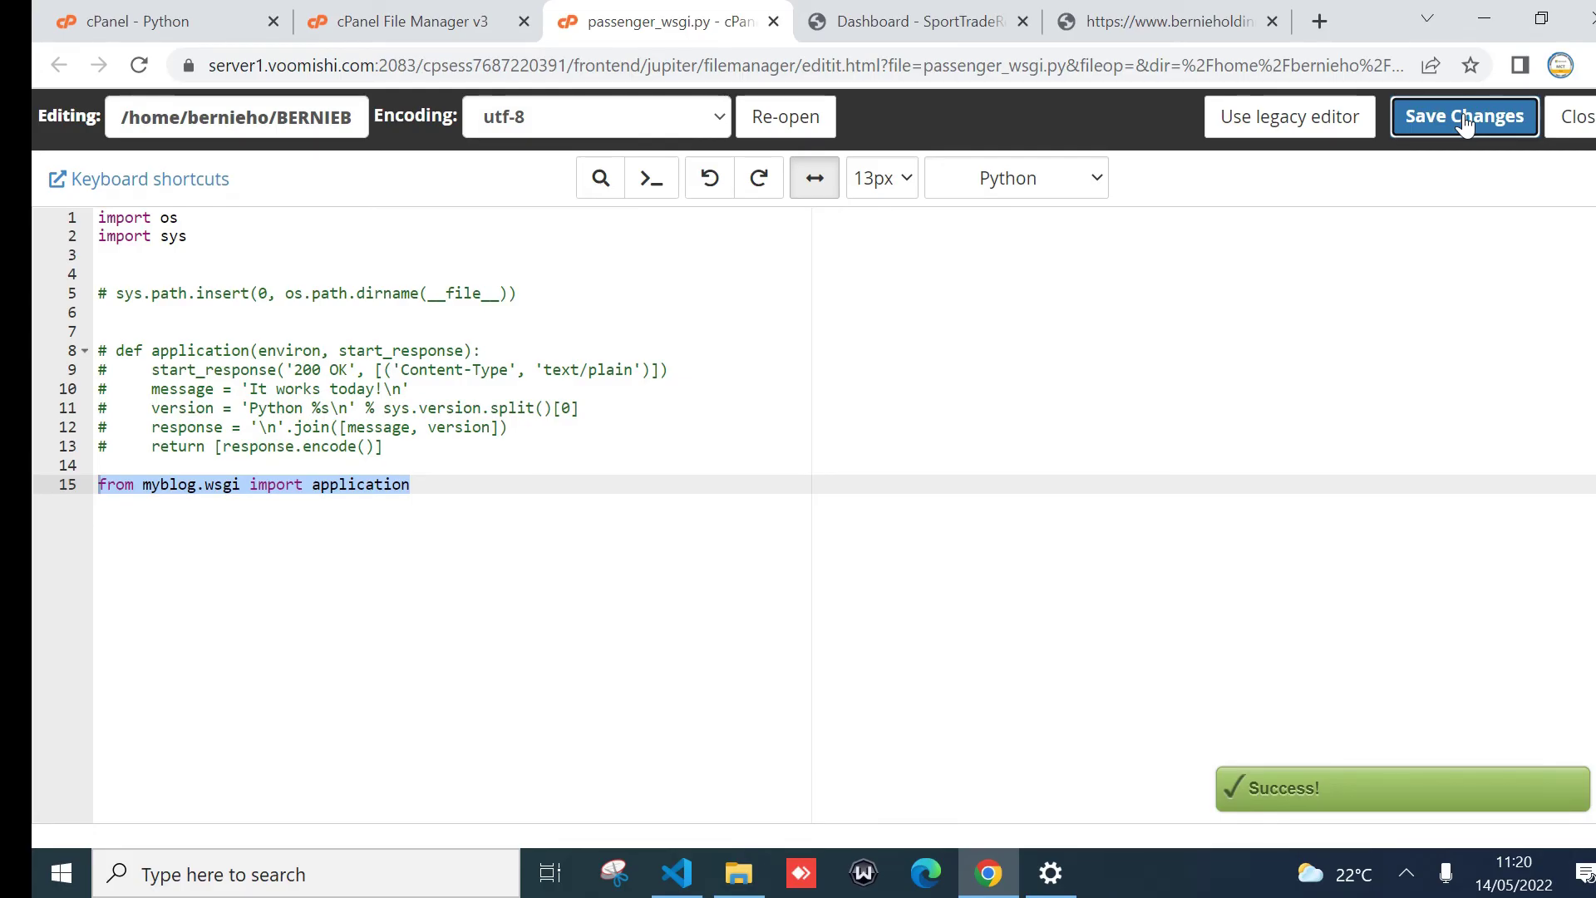
- Copy the command for entering the virtual environment from the bernieholdings.com Python application page
left_click(405, 10)
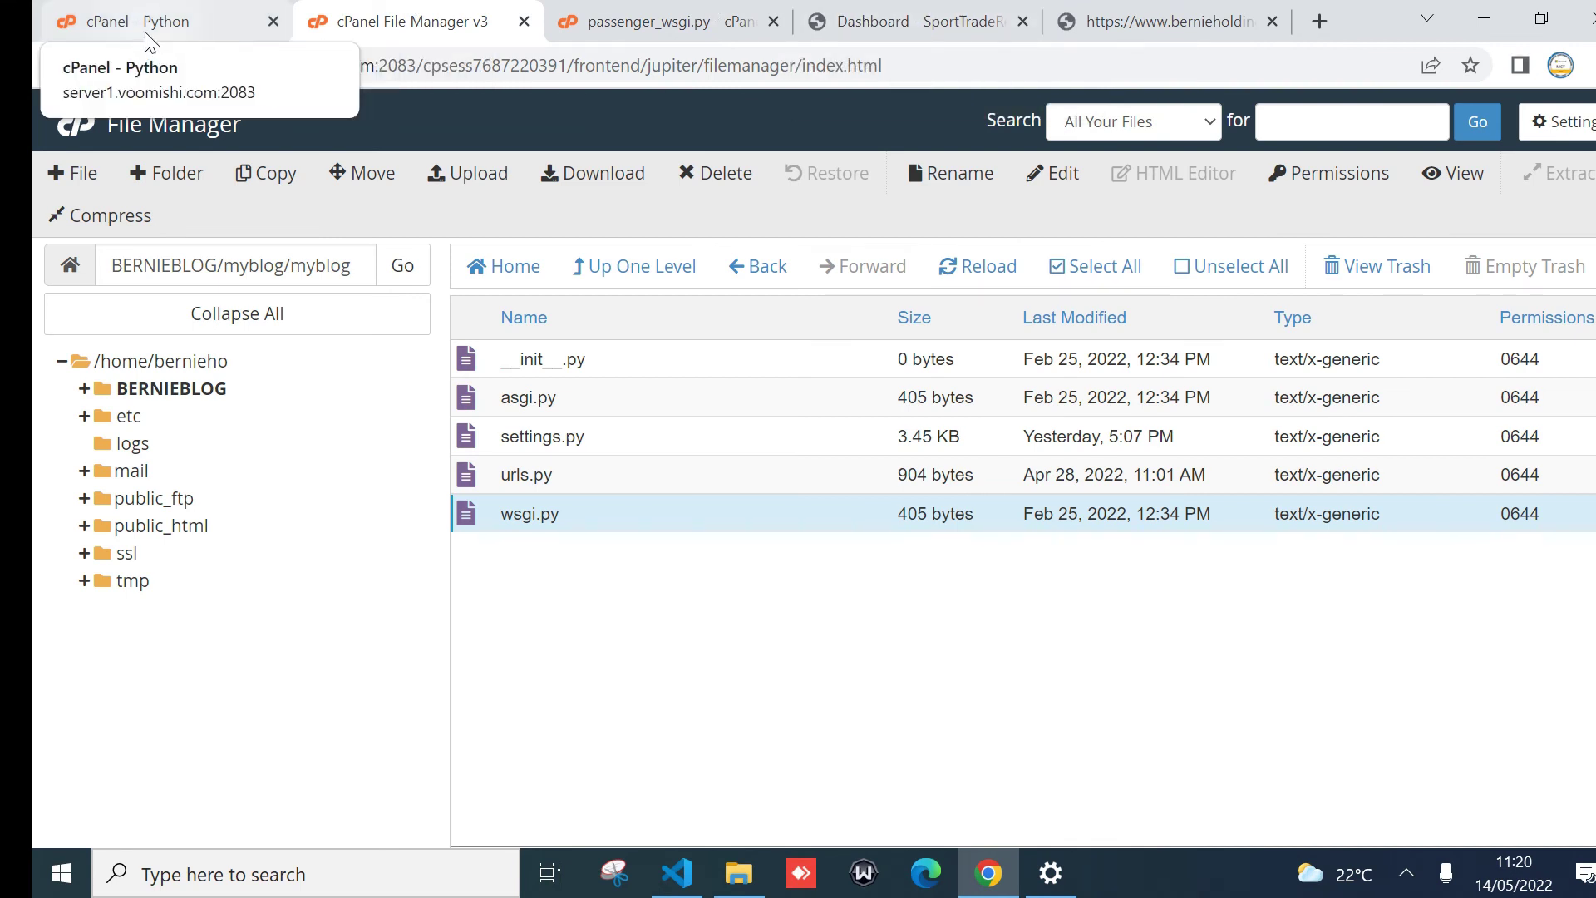
left_click(189, 13)
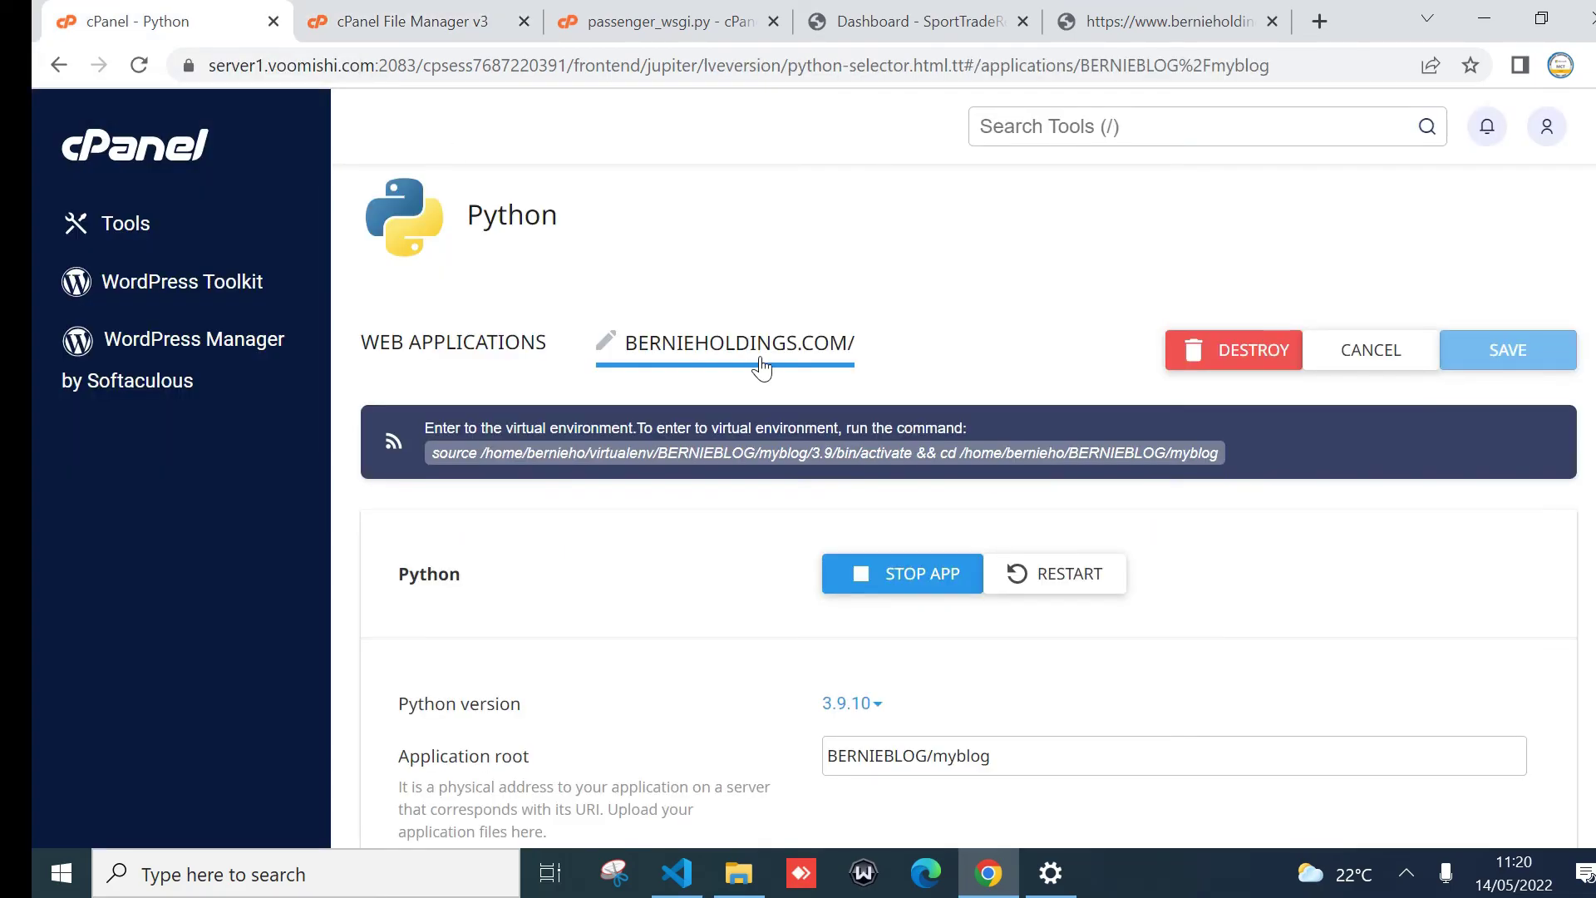
scroll(969, 532, "down", 5)
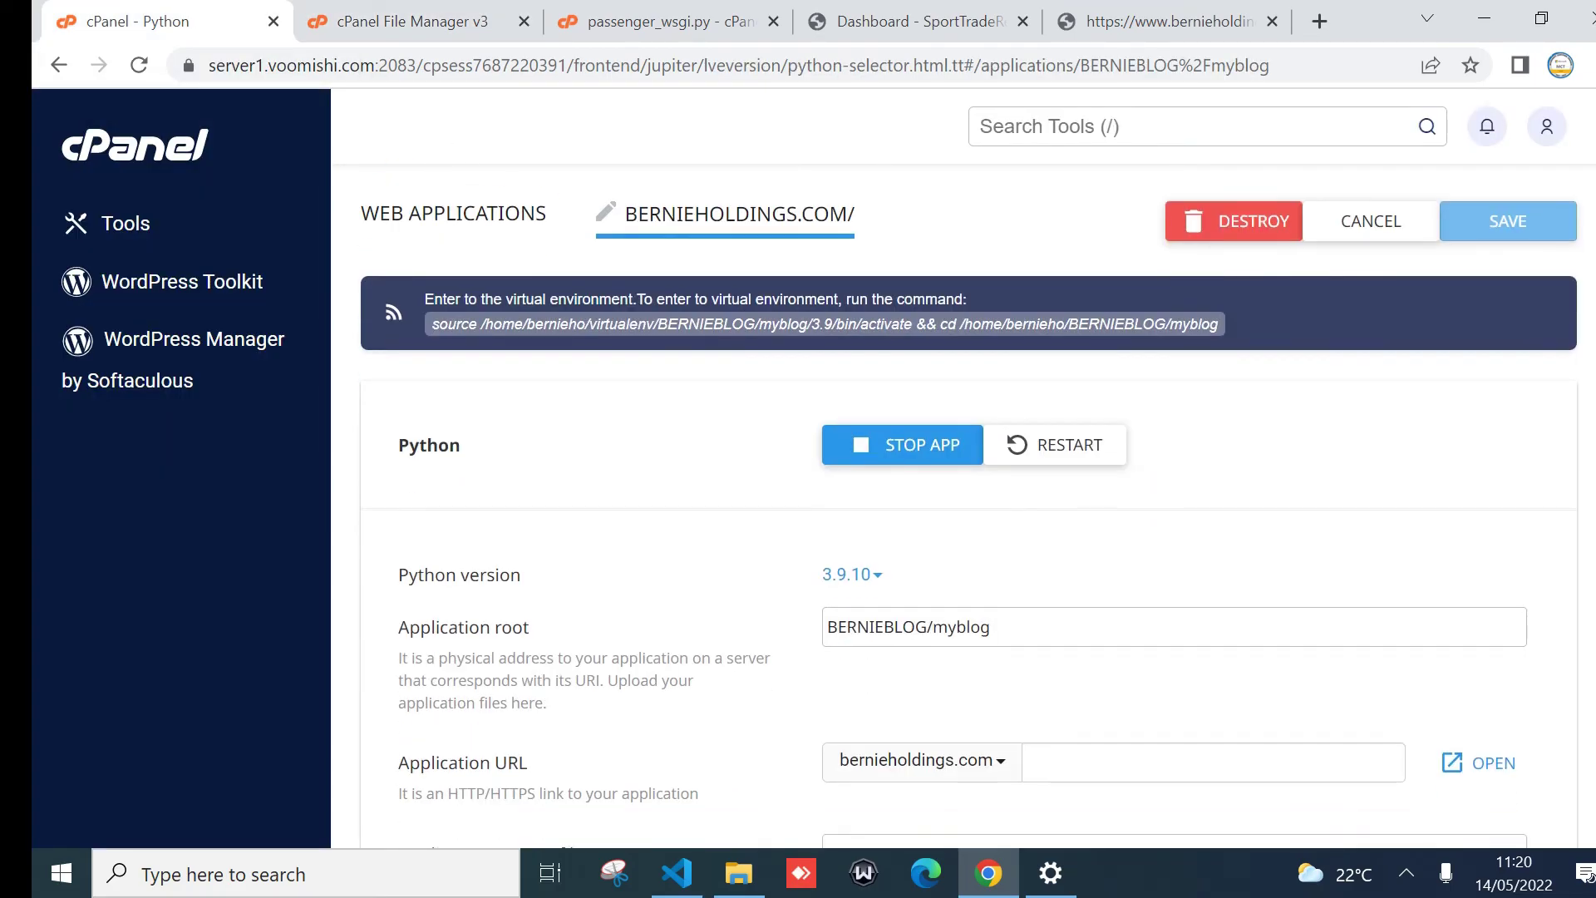
scroll(1592, 594, "down", 3)
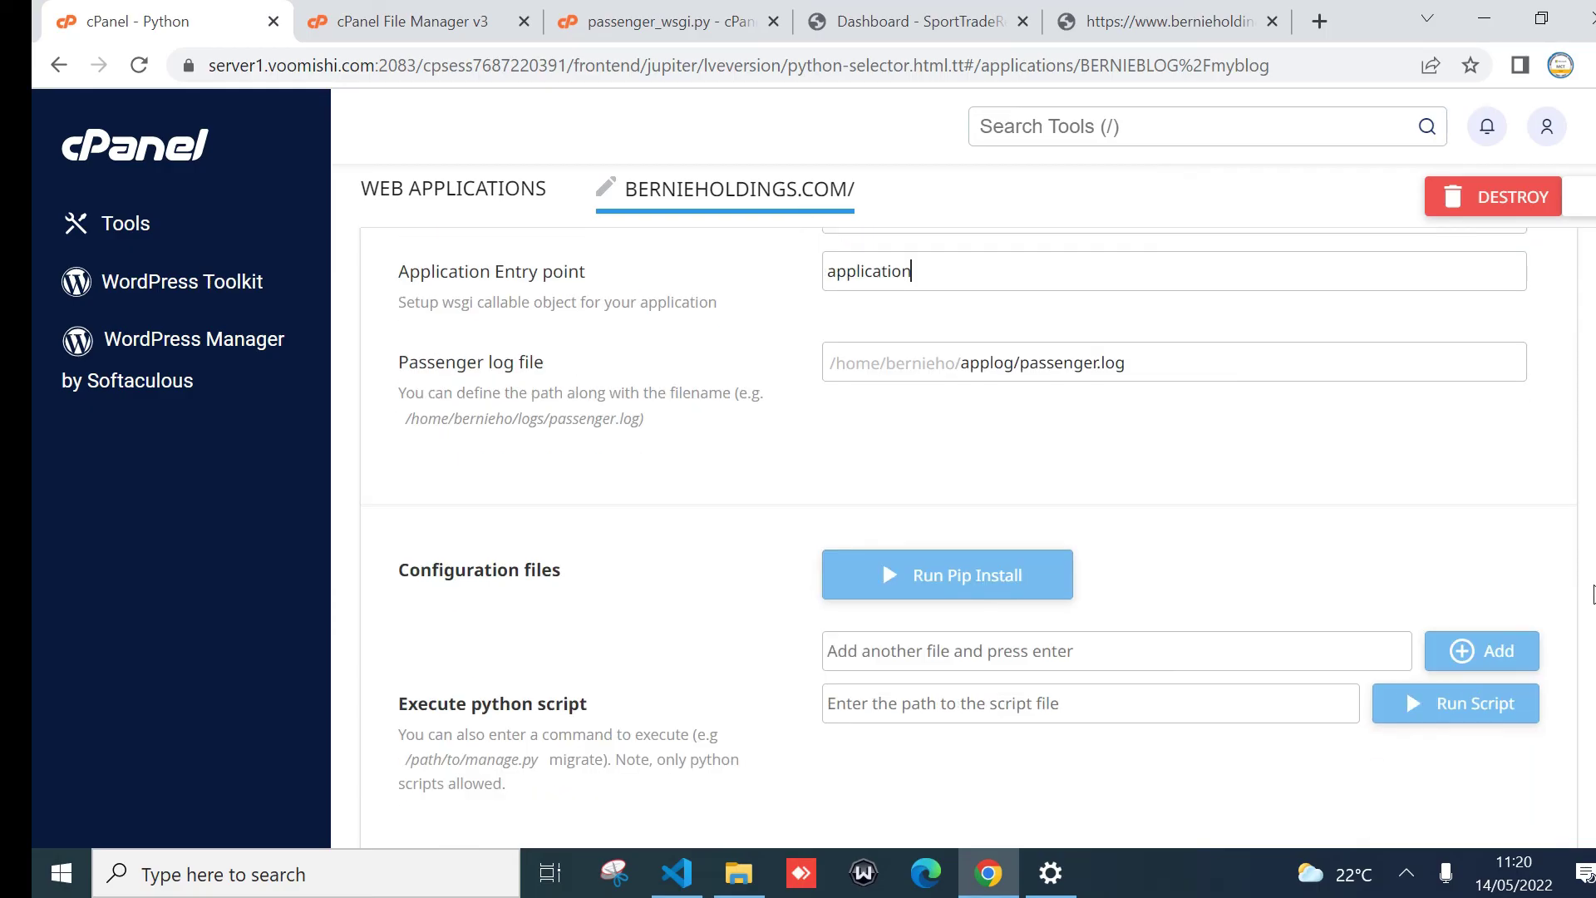
scroll(1592, 594, "up", 8)
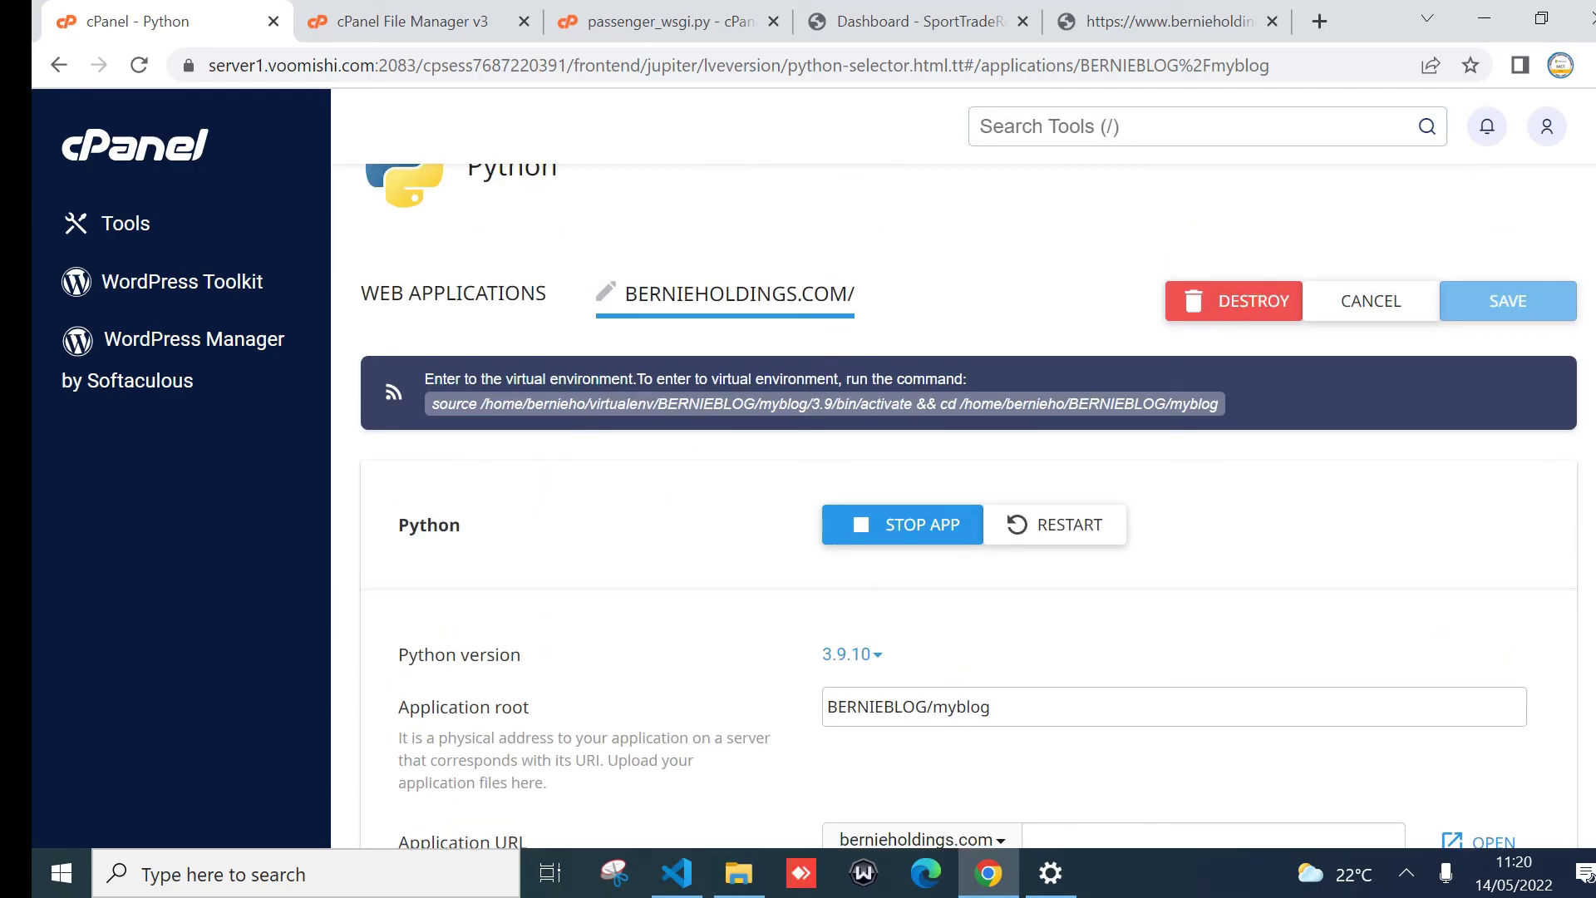
left_click(675, 412)
- Open the cPanel Terminal and run the copied command to activate the Python 3.9 virtual environment and enter BERNIEBLOG/myblog
left_click(184, 153)
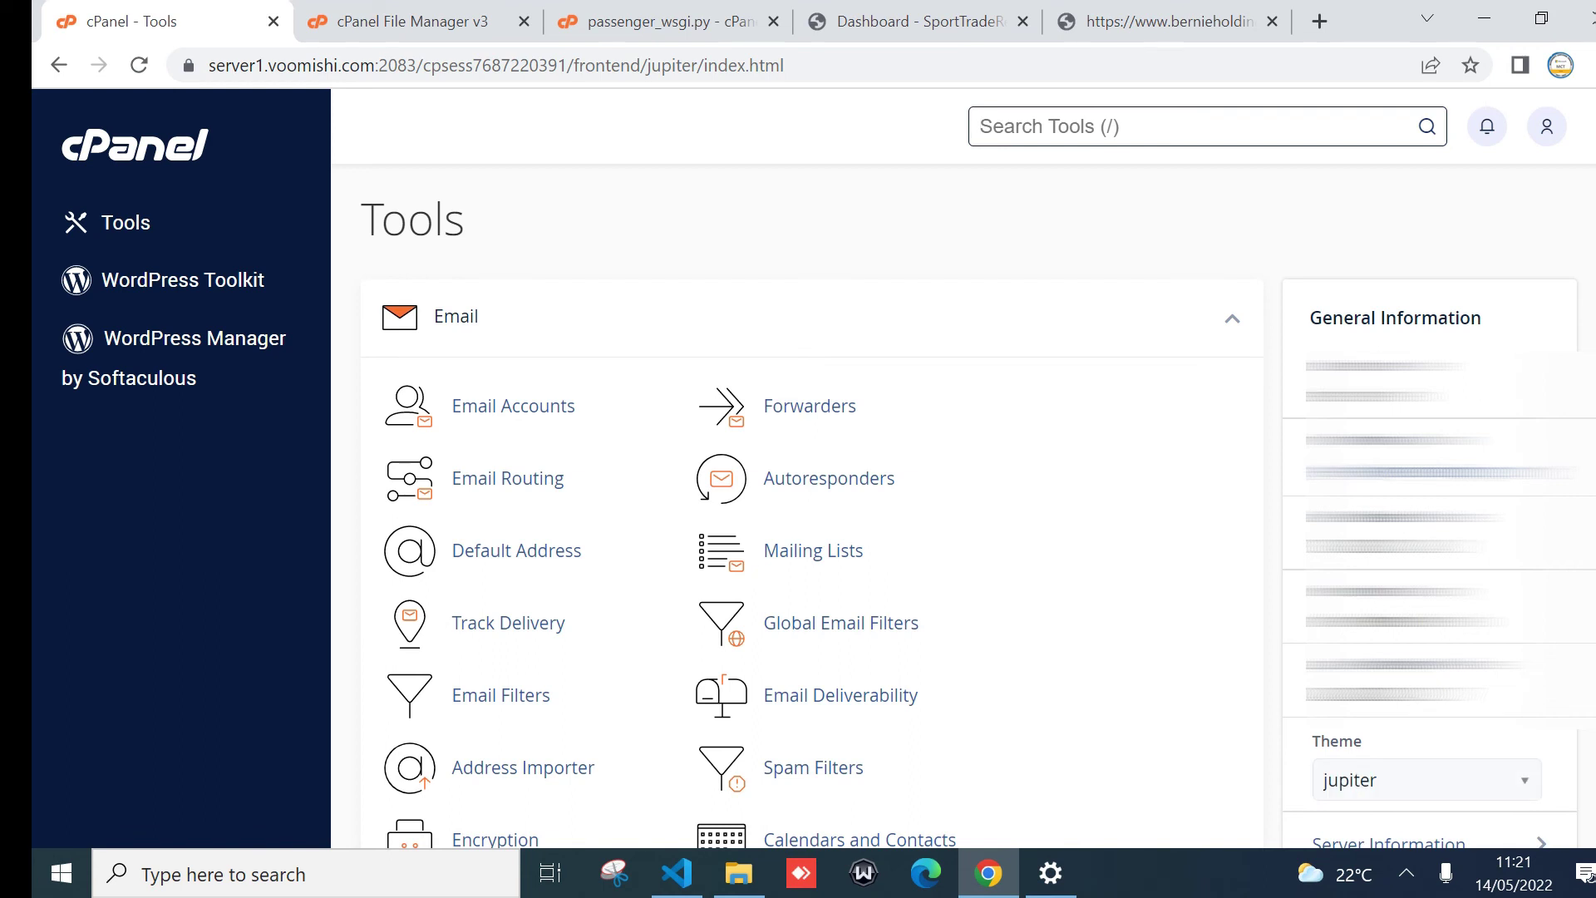
scroll(812, 506, "down", 20)
scroll(1545, 720, "down", 10)
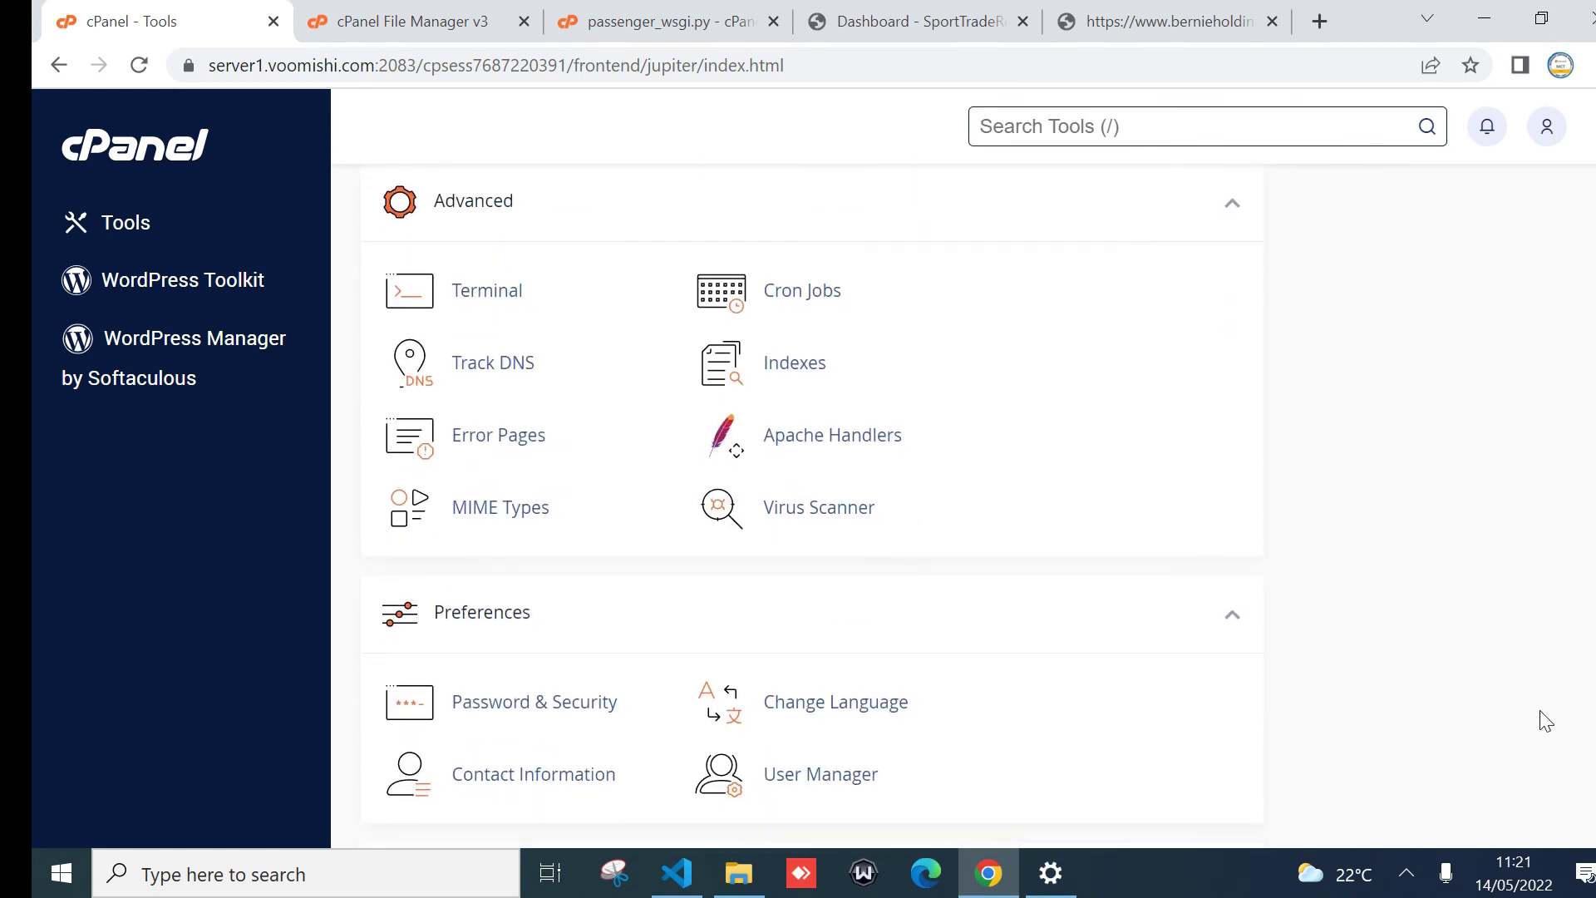
left_click(489, 293)
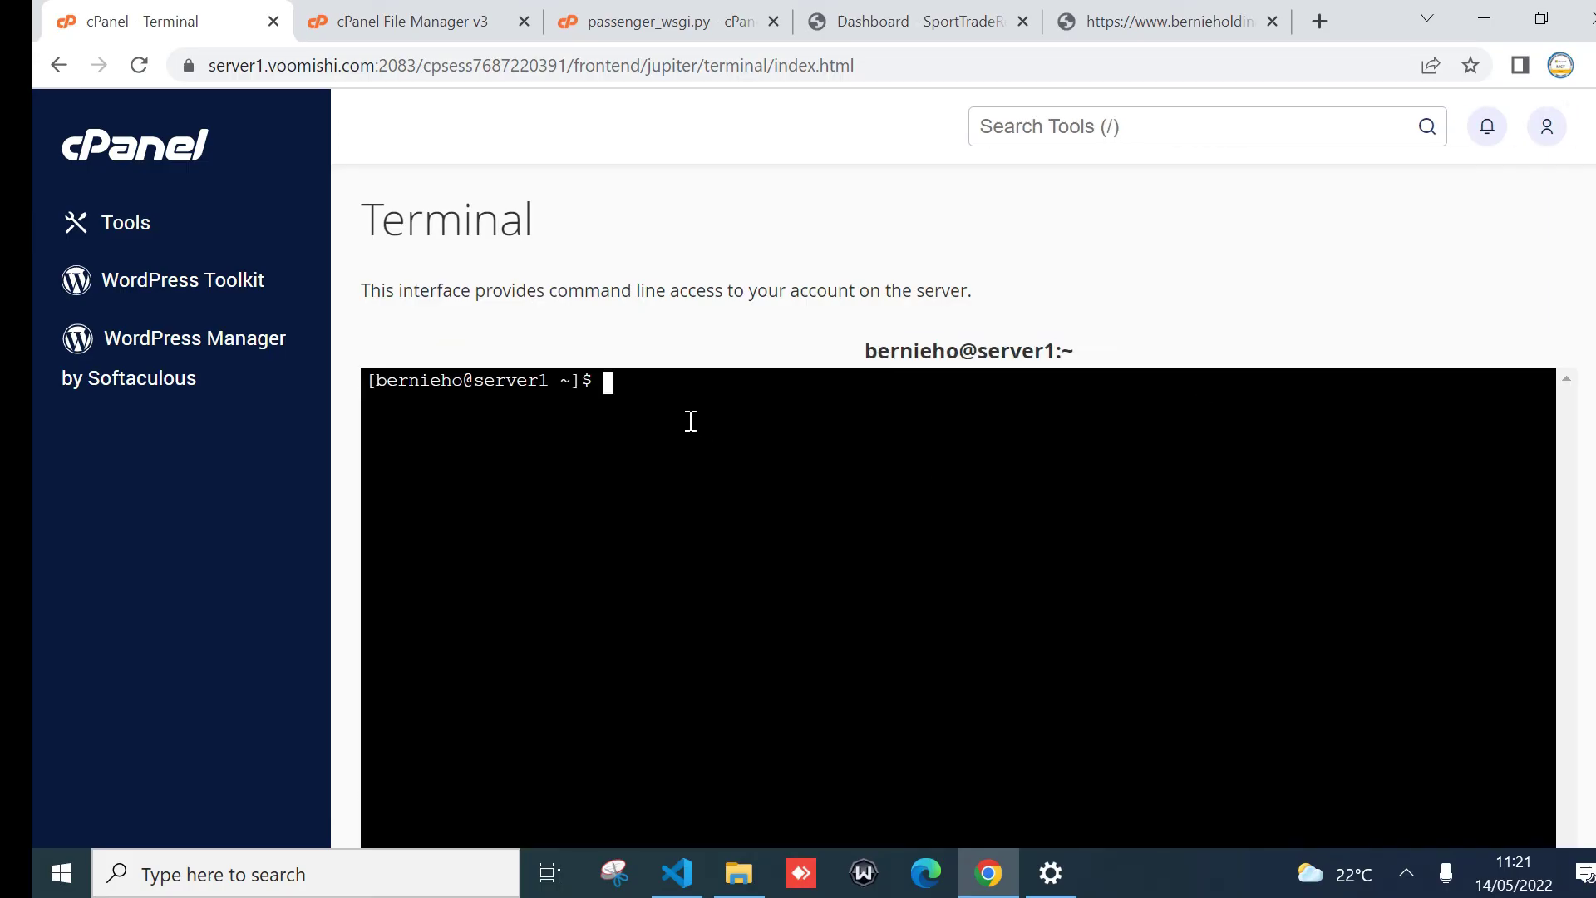
right_click(669, 408)
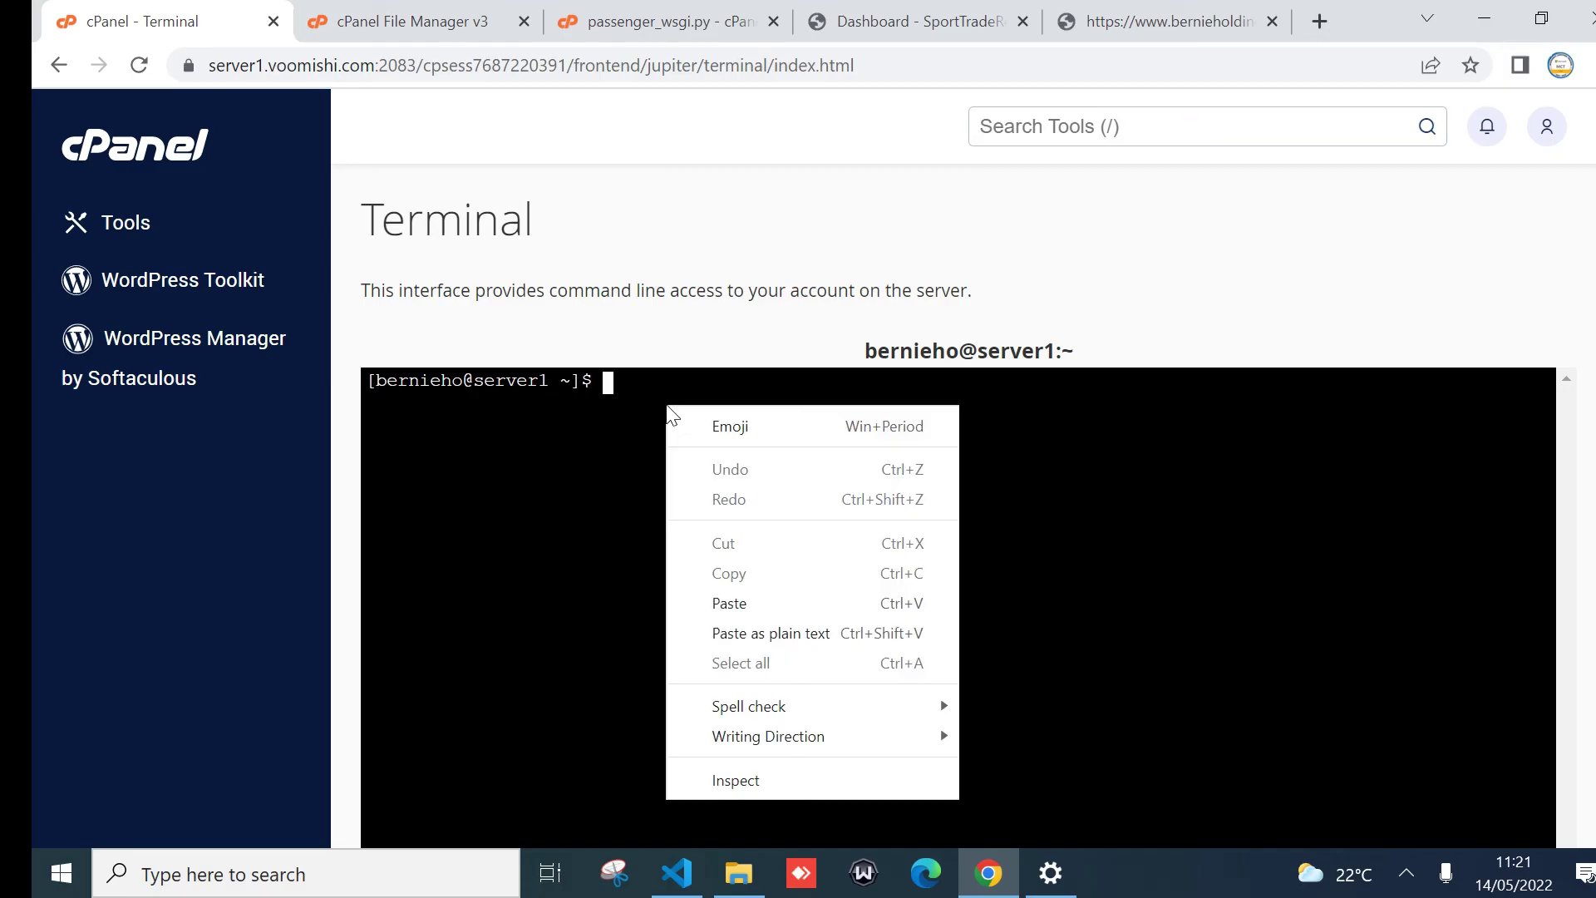
left_click(743, 602)
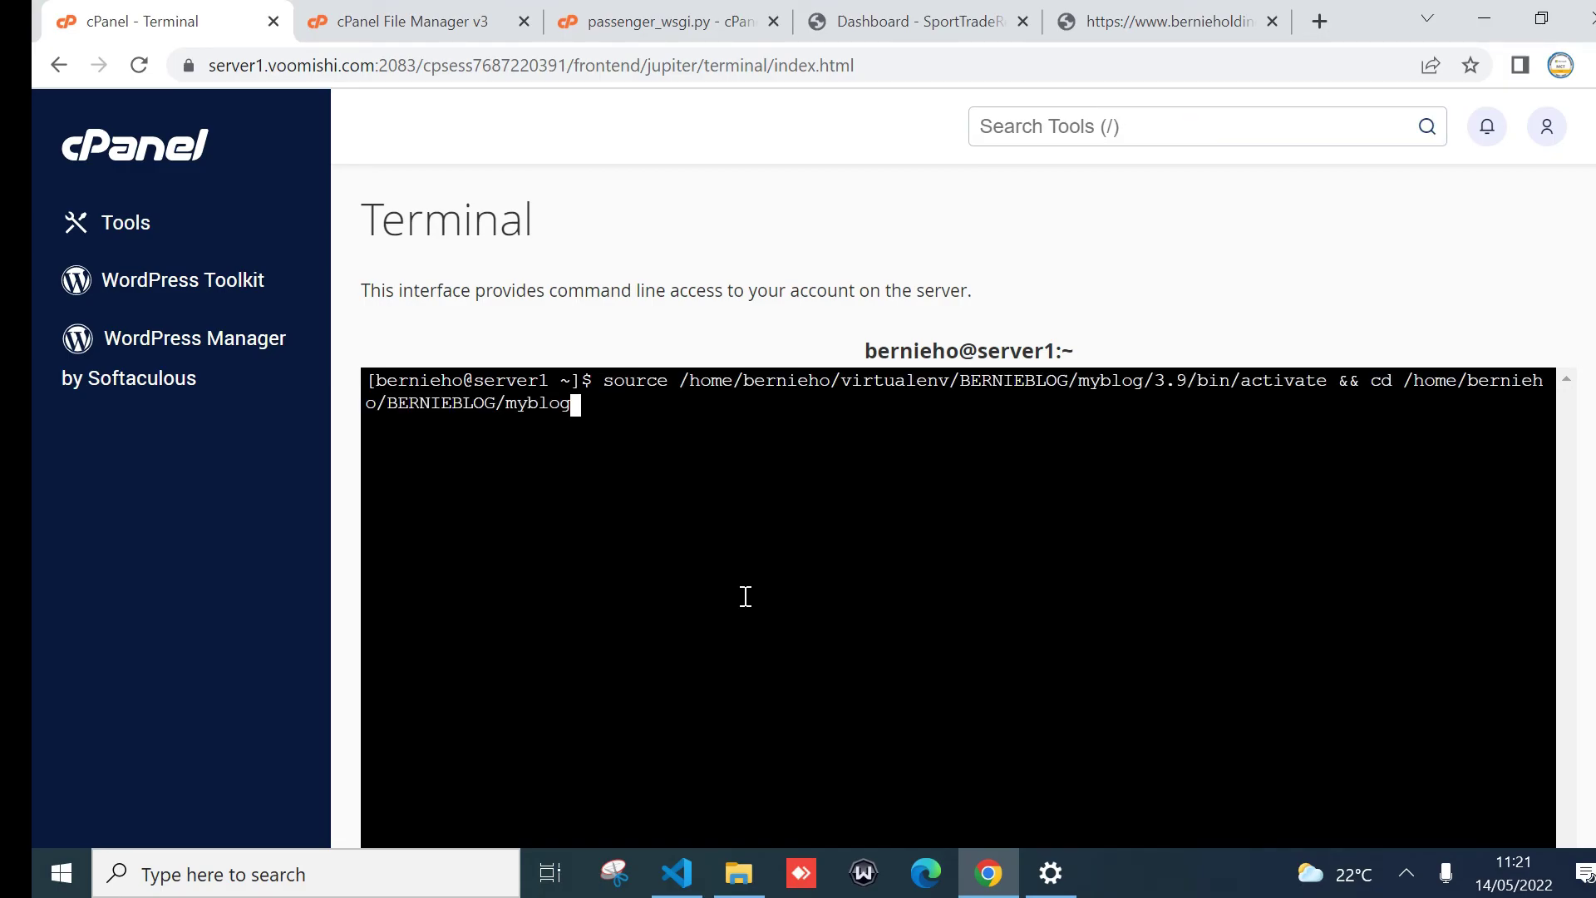
key("Return")
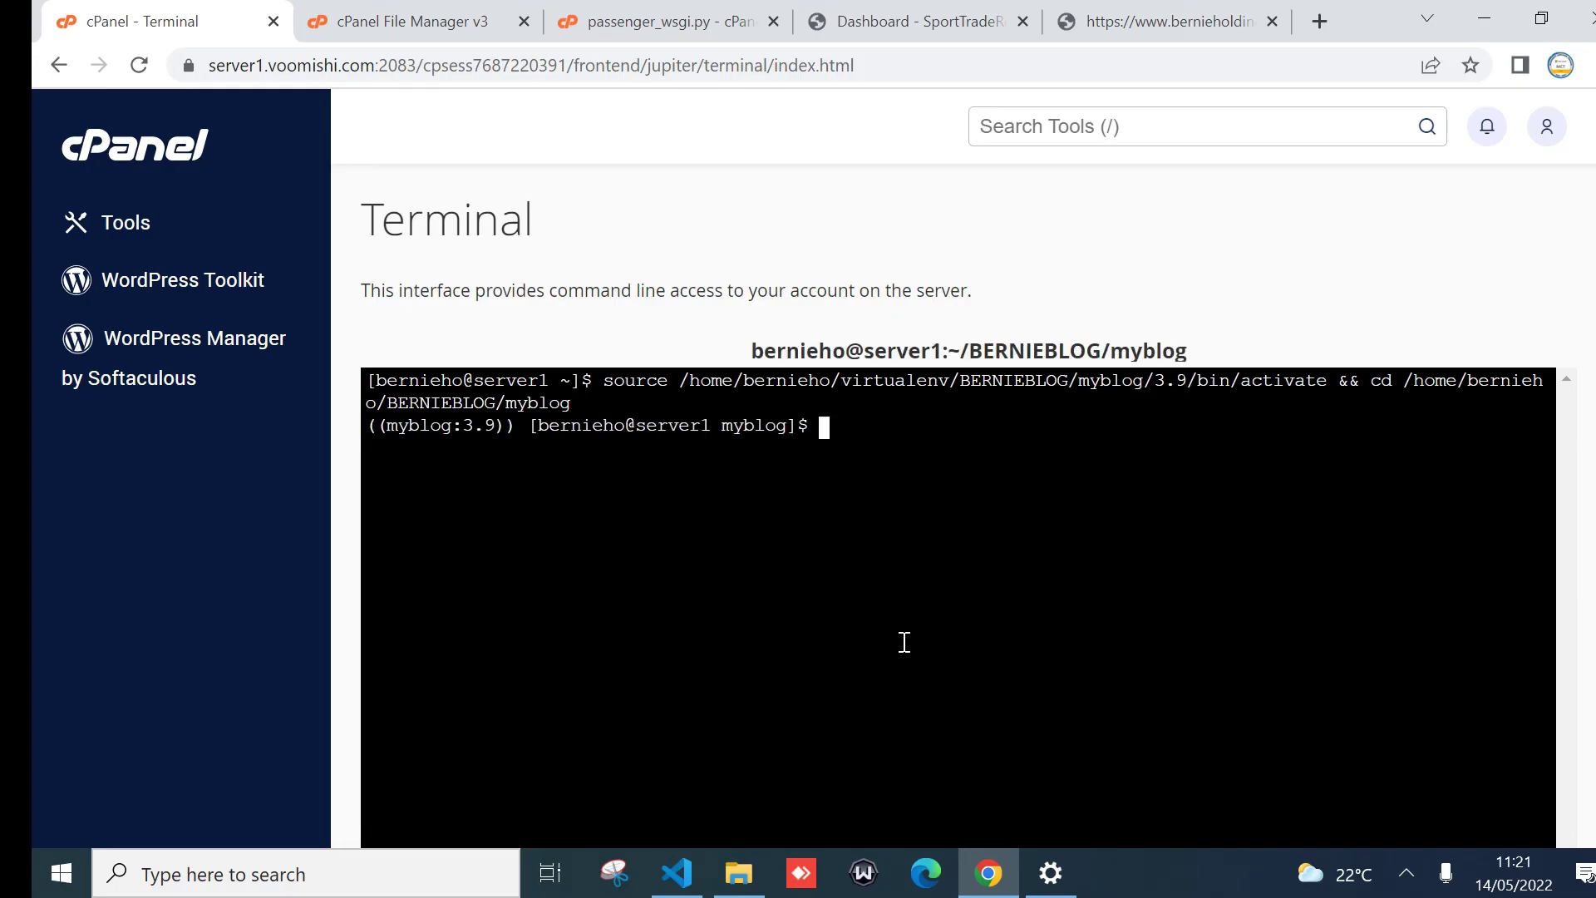
- Install Django in the active virtual environment with 'pip install django'
type("pip install django")
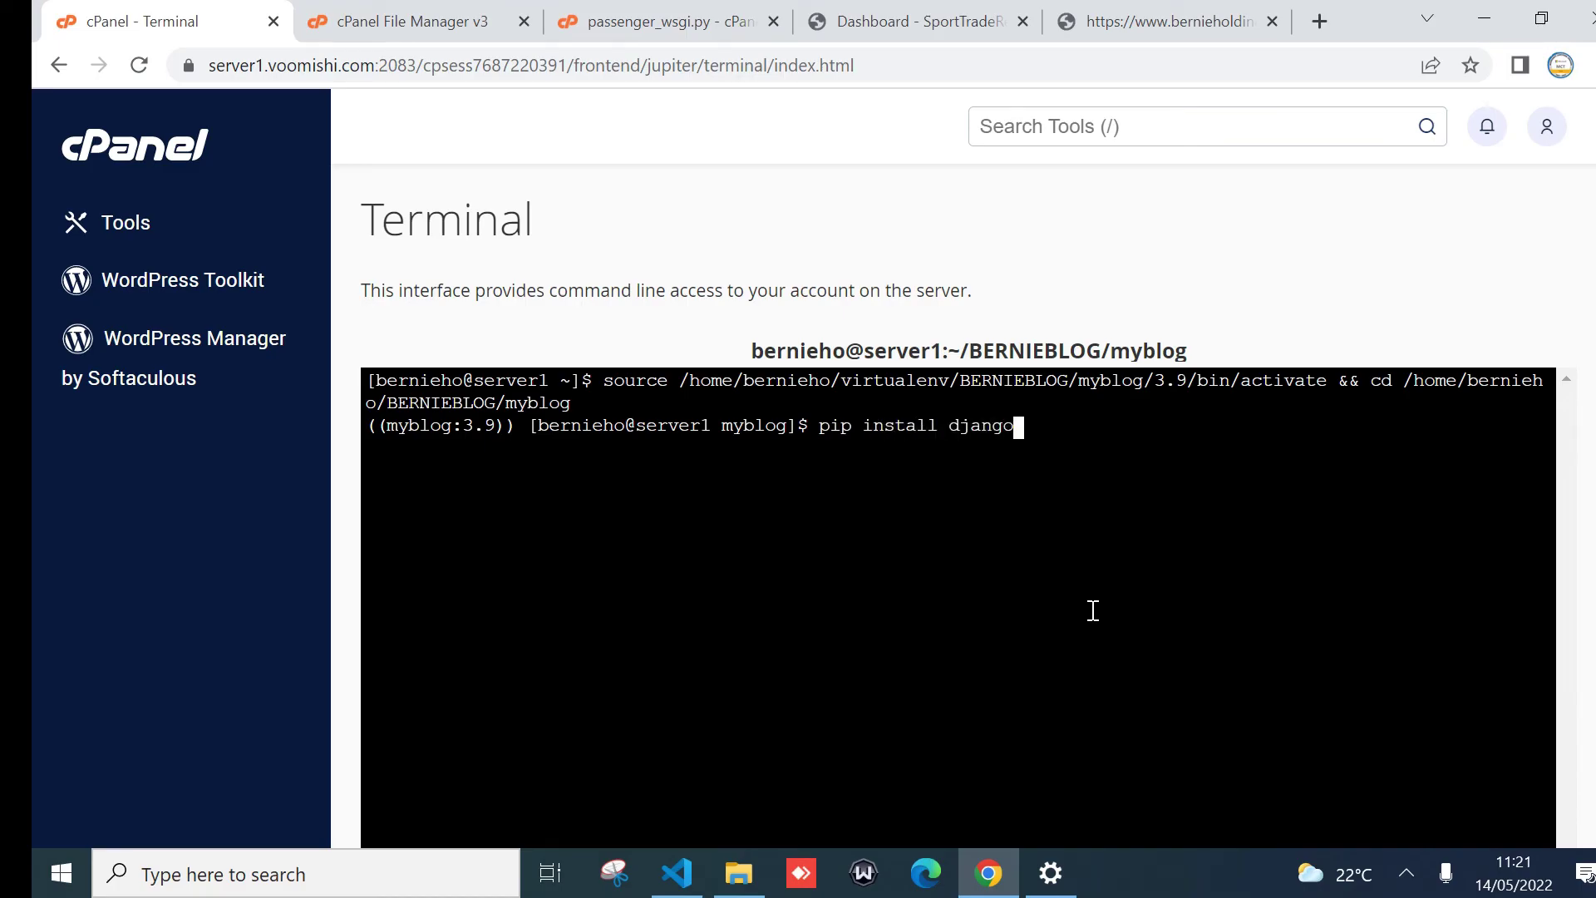
key("Return")
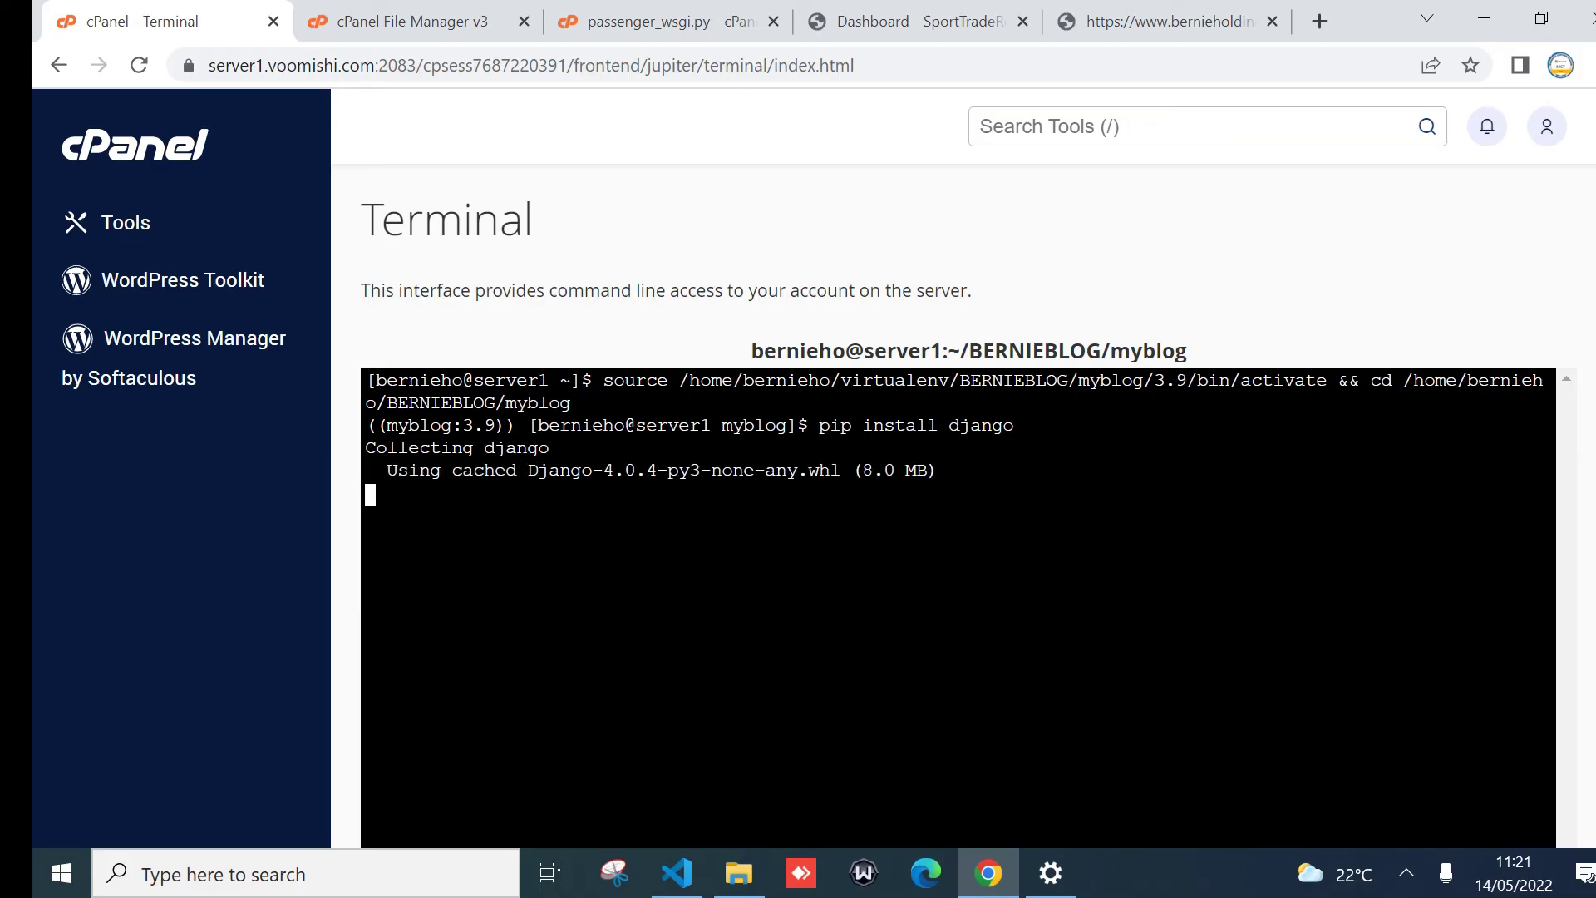
scroll(859, 382, "down", 1)
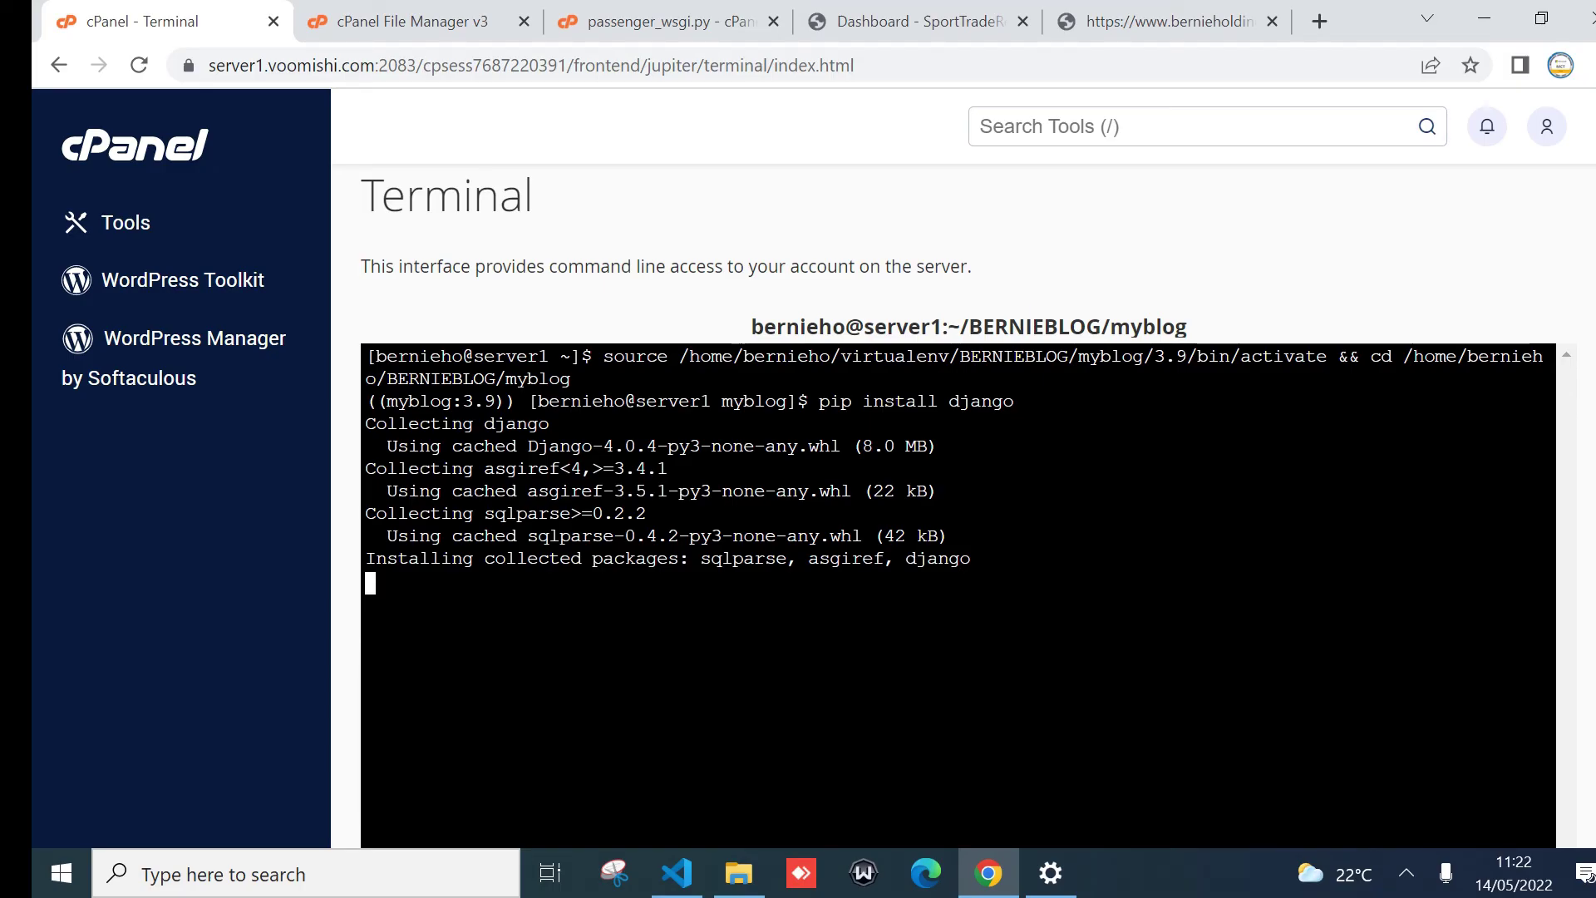
scroll(956, 540, "down", 2)
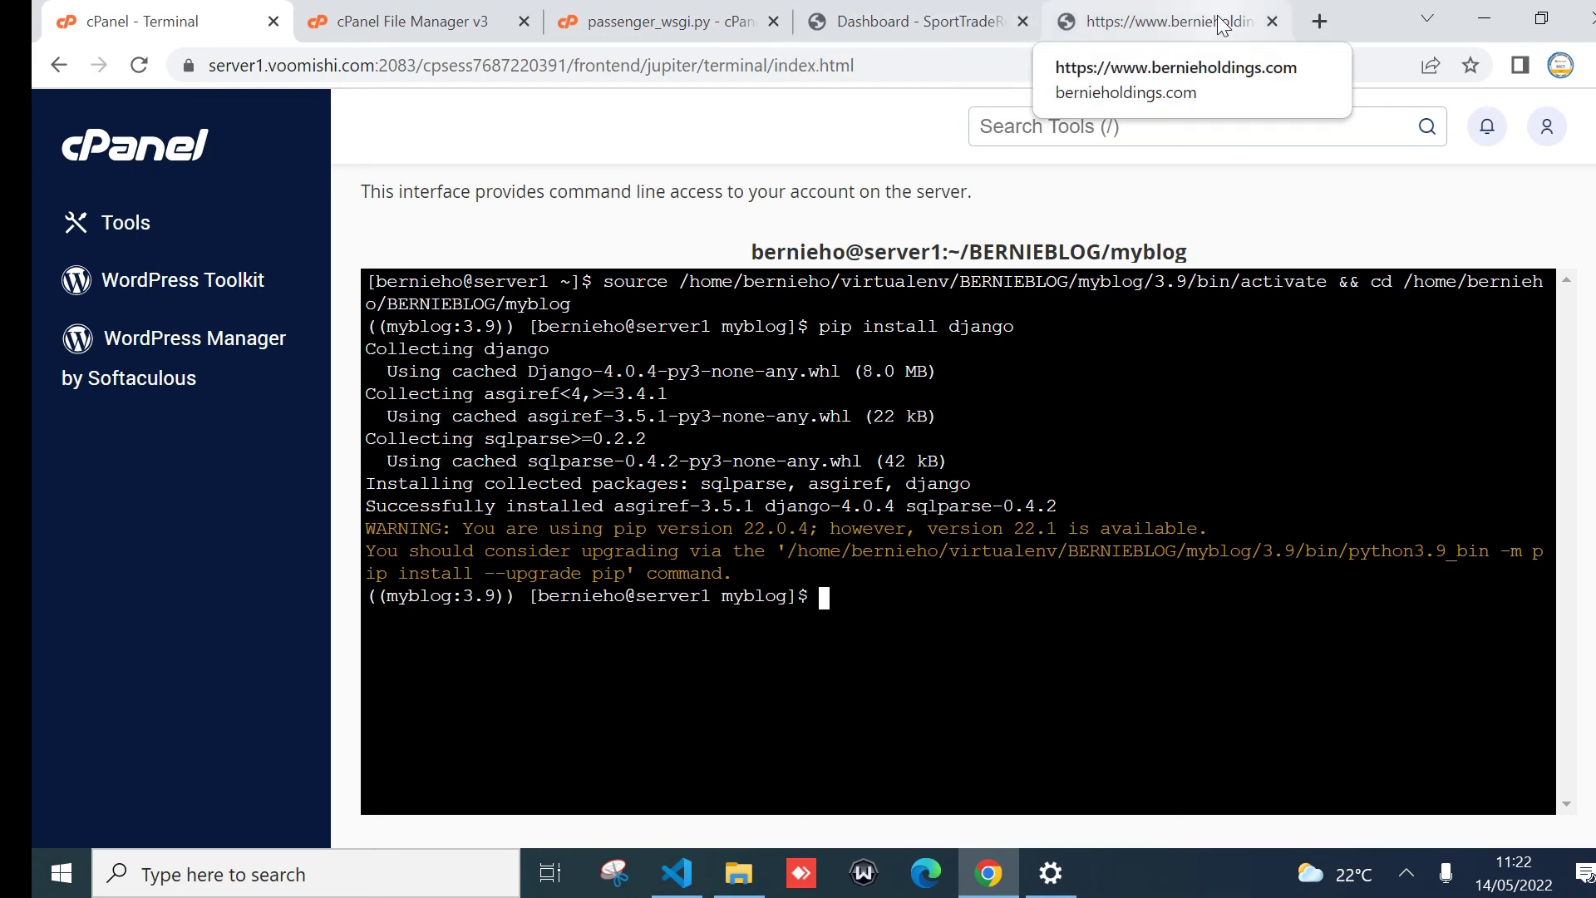
- Open the Python application list in cPanel's tools and restart the bernieholdings.com application
left_click(151, 167)
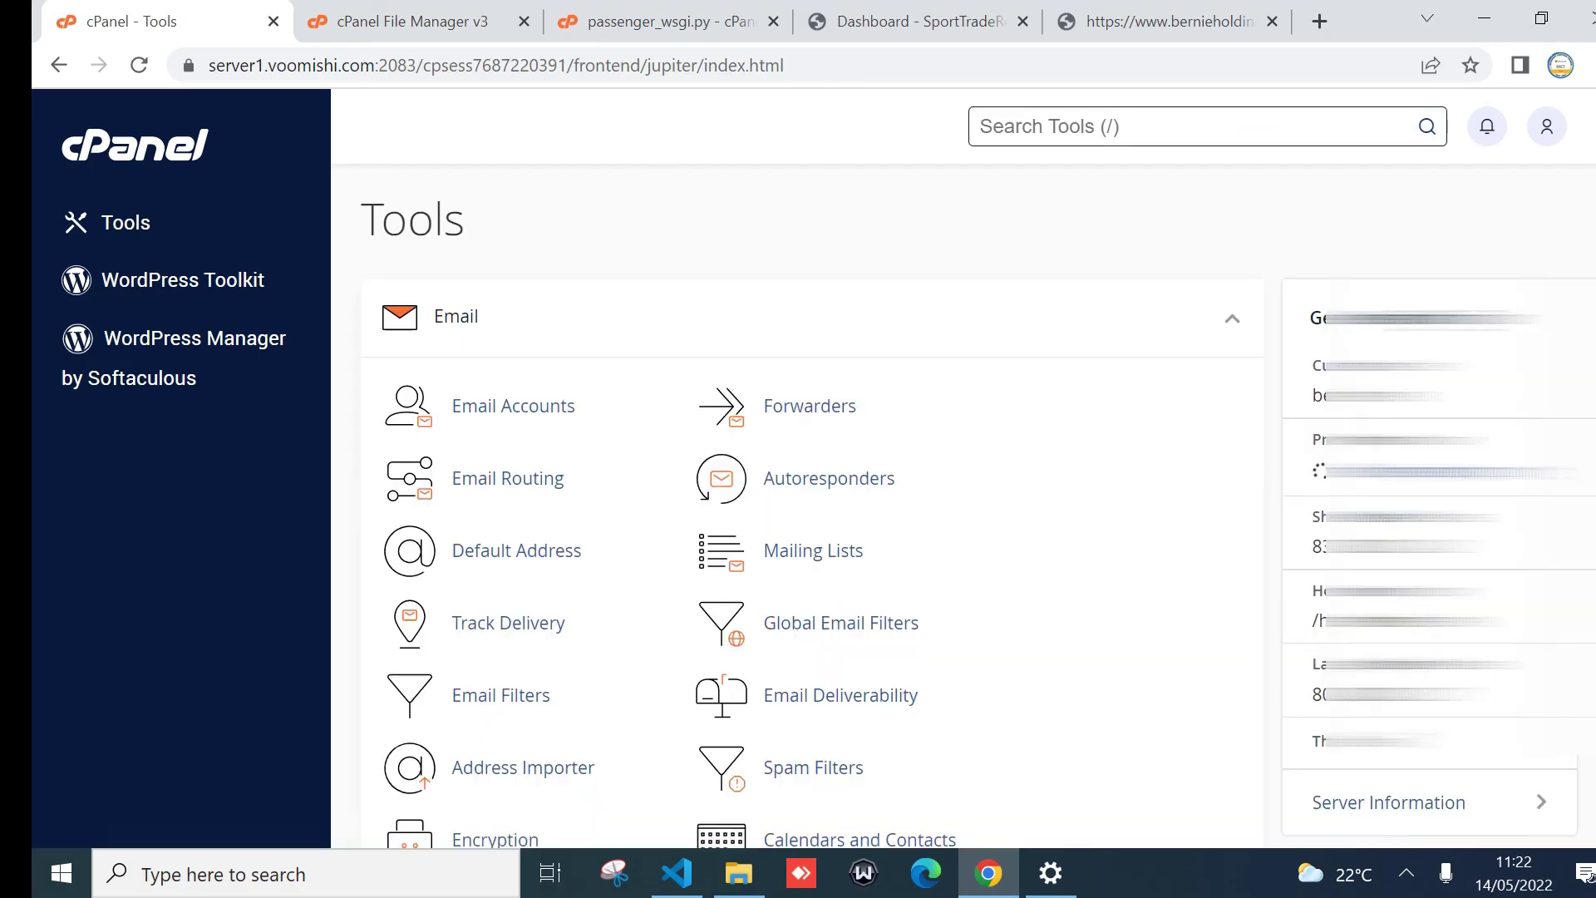
scroll(814, 506, "down", 20)
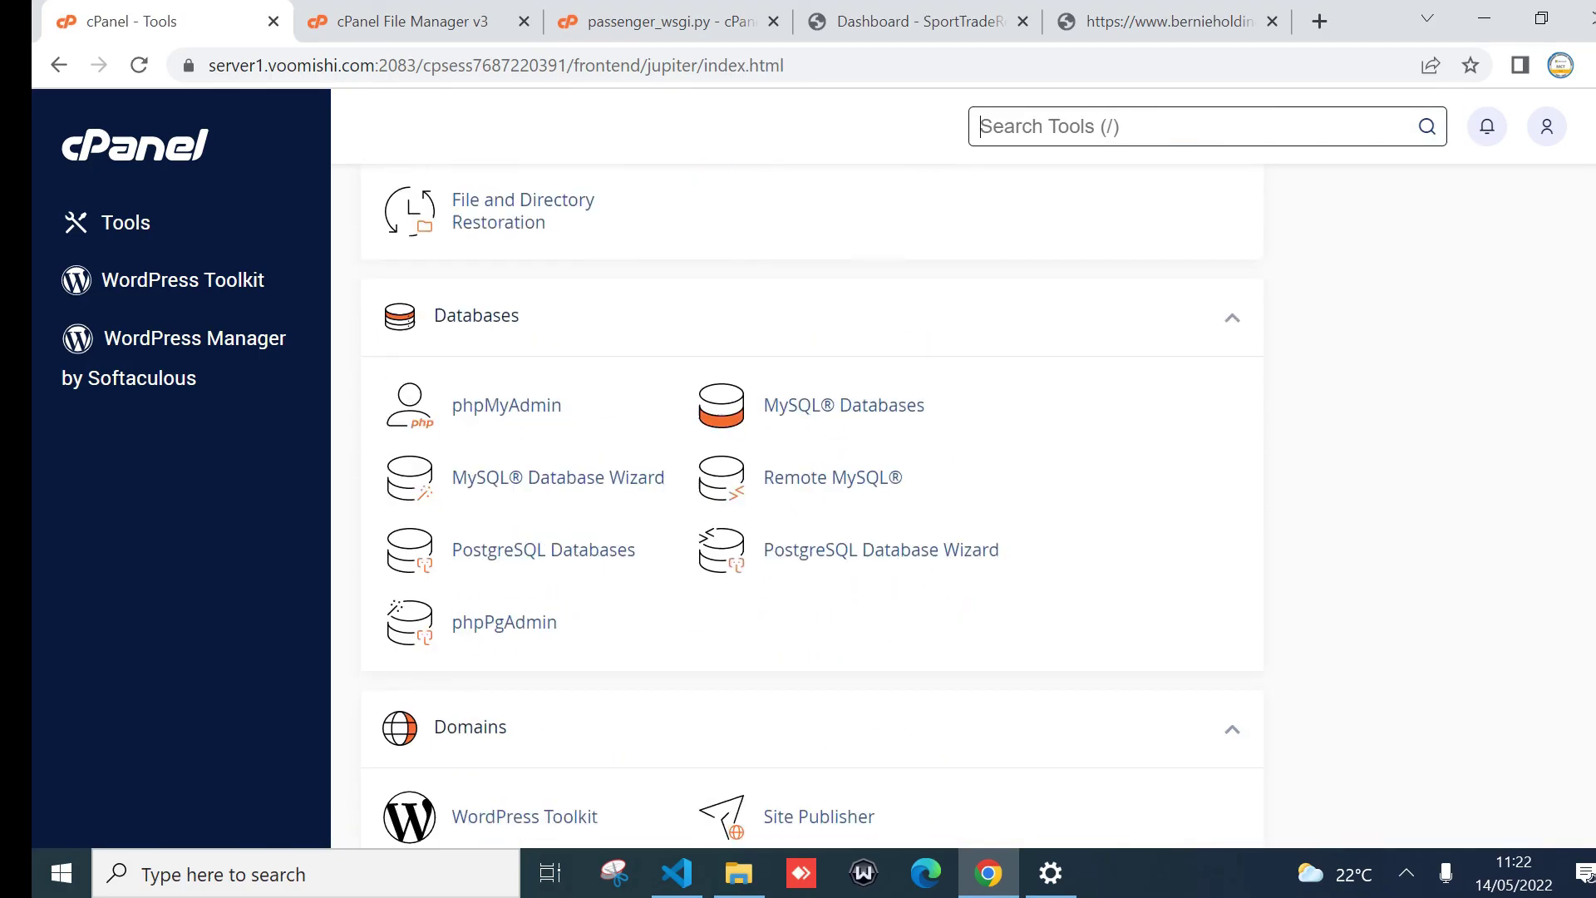
scroll(814, 506, "down", 10)
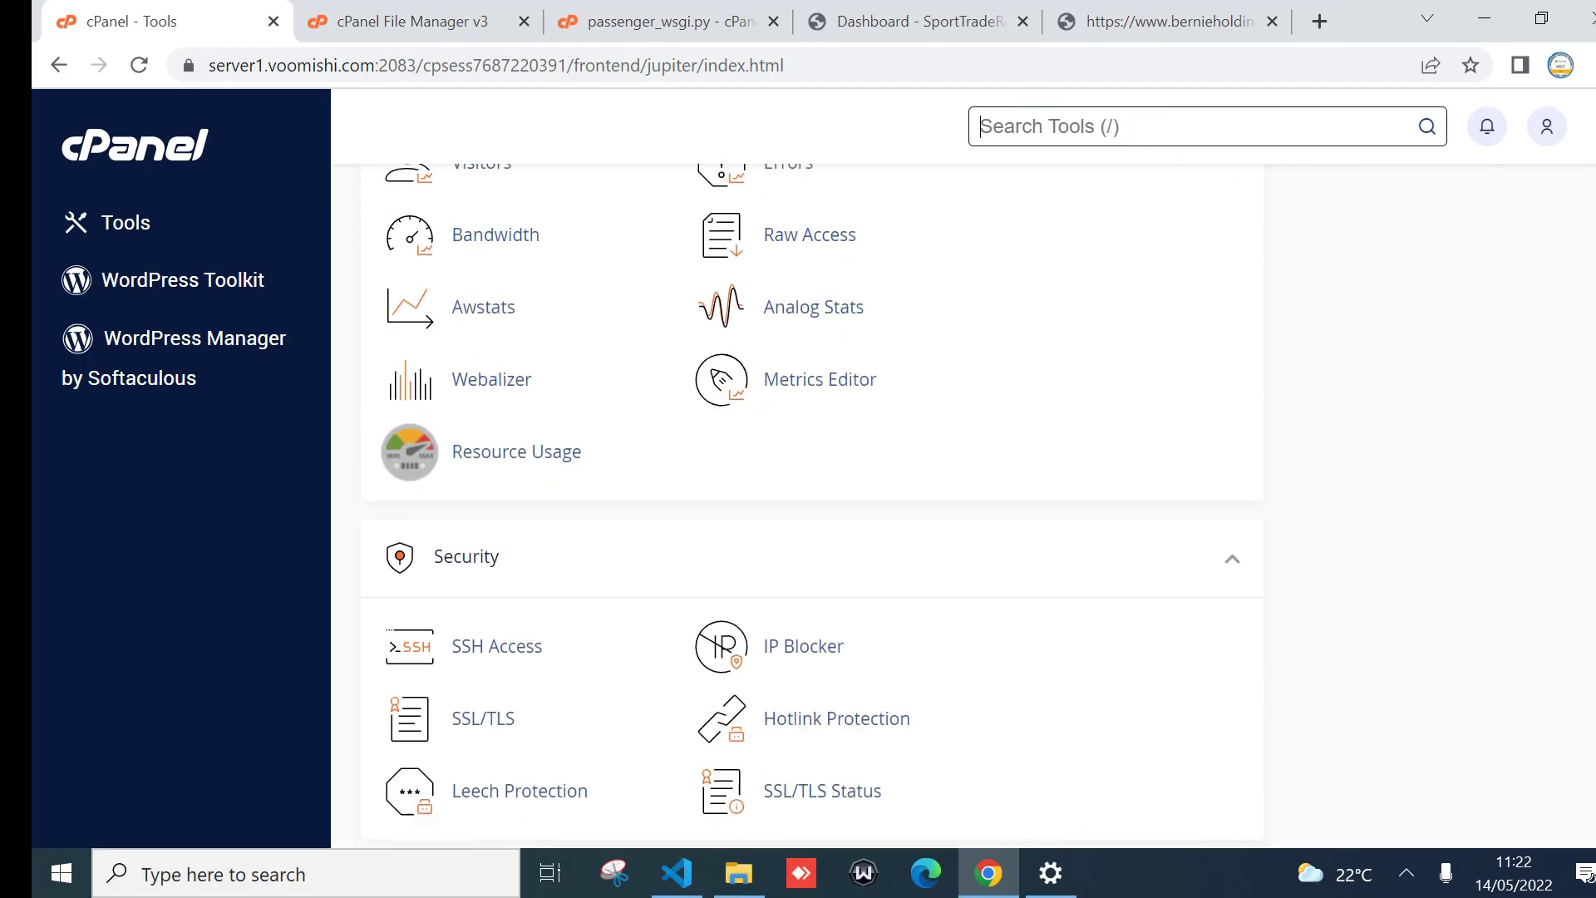
scroll(1578, 641, "down", 8)
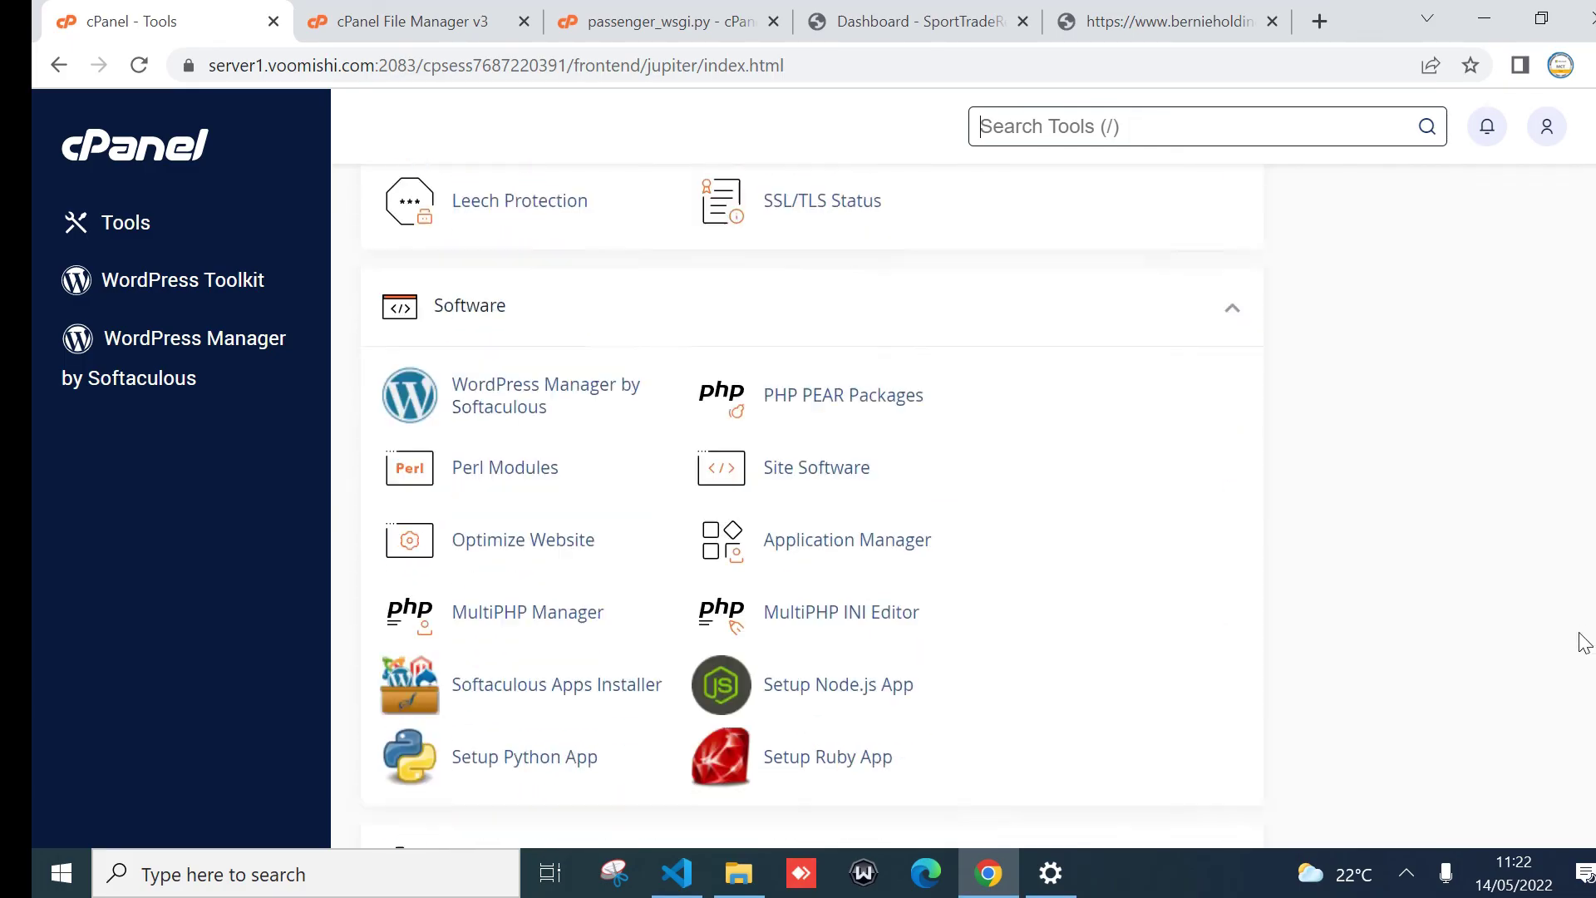
scroll(1578, 647, "up", 1)
left_click(532, 655)
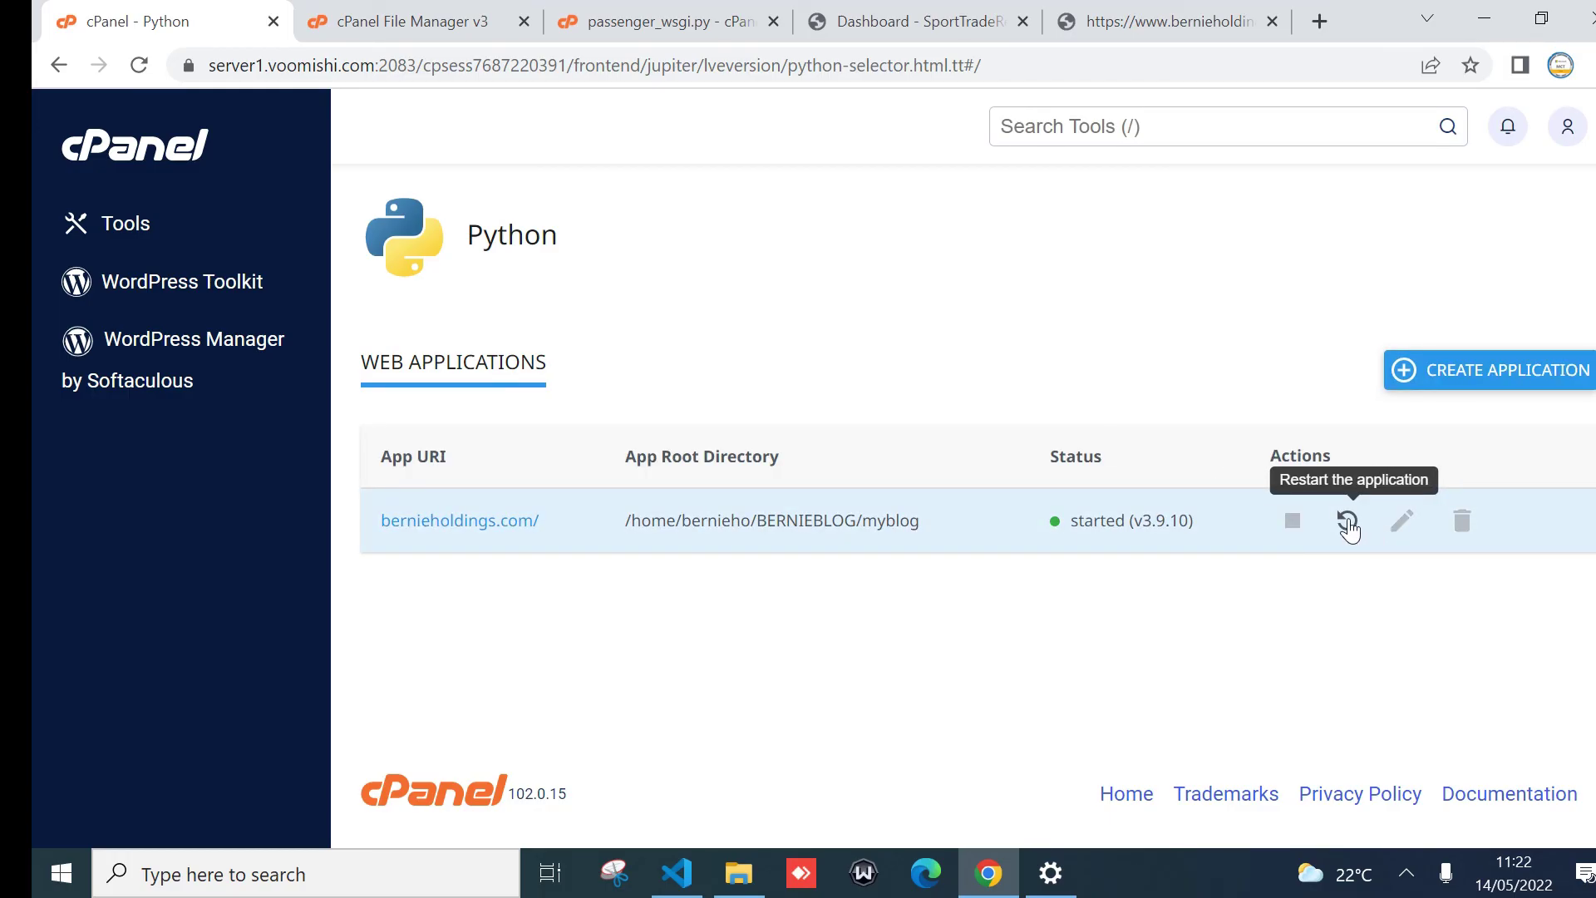
left_click(1346, 524)
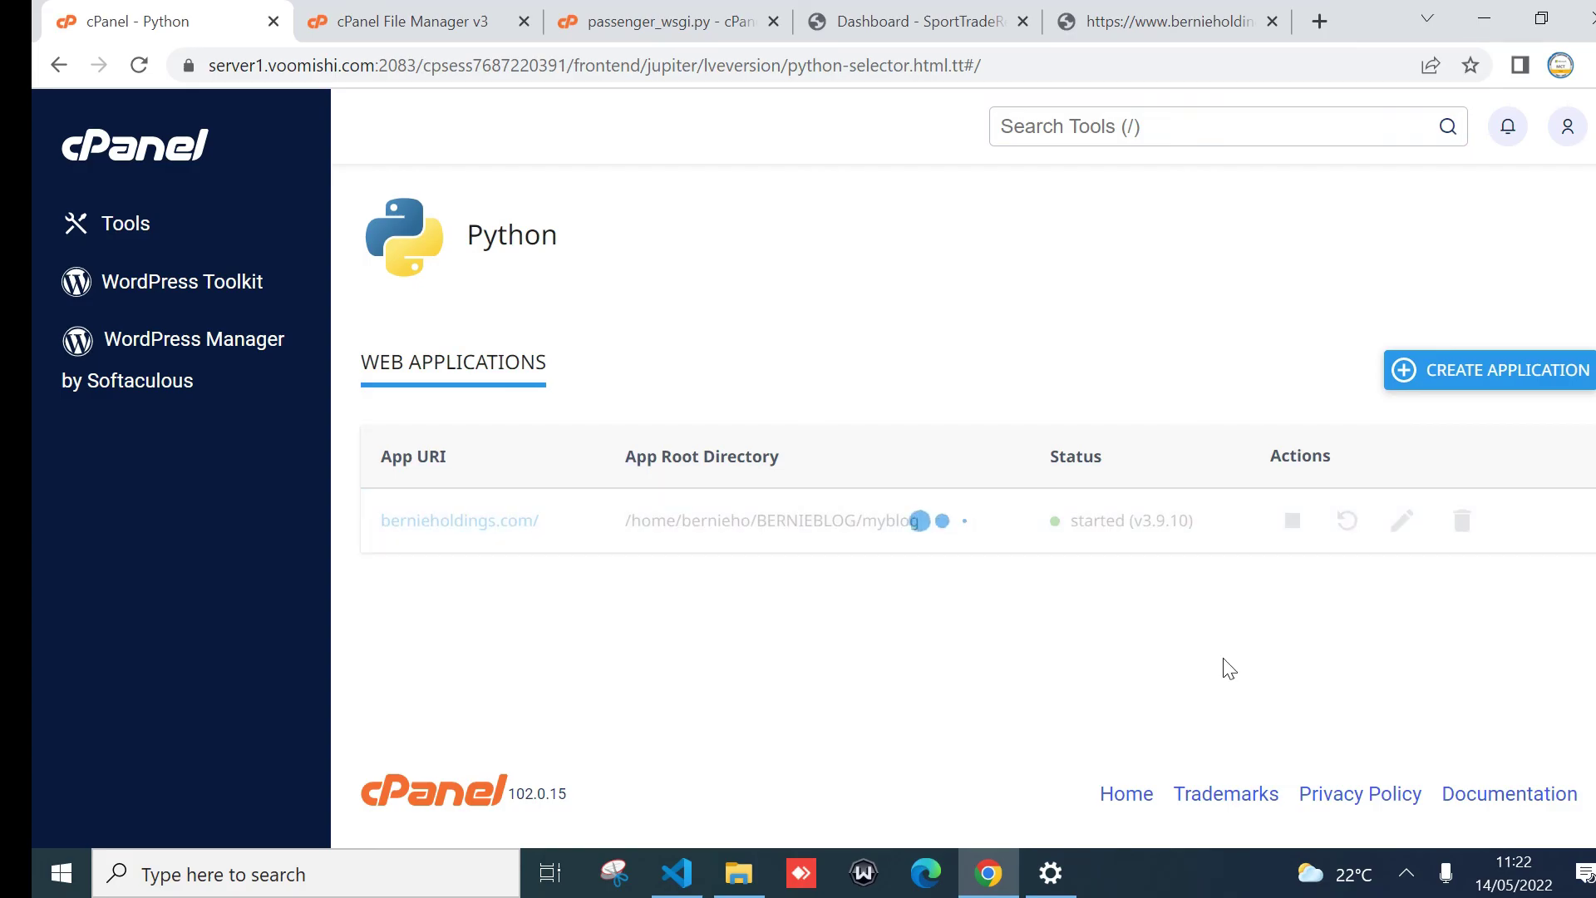
- Reload the bernieholdings.com site to check that it serves the deployed Django project
left_click(1217, 12)
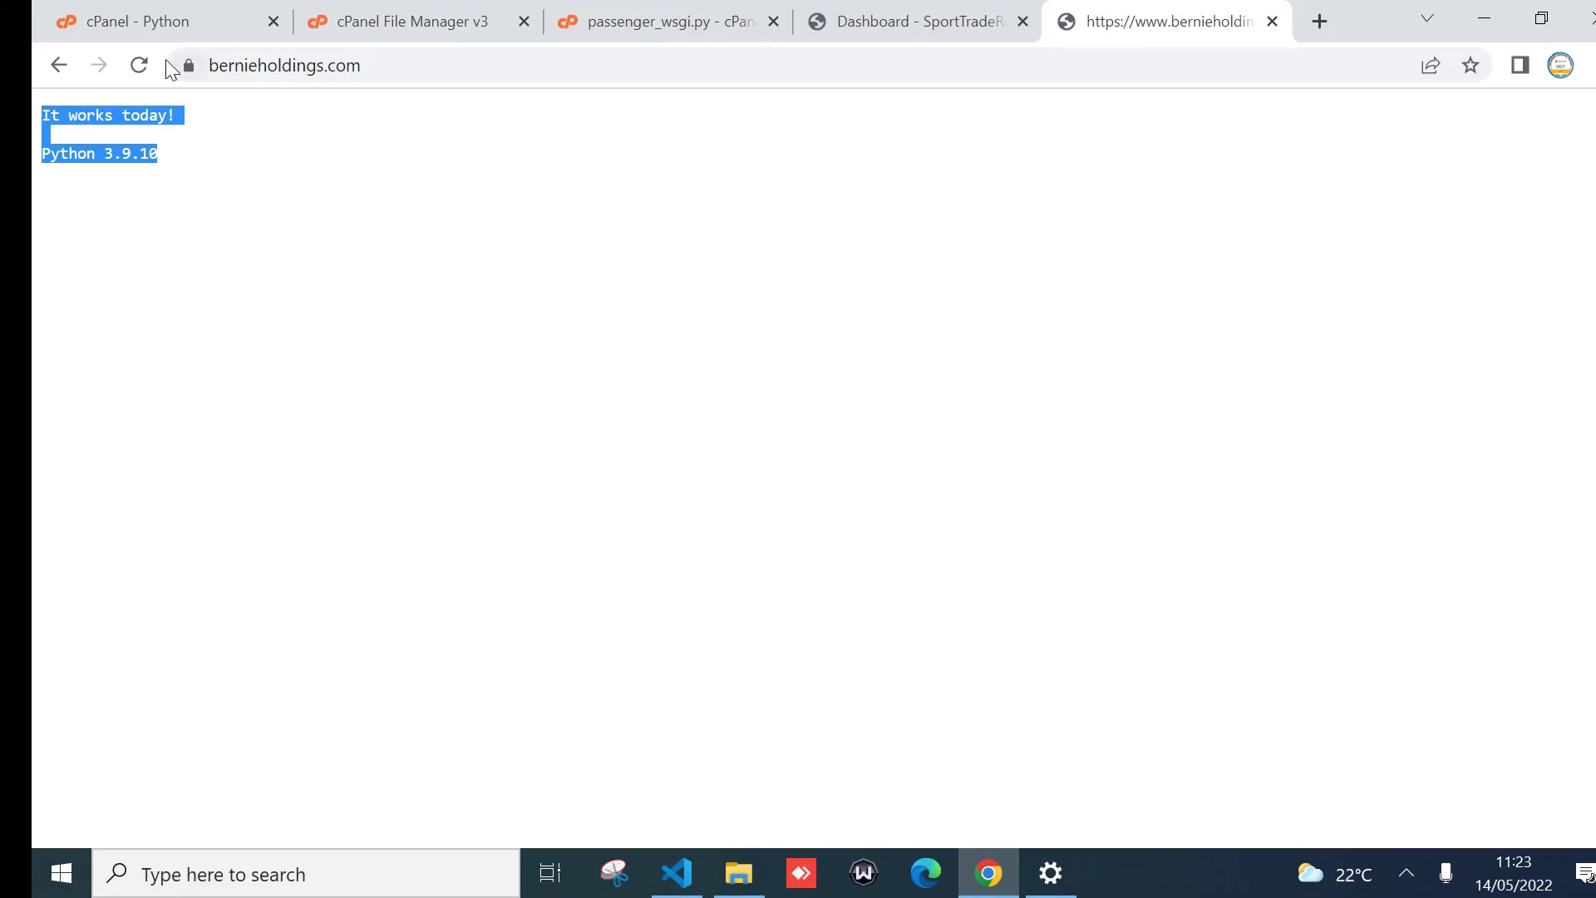
left_click(139, 66)
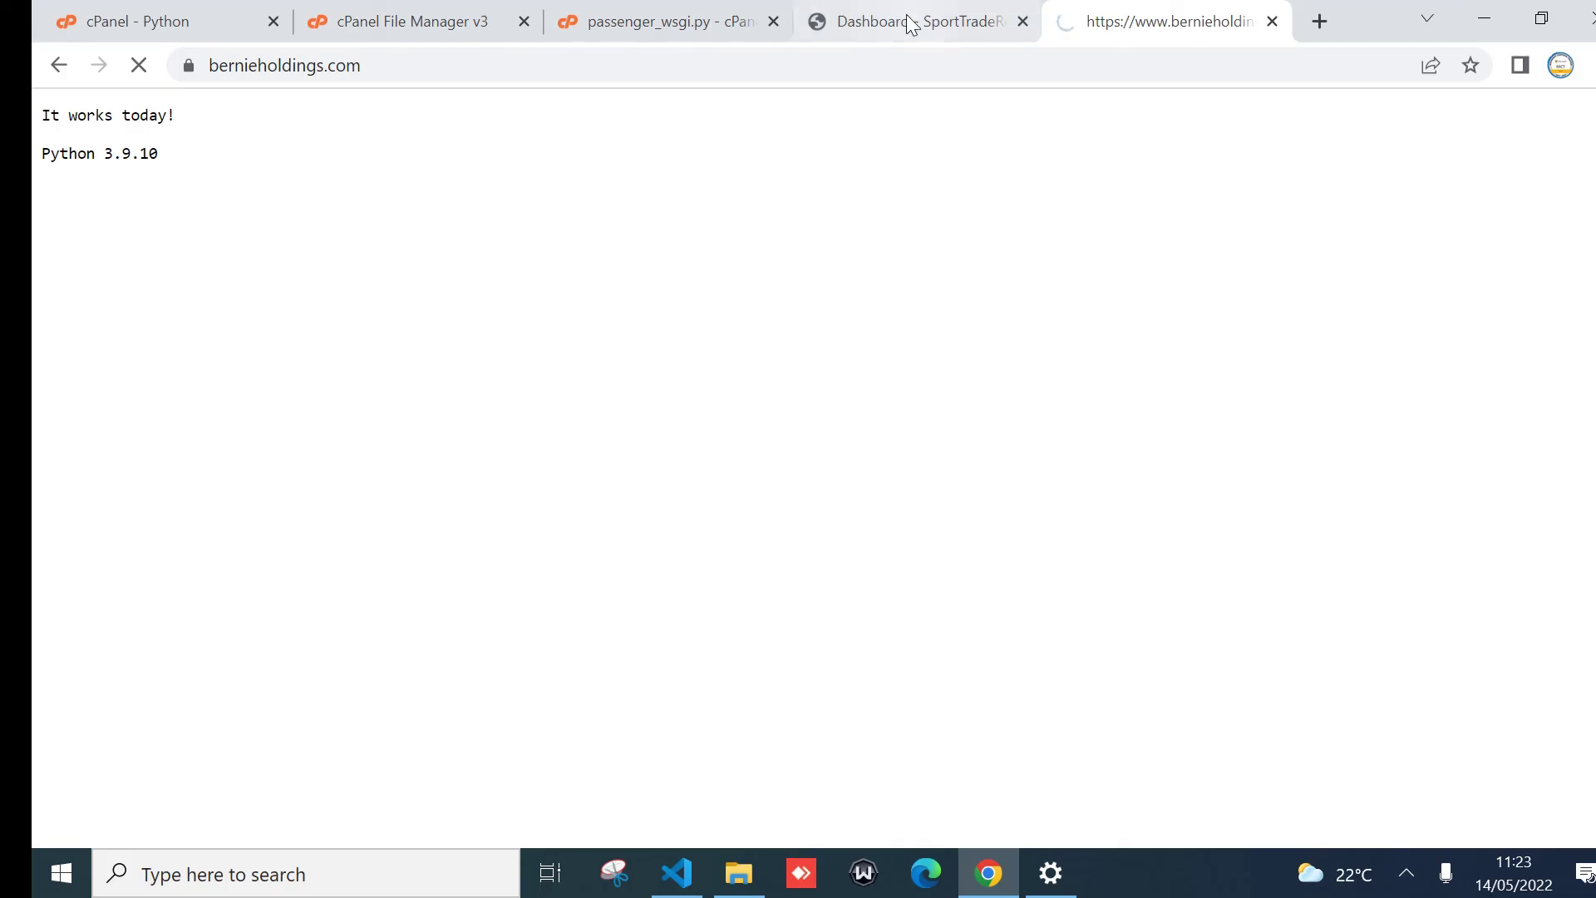
left_click(206, 11)
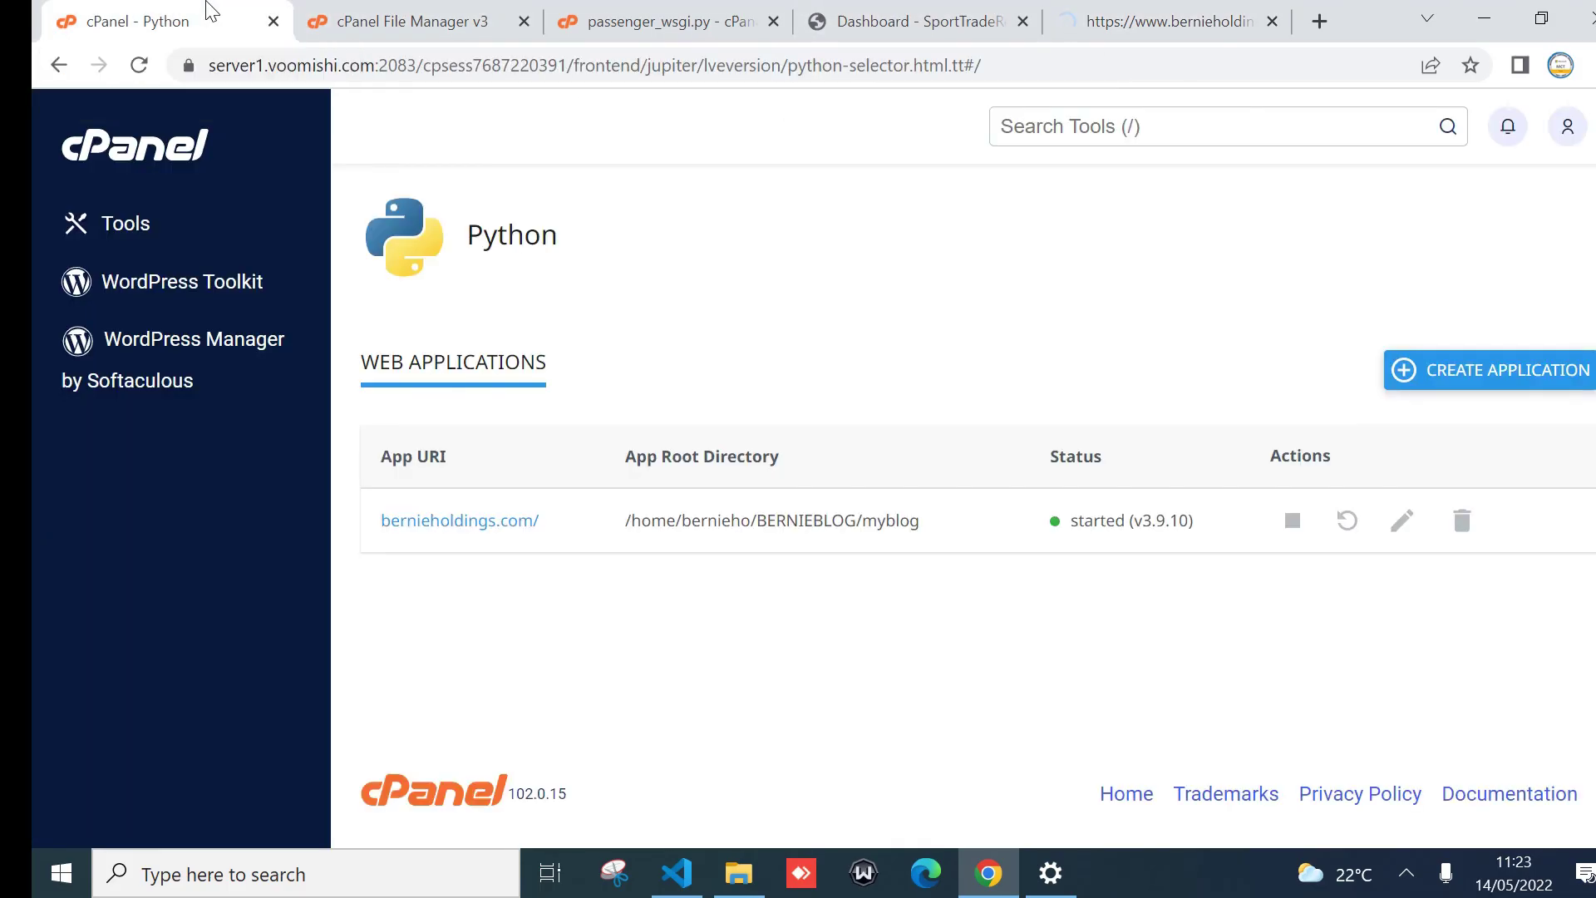
left_click(1251, 12)
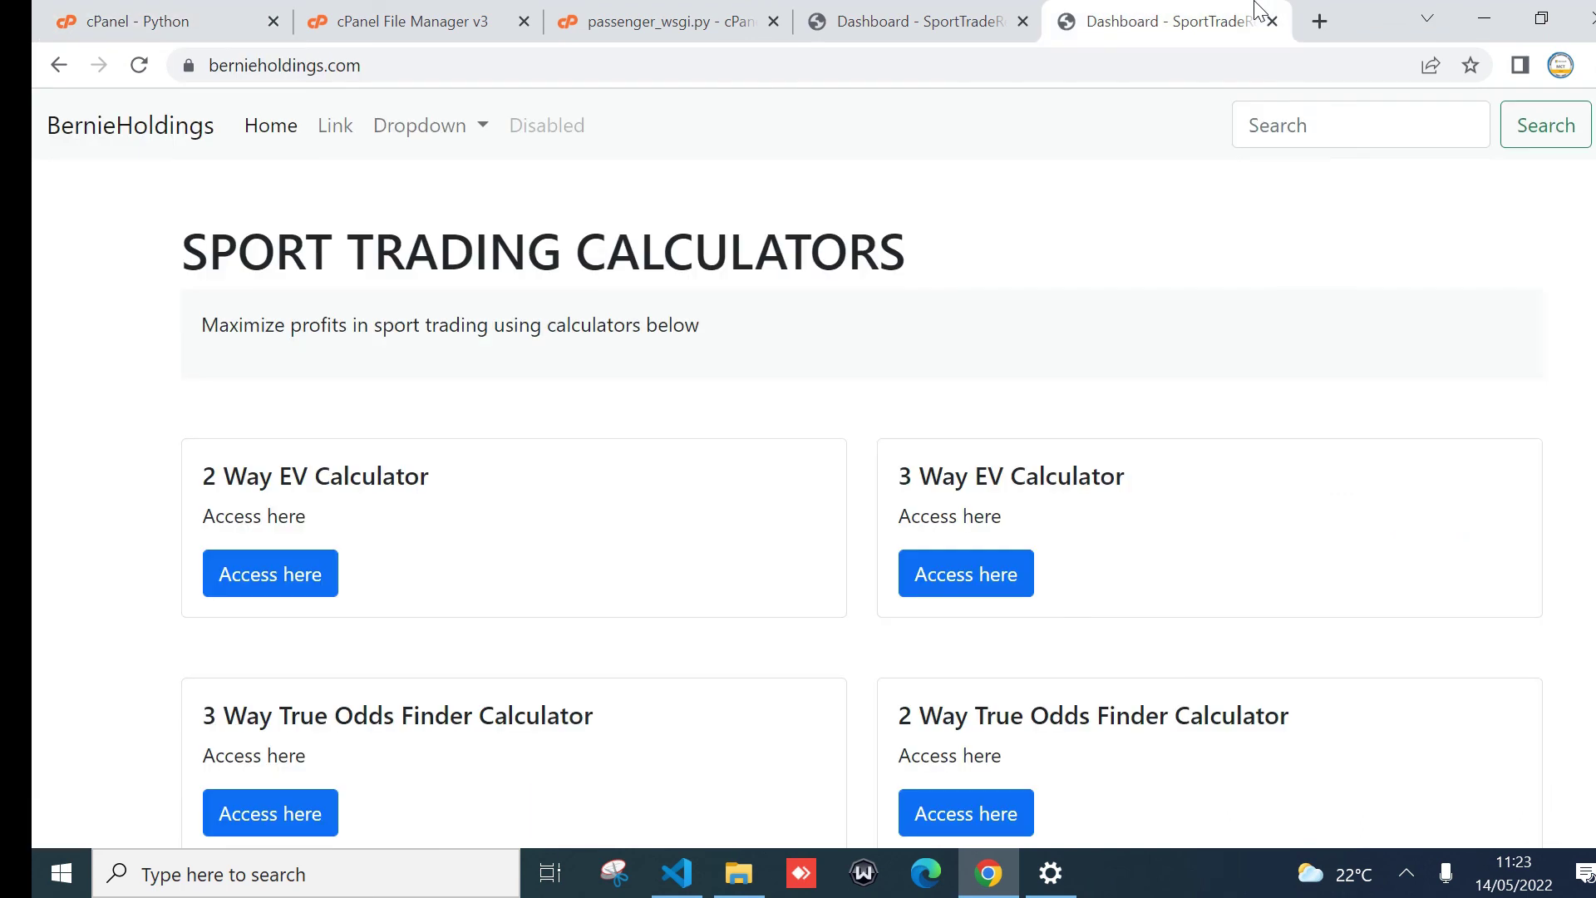
- Reveal and highlight the full web address of the deployed site
left_click(746, 66)
left_click(745, 68)
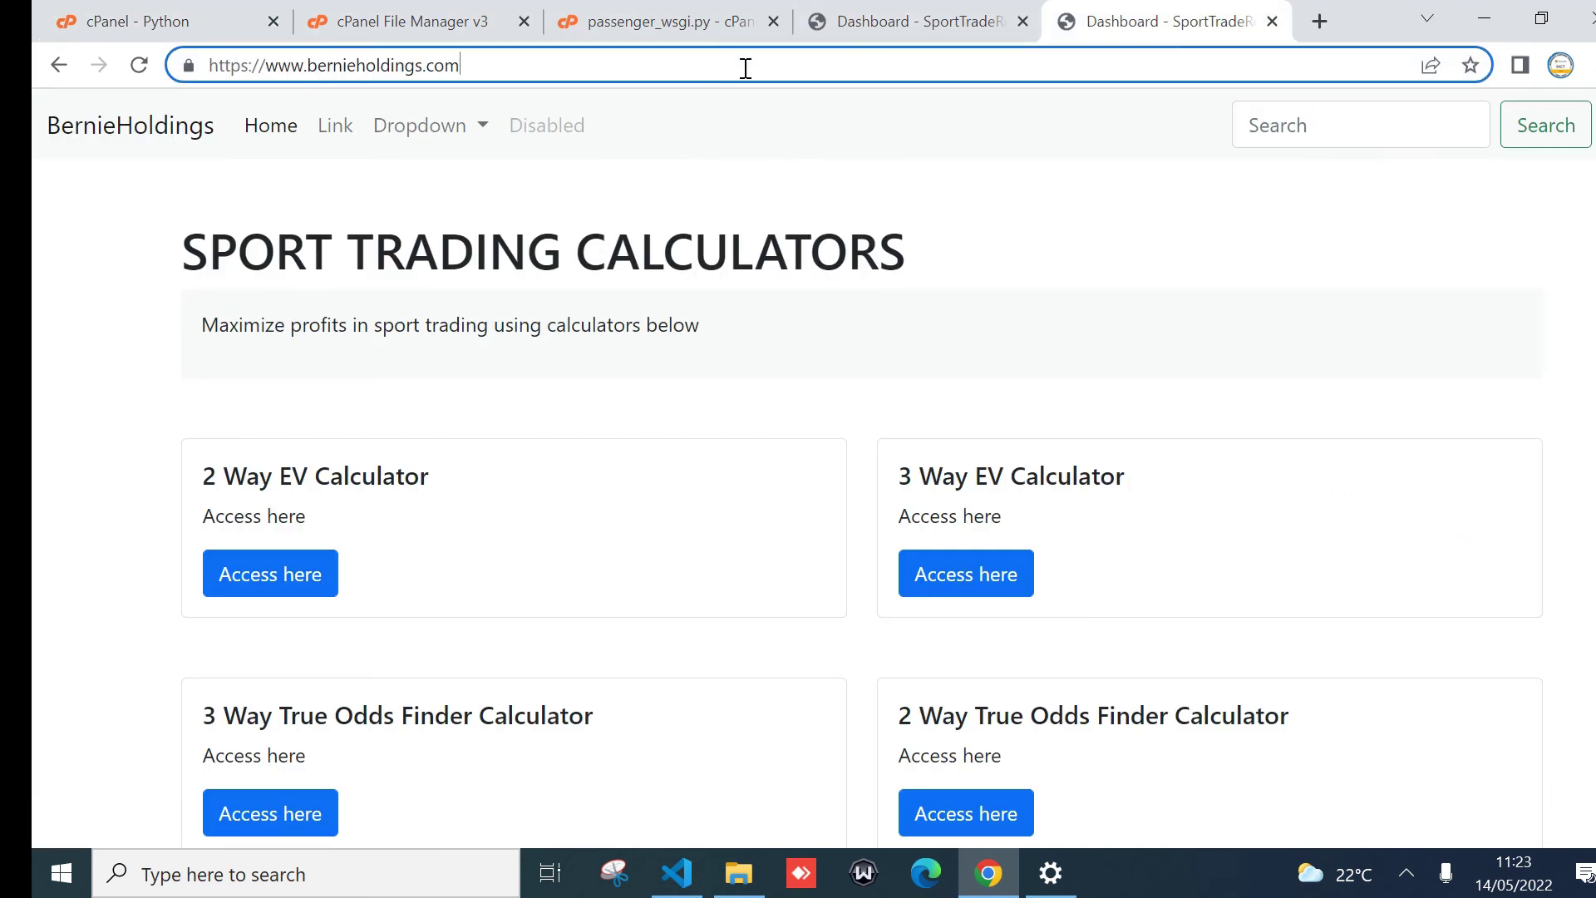
left_click_drag(499, 65, 214, 83)
left_click(525, 70)
left_click_drag(469, 69, 212, 70)
left_click(503, 67)
left_click_drag(502, 67, 192, 66)
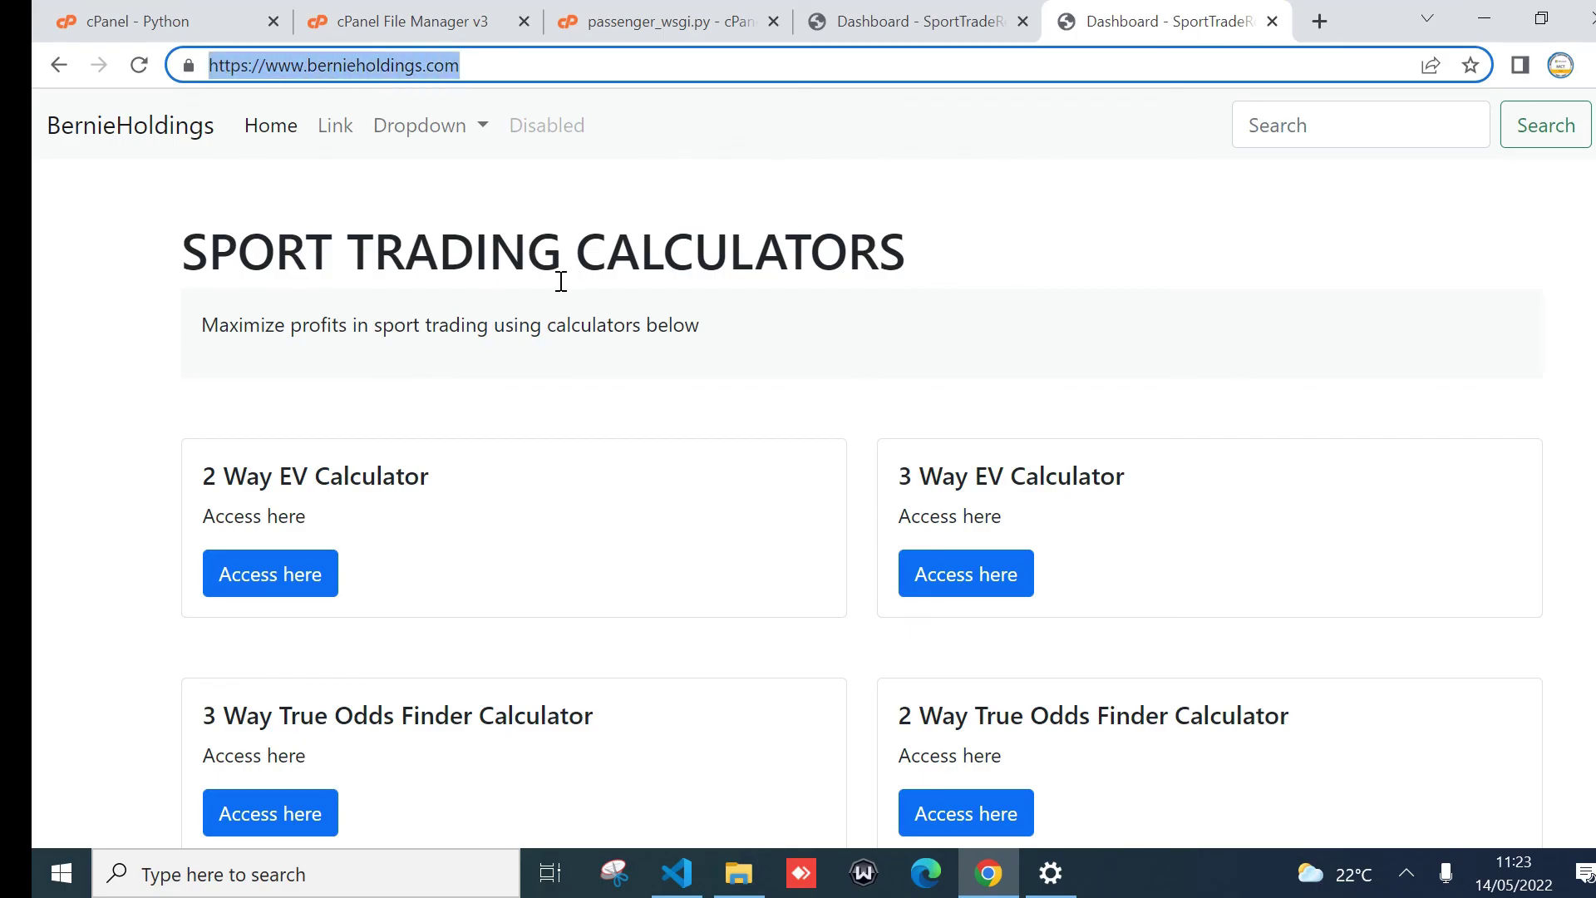
- Test the deployed site by opening the 2 Way EV Calculator from the dashboard and returning to the home page
scroll(798, 466, "down", 1)
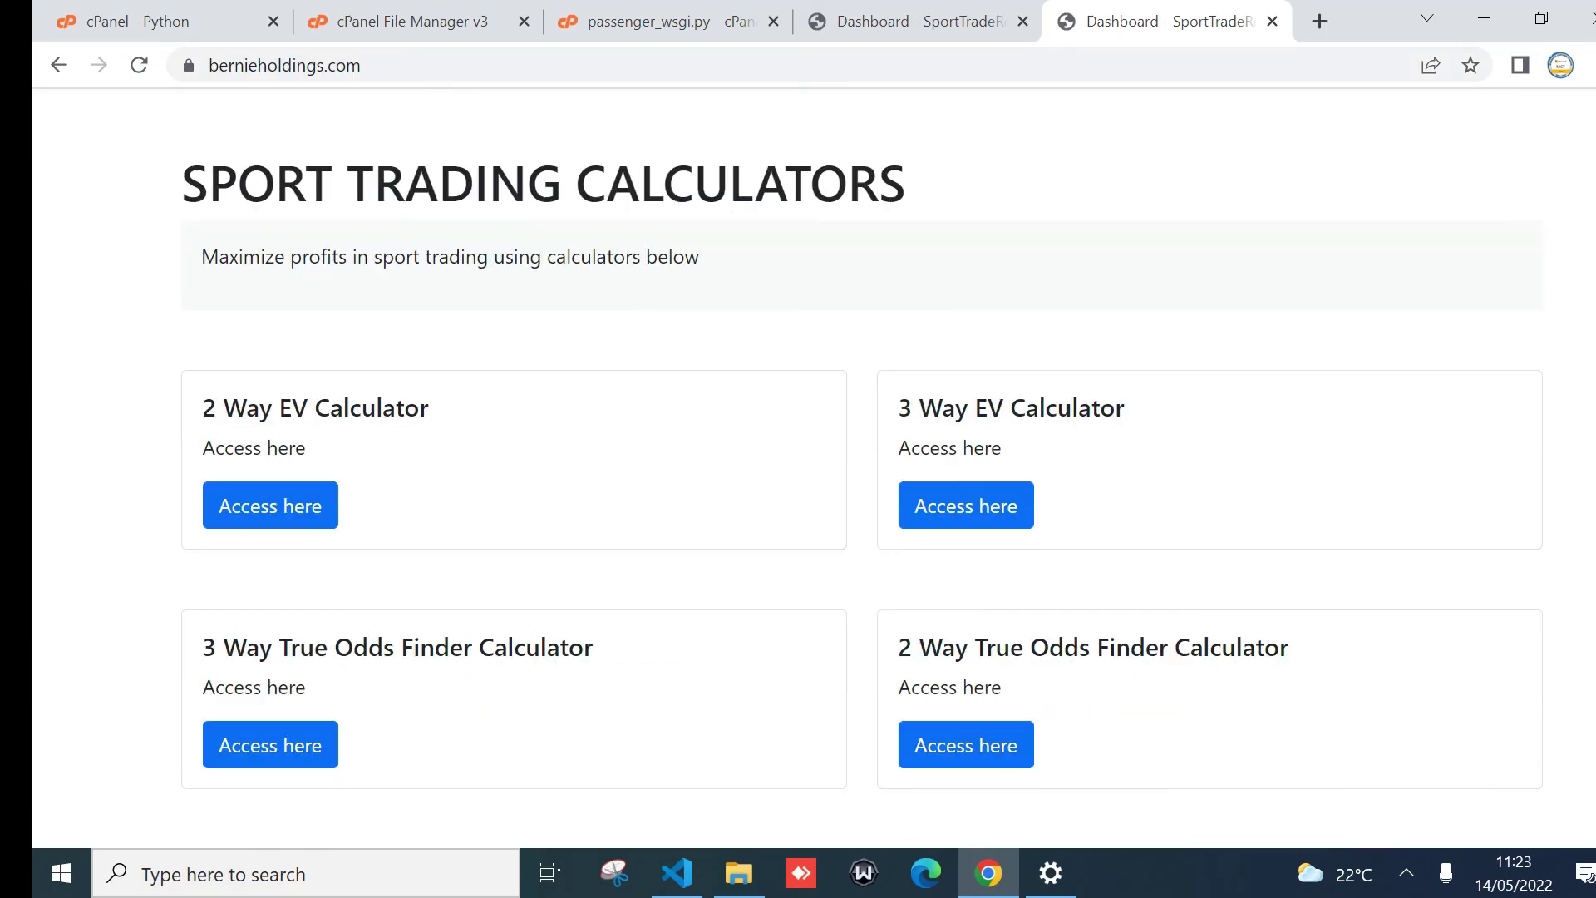
scroll(798, 465, "up", 1)
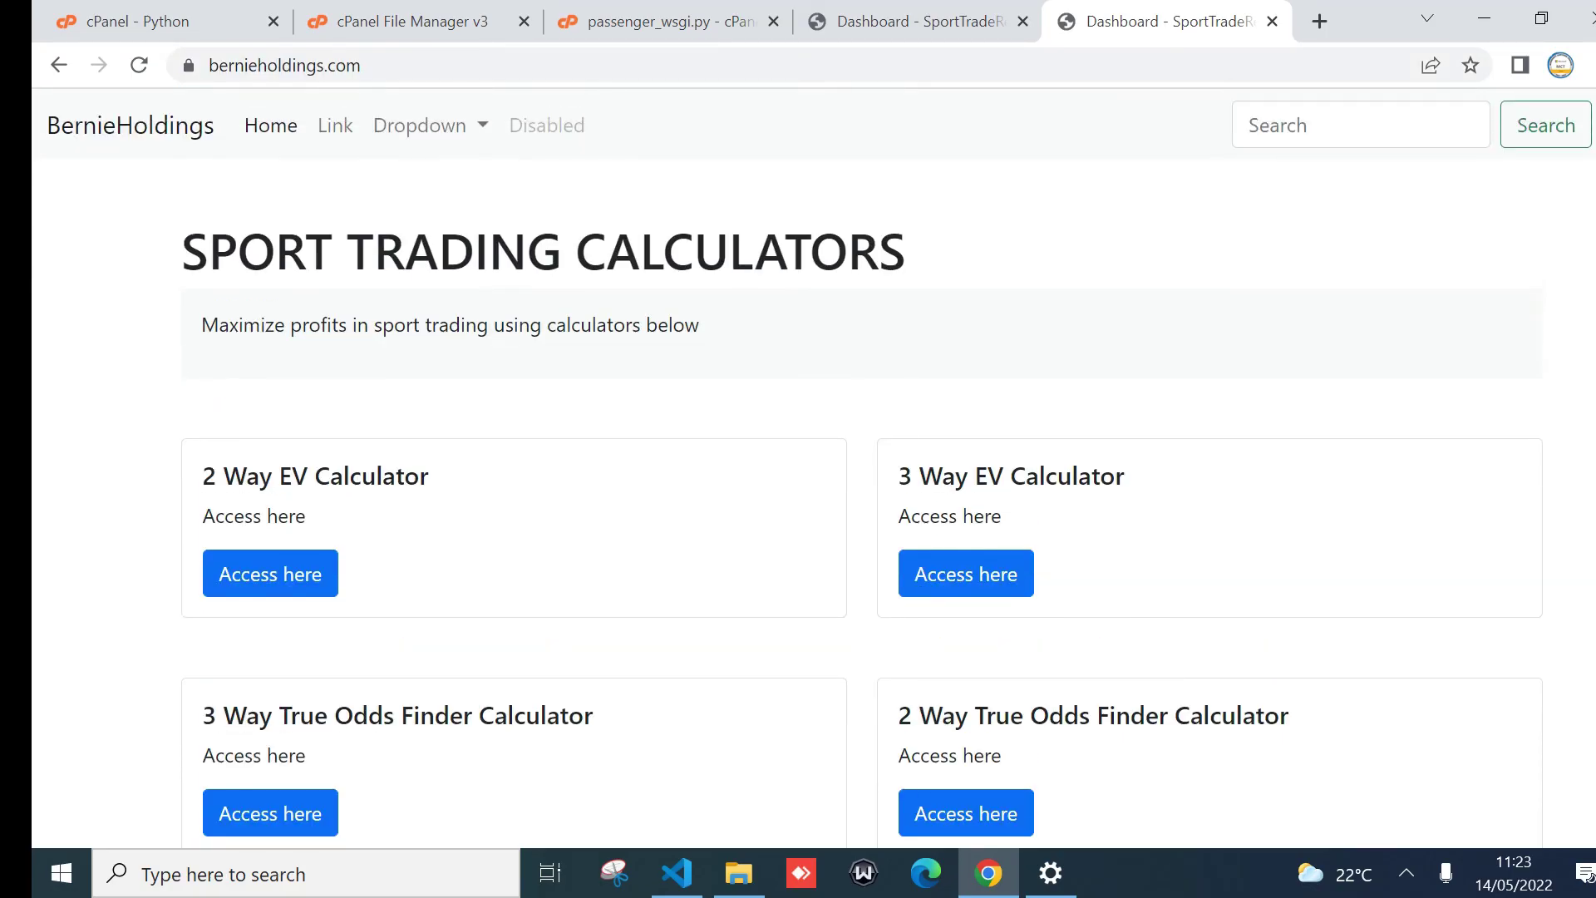
scroll(798, 466, "down", 1)
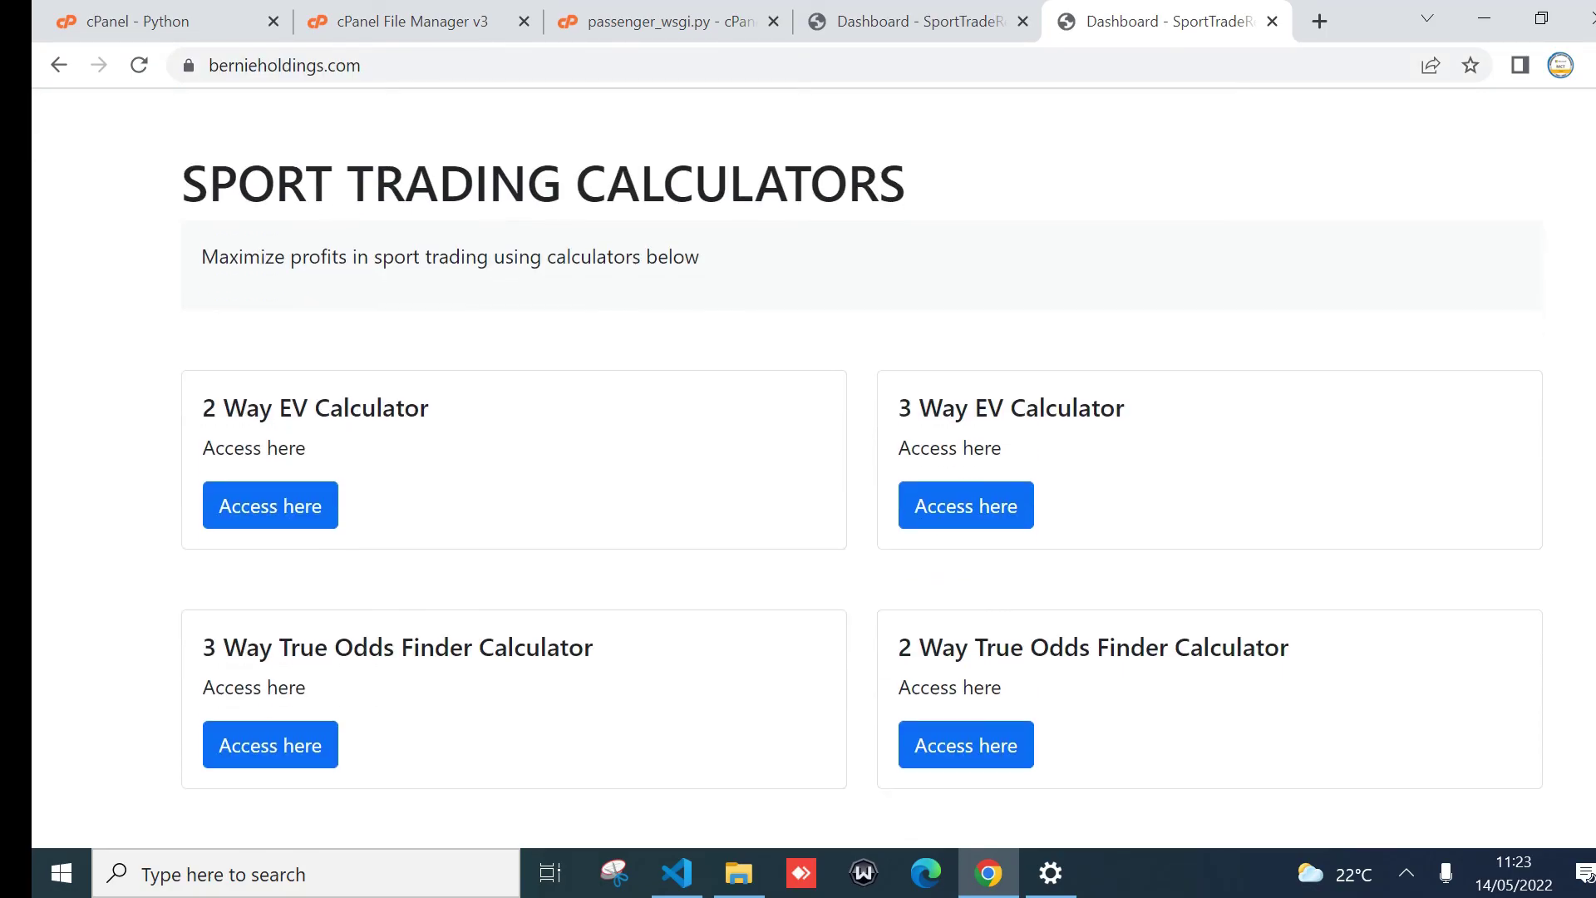
scroll(1424, 315, "up", 1)
left_click(301, 582)
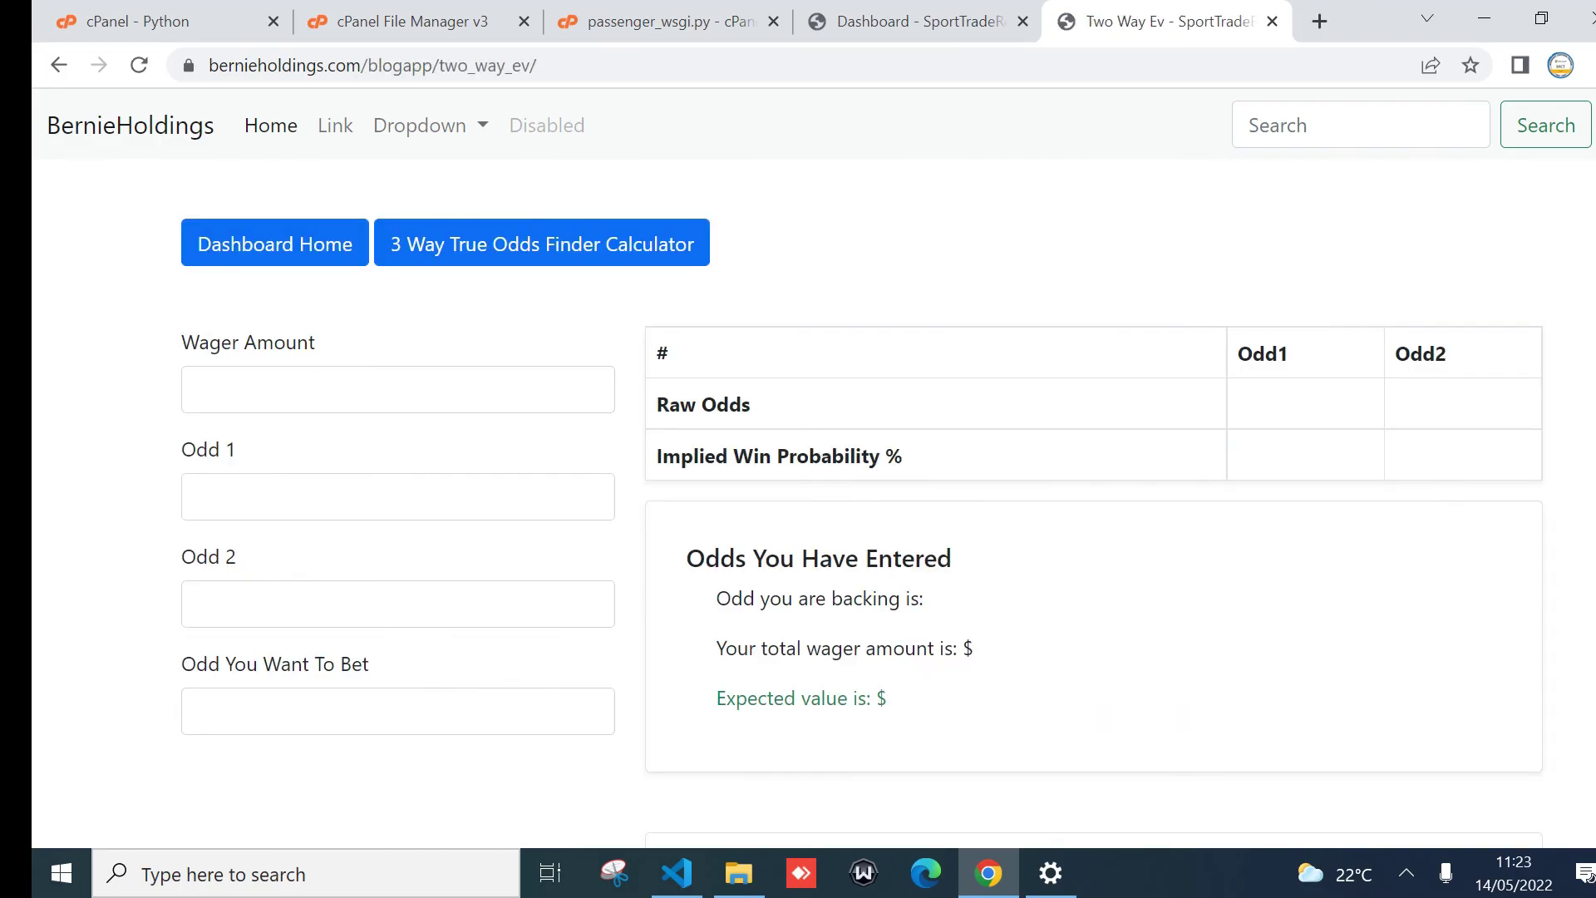
left_click(178, 136)
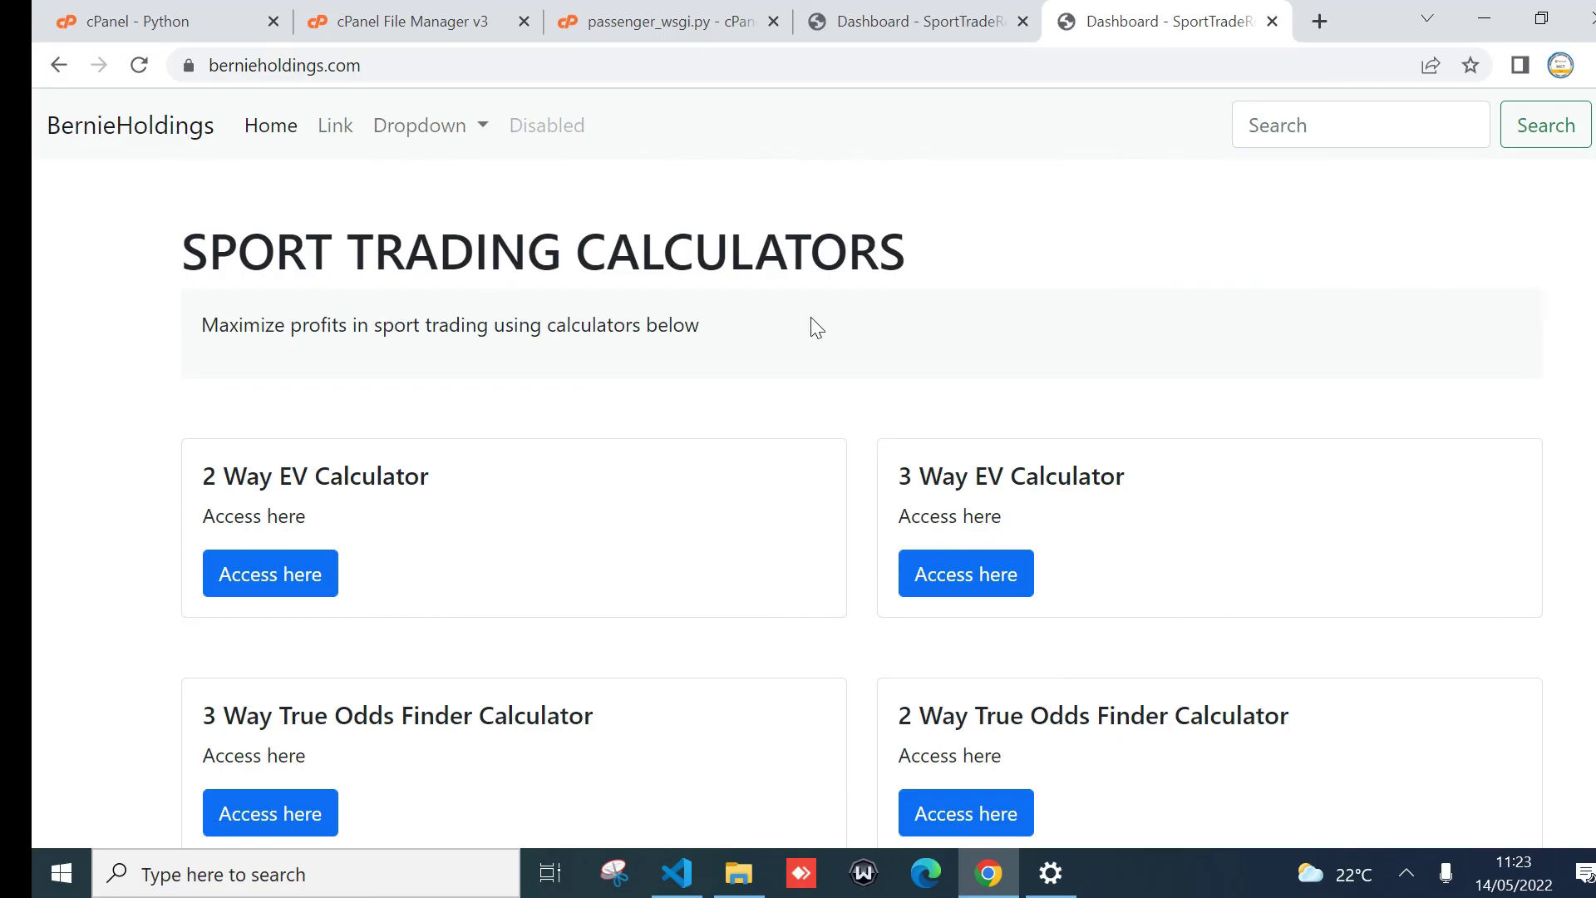
- Look over the calculator cards on the live dashboard and reload the page
scroll(1487, 305, "down", 1)
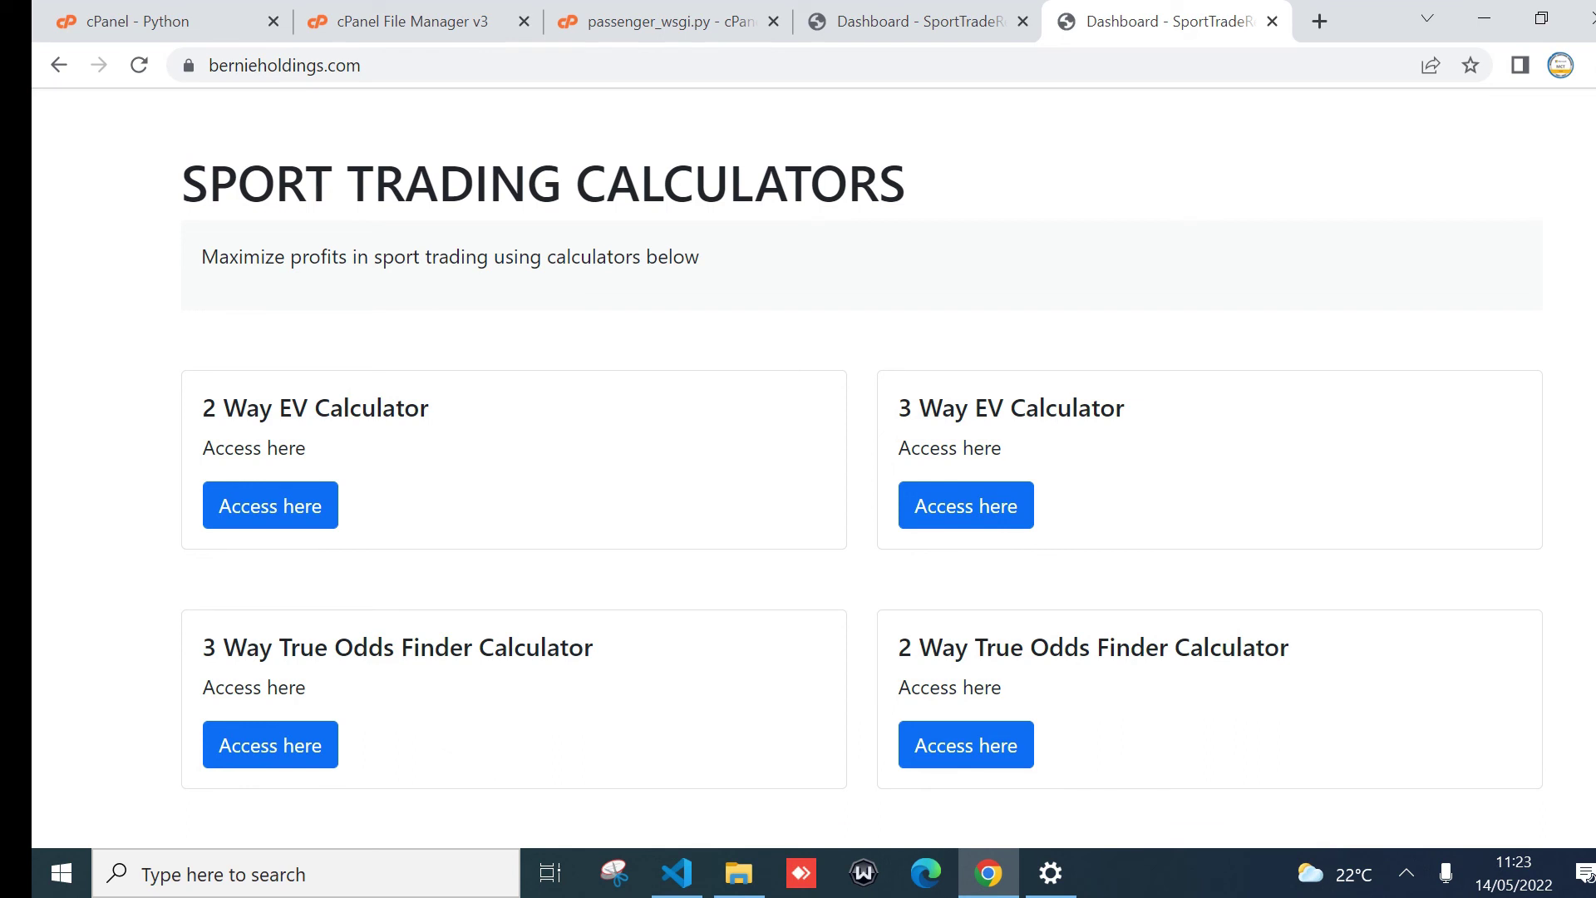
scroll(821, 470, "up", 1)
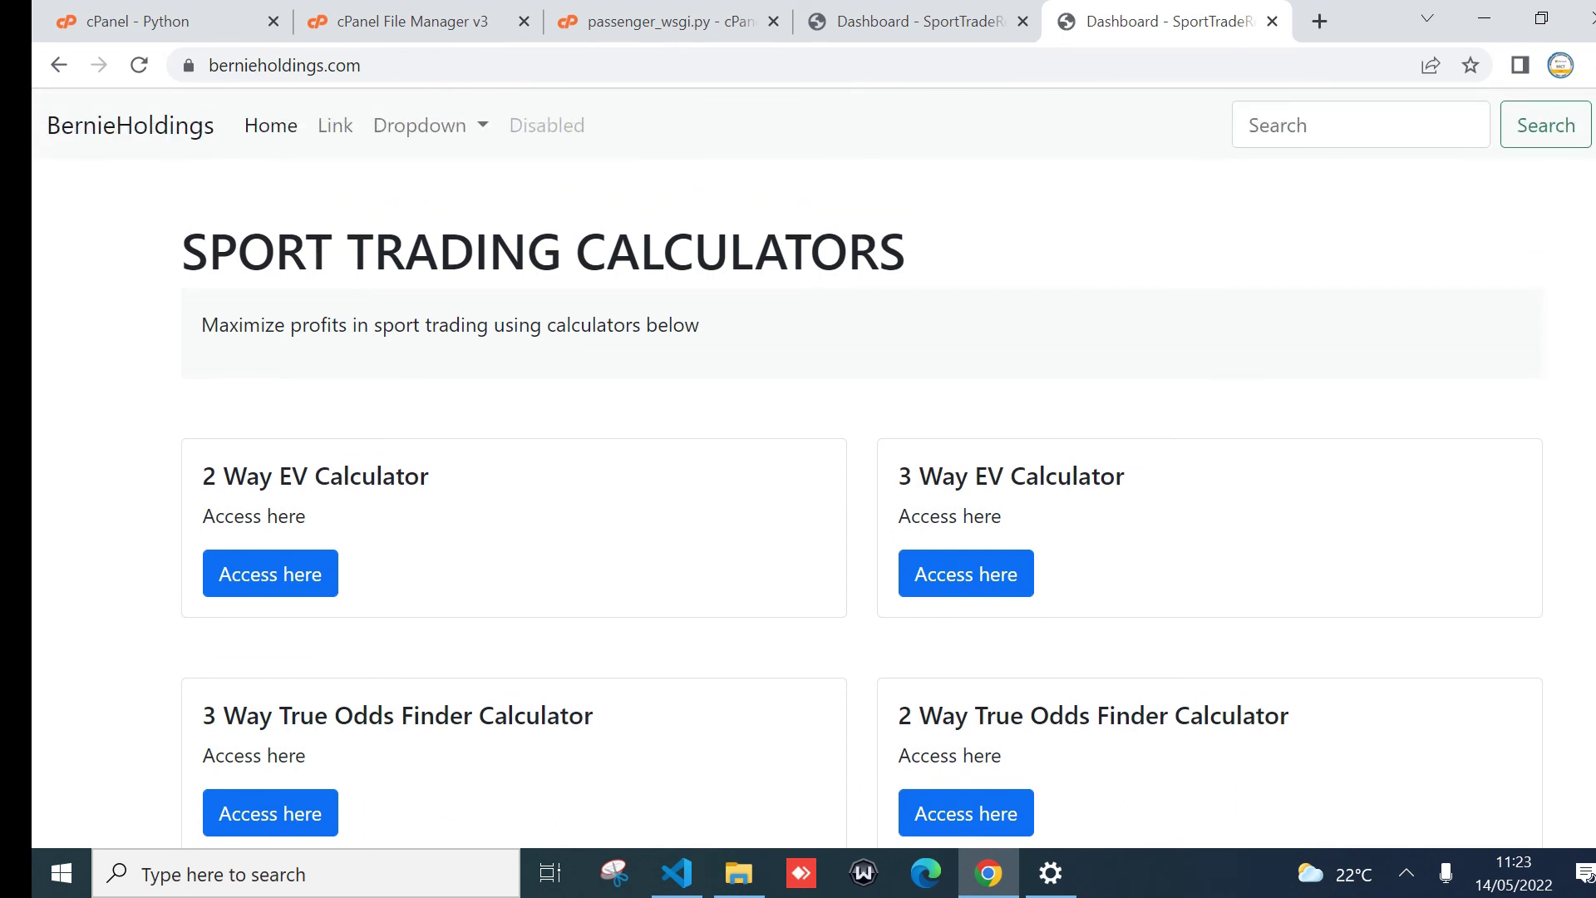
scroll(820, 469, "down", 1)
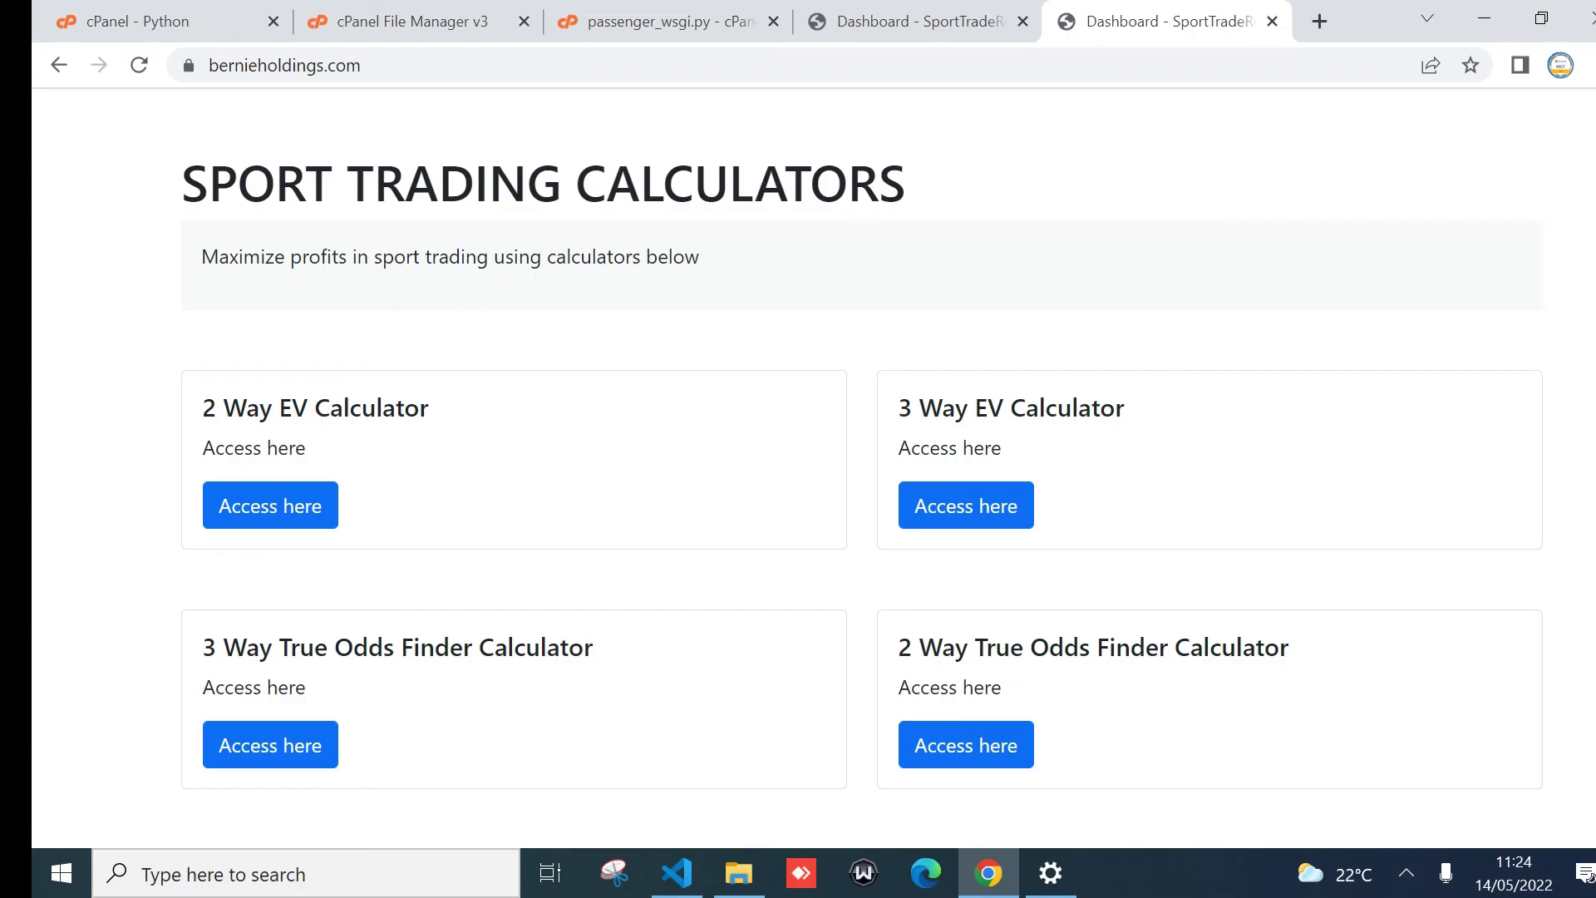
key("F5")
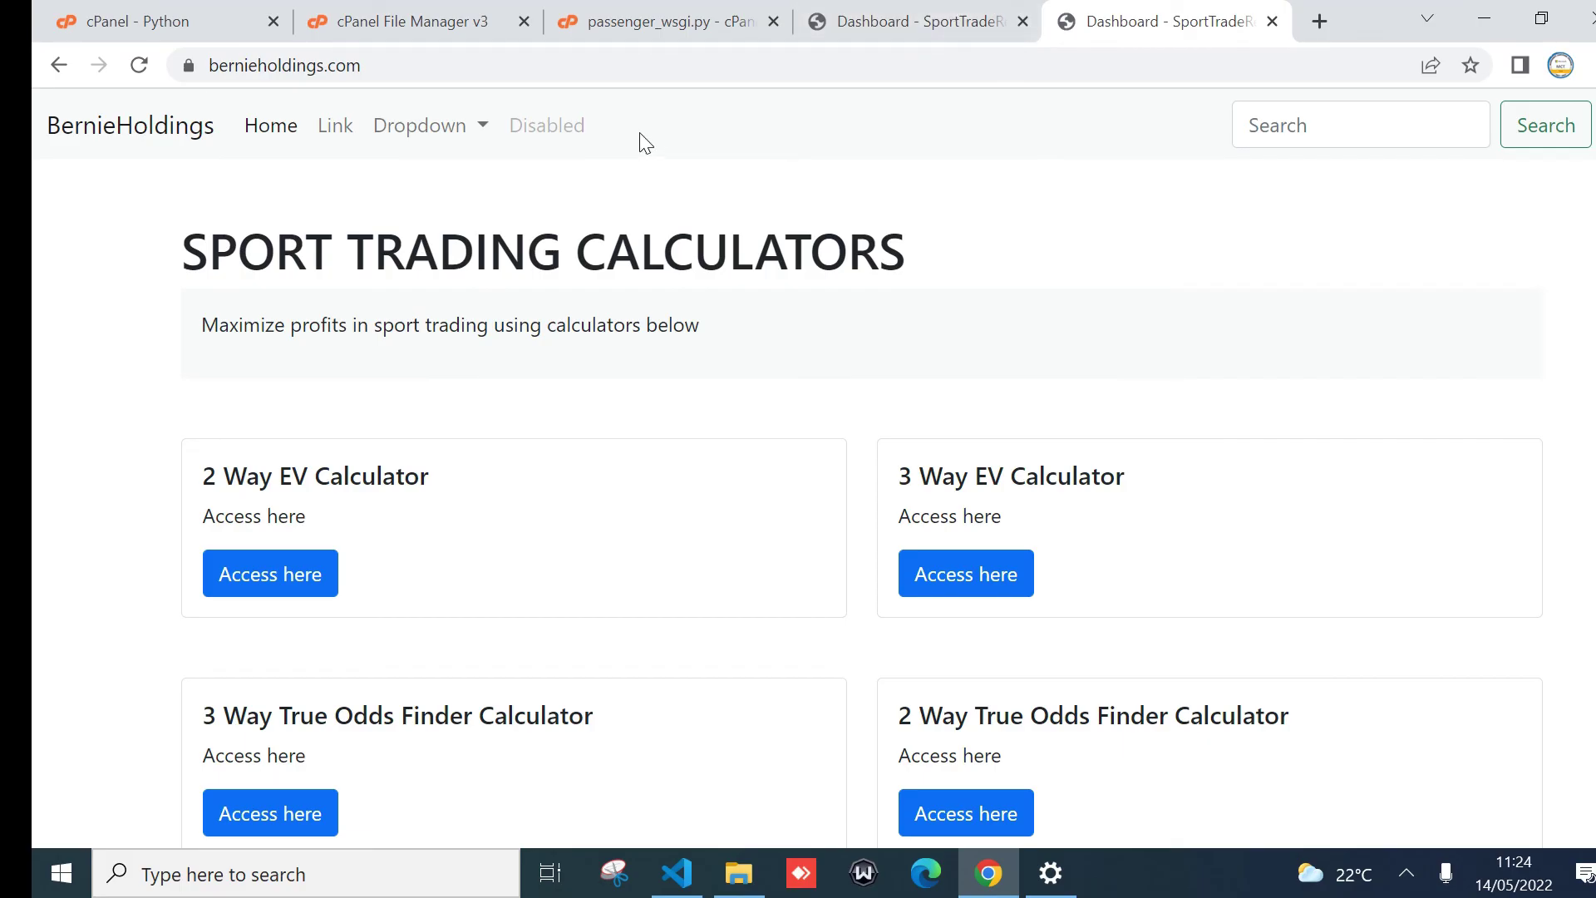
left_click(141, 72)
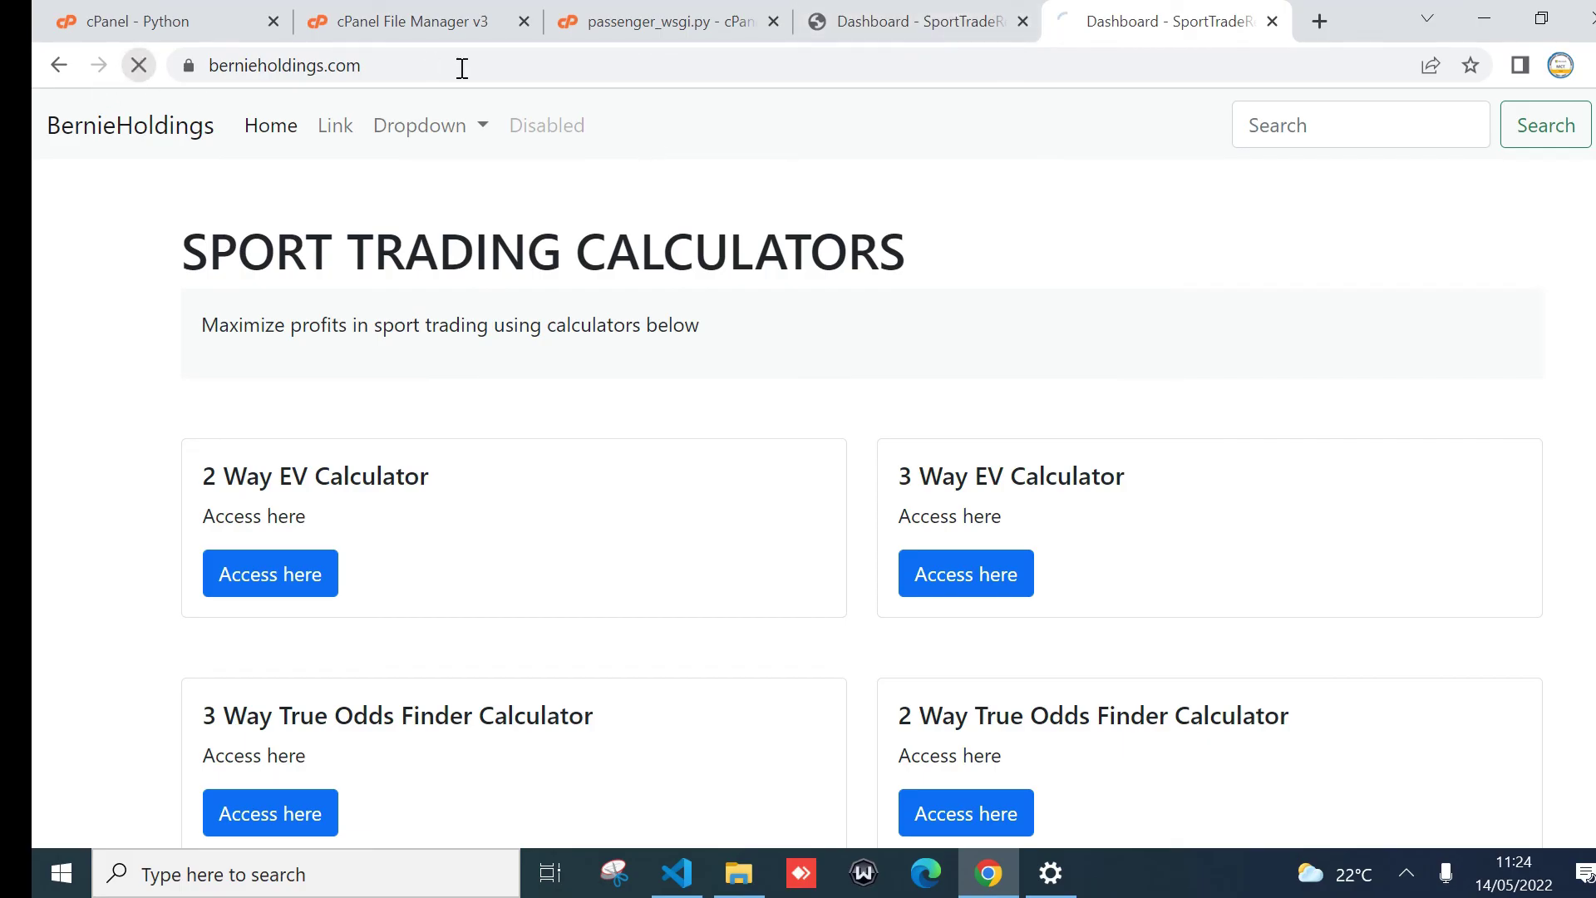
- Check the full address and connection security information of bernieholdings.com, and return to the site's home page
left_click(411, 65)
key("End")
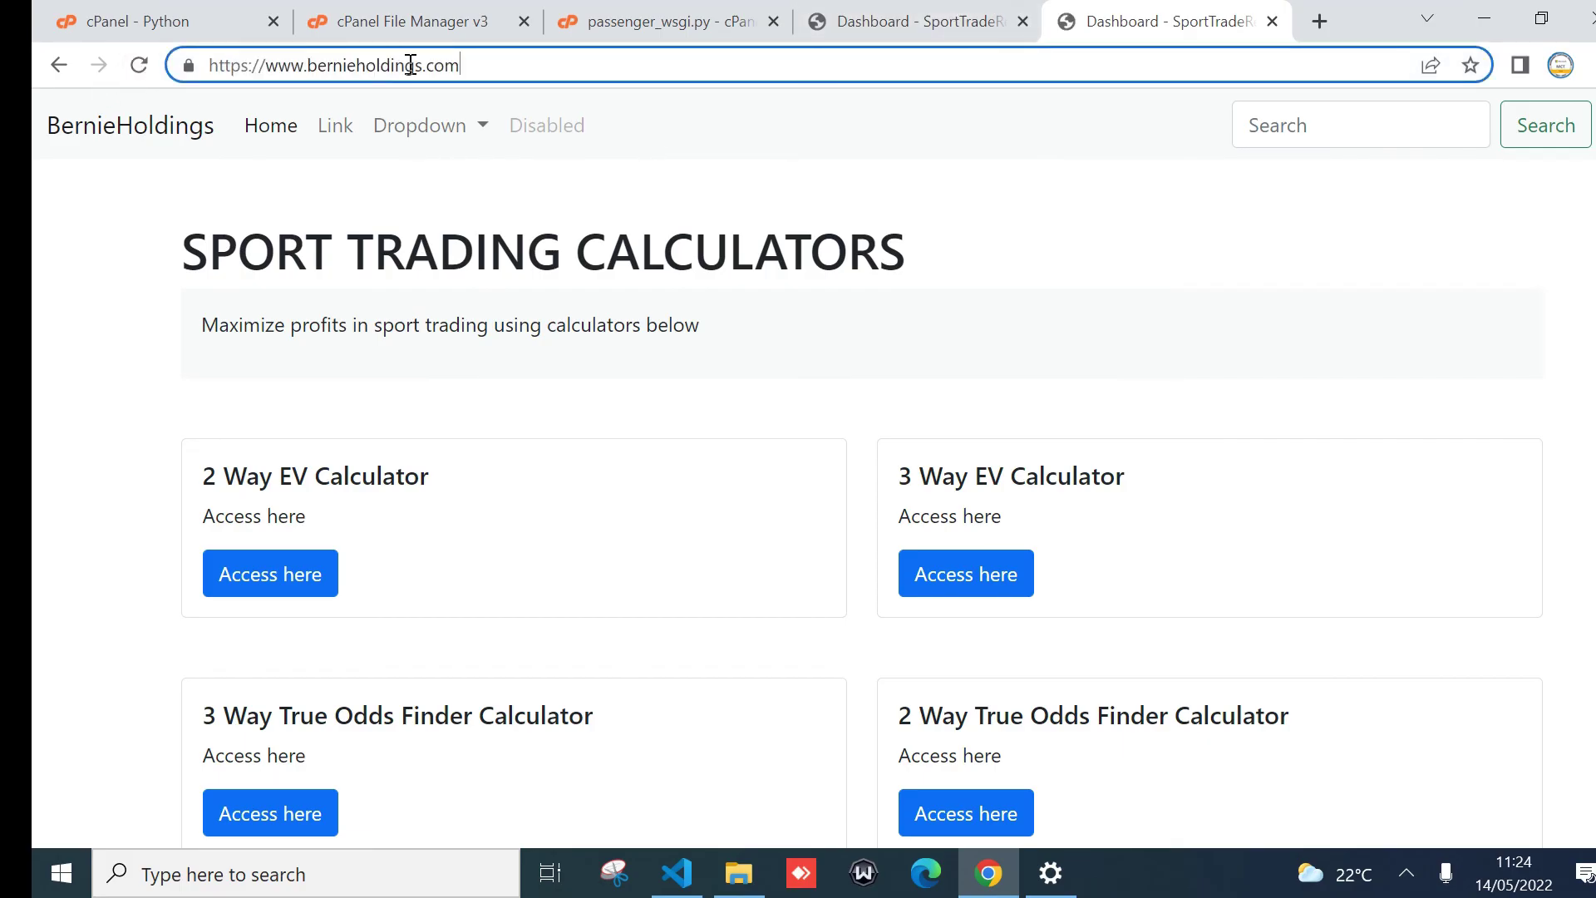
left_click(191, 67)
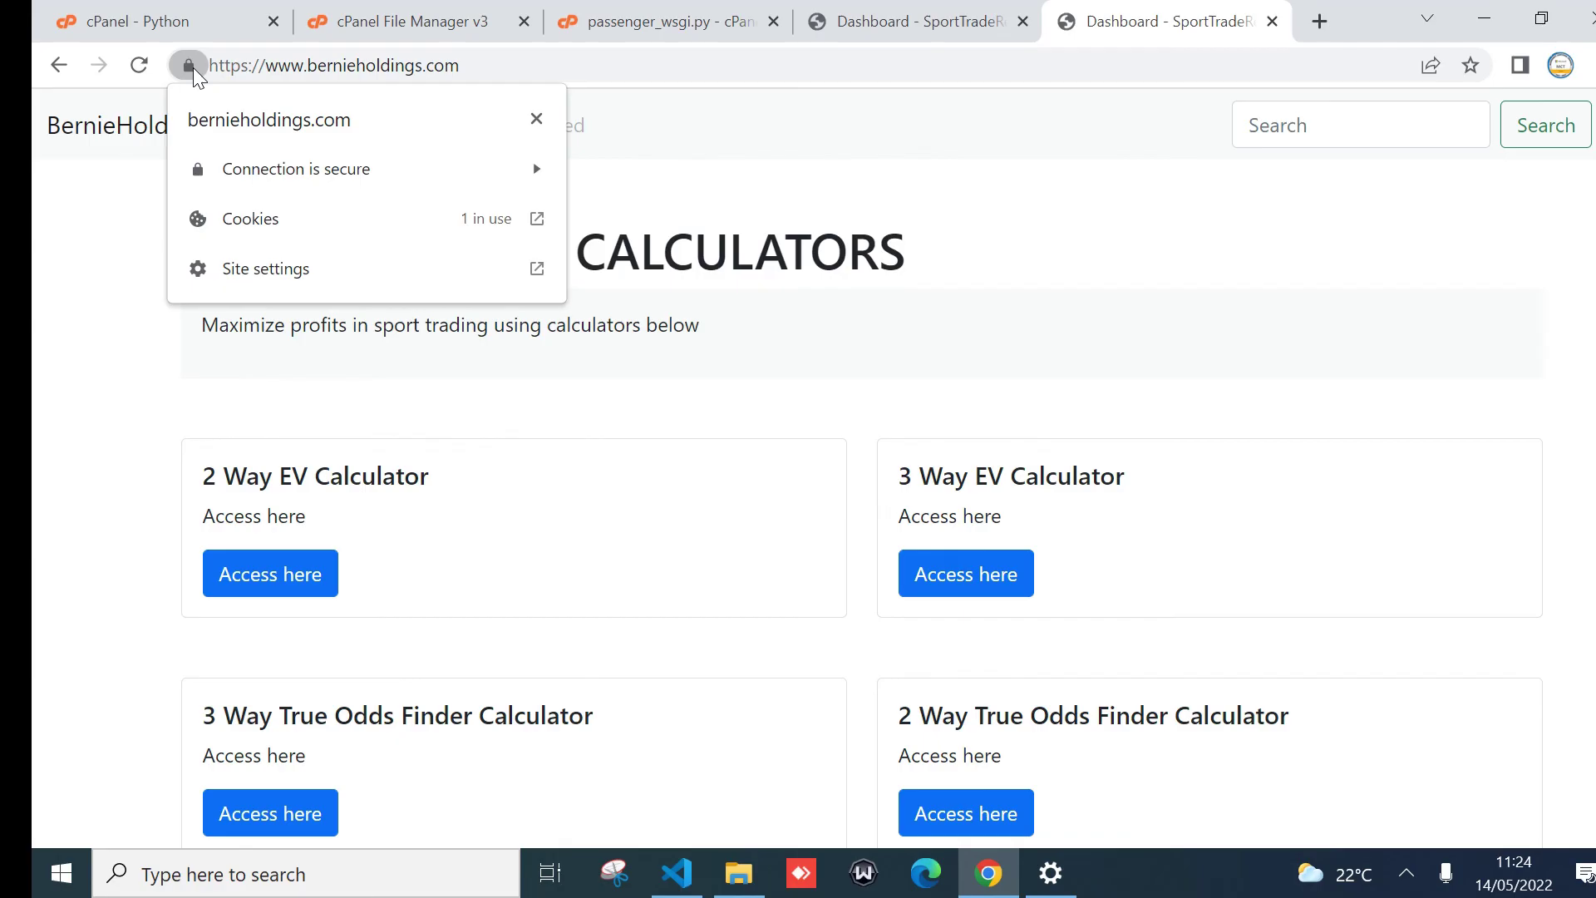
left_click(524, 70)
left_click(544, 211)
left_click(125, 125)
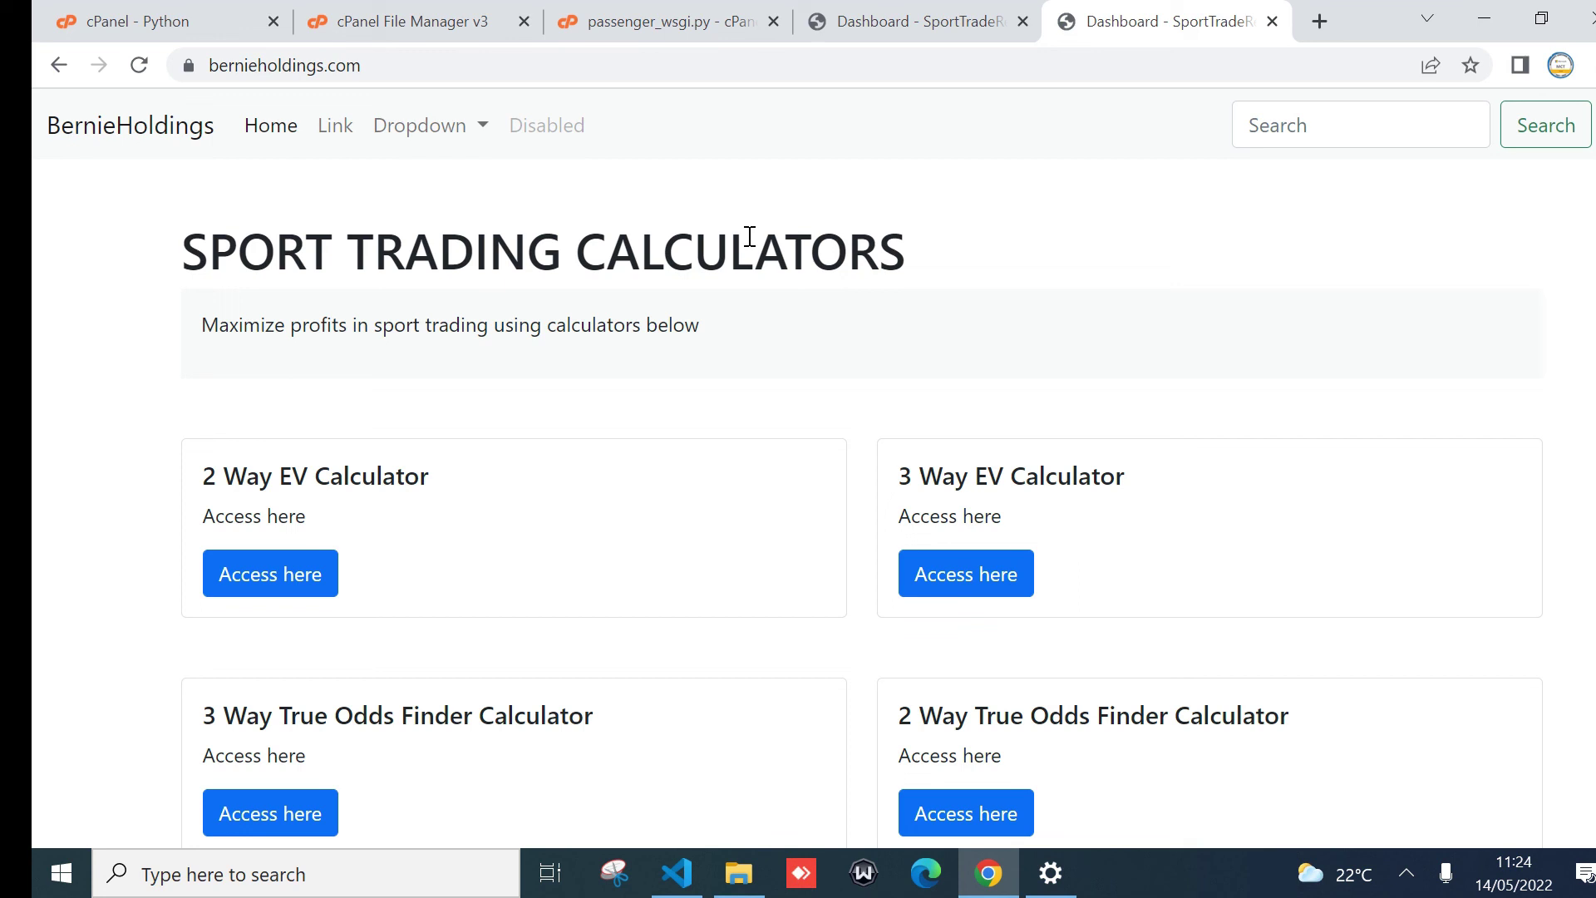
scroll(813, 499, "down", 1)
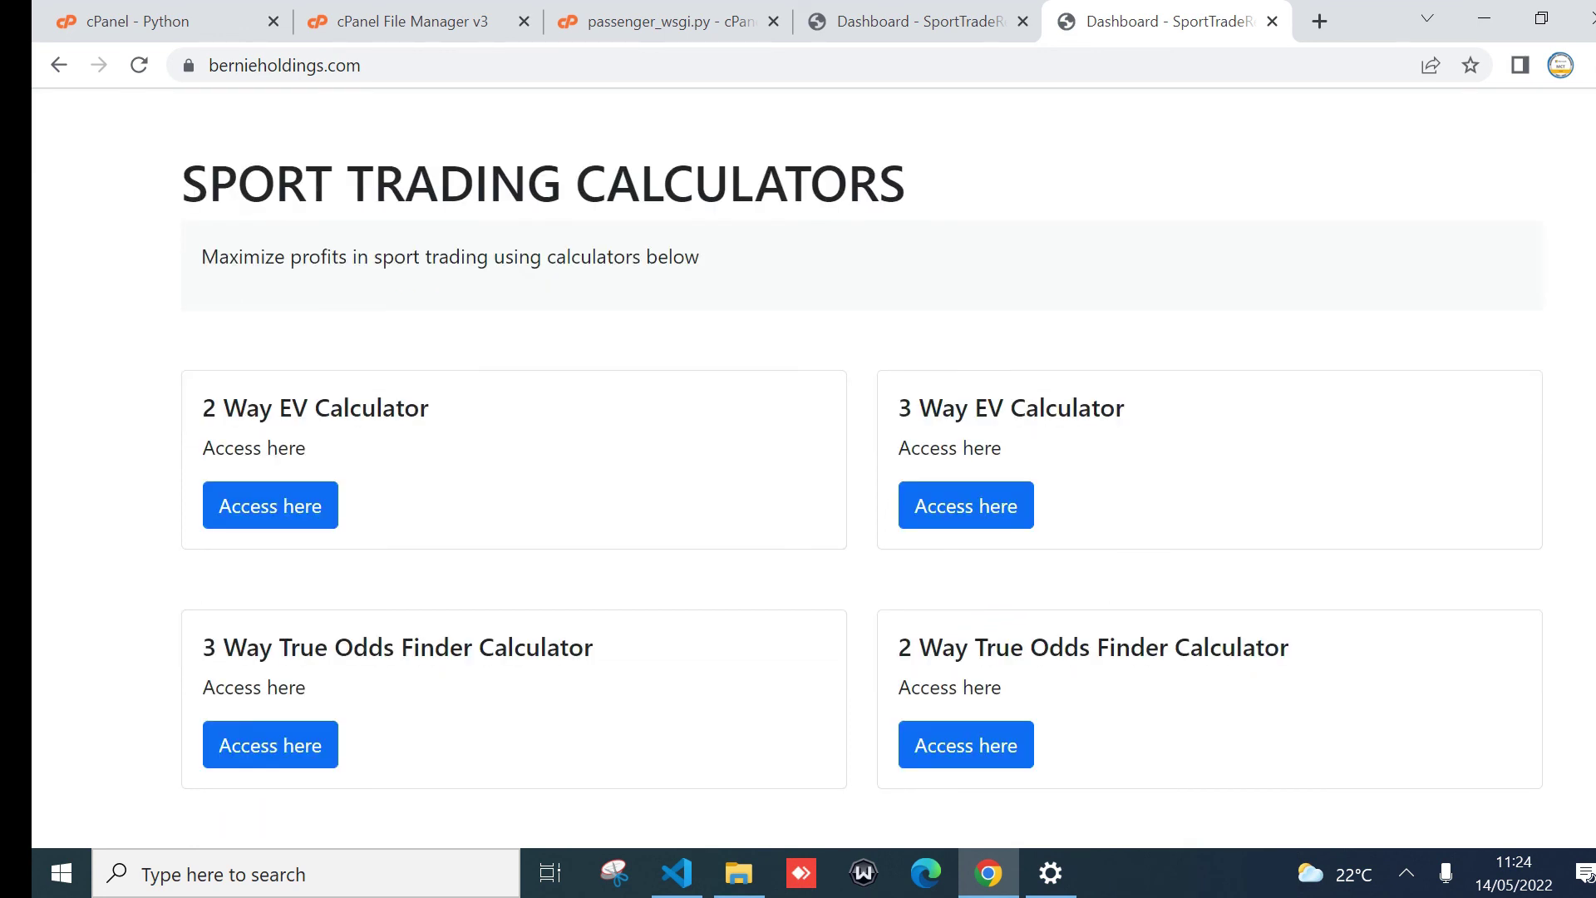
scroll(813, 499, "up", 1)
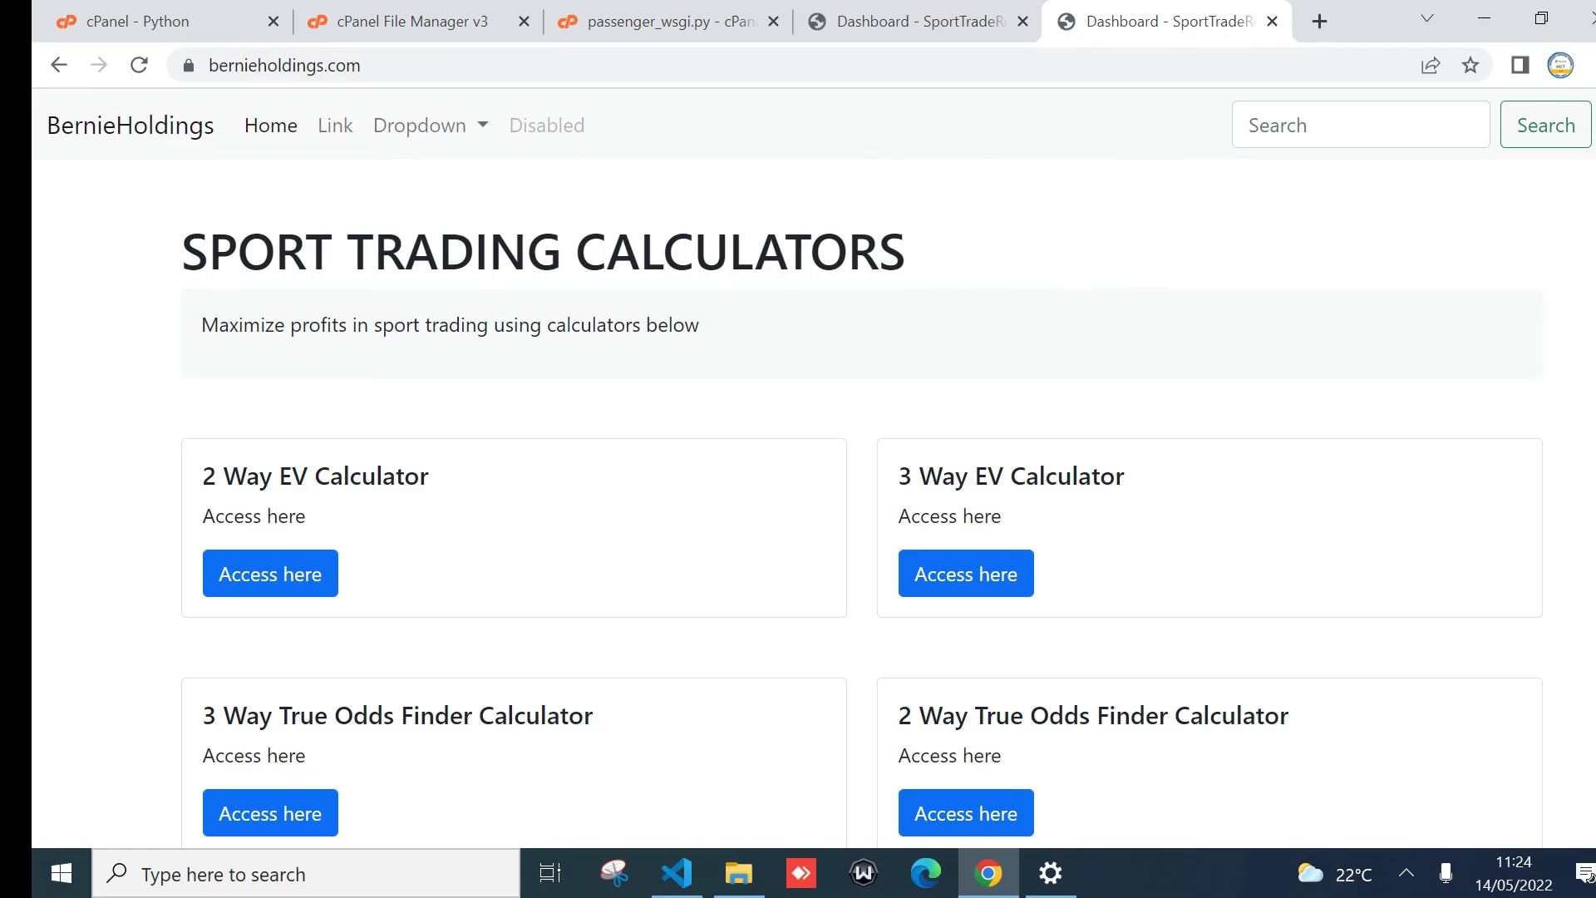
scroll(821, 467, "down", 1)
scroll(820, 467, "down", 1)
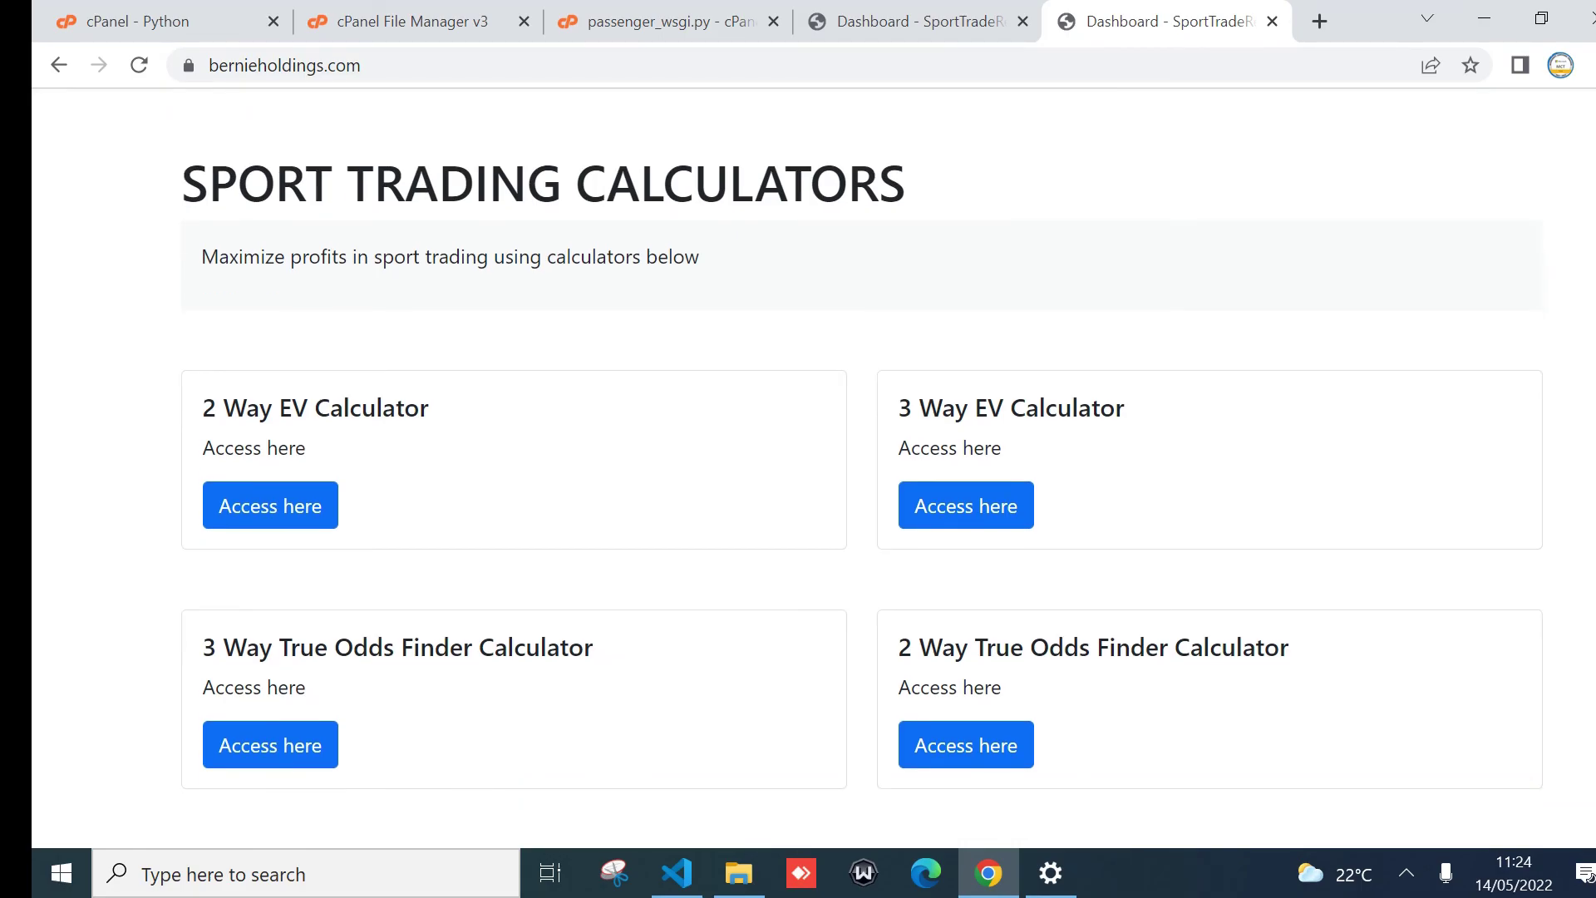
scroll(821, 468, "up", 2)
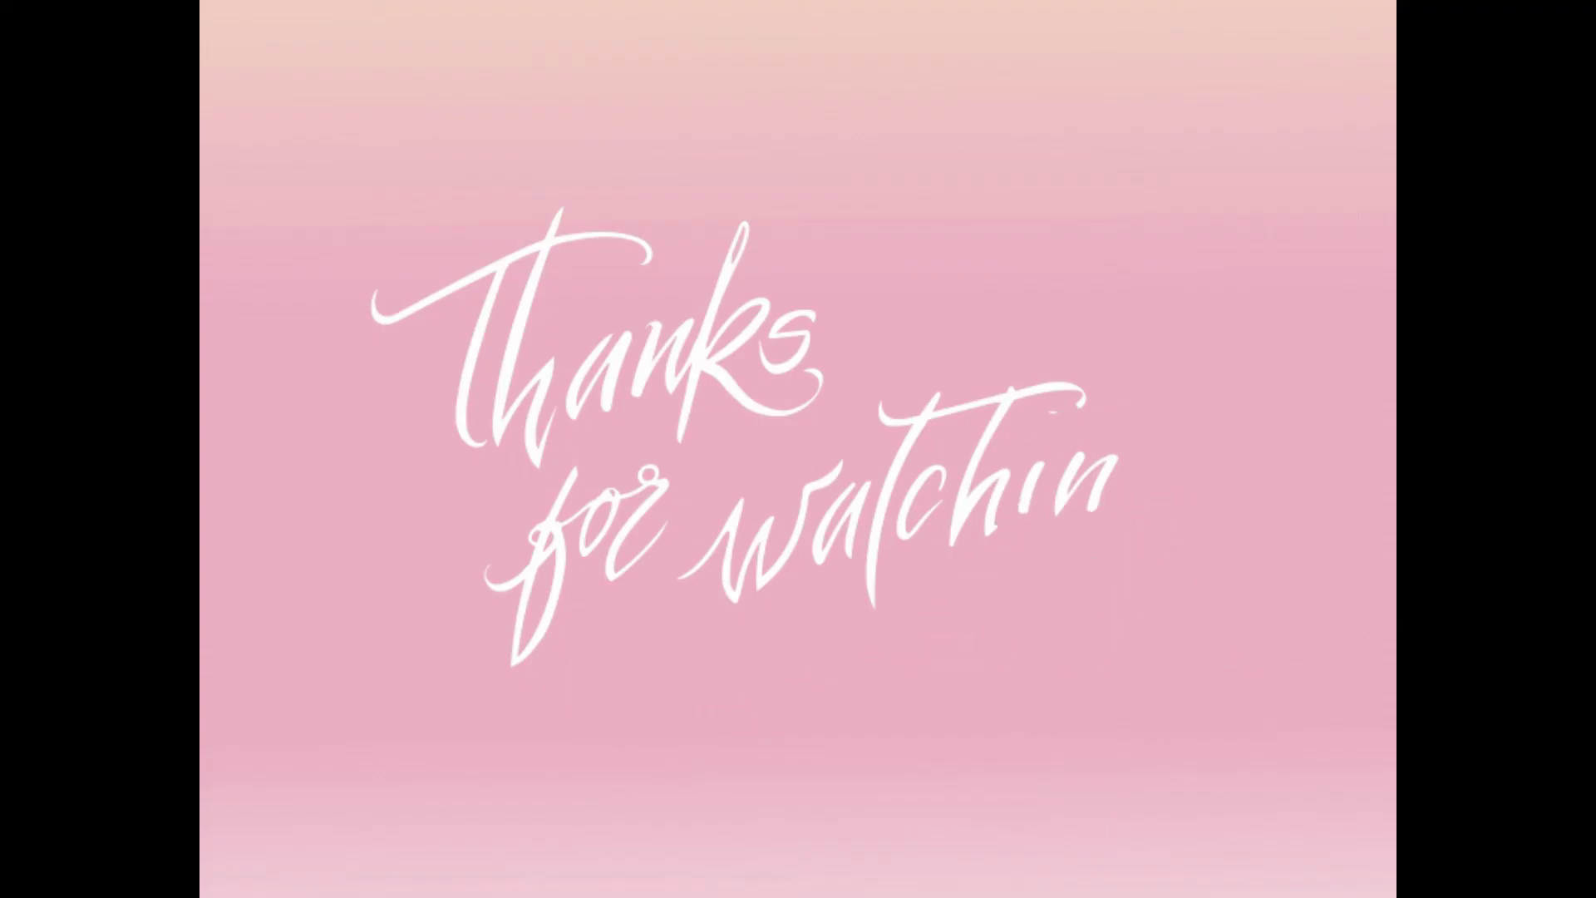